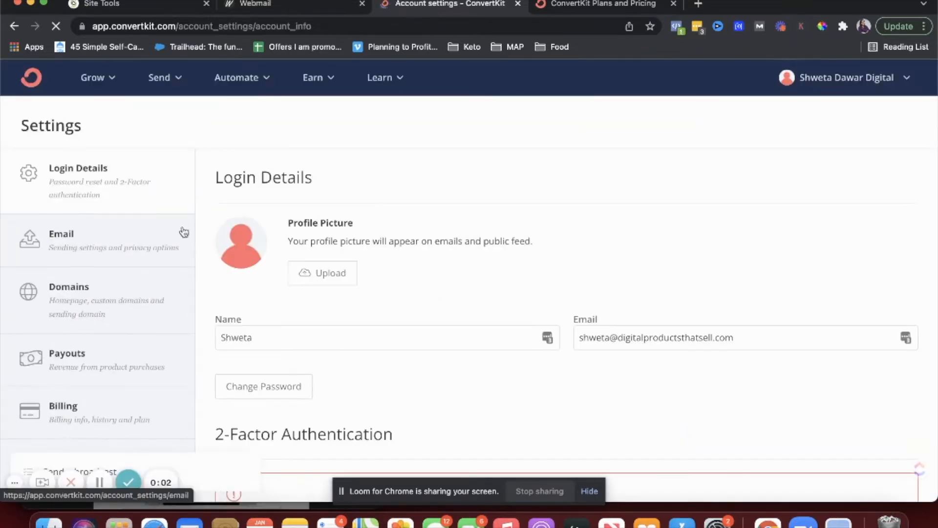
Step: Review the login details, open the account's email settings and check the sending address and its confirmation status
scroll(525, 286, "down", 2)
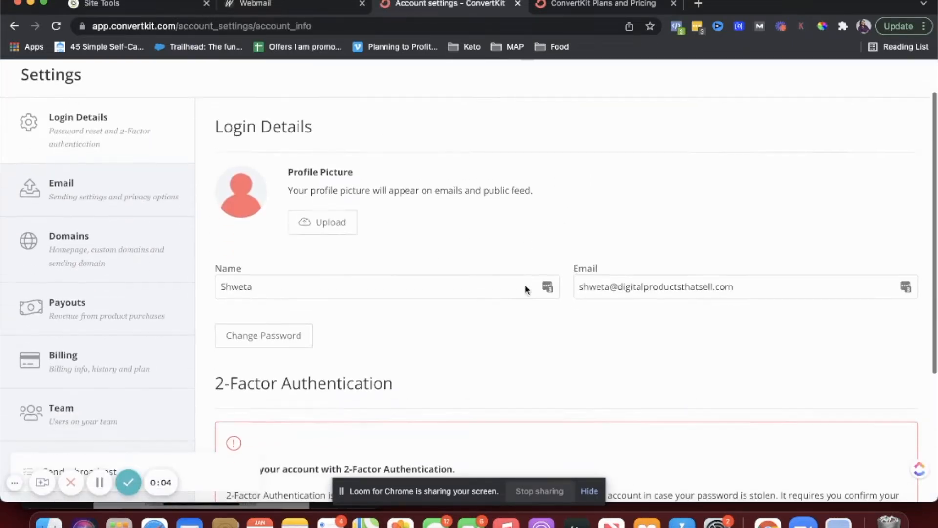
scroll(525, 286, "down", 1)
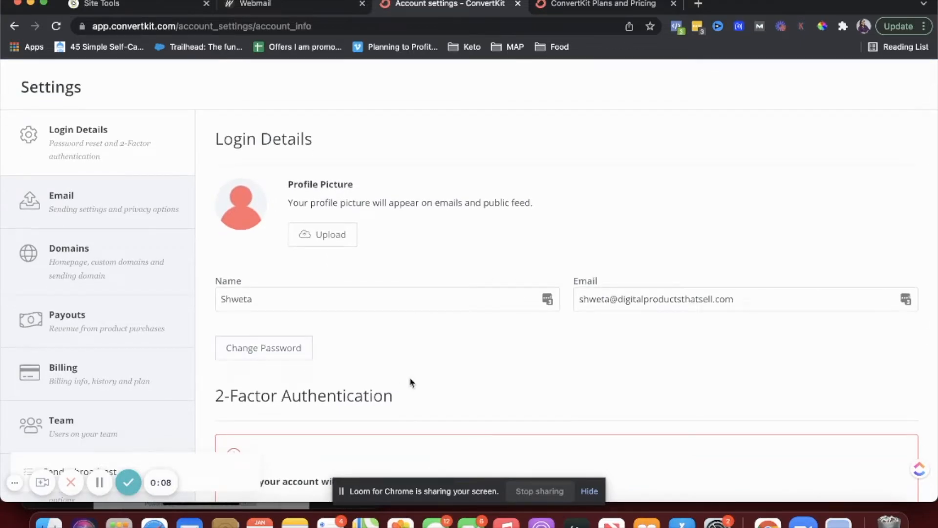
left_click(119, 211)
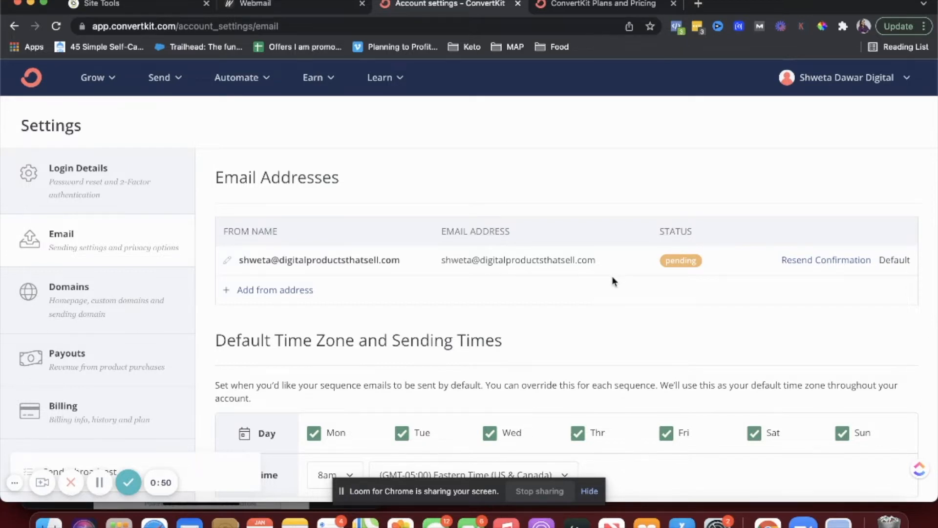
scroll(612, 276, "down", 1)
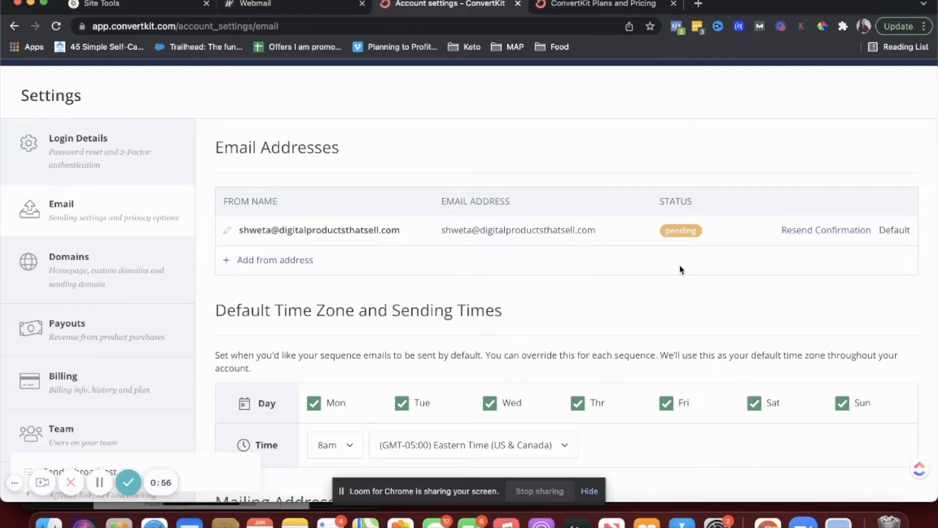
triple_click(488, 234)
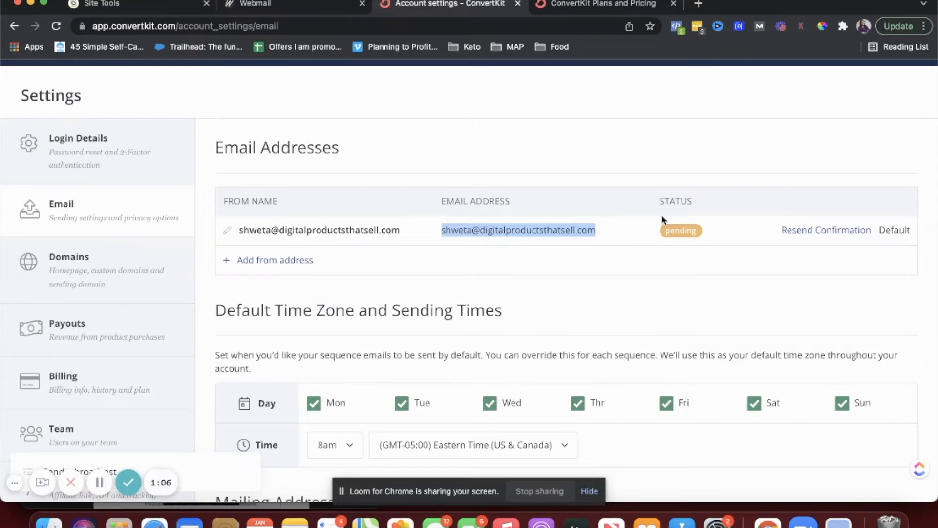
triple_click(505, 228)
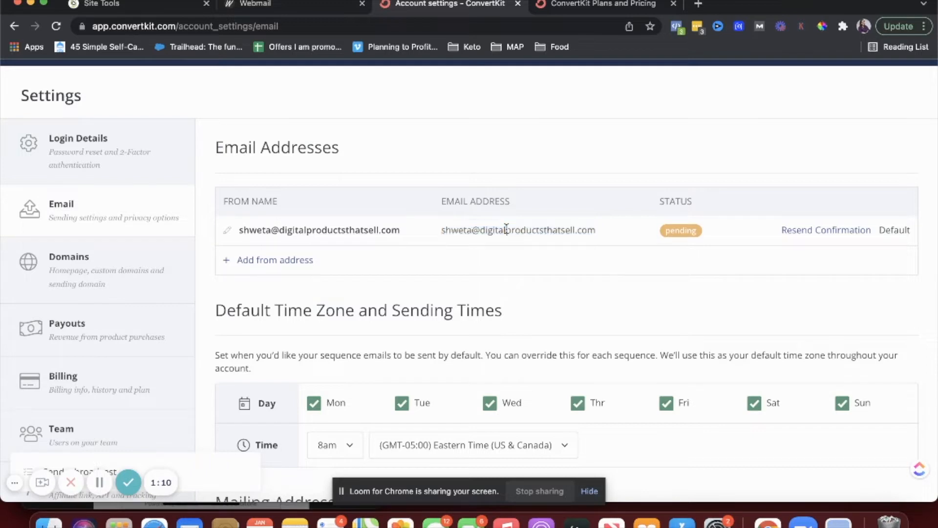
triple_click(505, 229)
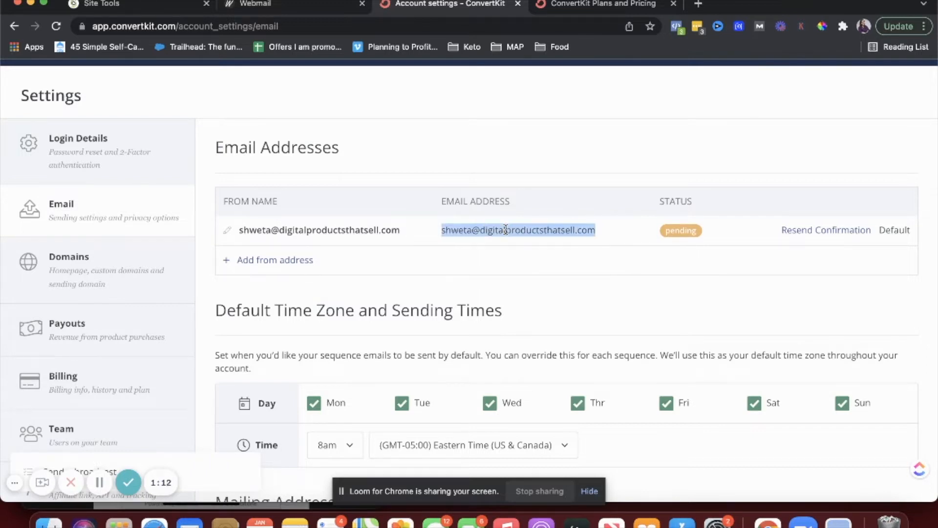
left_click(451, 231)
double_click(451, 230)
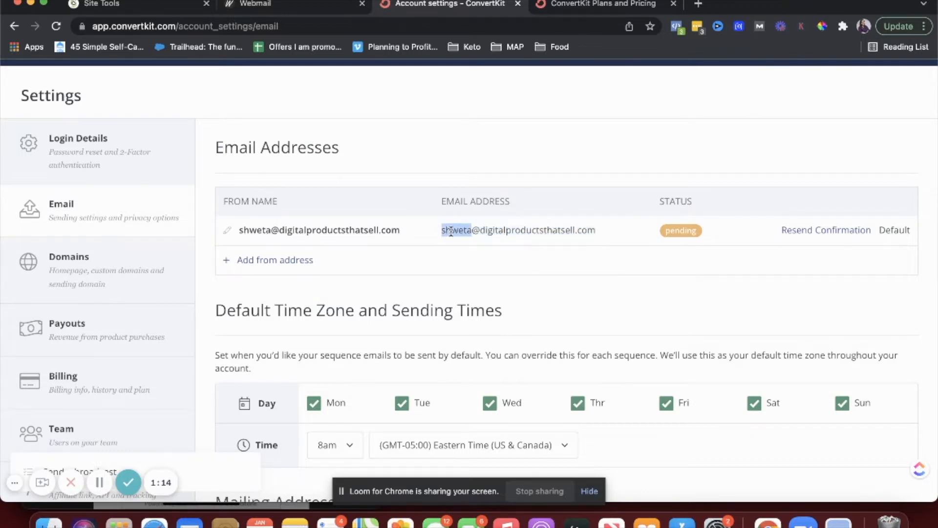
double_click(538, 230)
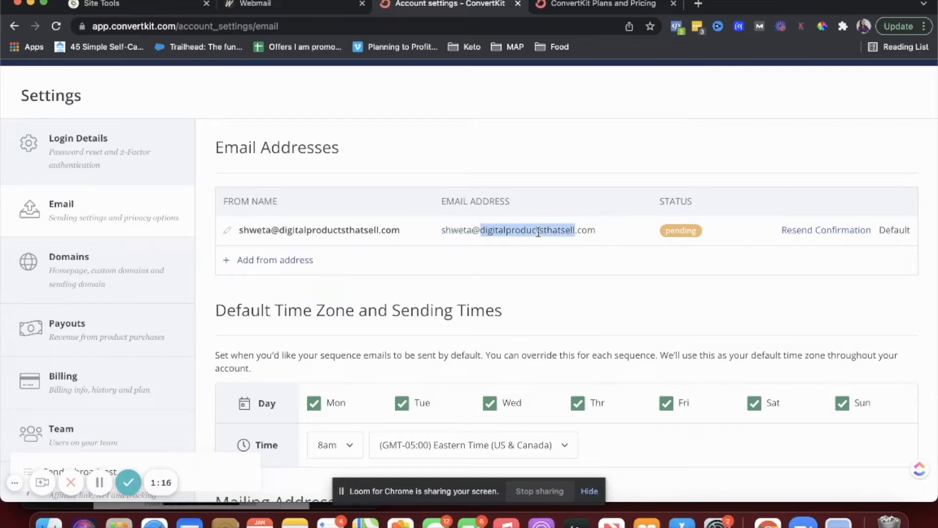
Step: Switch to Webmail, open the ConvertKit verification message in the inbox and verify the sending email address from it
left_click(305, 9)
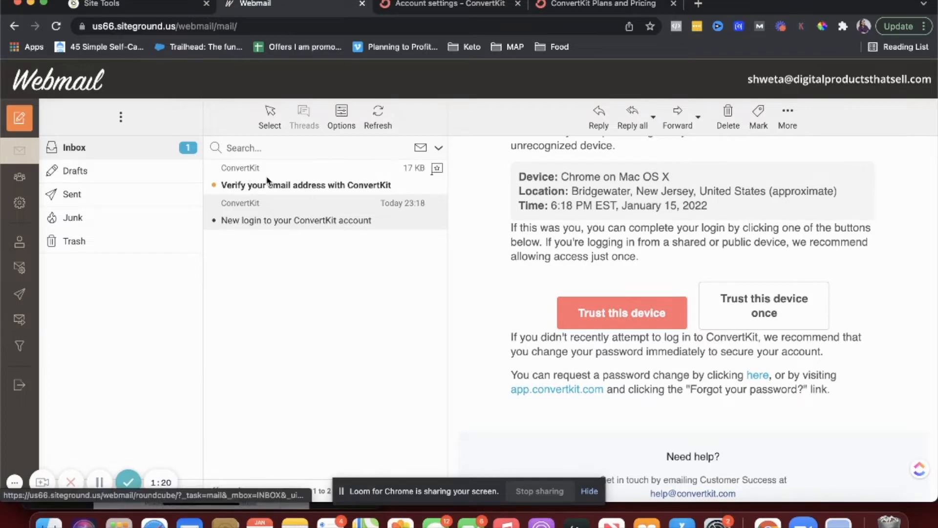
left_click(312, 186)
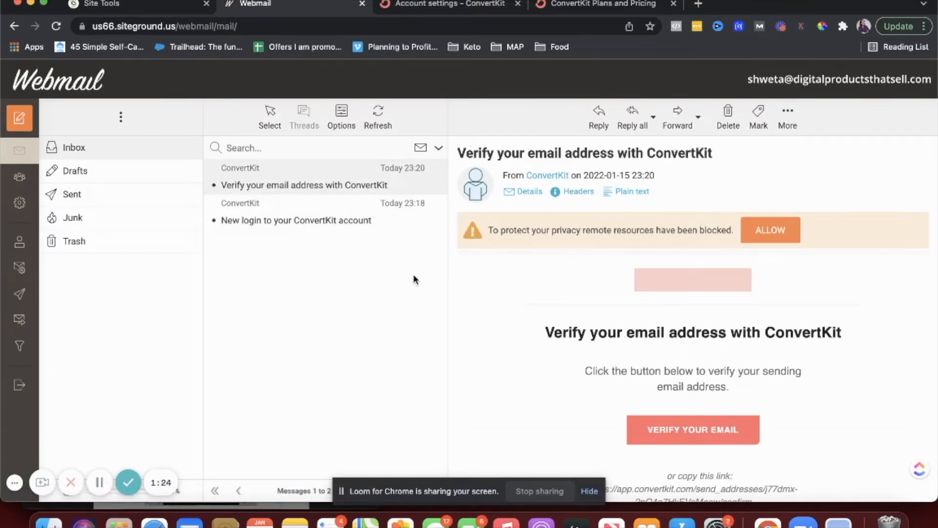
scroll(521, 318, "down", 3)
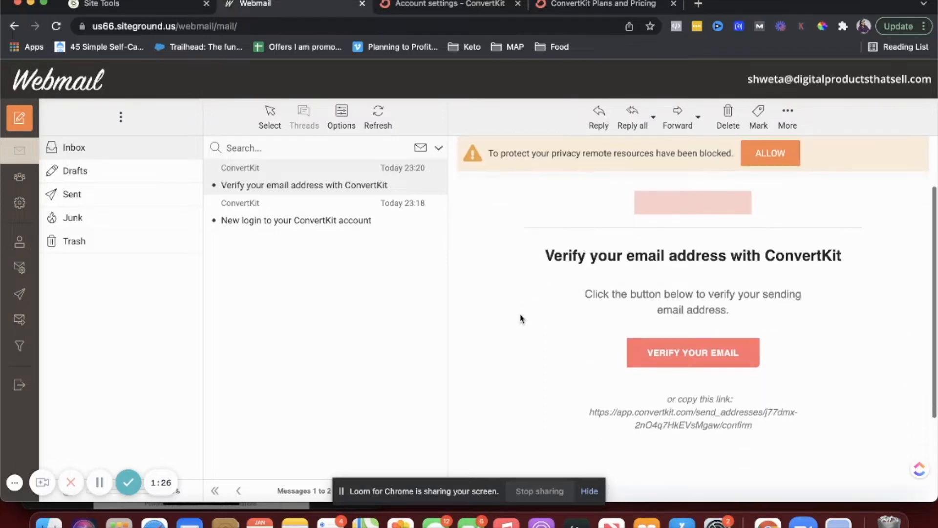
left_click(659, 352)
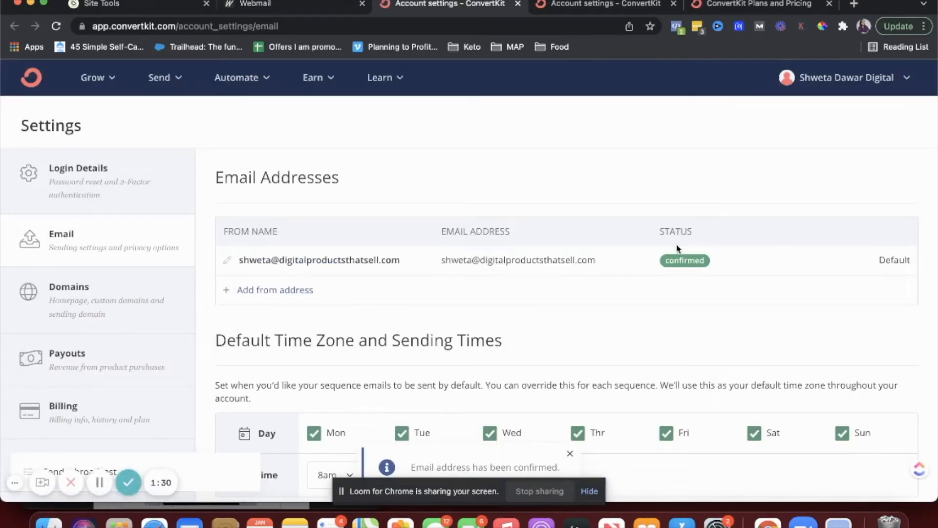
triple_click(488, 258)
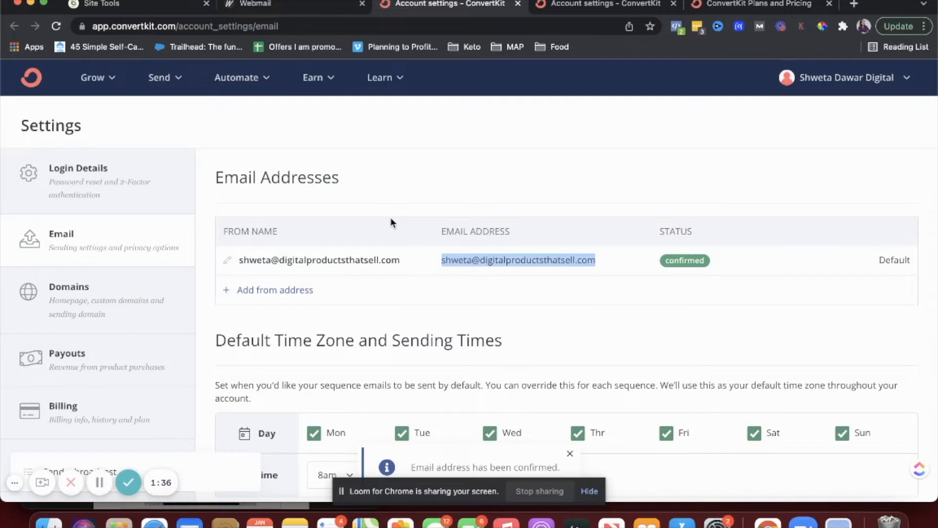
Step: Exclude Sunday from the default sending days, leaving the time zone as it is
scroll(391, 221, "down", 3)
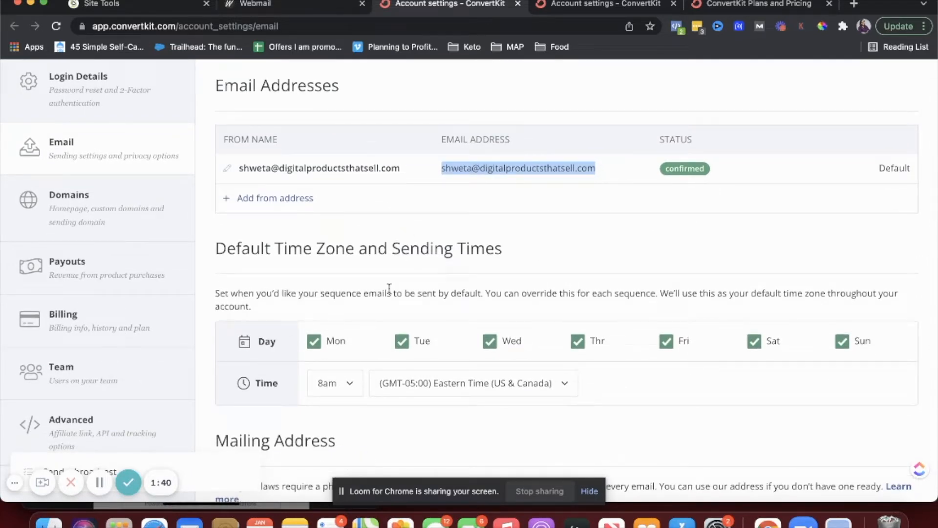
scroll(389, 288, "down", 2)
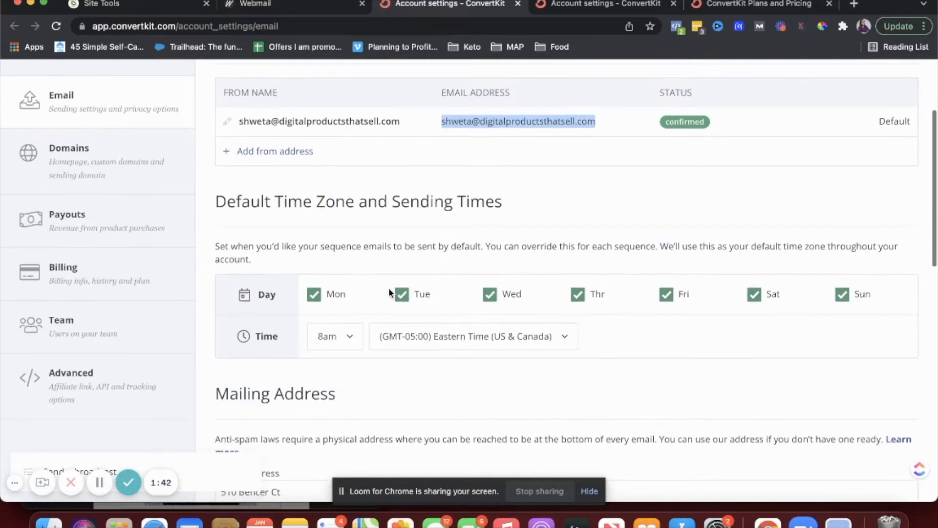
left_click(449, 346)
left_click(449, 306)
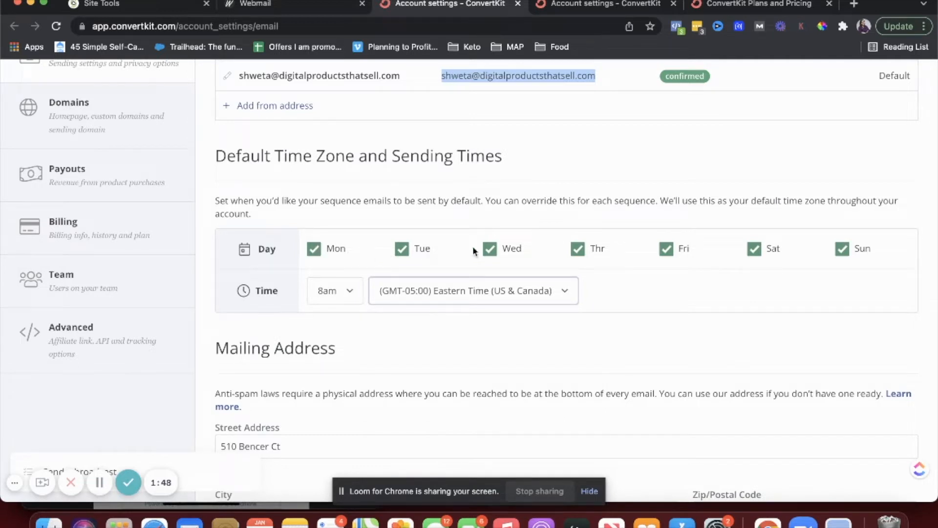
left_click(842, 256)
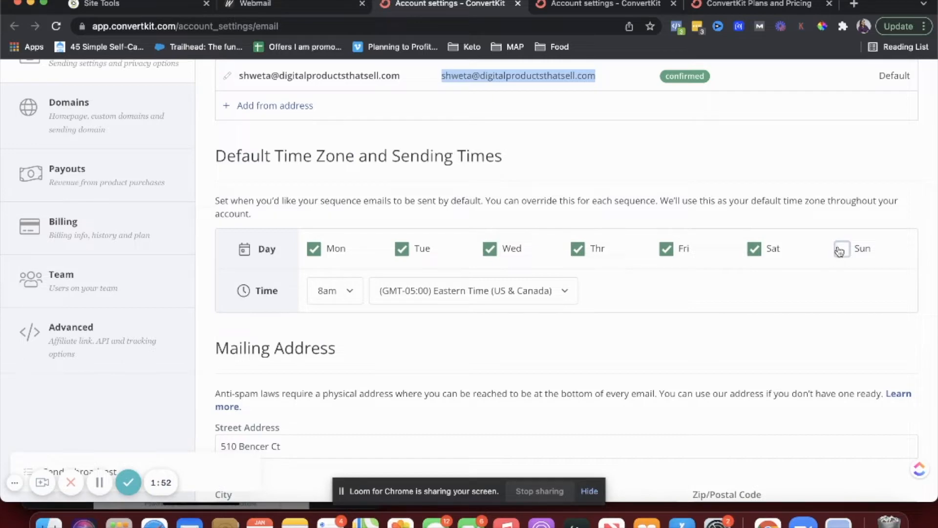
Step: Look over the mailing address section, open the domain settings and examine the ConvertKit domain and custom domain options
scroll(800, 299, "down", 3)
scroll(800, 299, "up", 3)
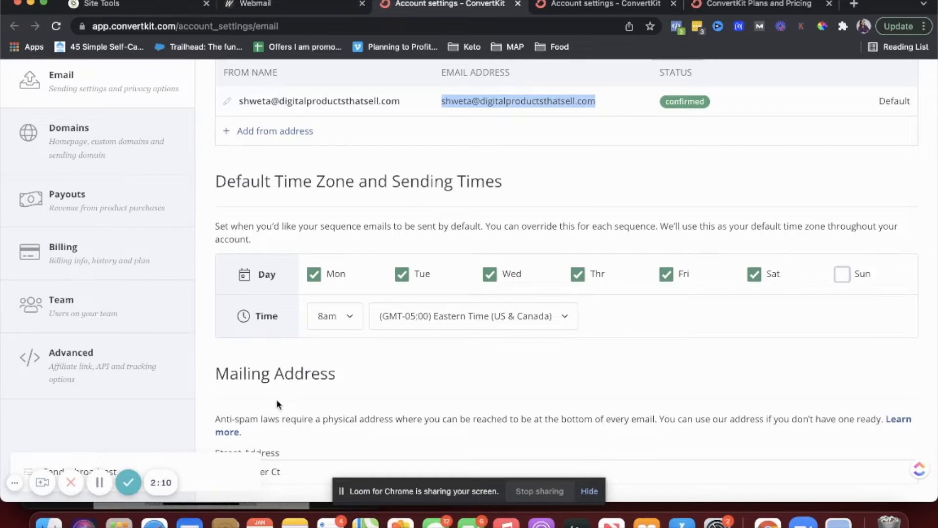
scroll(277, 405, "up", 2)
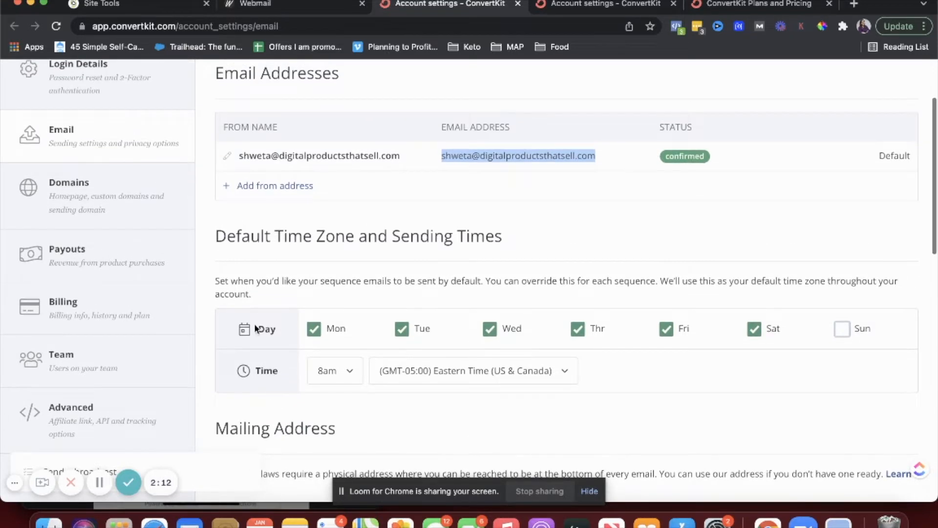
left_click(90, 196)
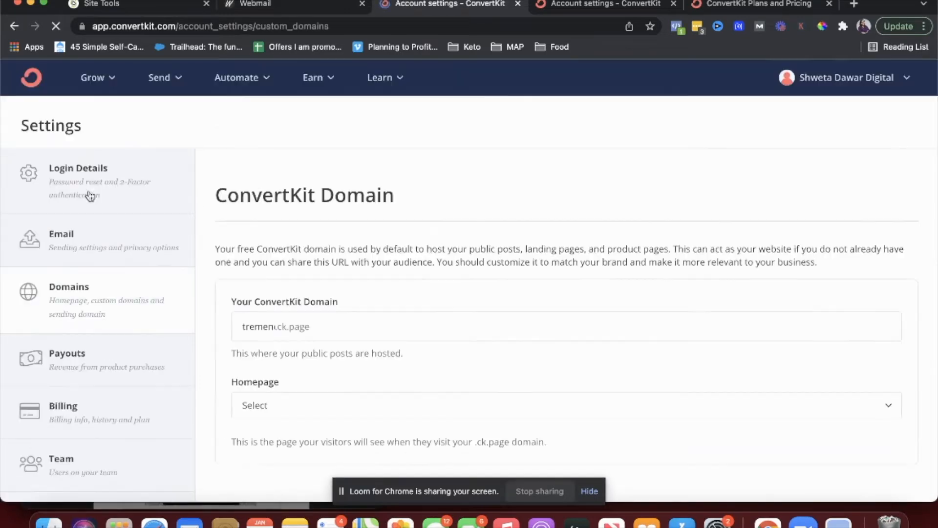
scroll(375, 336, "down", 2)
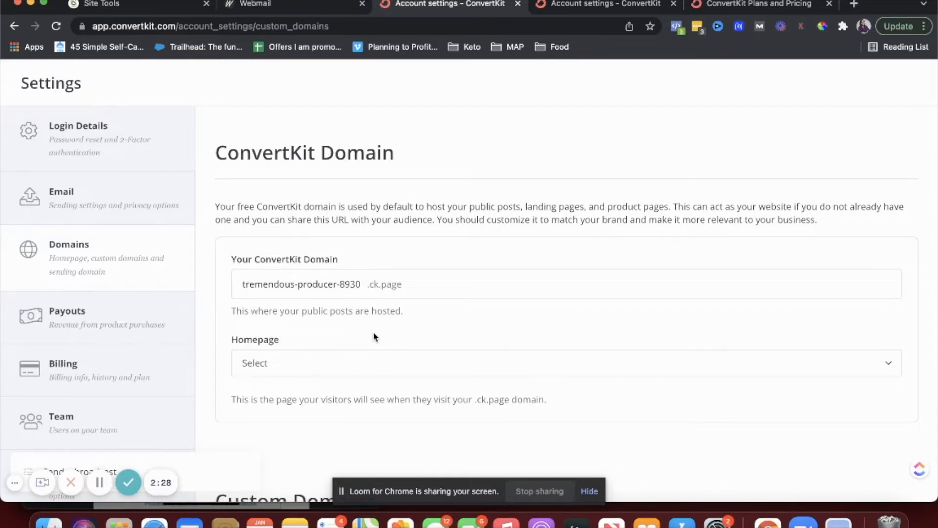
scroll(375, 338, "down", 3)
scroll(375, 337, "up", 2)
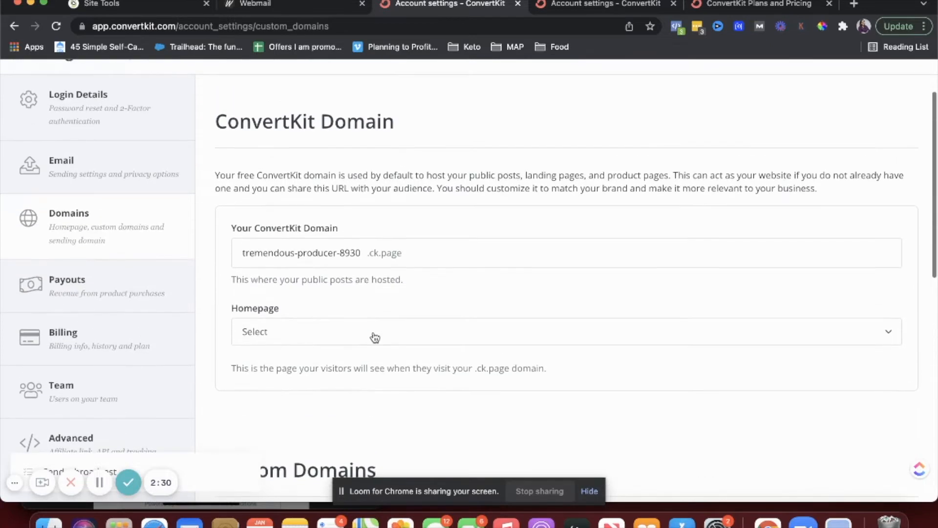
triple_click(353, 249)
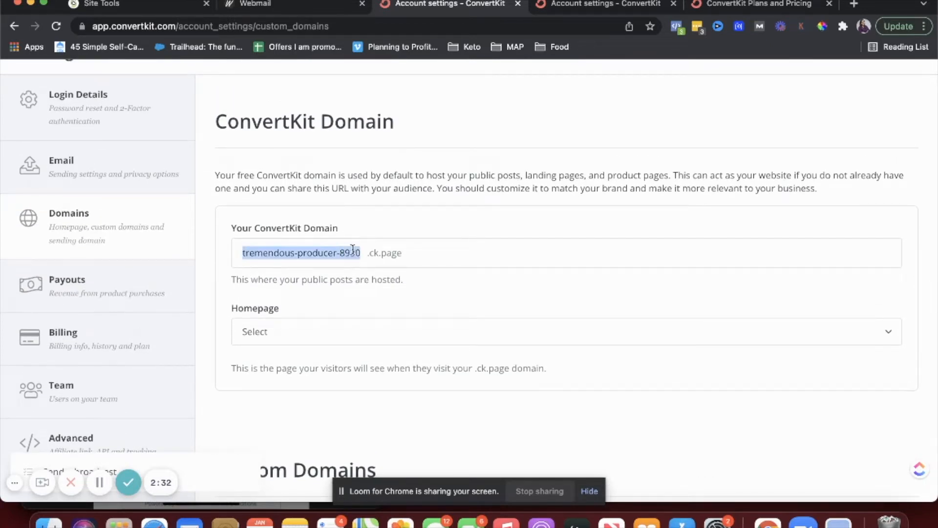
double_click(350, 249)
triple_click(349, 249)
left_click(414, 262)
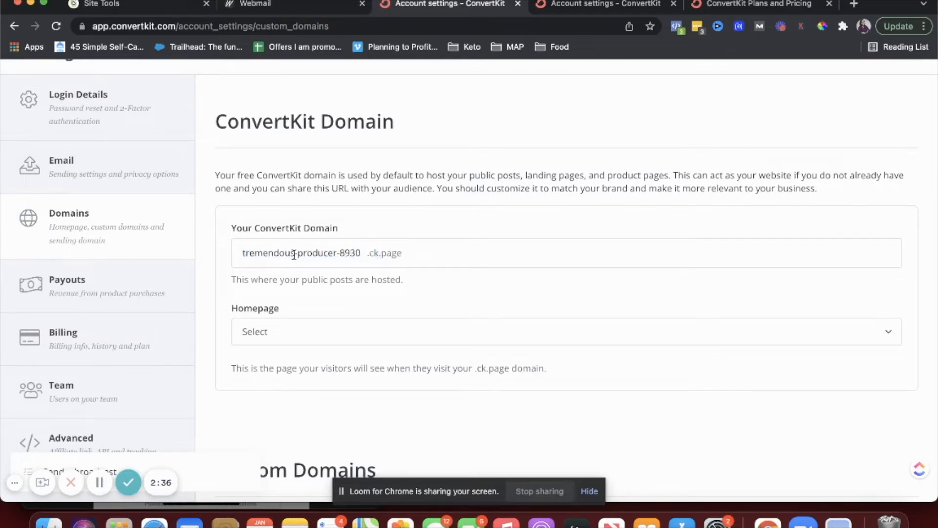
scroll(379, 326, "down", 5)
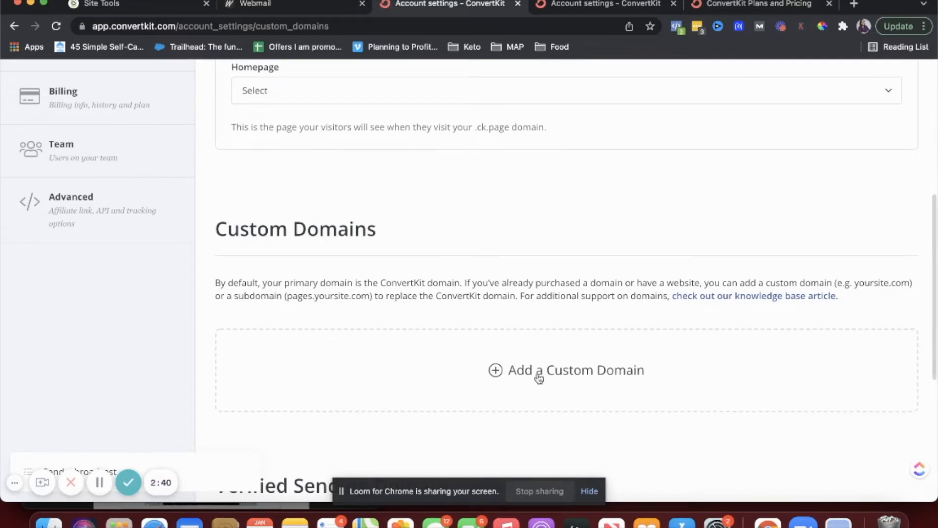
scroll(552, 391, "up", 4)
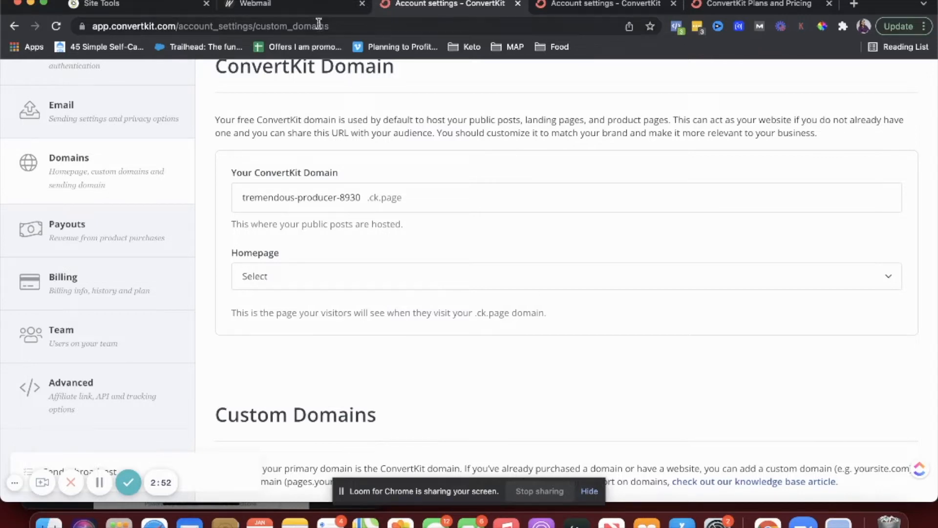
Step: Start adding a custom domain and enter email.digitalproductsthatsell.com as its address
scroll(434, 289, "down", 4)
scroll(433, 285, "down", 2)
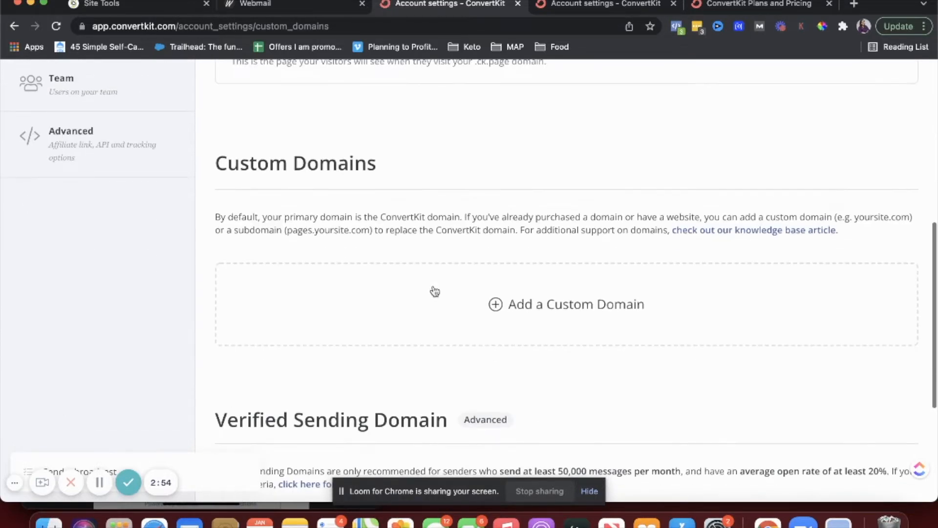
left_click(535, 312)
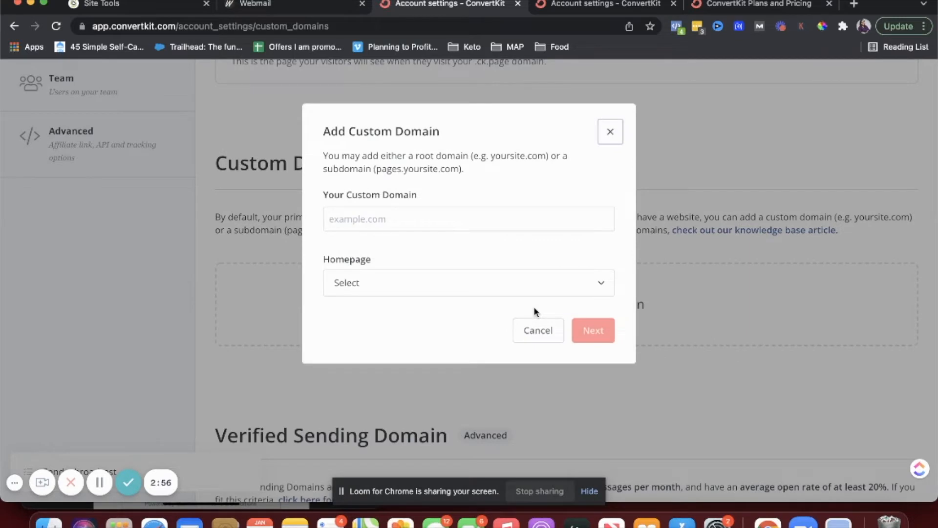
left_click(424, 211)
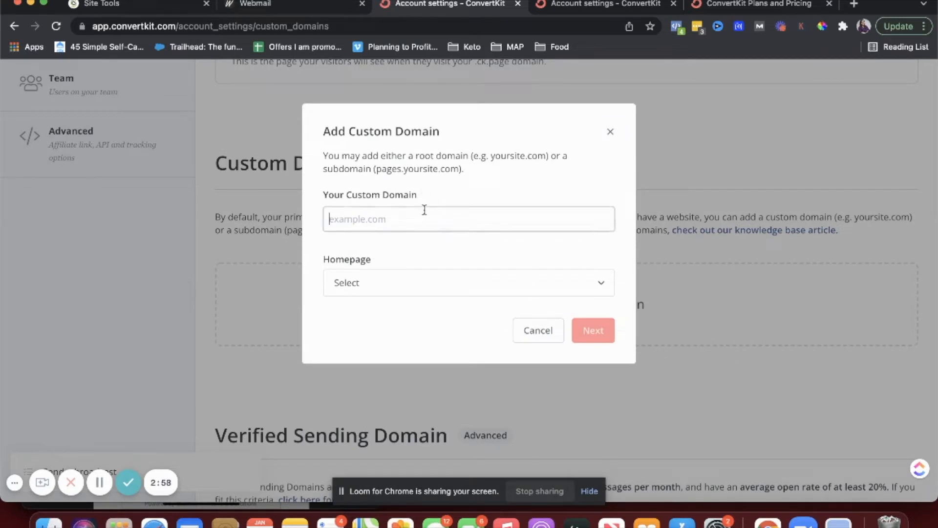
type("email.digitalpr")
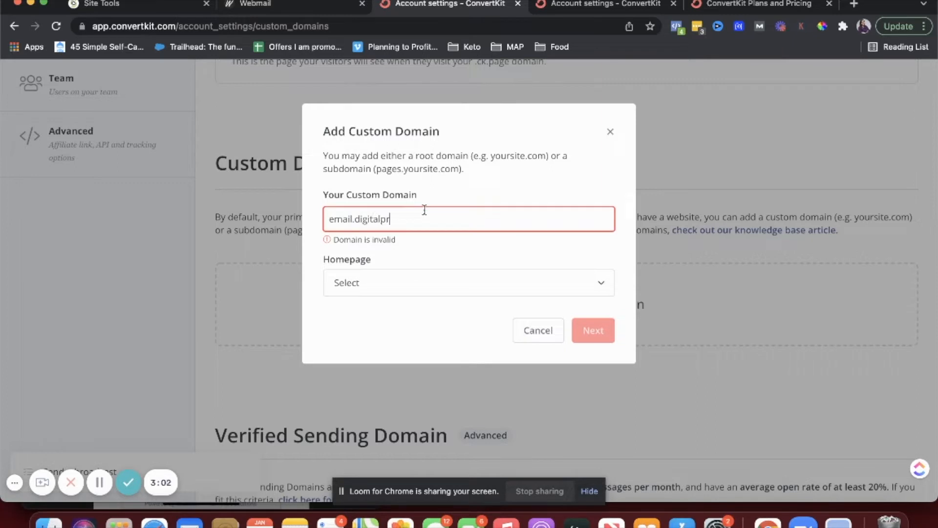
type("oductsthatsell.com")
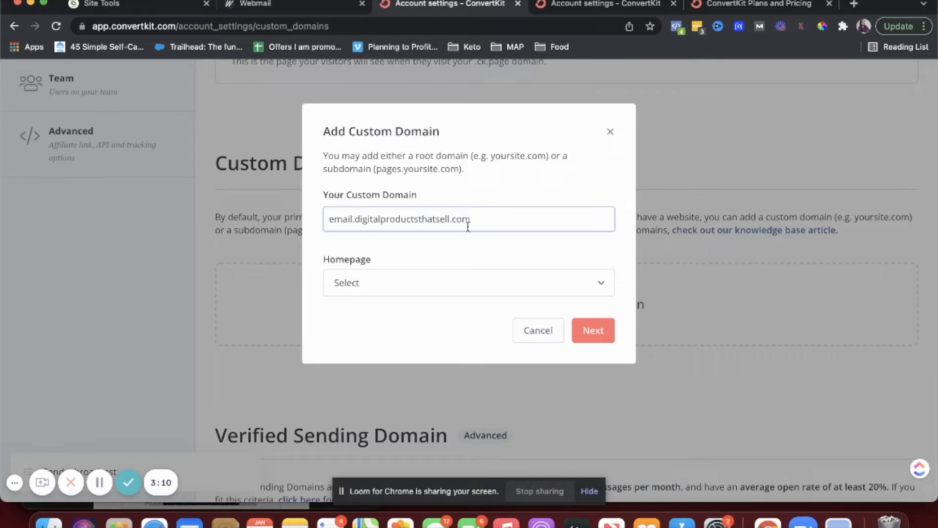
double_click(344, 220)
double_click(405, 220)
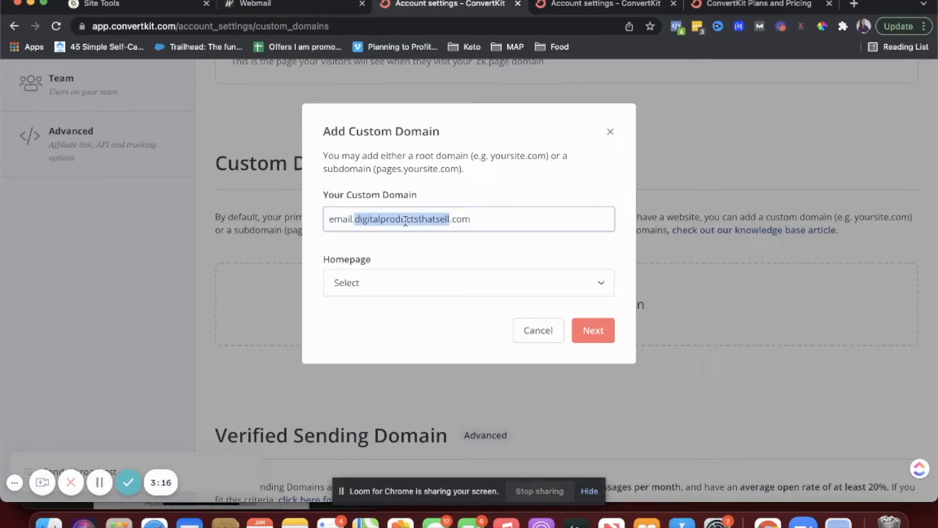
Step: Choose Your Podcast Landing Page as the homepage for the custom domain and continue to its required DNS records
left_click(394, 293)
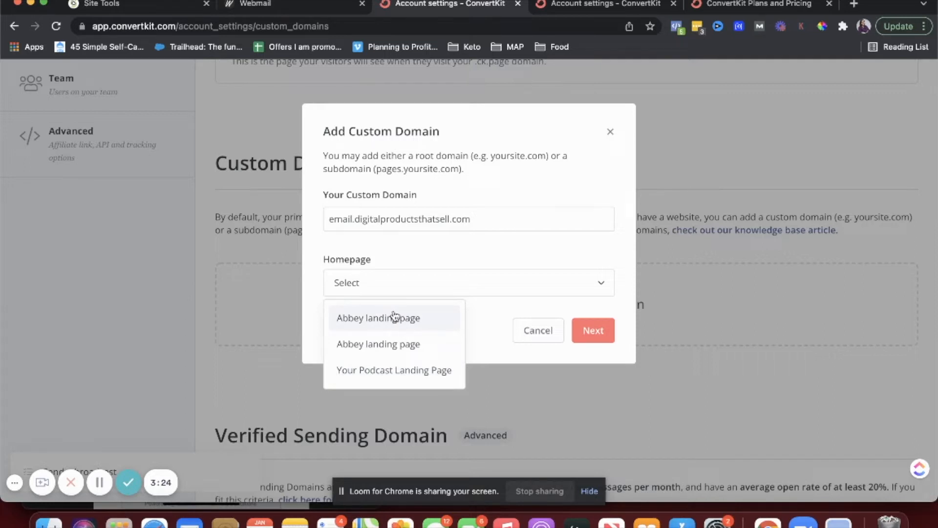
left_click(388, 370)
left_click_drag(475, 225, 326, 221)
left_click(385, 283)
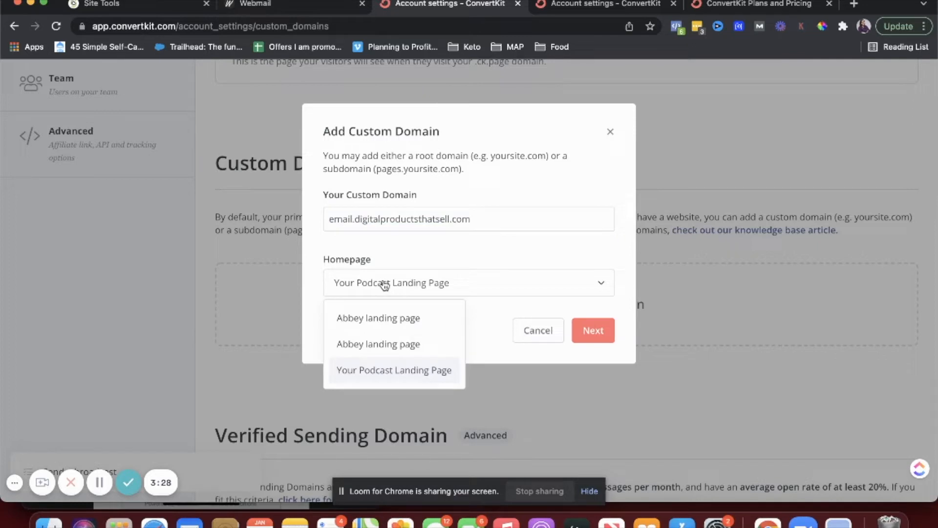
left_click(399, 380)
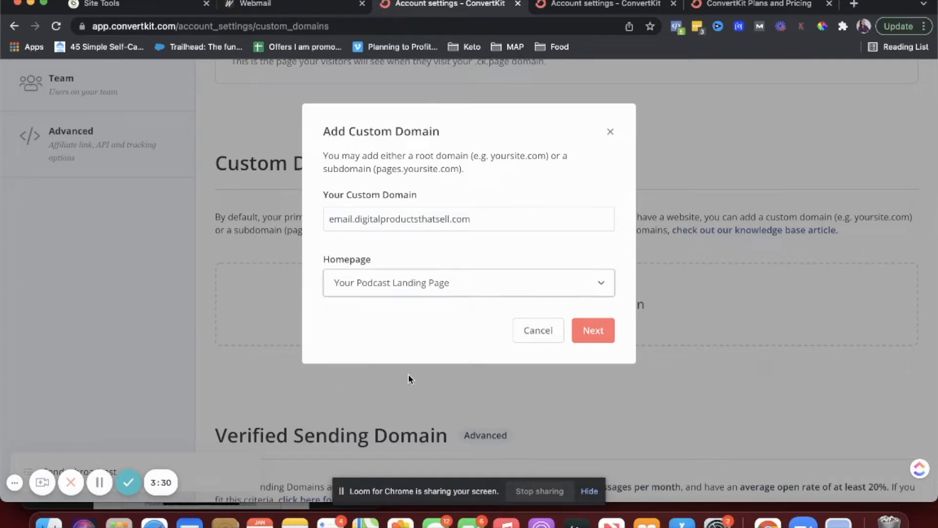
left_click(589, 332)
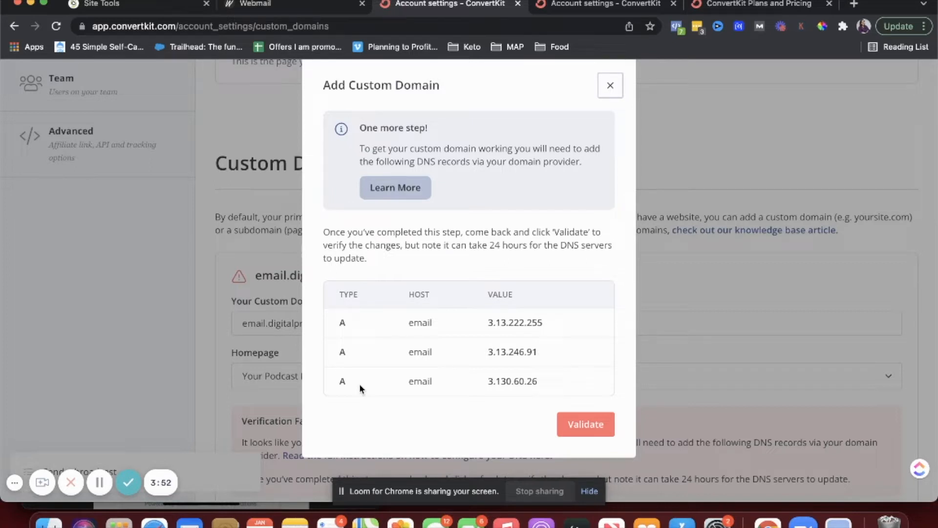
Step: Switch to SiteGround Site Tools, open the DNS Zone Editor for digitalproductsthatsell.com and check the record type ConvertKit requires
left_click(162, 11)
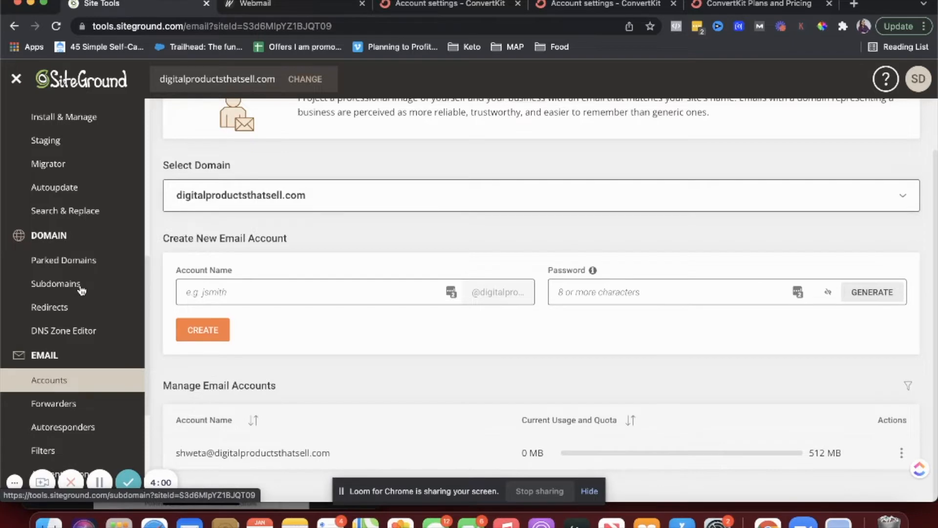
left_click(83, 340)
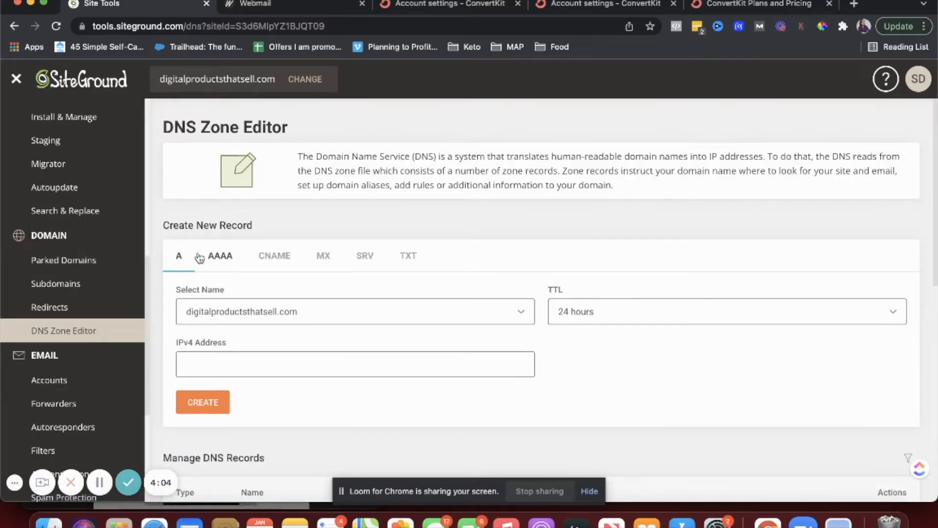
left_click(482, 11)
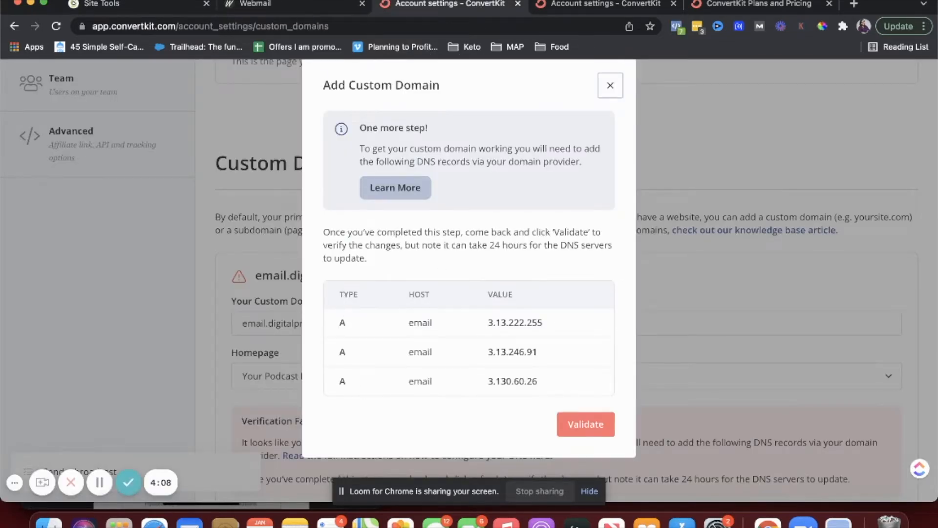
left_click(258, 5)
left_click(178, 6)
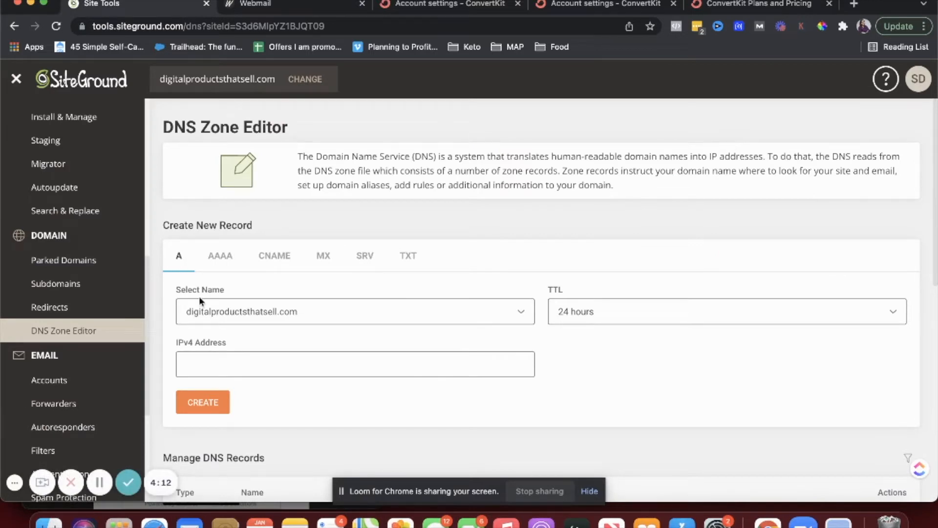
scroll(331, 326, "down", 2)
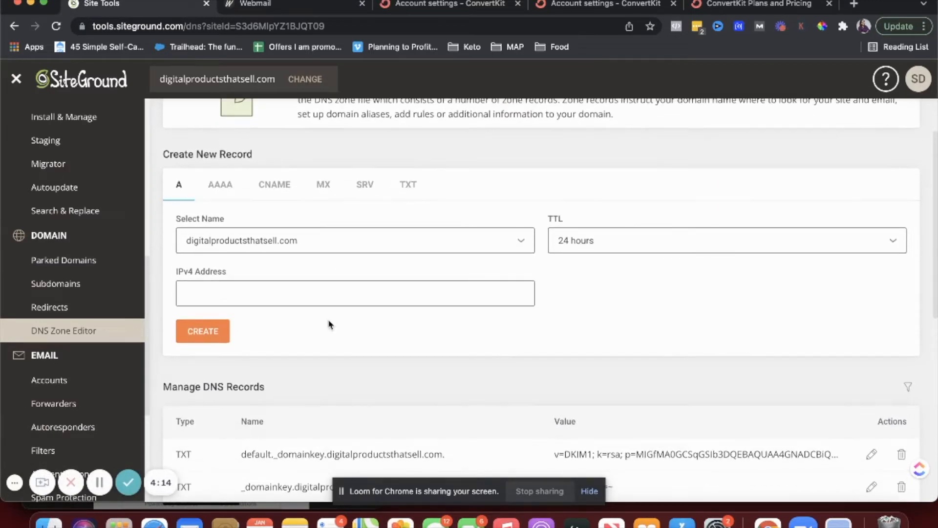
scroll(330, 325, "up", 1)
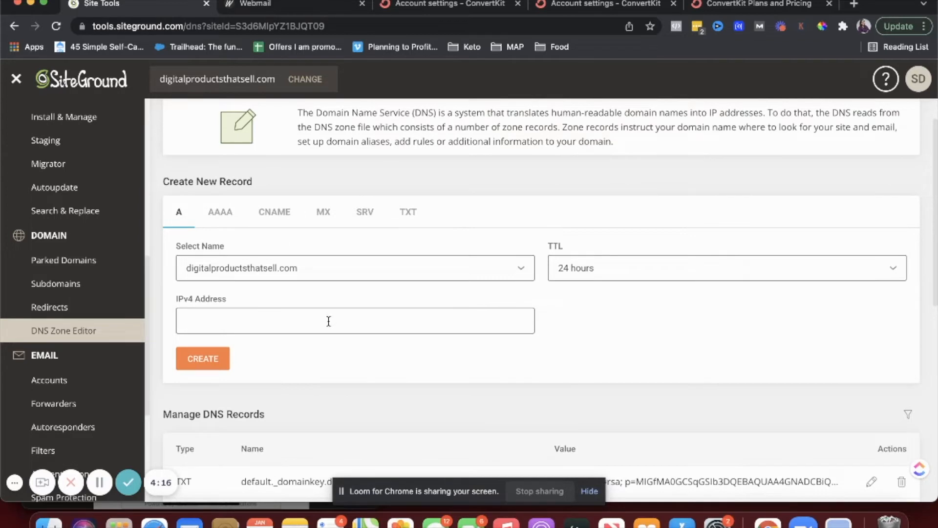
Step: Start a new A record for digitalproductsthatsell.com with a newly created name, email
left_click(329, 321)
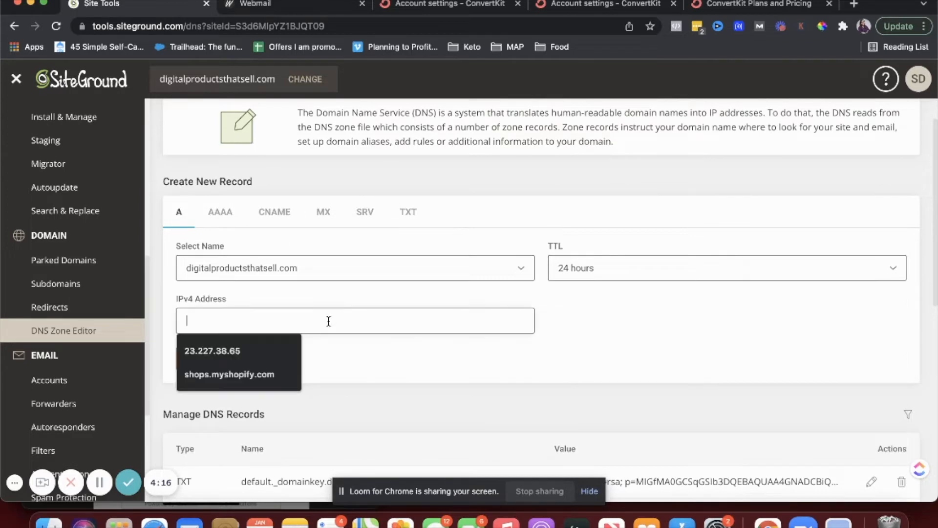
left_click(354, 364)
left_click(352, 277)
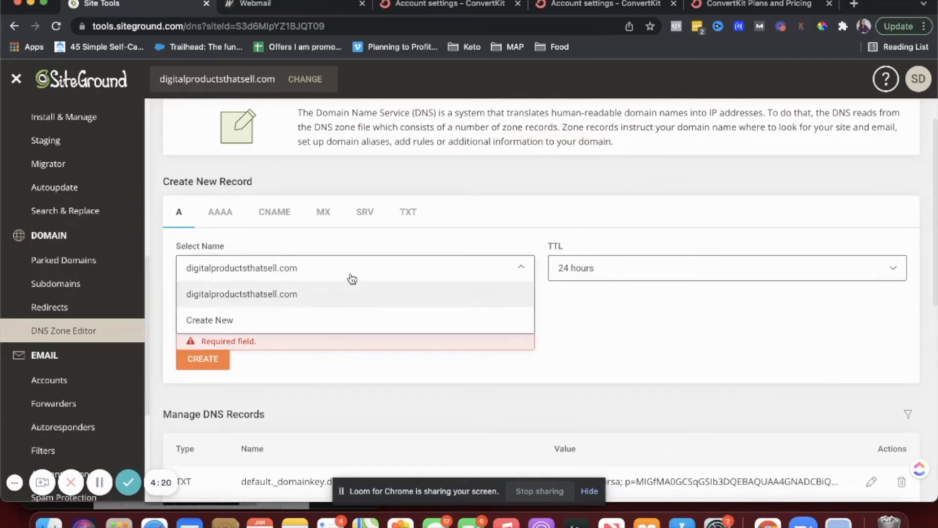
left_click(341, 305)
left_click(340, 279)
left_click(327, 319)
left_click(567, 270)
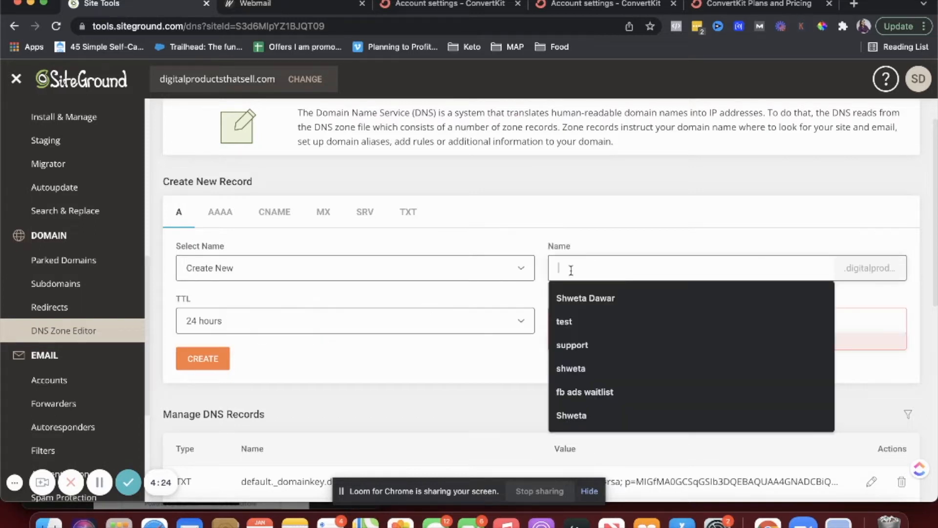
type("email")
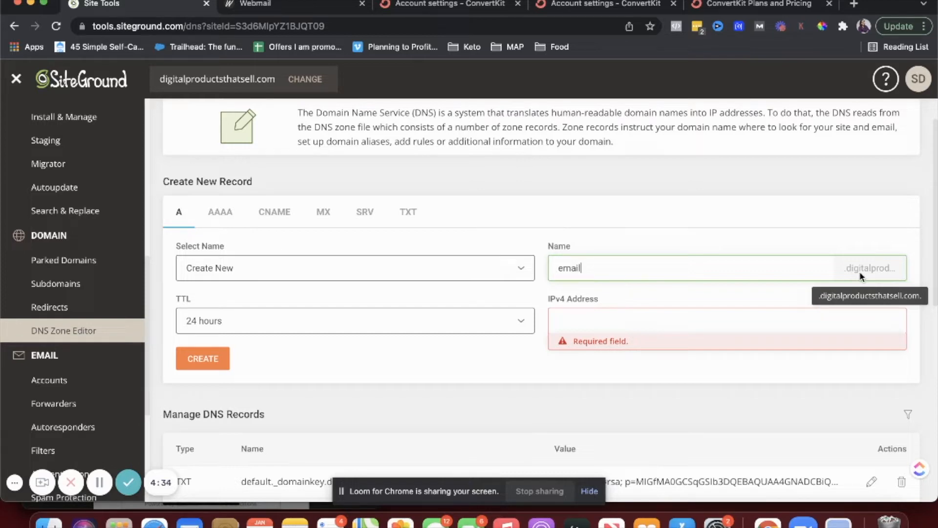
Step: Copy the first DNS value, 3.13.222.255, from ConvertKit into the IPv4 address in SiteGround and create the email A record
left_click(611, 323)
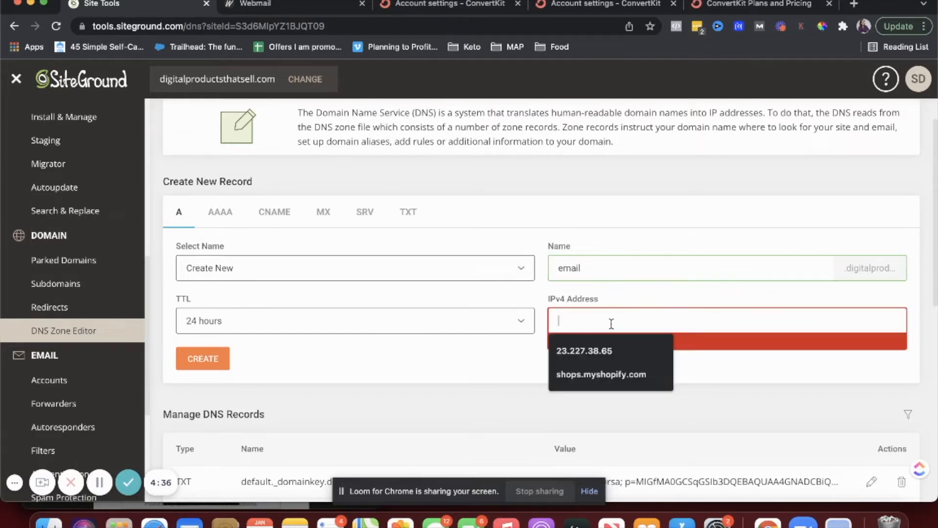
left_click(437, 5)
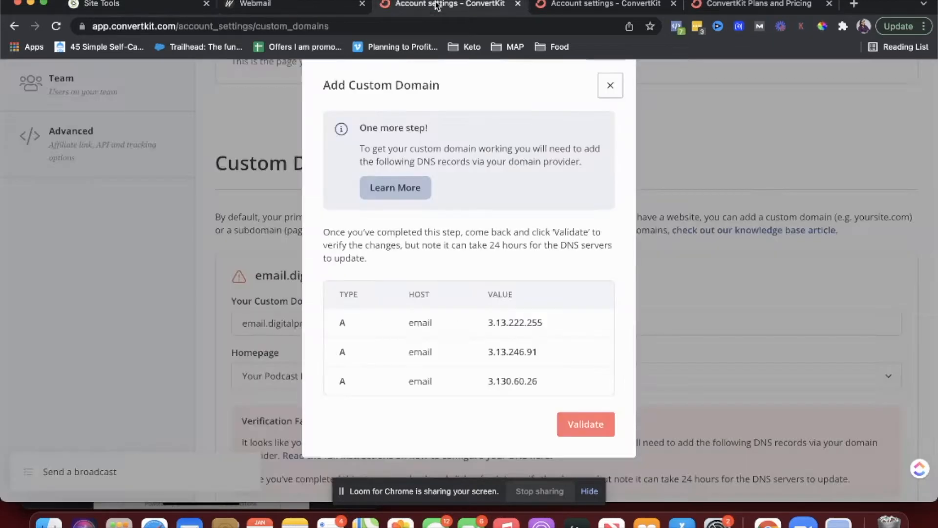
double_click(501, 324)
key("super+c")
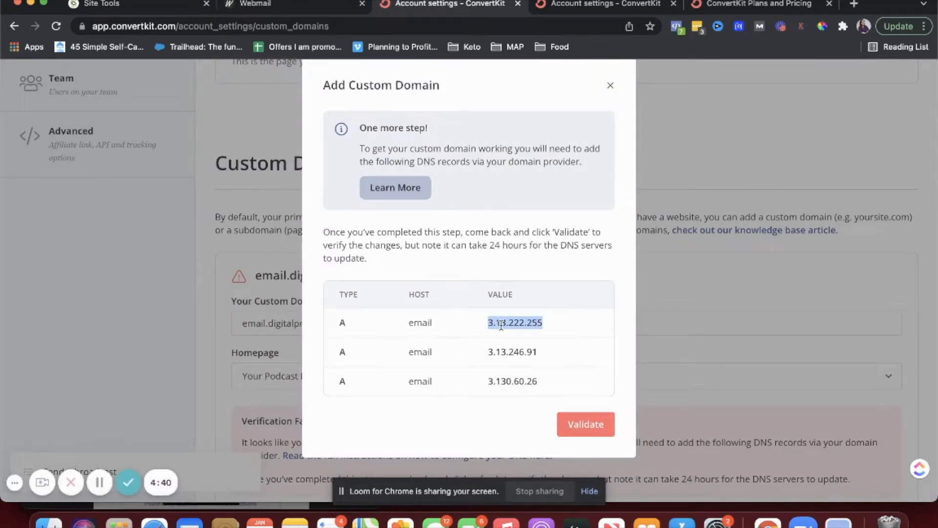
left_click(274, 6)
left_click(120, 9)
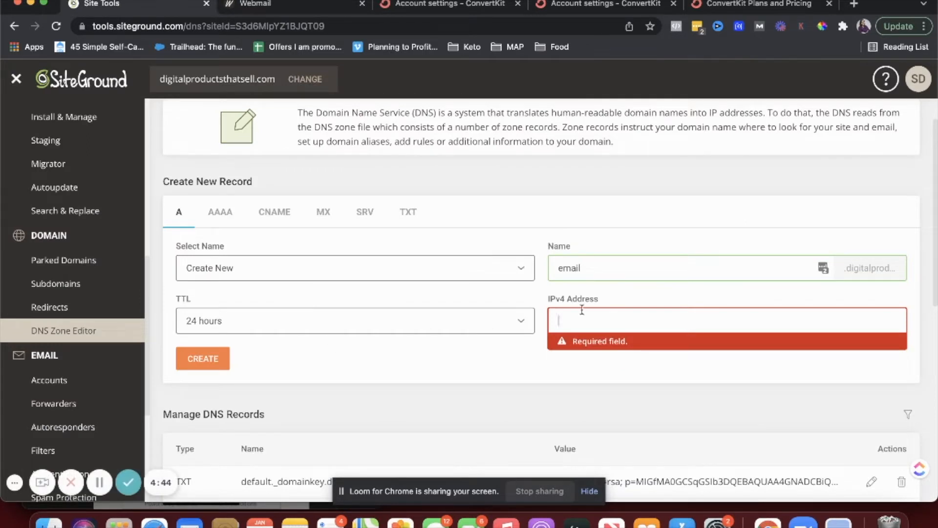
key("super+v")
left_click(192, 358)
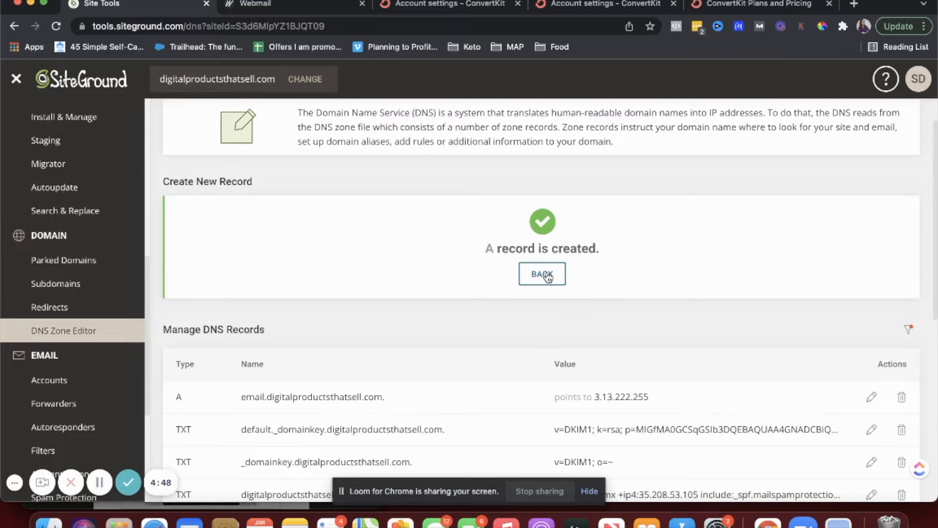
left_click(545, 275)
Step: Create a second A record with the new name email, using the IPv4 address 3.13.246.91 copied from ConvertKit's DNS list
left_click(440, 274)
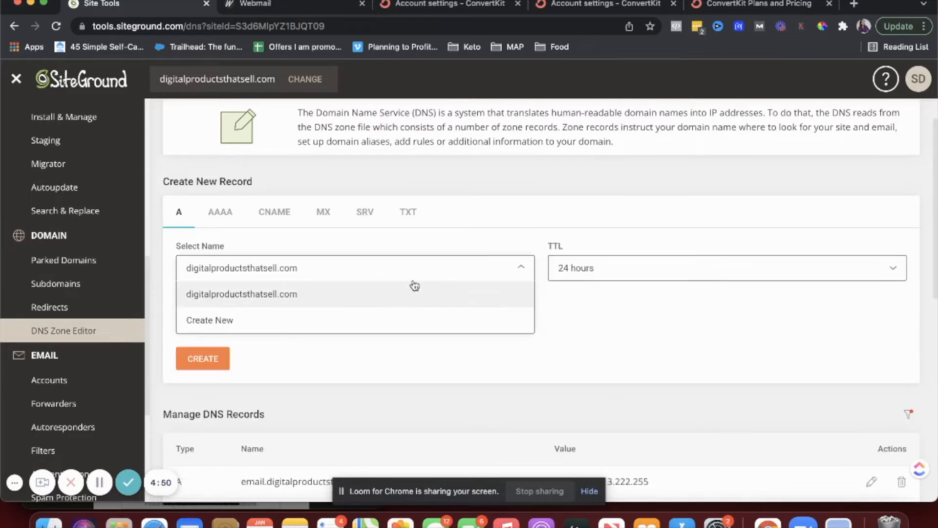
left_click(382, 322)
left_click(628, 269)
type("email")
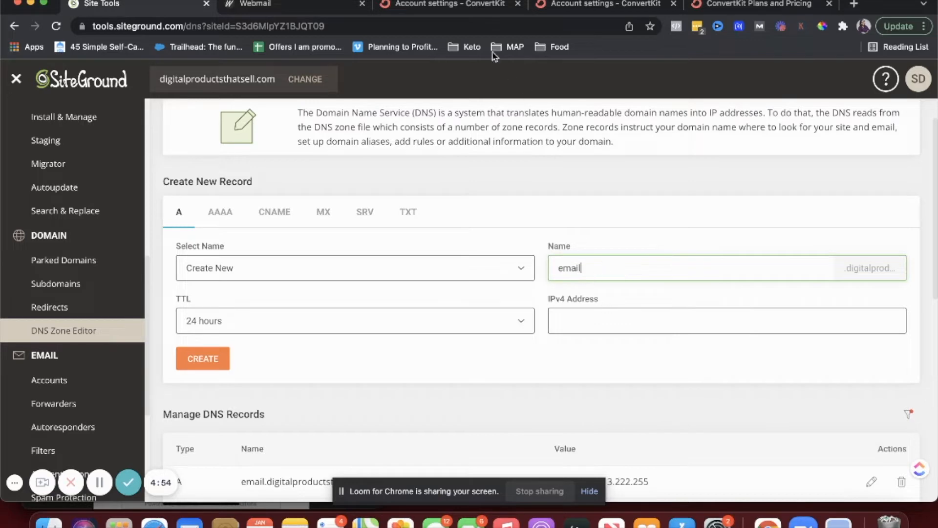
left_click(471, 6)
double_click(511, 351)
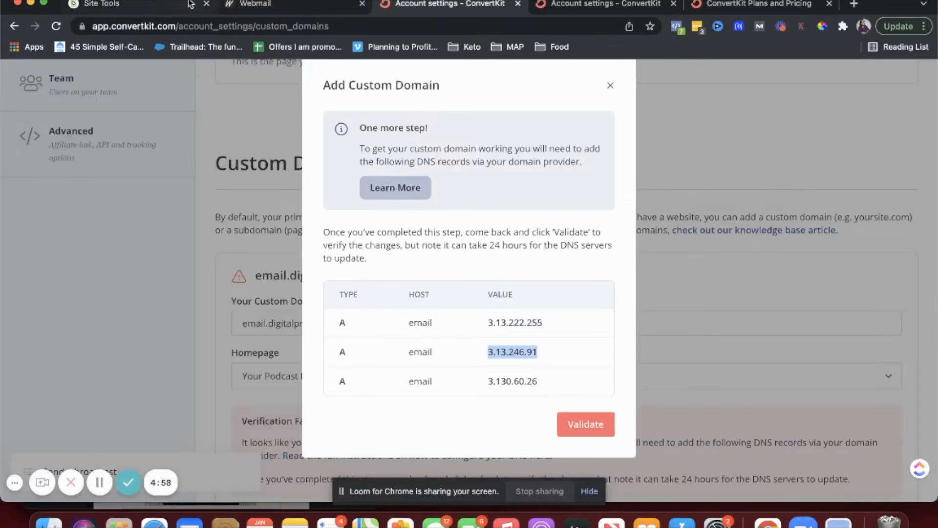
left_click(171, 5)
left_click(561, 309)
type("3.13.246.91")
left_click(209, 360)
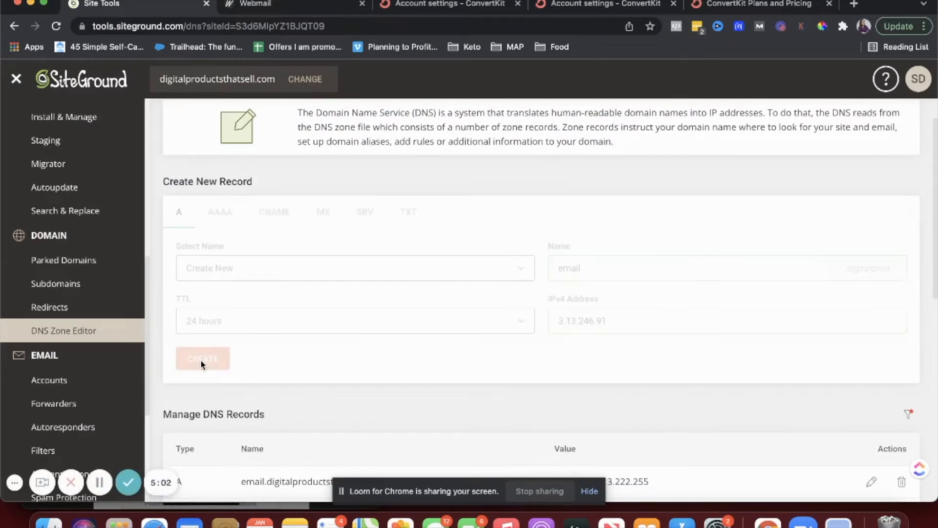
left_click(529, 281)
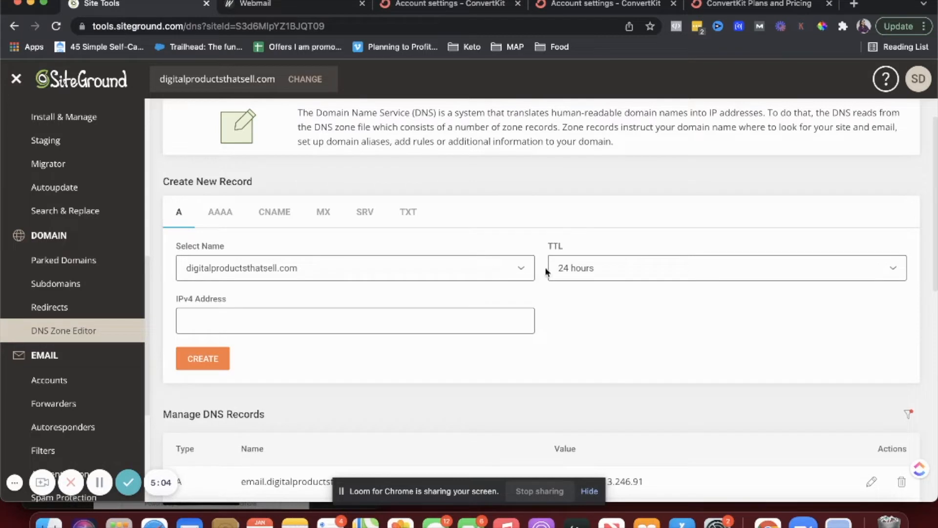
Step: Create a third A record with the new name email, using the IPv4 address 3.130.60.26 copied from ConvertKit's DNS list
left_click(377, 273)
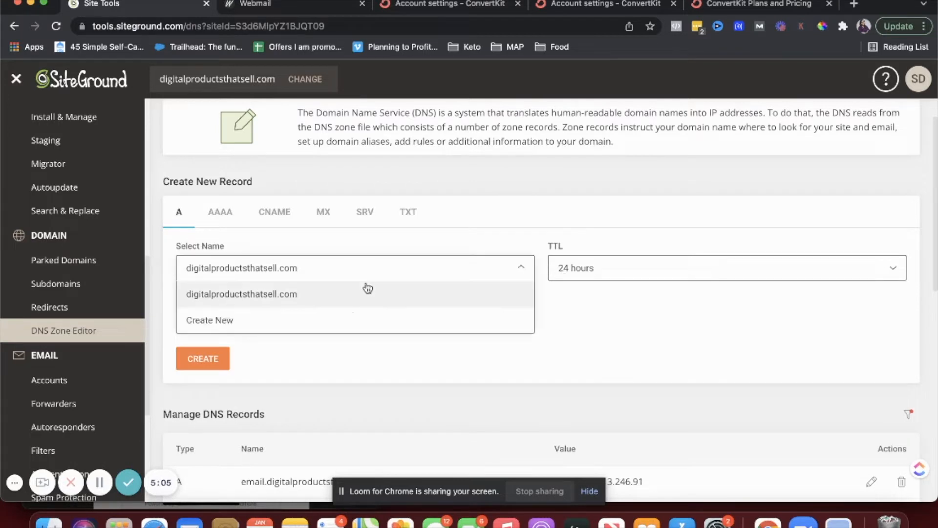
left_click(353, 318)
left_click(589, 268)
type("email")
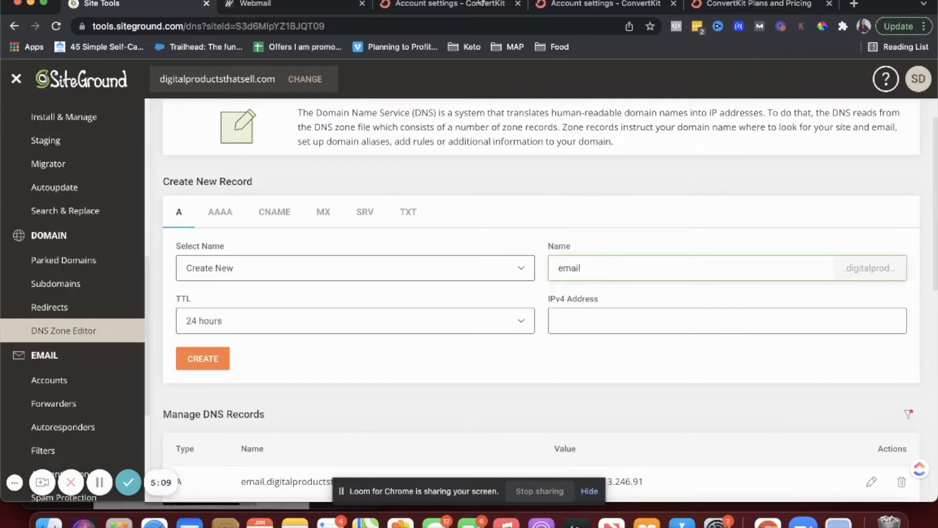
left_click(481, 2)
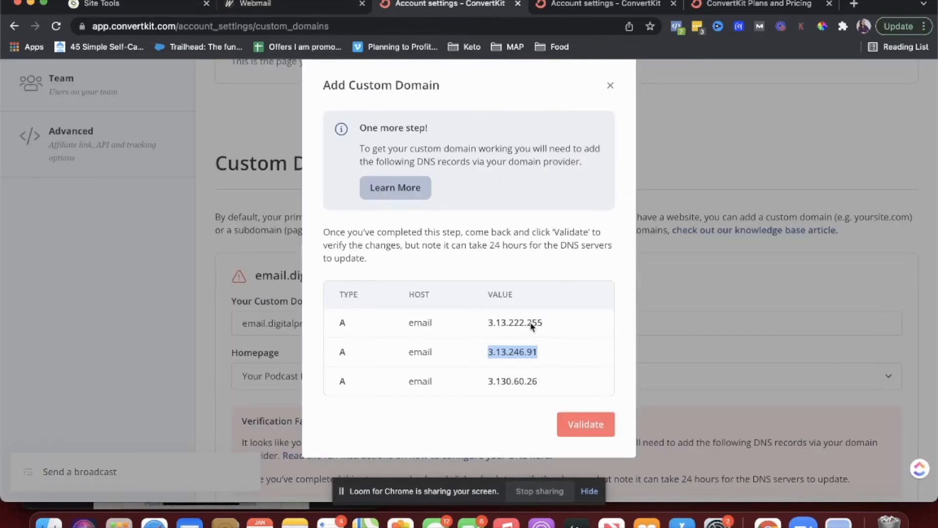
double_click(516, 381)
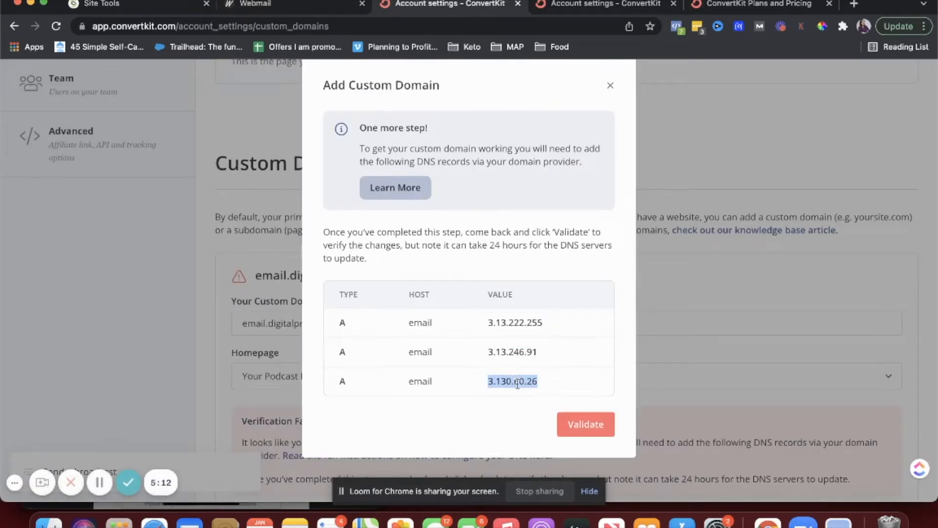
left_click(161, 6)
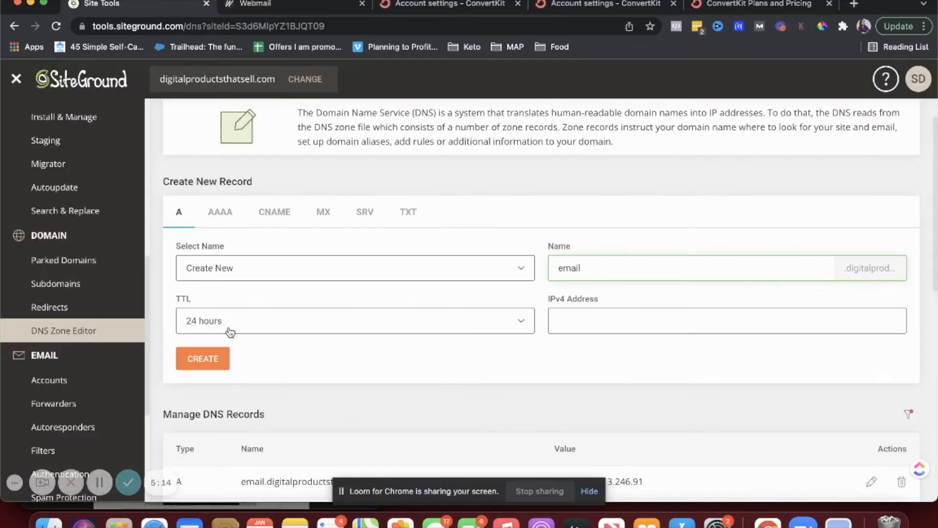
left_click(571, 319)
type("3.130.60.26")
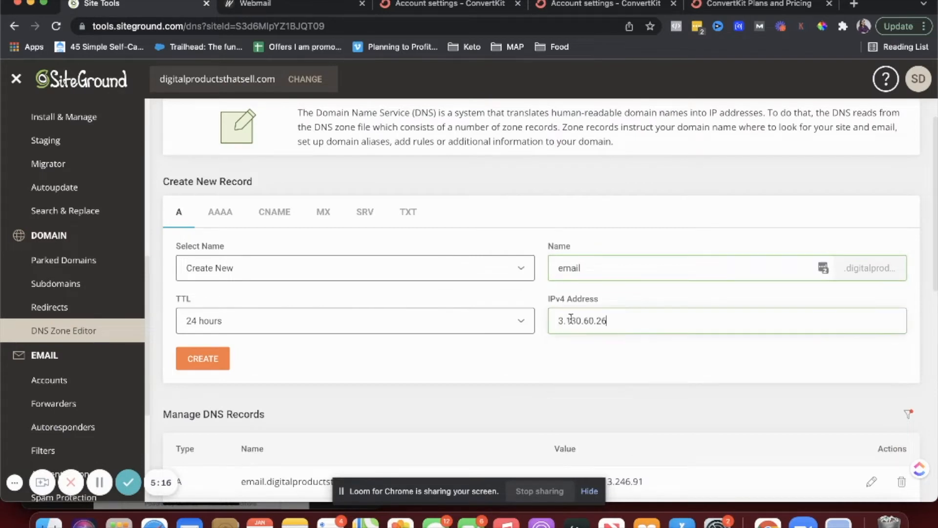
left_click(215, 359)
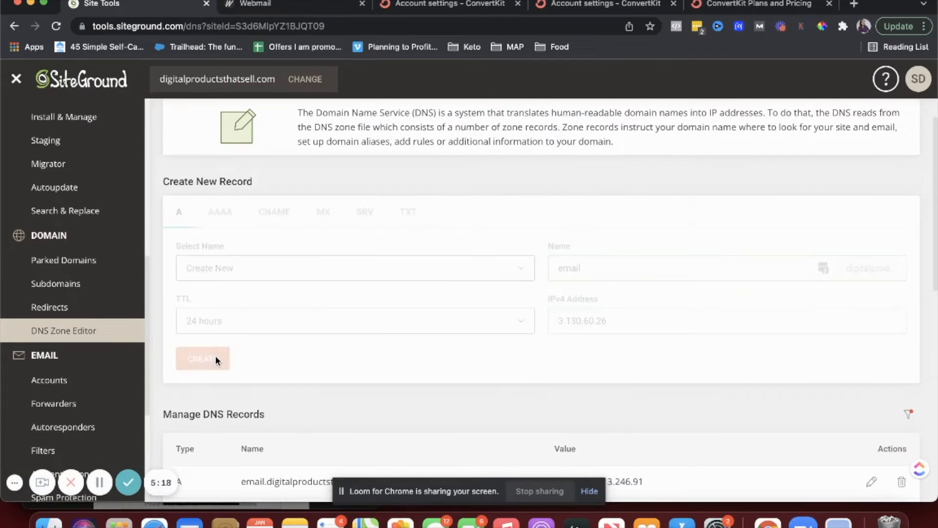
left_click(534, 277)
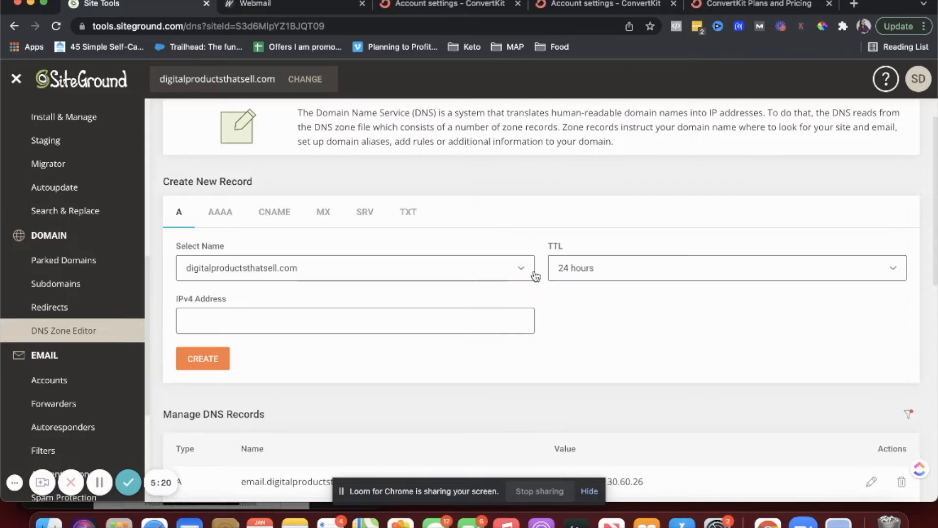
Step: Review the new email.digitalproductsthatsell.com A records in the DNS list and switch back to ConvertKit's custom domain setup
scroll(473, 414, "down", 3)
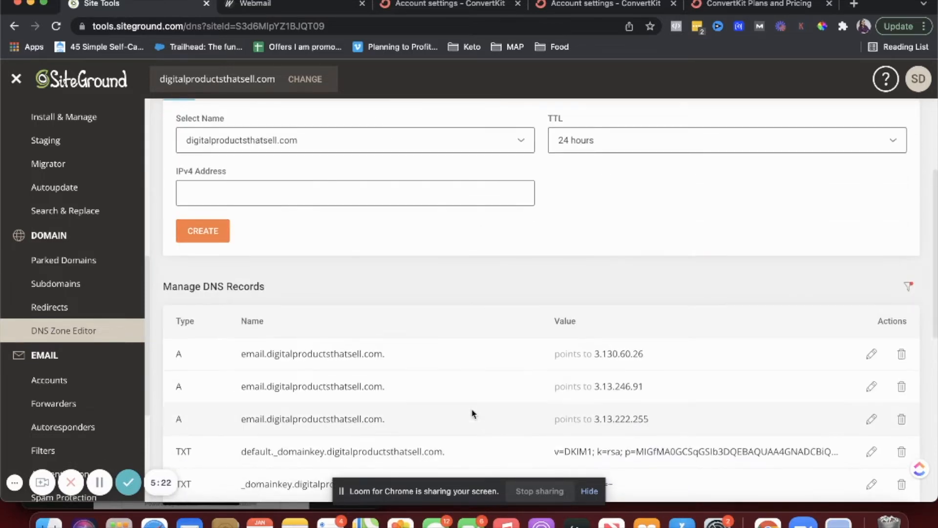
scroll(568, 424, "down", 1)
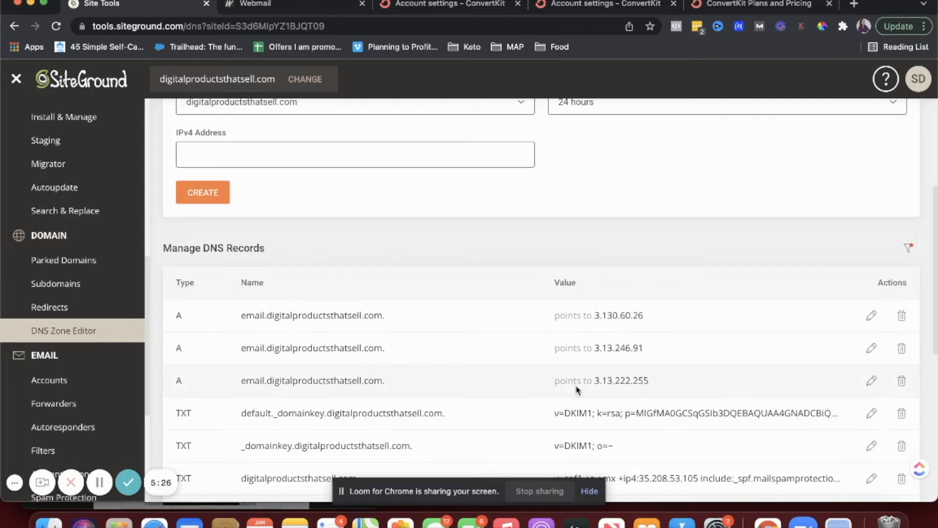
left_click(401, 6)
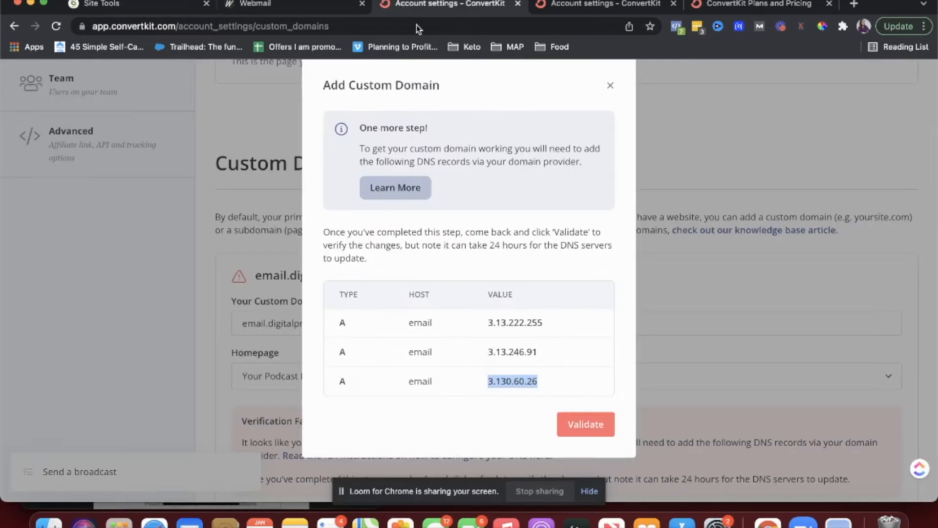
Step: Validate the three email A records for the custom domain, close the setup dialog and check each record's verification status
left_click(587, 423)
scroll(589, 424, "down", 2)
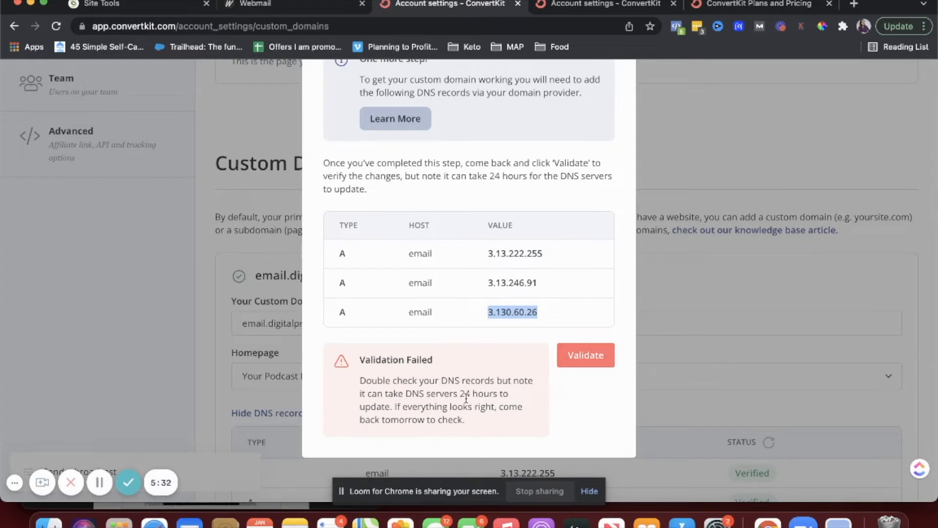
scroll(465, 397, "up", 3)
scroll(465, 397, "down", 2)
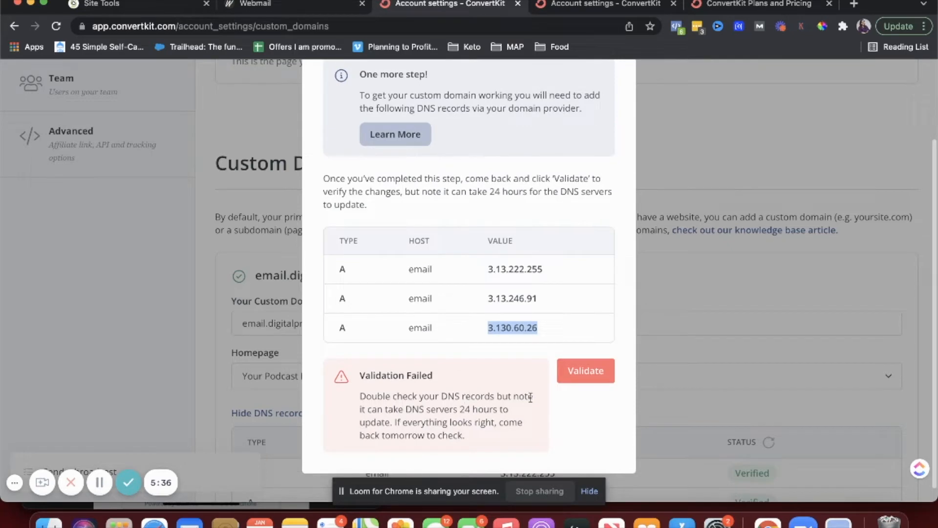
scroll(592, 380, "up", 3)
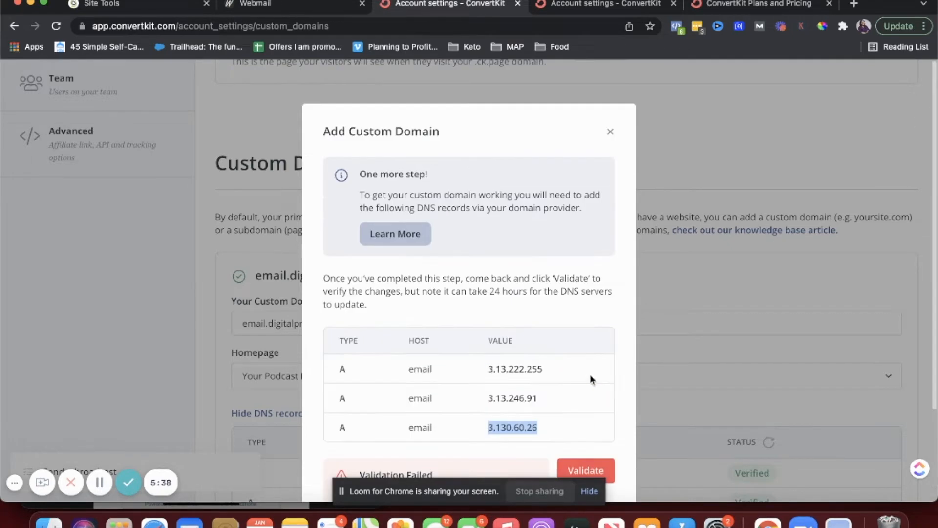
left_click(610, 131)
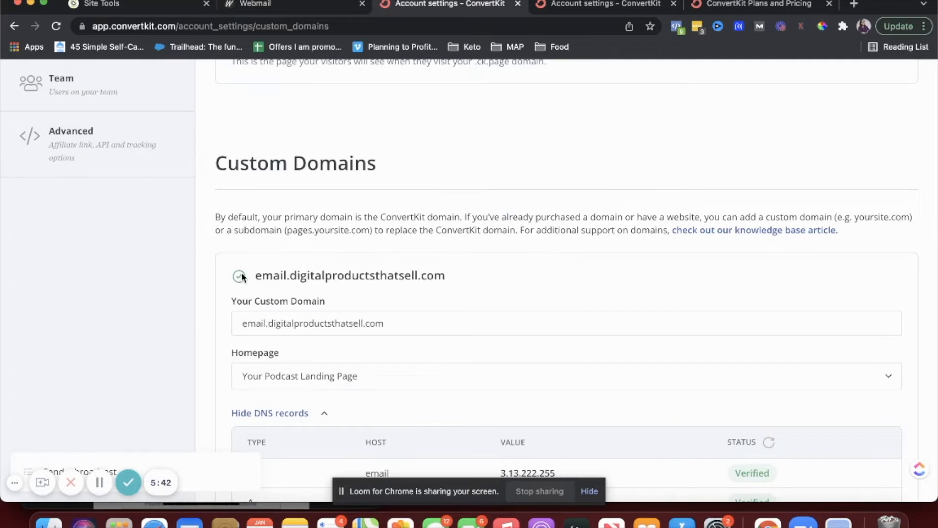
scroll(243, 274, "down", 3)
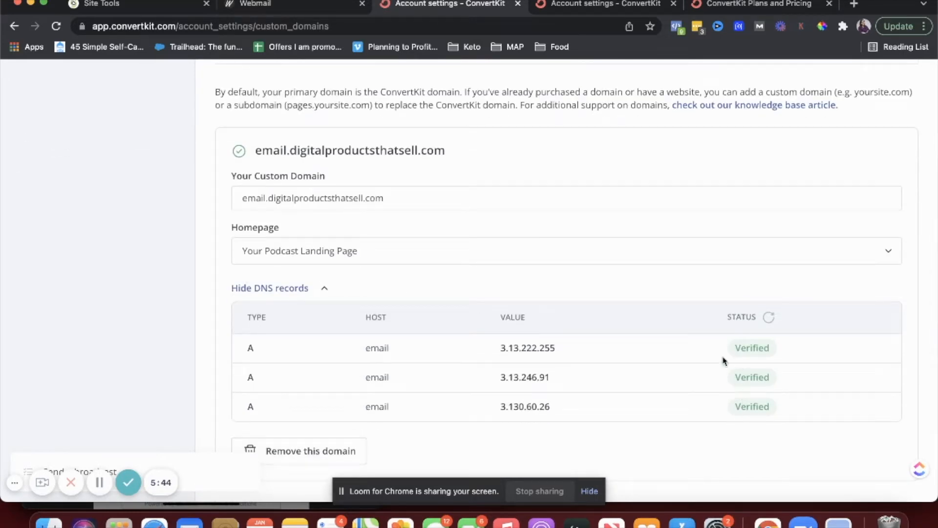
Step: Return to the settings sections and open the Team settings to look over the account's members and invitation option
scroll(660, 377, "up", 10)
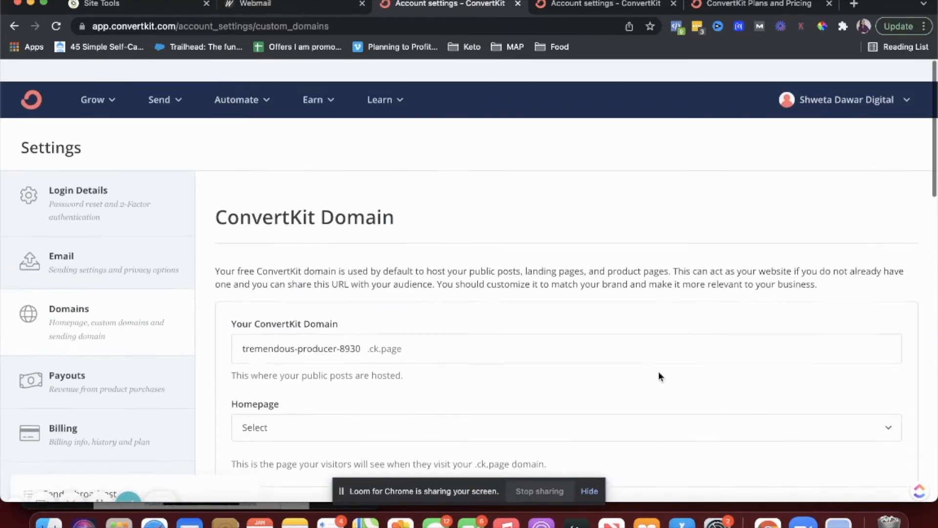
scroll(661, 377, "down", 1)
scroll(660, 376, "up", 1)
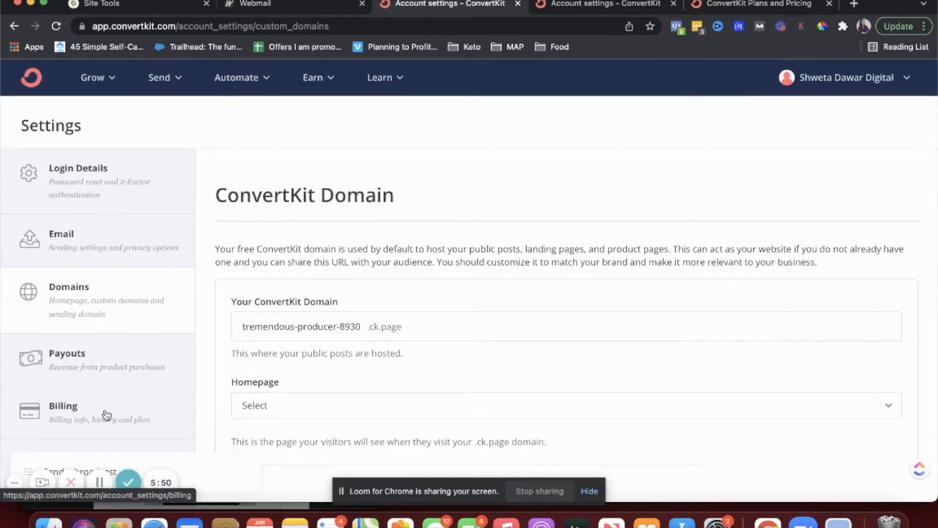
scroll(105, 413, "down", 4)
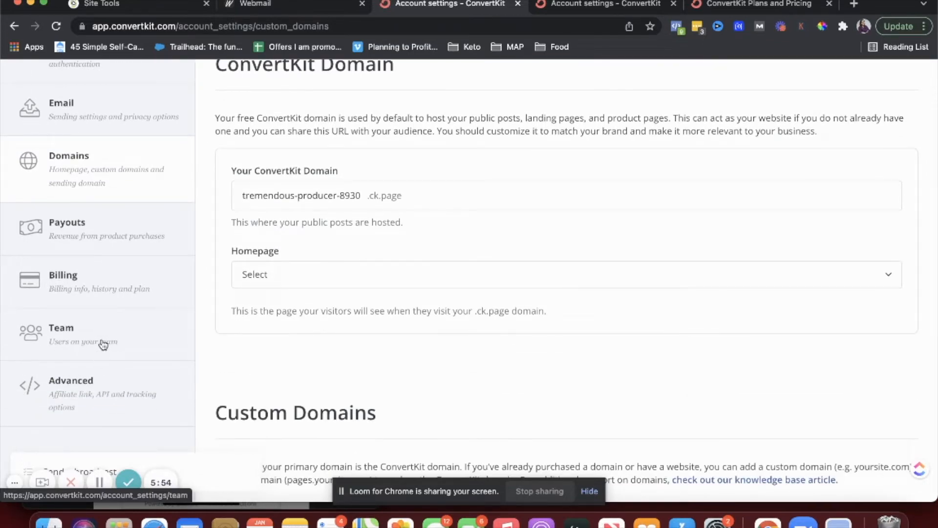
left_click(103, 345)
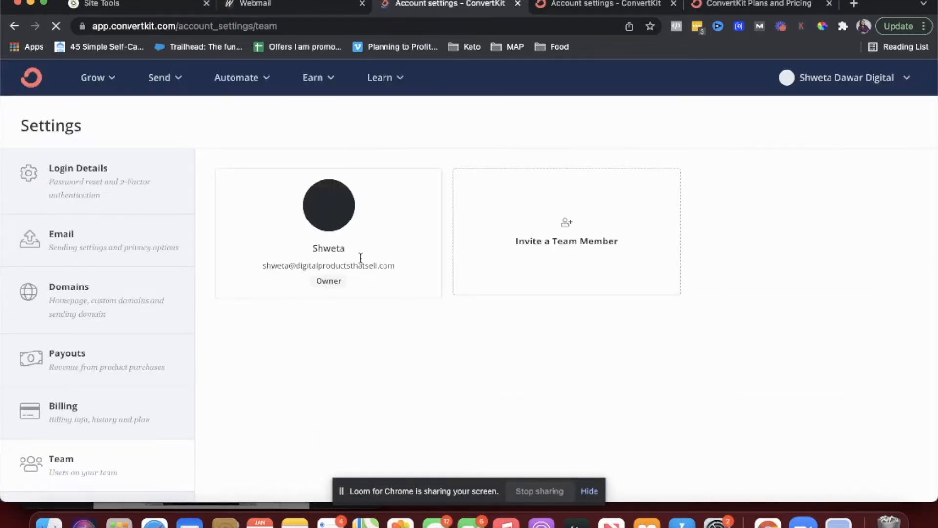
scroll(73, 391, "down", 3)
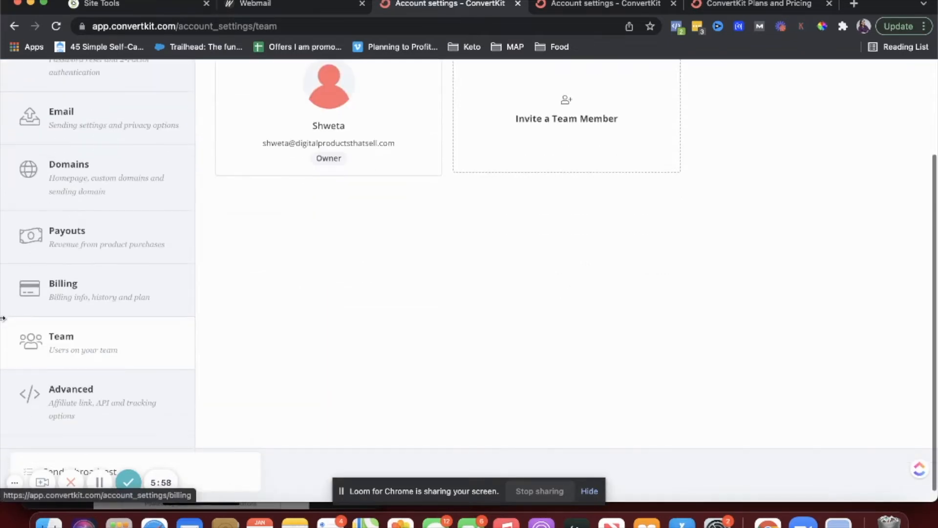
Step: Open the Advanced settings and review the affiliate link, API and advanced tracking options
left_click(39, 395)
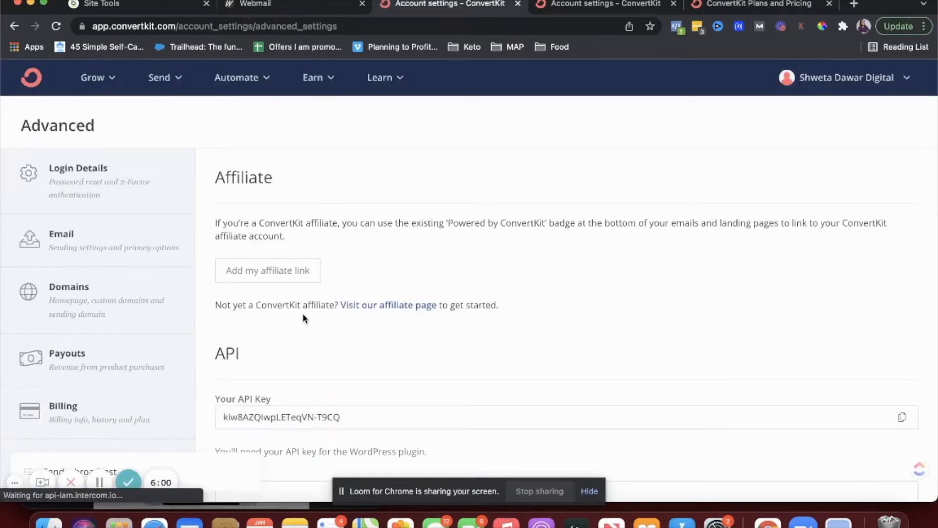
scroll(303, 315, "down", 1)
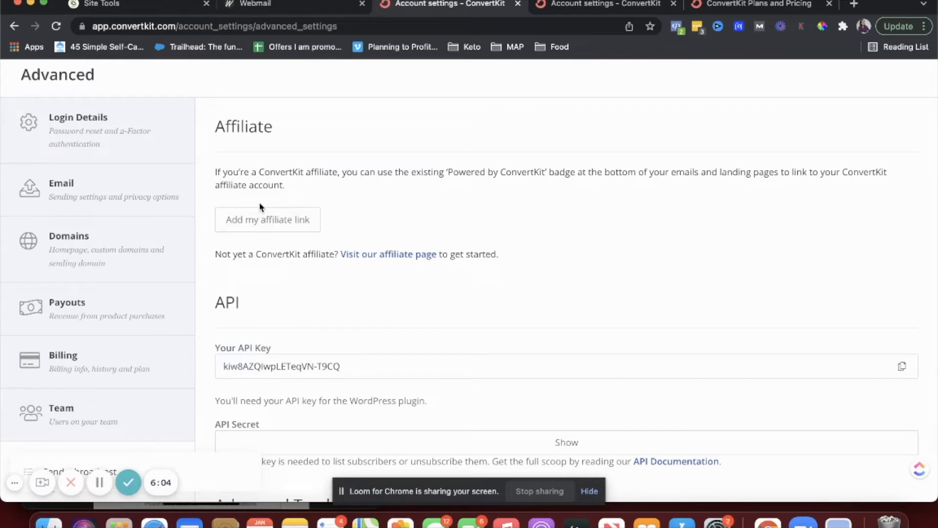
scroll(403, 262, "down", 3)
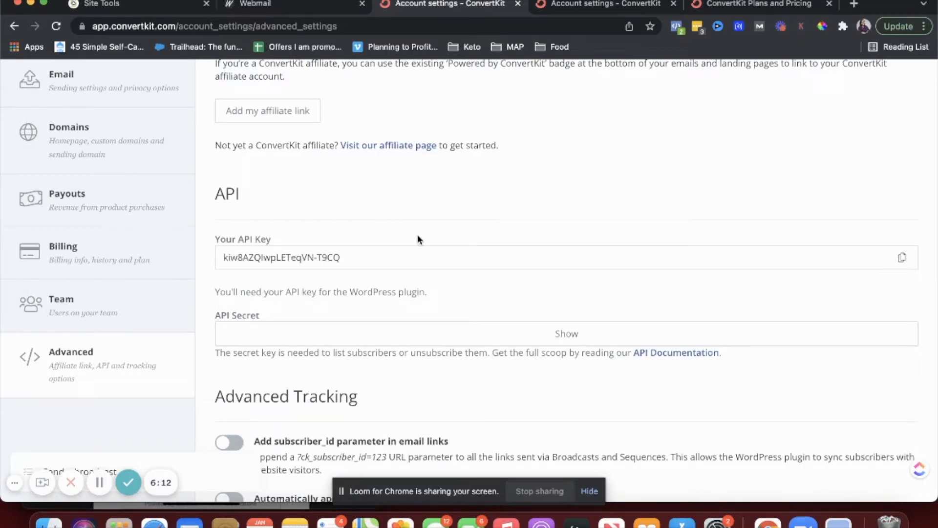
scroll(418, 239, "up", 2)
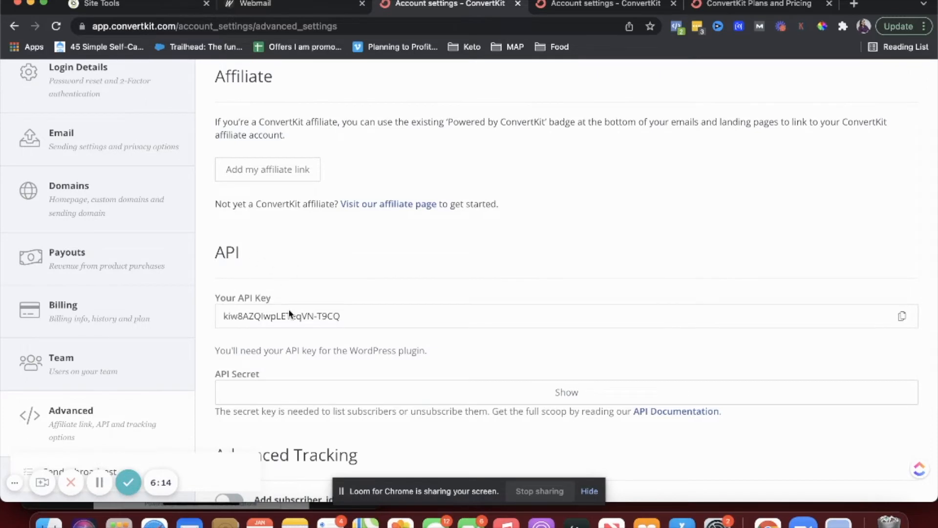
scroll(291, 293, "down", 4)
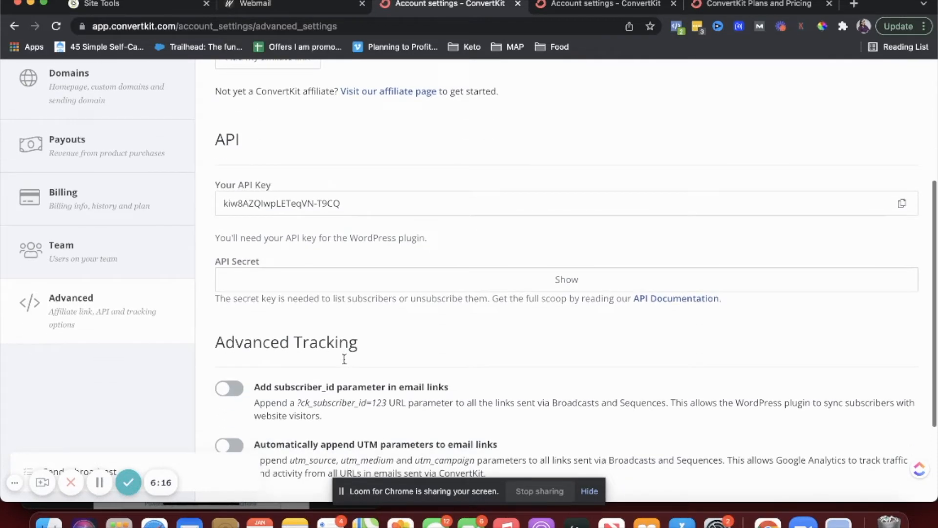
scroll(364, 281, "down", 4)
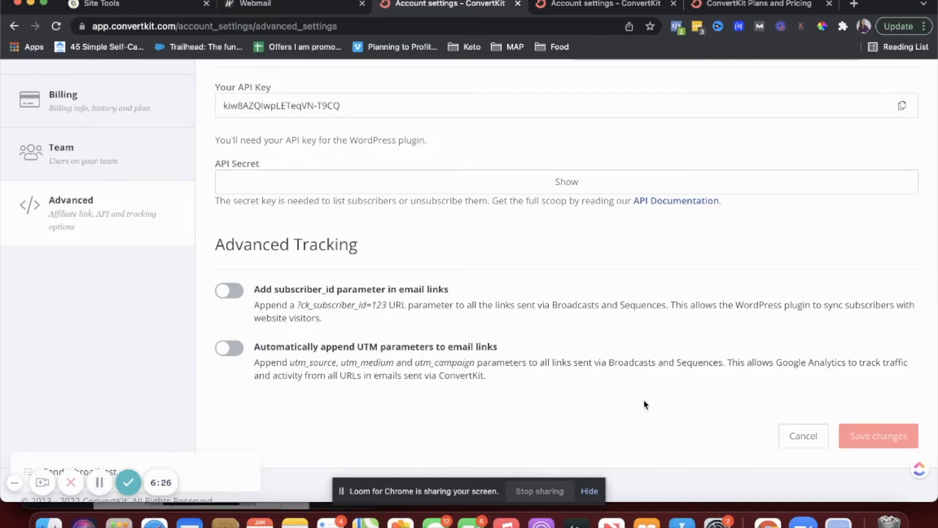
scroll(252, 330, "up", 6)
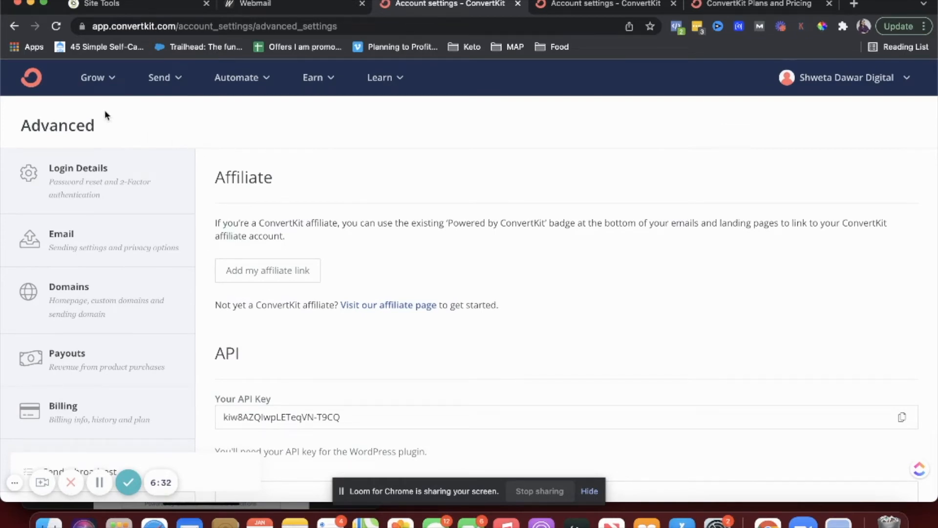
Step: Open the Subscribers page and review the net new subscribers chart, lifetime totals and confirmed subscribers list
left_click(99, 88)
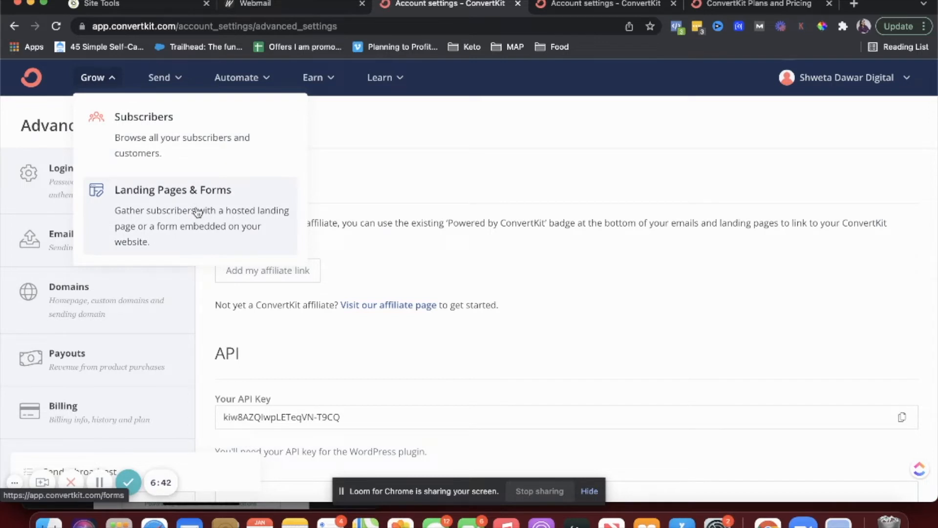
left_click(149, 143)
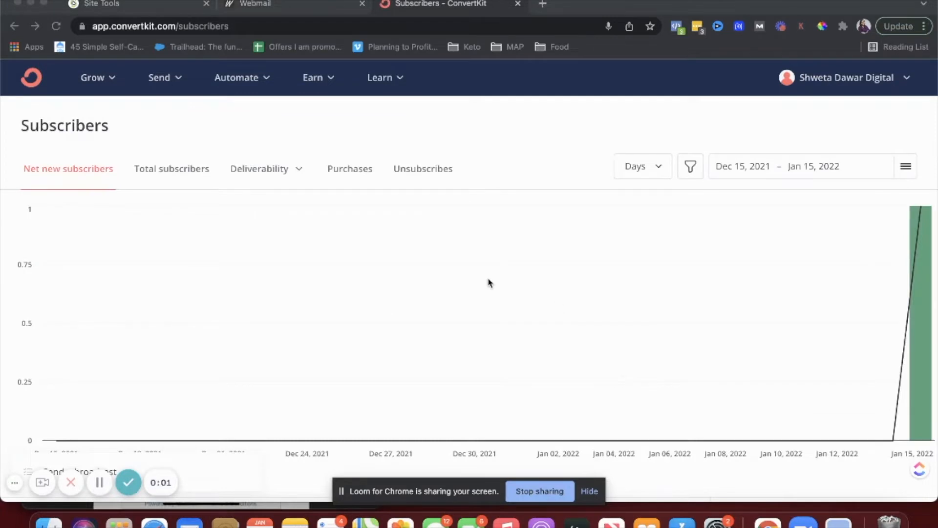
scroll(489, 283, "down", 5)
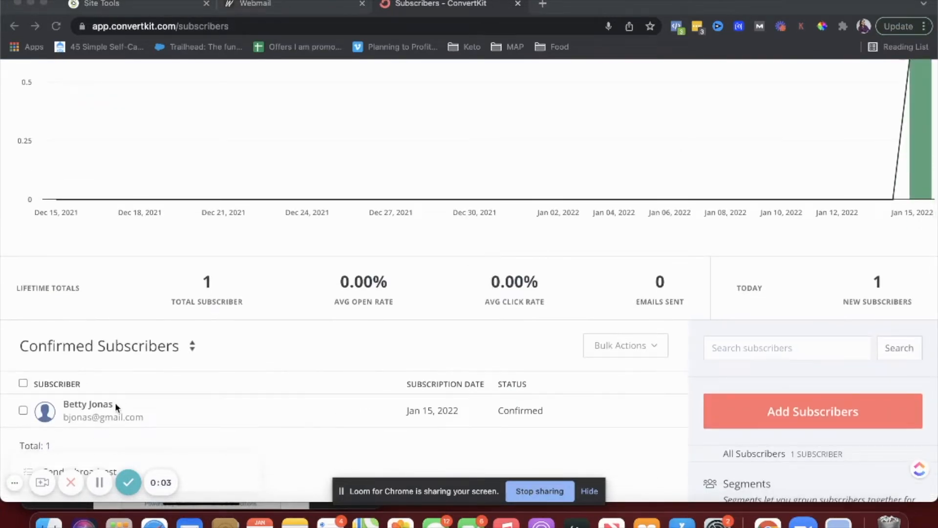
scroll(300, 331, "down", 2)
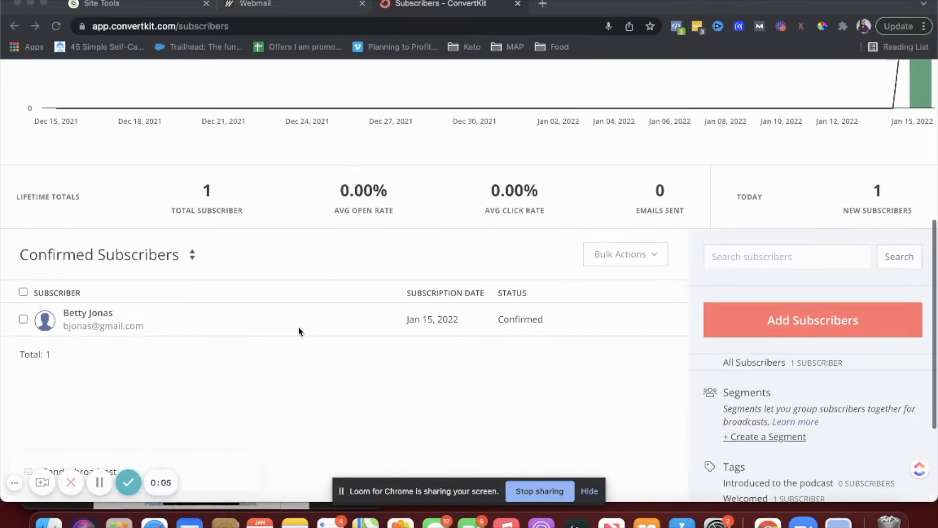
scroll(300, 331, "up", 7)
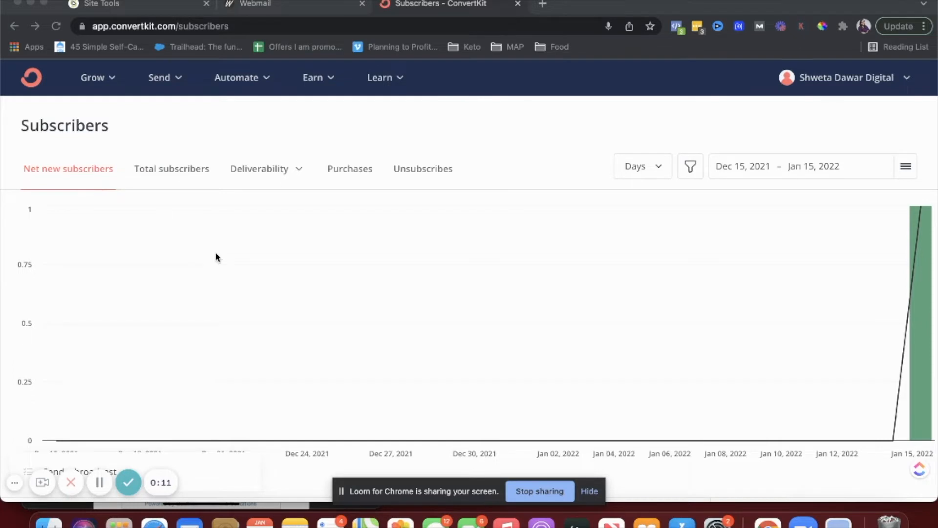
scroll(238, 280, "down", 2)
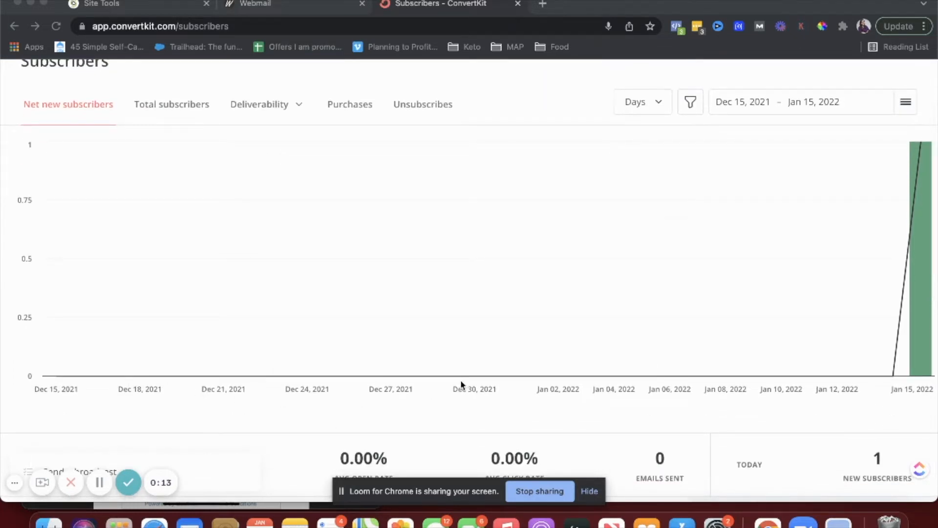
scroll(504, 383, "up", 2)
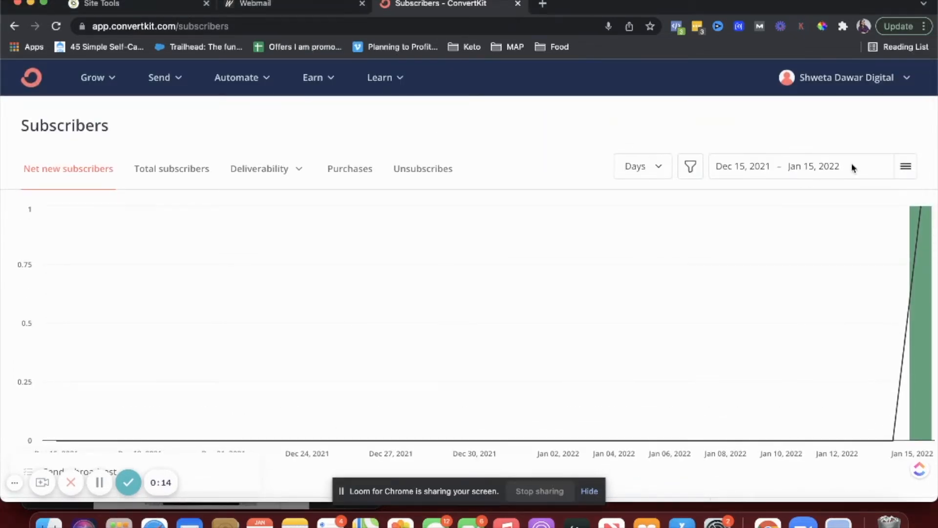
Step: Check the chart's preset date ranges and view the Total subscribers, Deliverability and Purchases reports
left_click(905, 166)
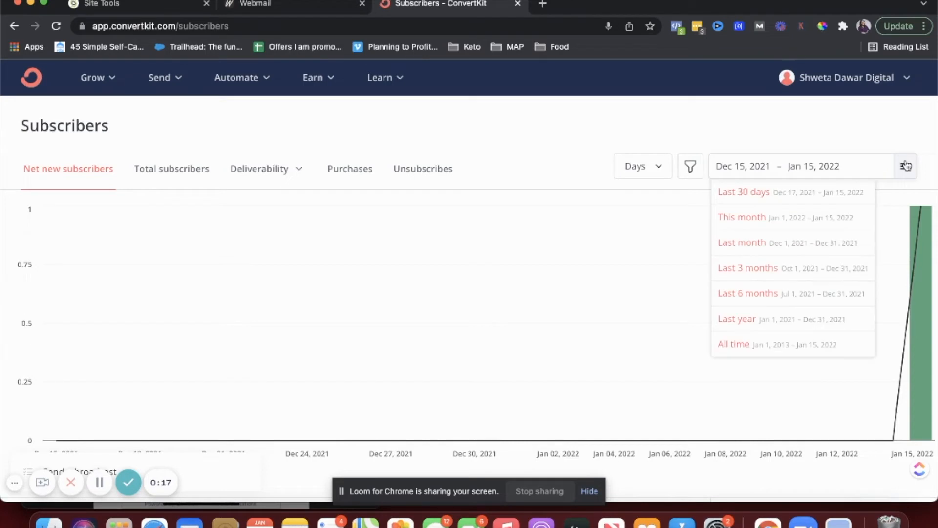
left_click(196, 179)
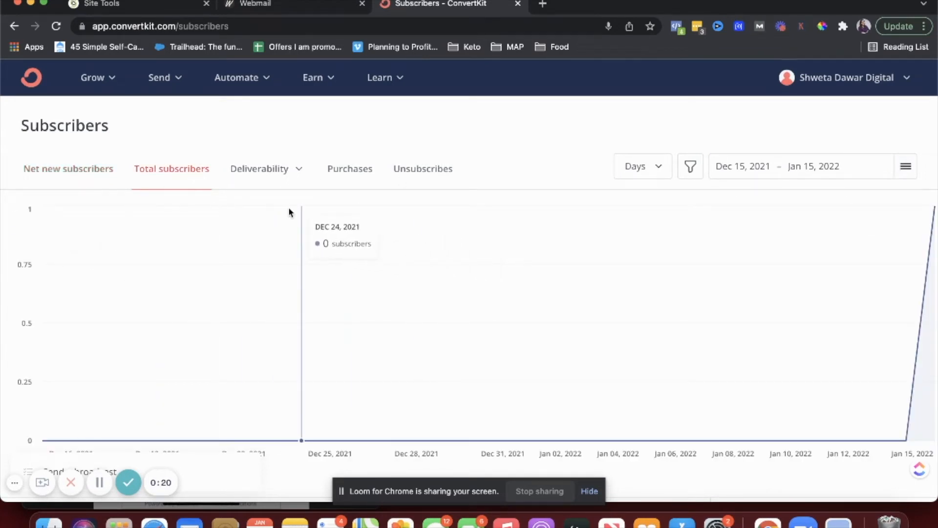
left_click(252, 181)
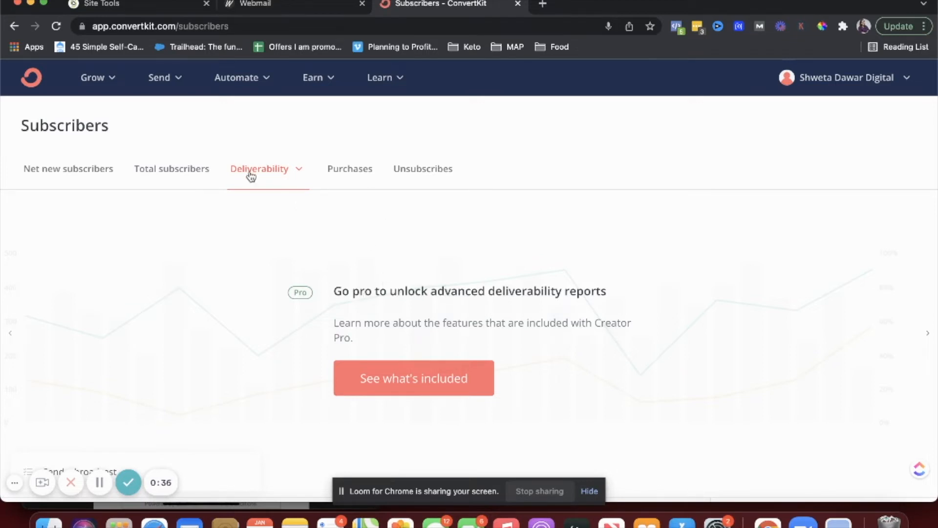
left_click(345, 175)
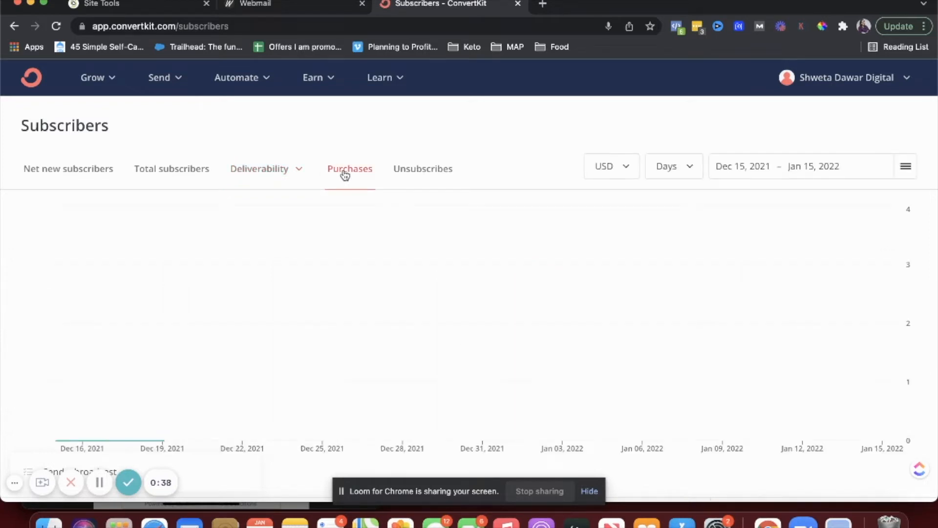
mouse_move(408, 330)
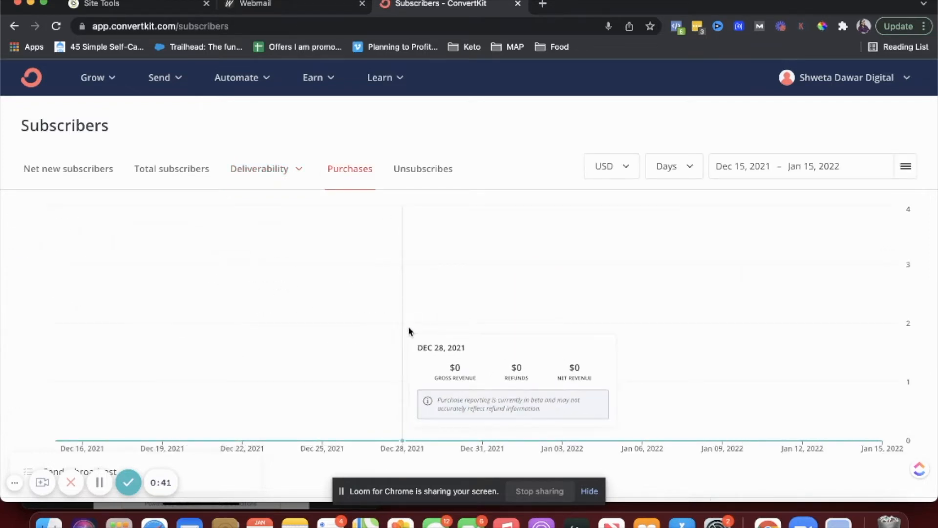
left_click(318, 89)
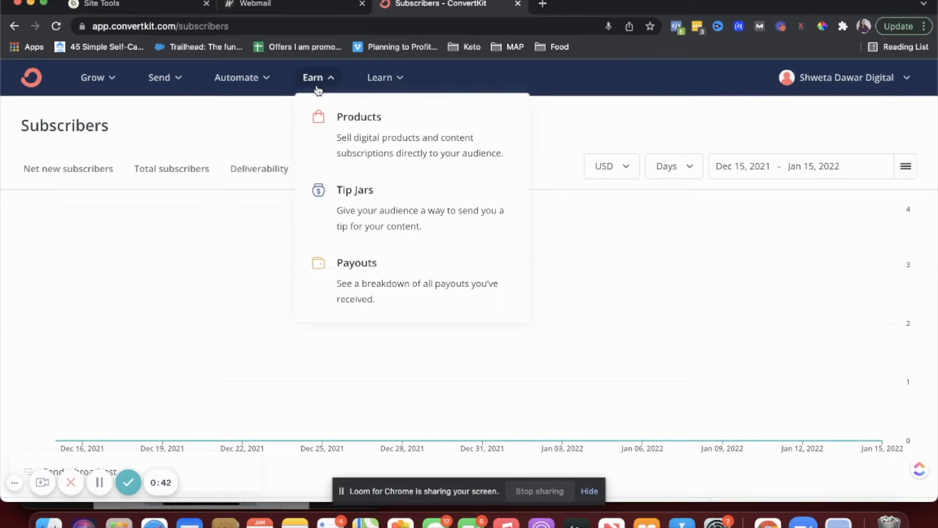
left_click(270, 132)
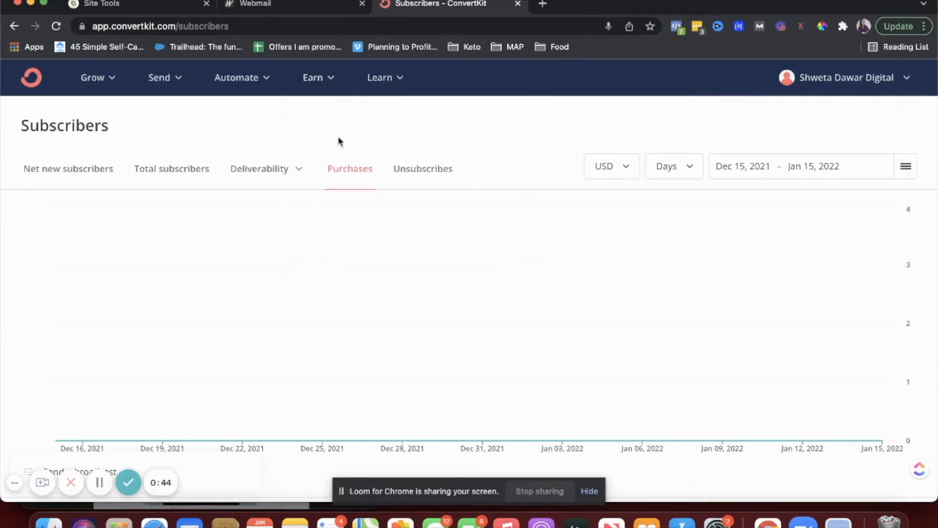
Step: Open the Unsubscribes report and review its survey response chart, lifetime totals and the subscriber list
left_click(415, 180)
mouse_move(472, 327)
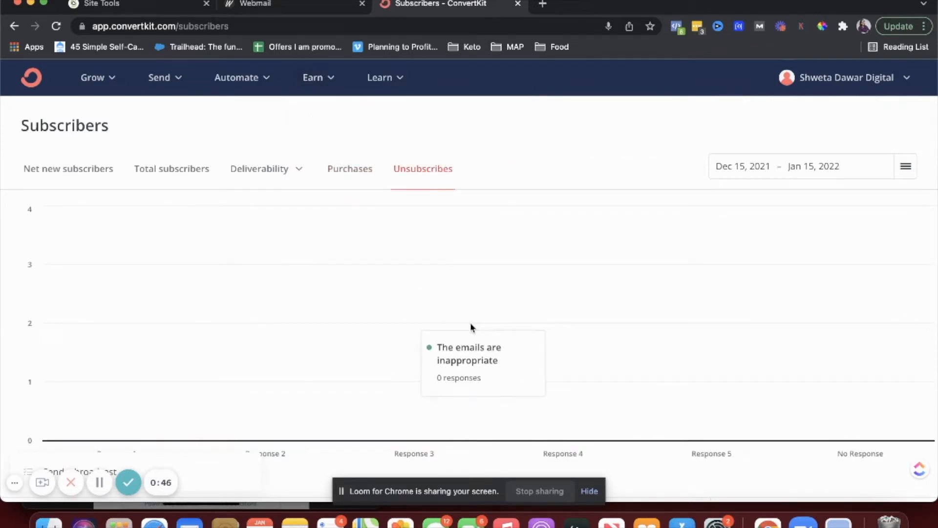
scroll(471, 327, "down", 3)
scroll(471, 327, "down", 4)
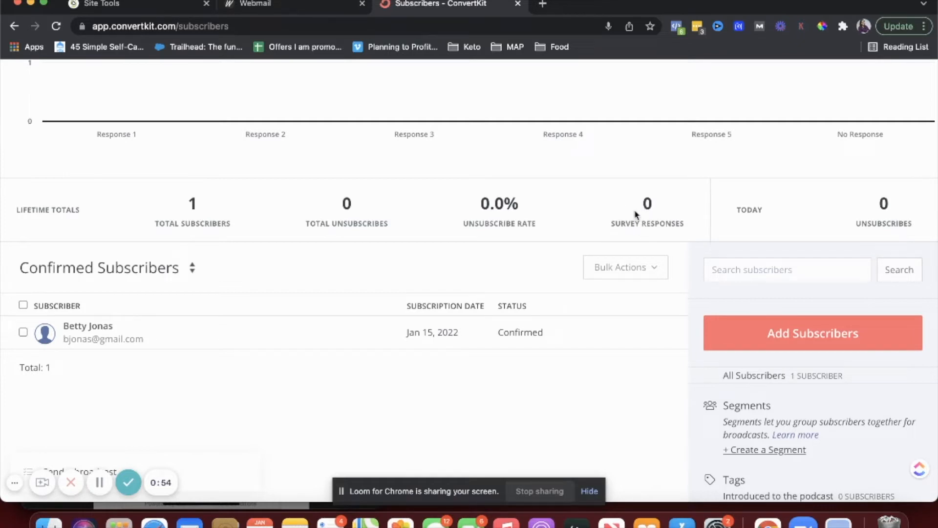
scroll(636, 215, "down", 3)
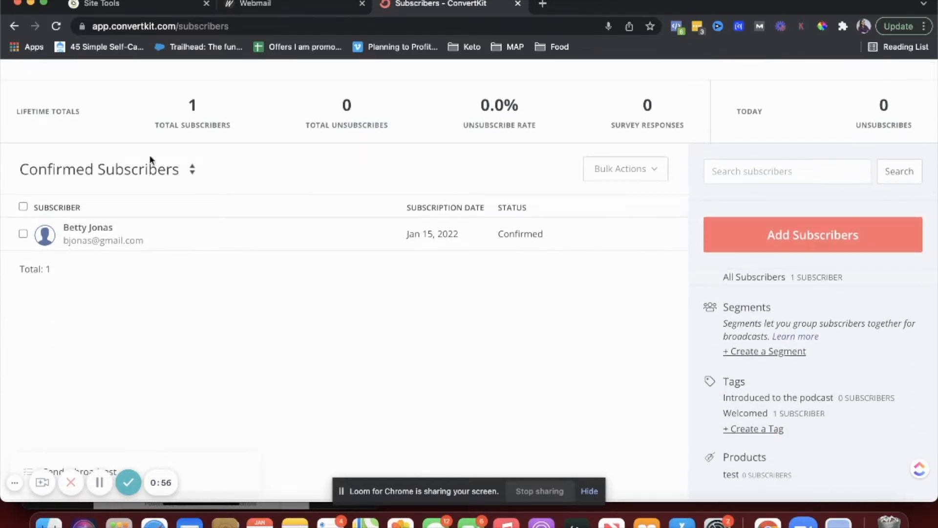
Step: Check the subscriber status filters from All to Cold Subscribers, and look over the segments, tags and products
left_click(141, 172)
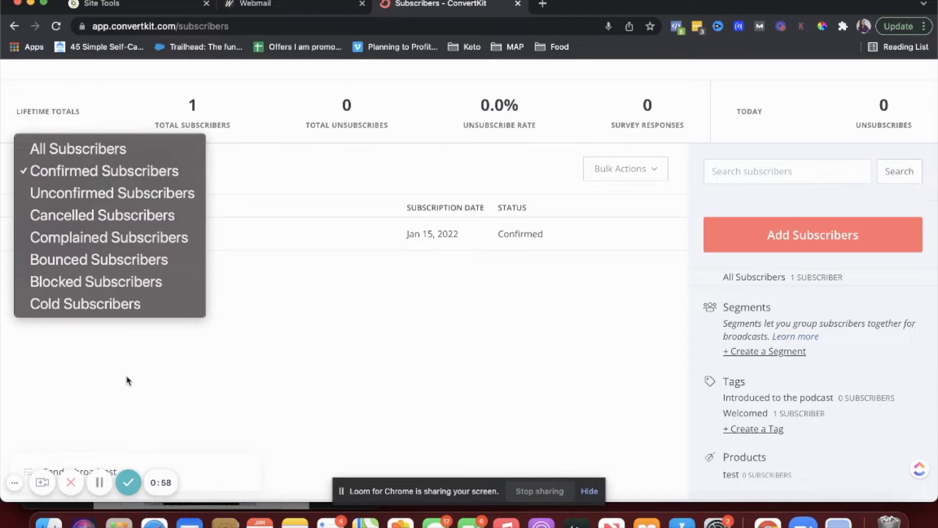
left_click(126, 377)
left_click(144, 172)
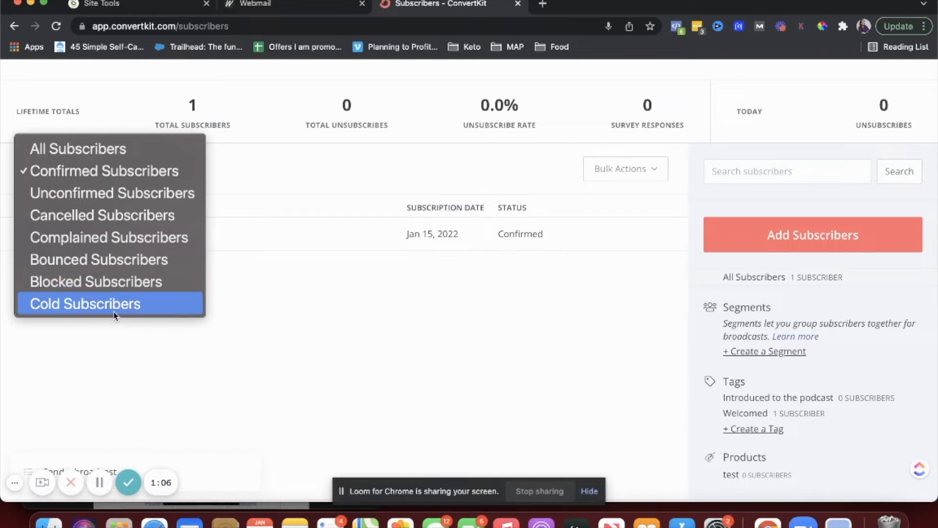
left_click(472, 337)
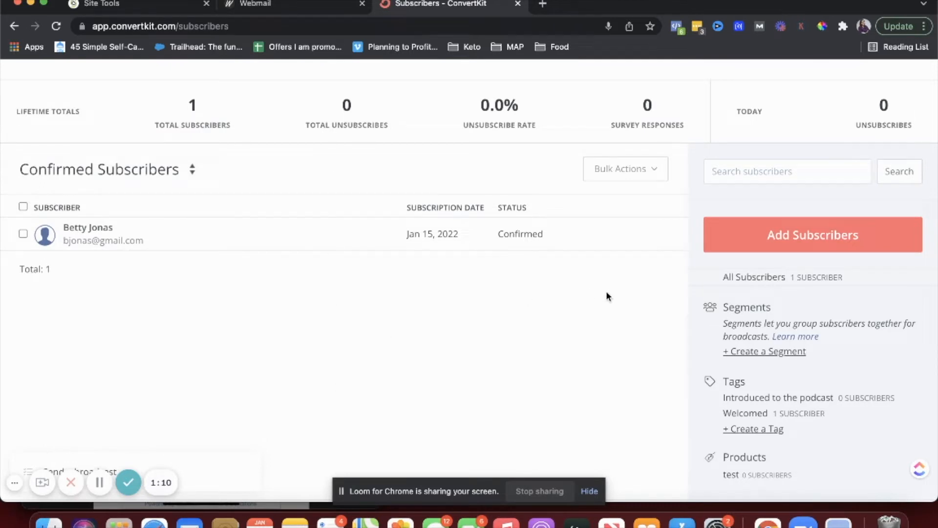
scroll(606, 296, "down", 2)
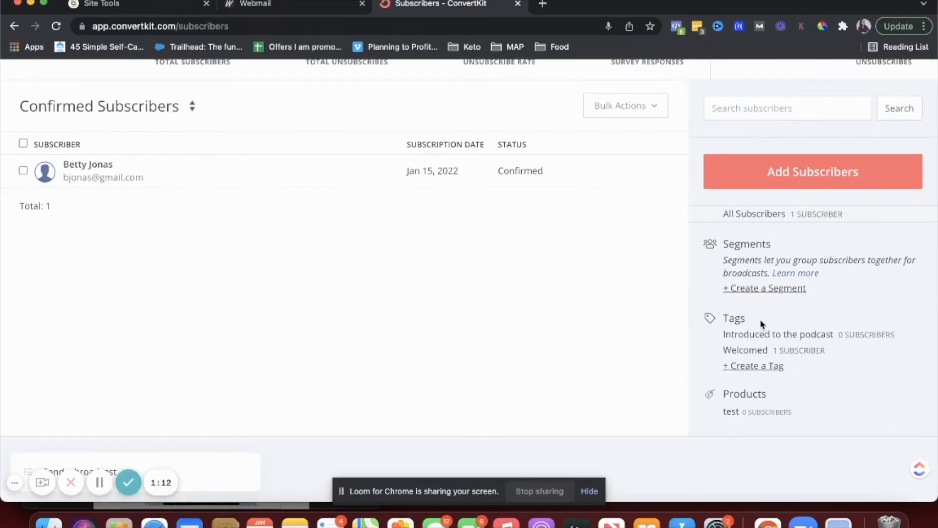
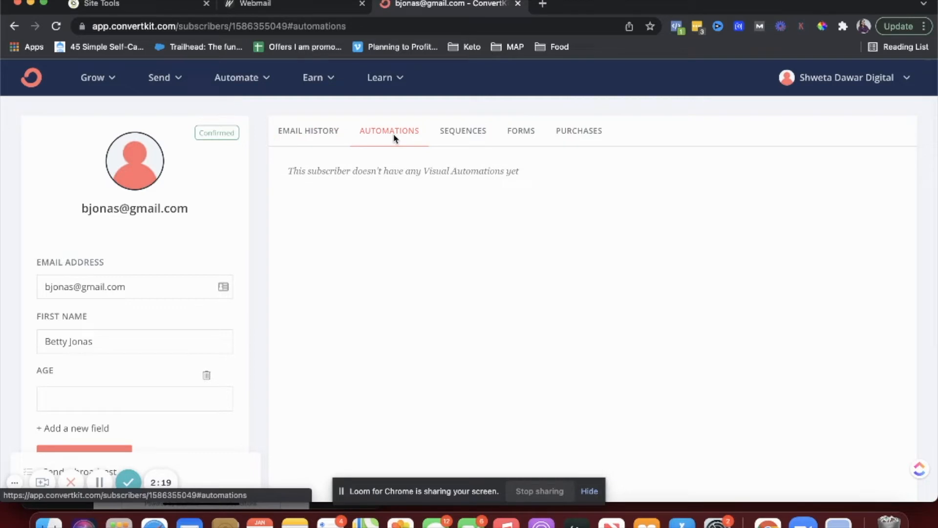
Step: View the subscriber's Sequences, Forms and Purchases records and look over the profile fields and tags
left_click(455, 136)
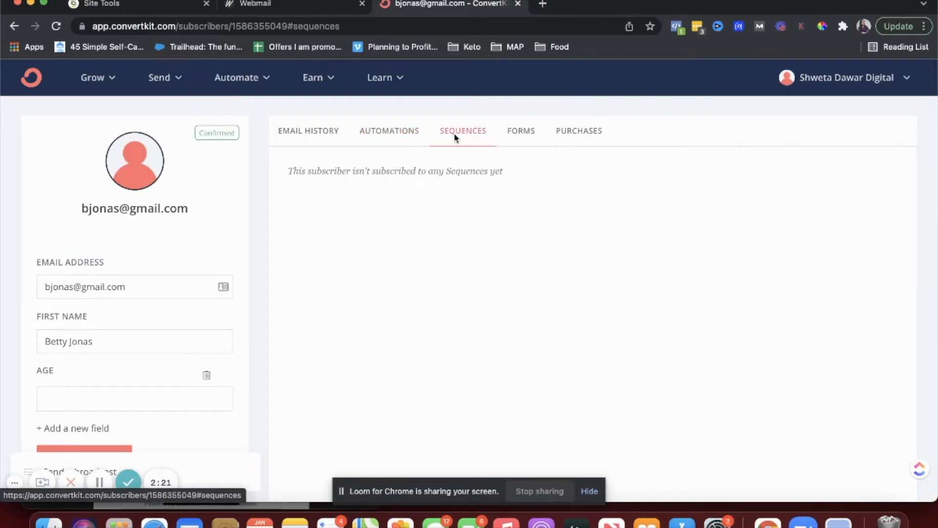
left_click(517, 133)
left_click(567, 132)
scroll(191, 218, "down", 2)
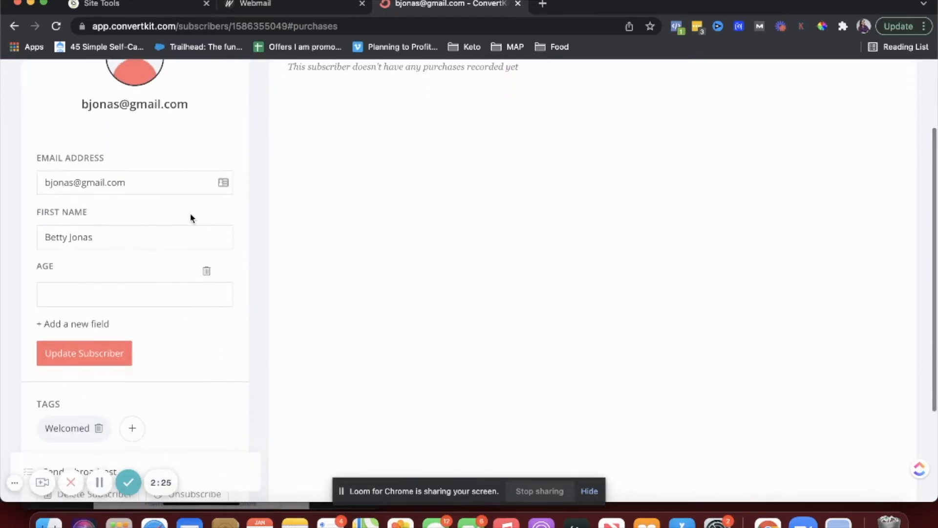
scroll(201, 338, "down", 2)
scroll(201, 338, "up", 2)
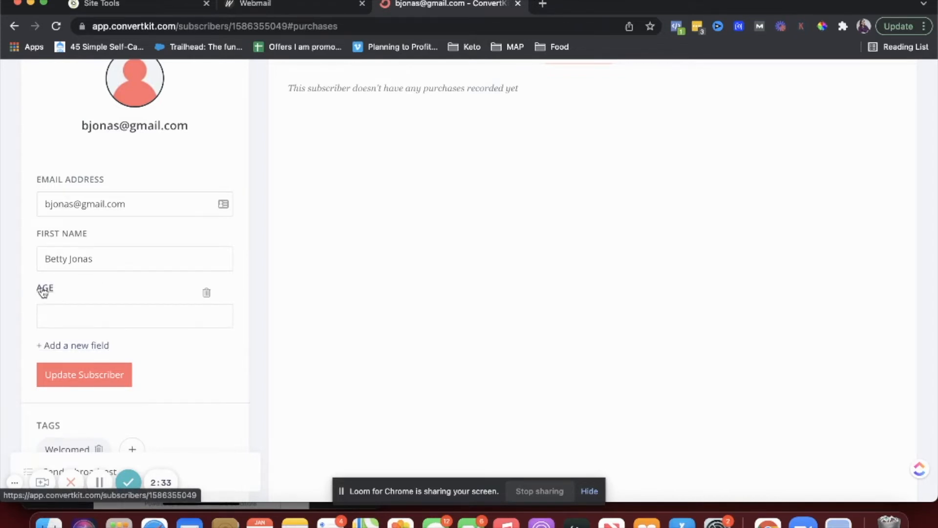
Step: Add a custom field named Gender to the subscriber's profile, leave its value empty, and update the subscriber
left_click(81, 348)
left_click(87, 356)
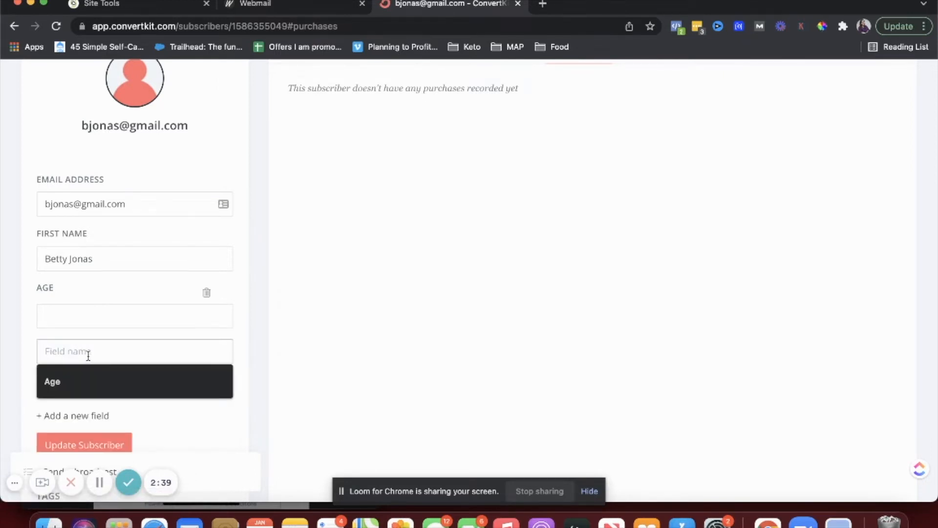
type("Gender")
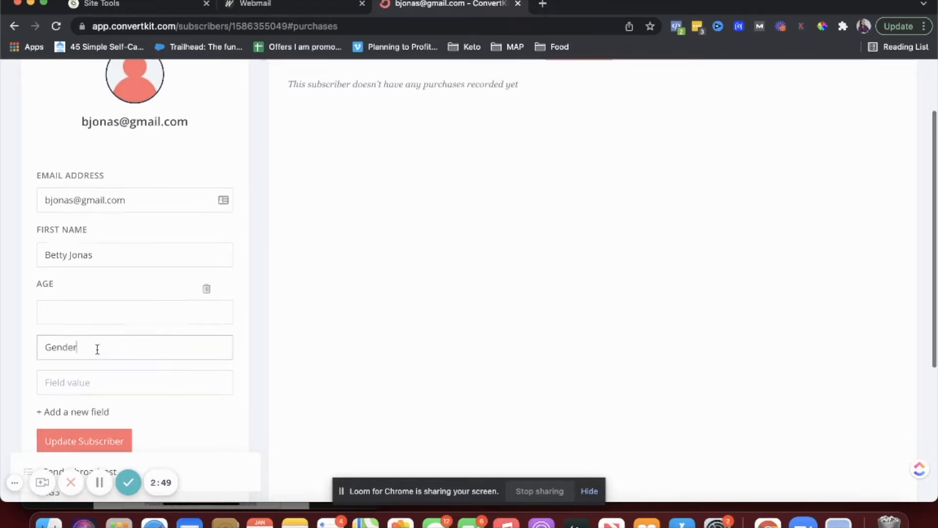
scroll(97, 350, "down", 1)
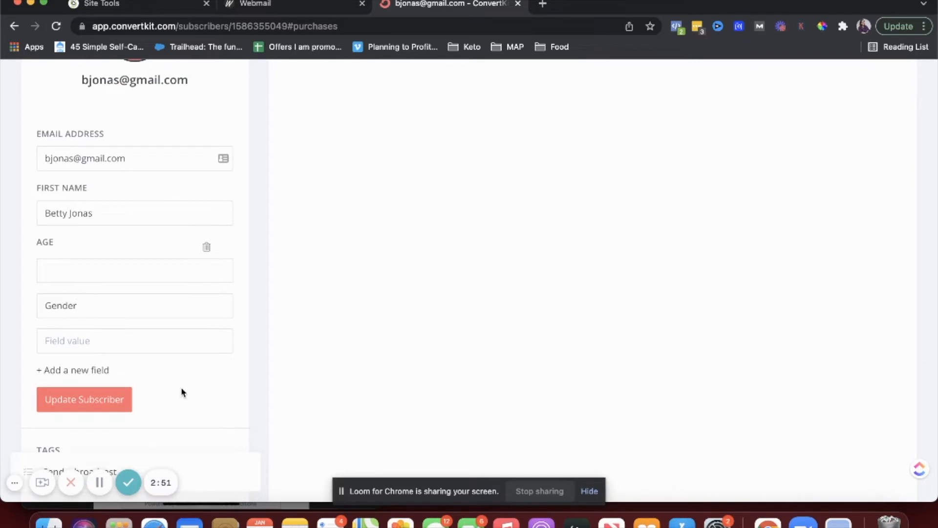
double_click(98, 307)
key("BackSpace")
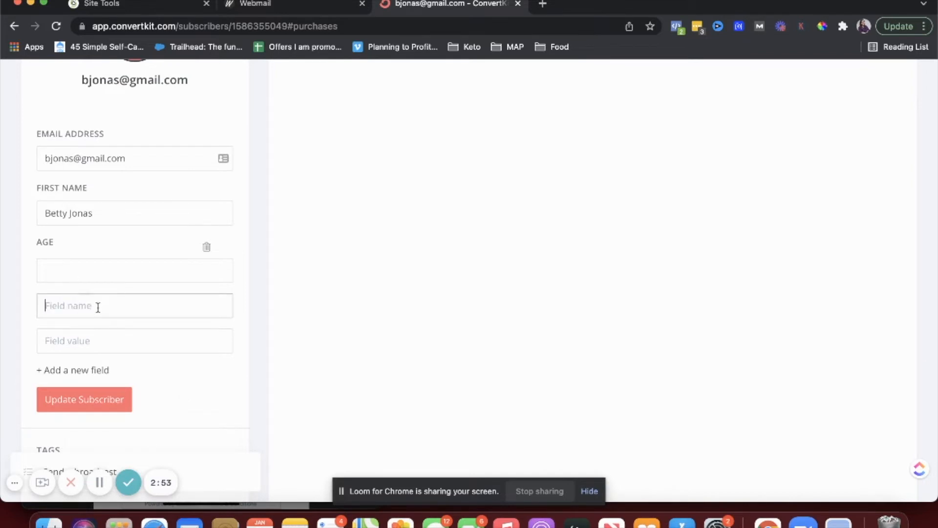
left_click(68, 369)
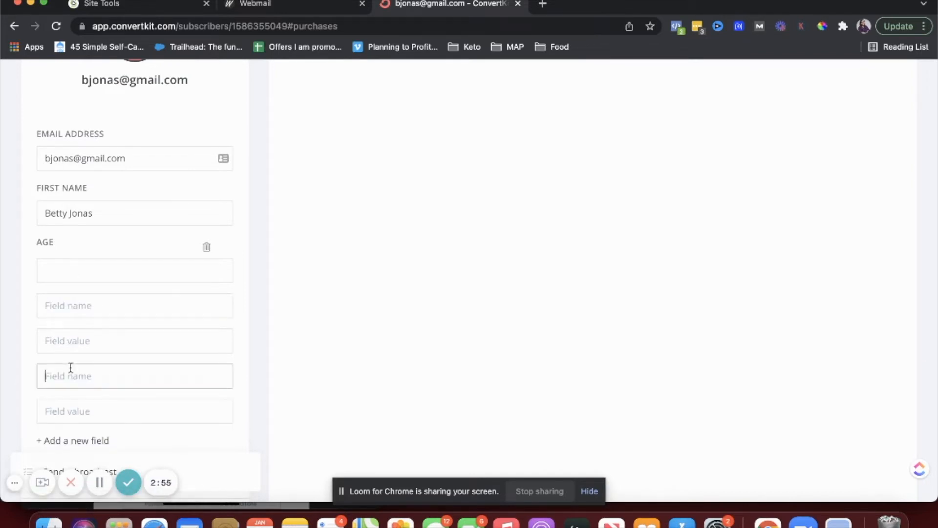
left_click(59, 307)
type("Gender")
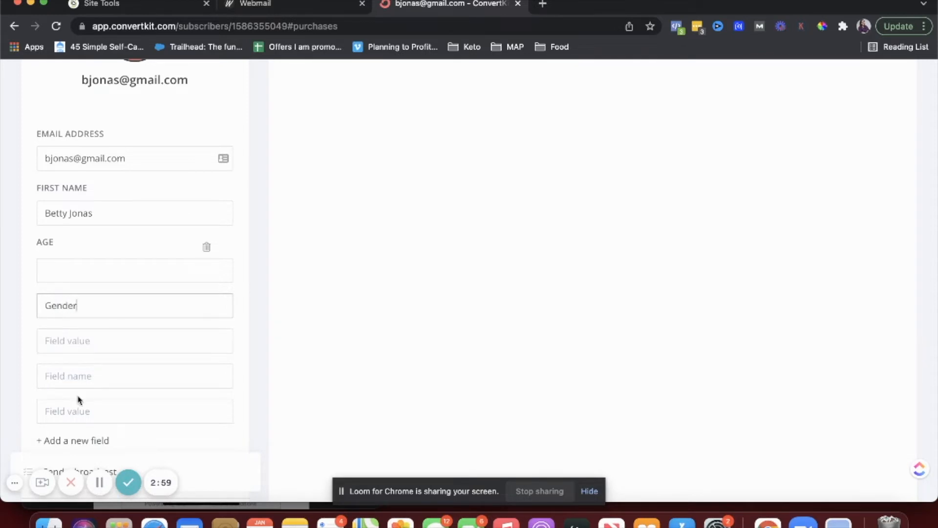
scroll(104, 363, "down", 2)
left_click(110, 380)
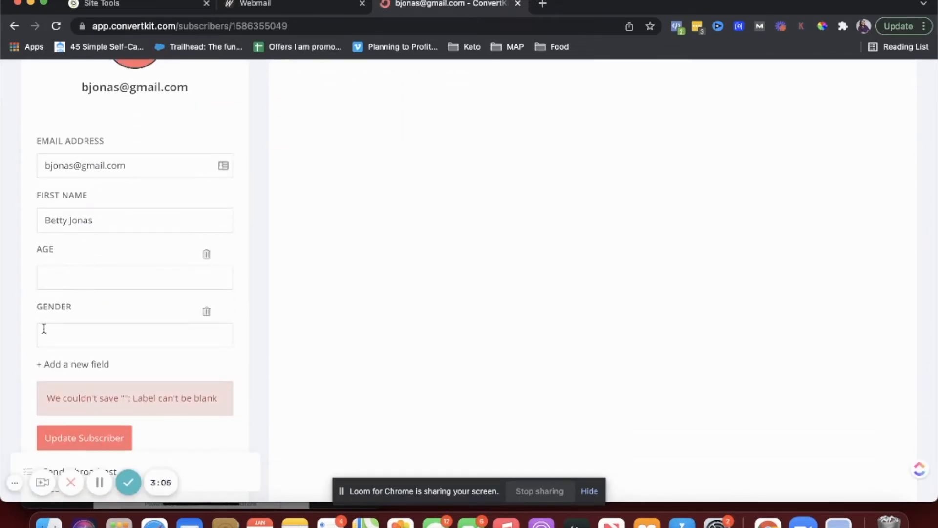
Step: Review the subscriber's tags and the options to delete, unsubscribe or block the subscriber
scroll(48, 329, "down", 5)
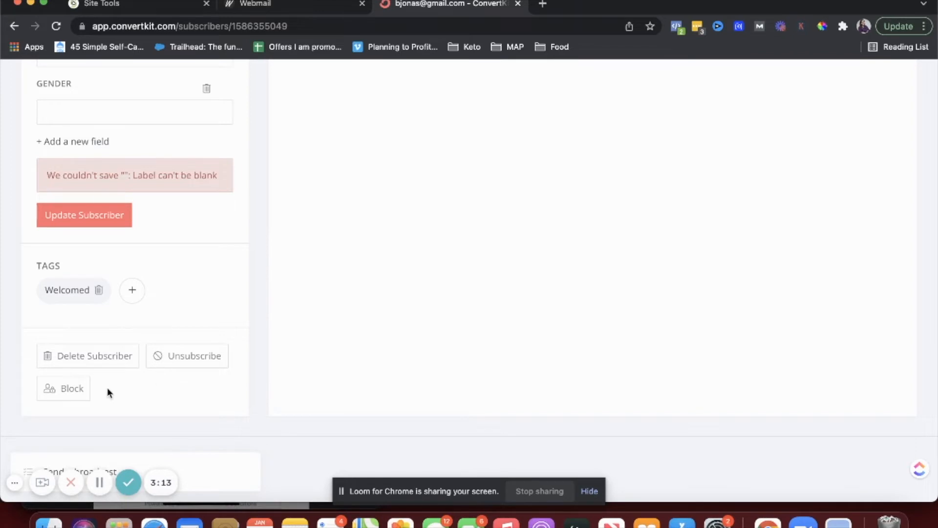
scroll(165, 403, "down", 1)
scroll(166, 404, "up", 10)
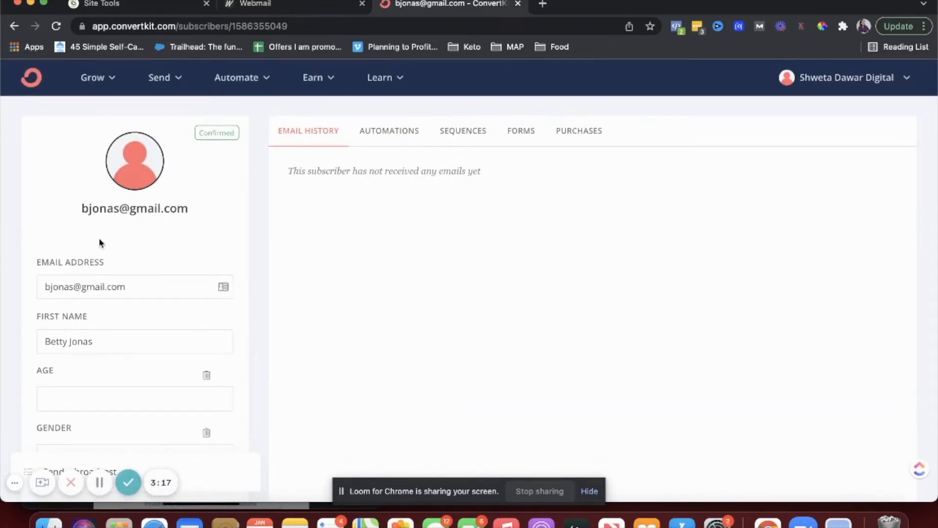
Step: Open the Landing Pages & Forms page and review the signups chart and the existing pages and forms
left_click(101, 88)
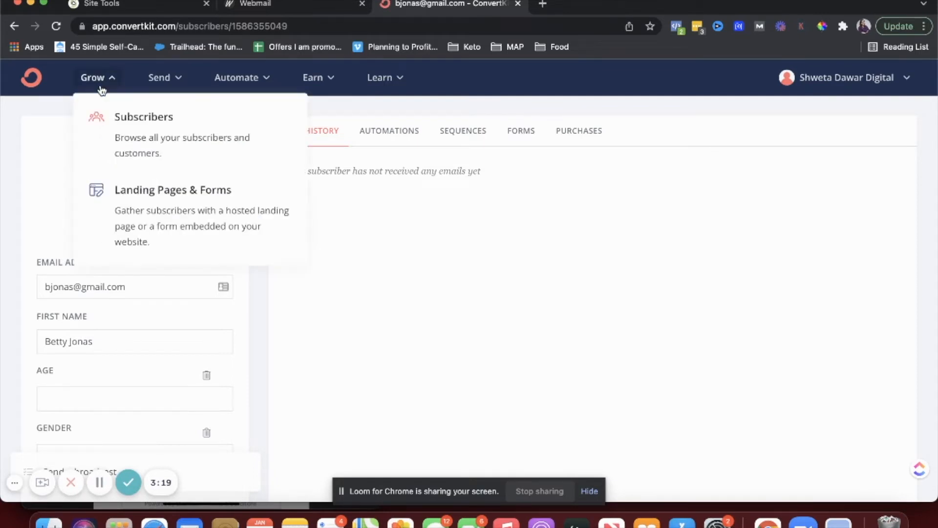
left_click(171, 201)
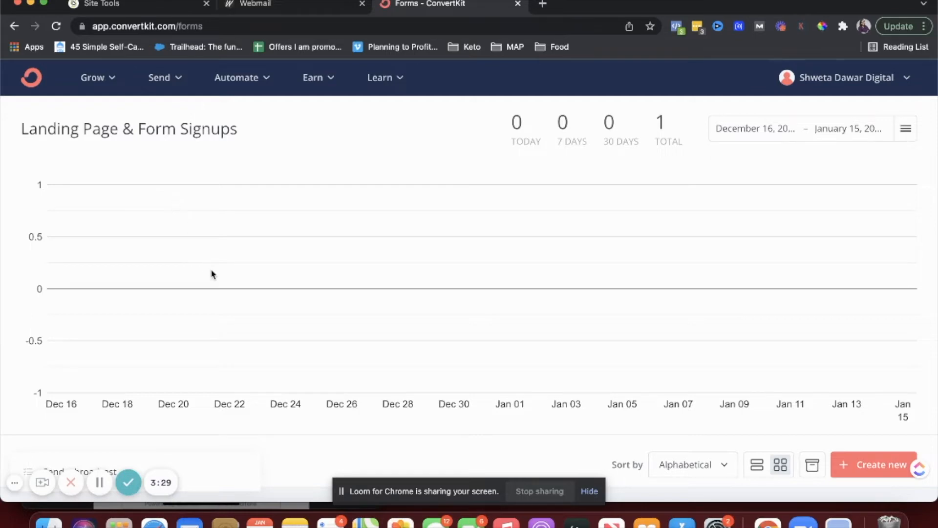
scroll(213, 274, "down", 5)
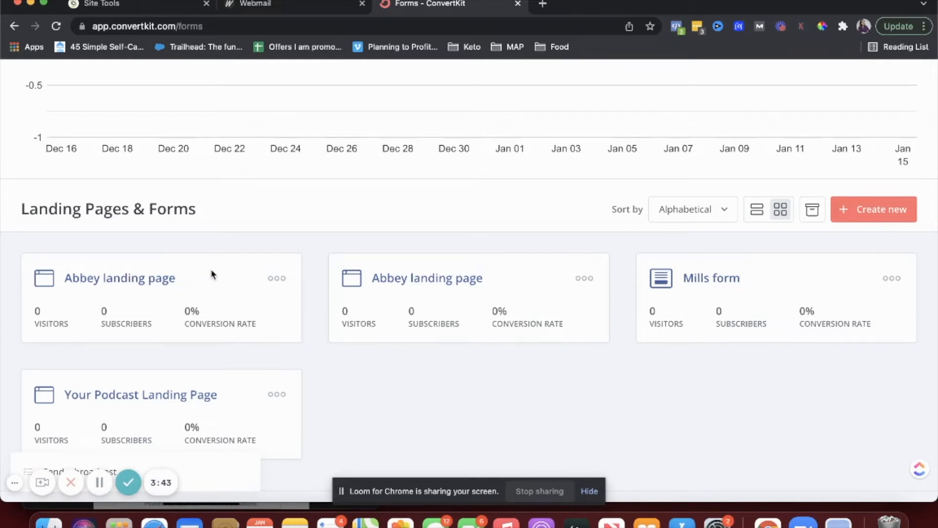
Step: Open the Mills form and review its general styles, success message and display options in the form settings
left_click(706, 286)
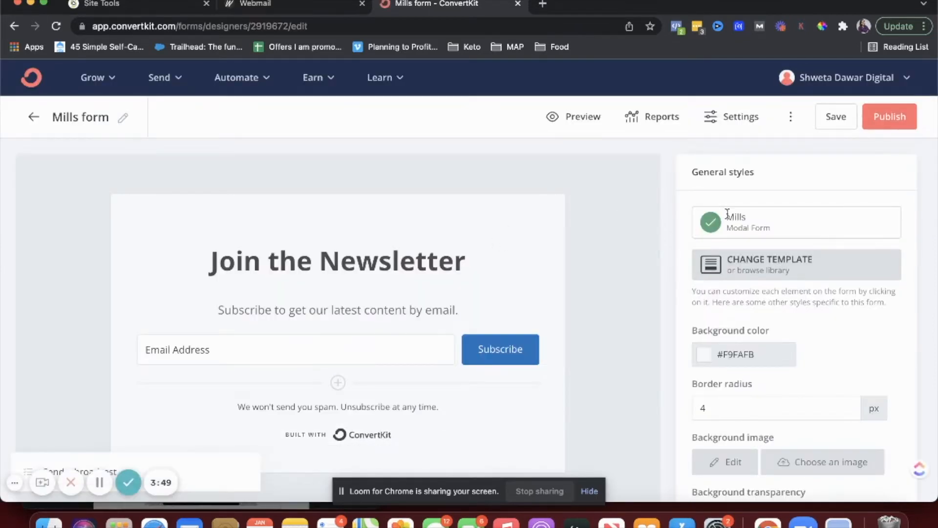
scroll(728, 214, "down", 3)
scroll(727, 214, "up", 3)
left_click(726, 130)
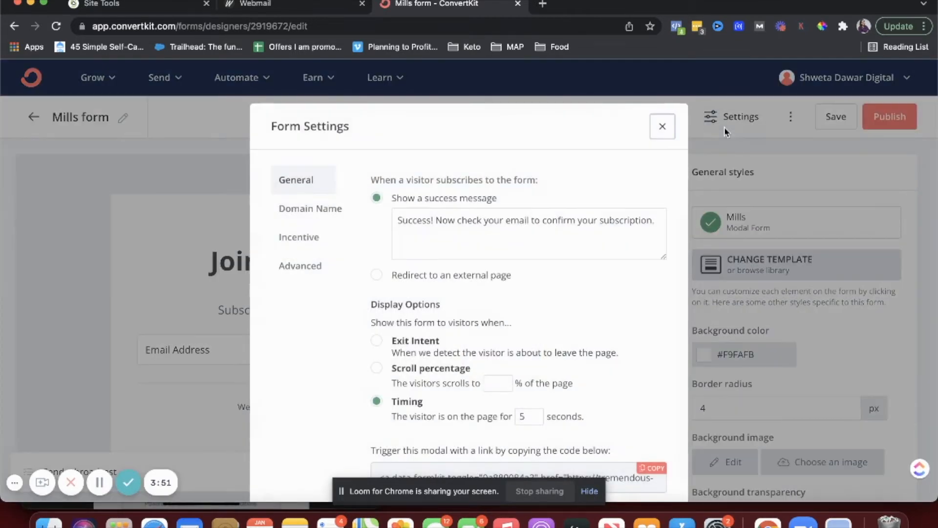
scroll(464, 284, "down", 1)
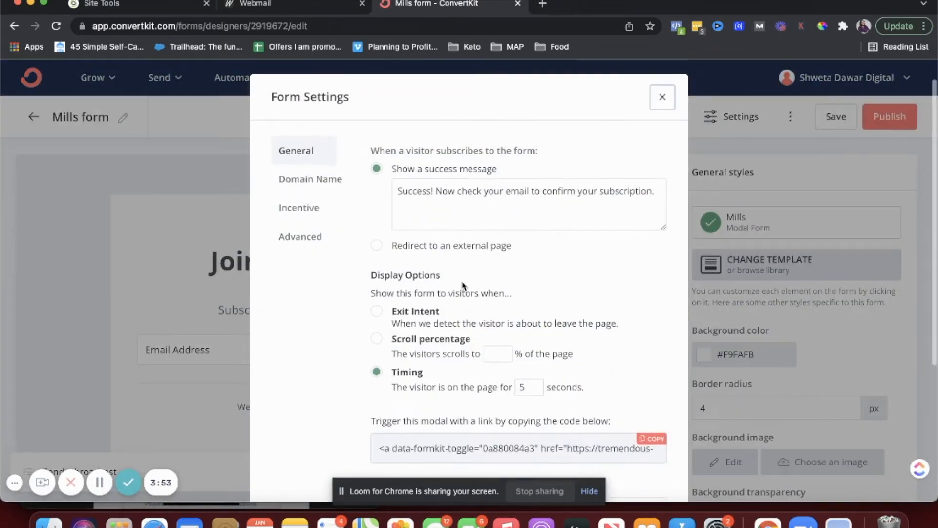
scroll(463, 286, "down", 3)
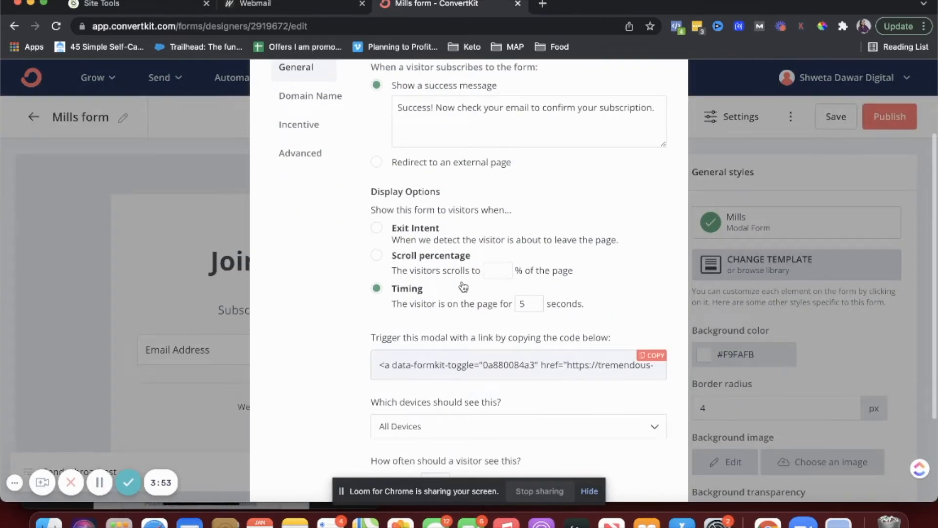
Step: Copy the Mills form's modal trigger link code, and return to the Landing Pages & Forms list without saving changes
left_click(659, 361)
scroll(659, 361, "up", 4)
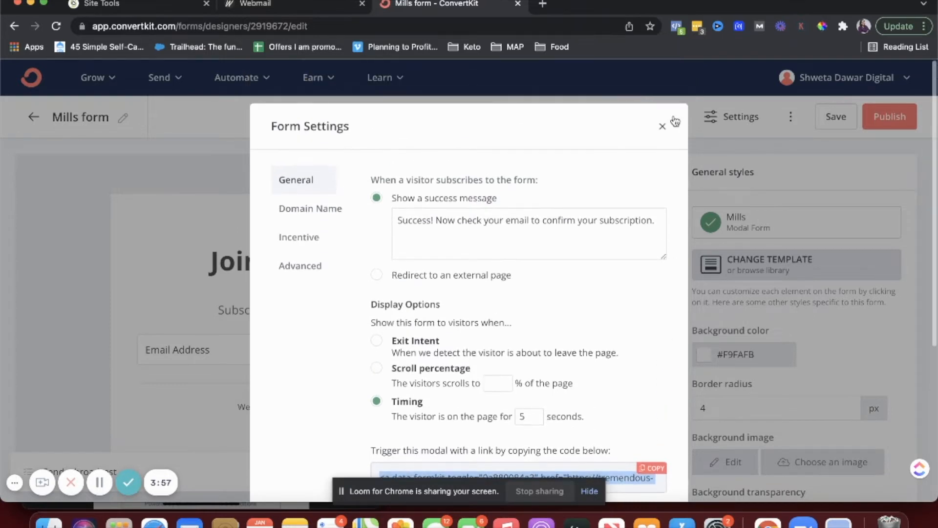
left_click(662, 126)
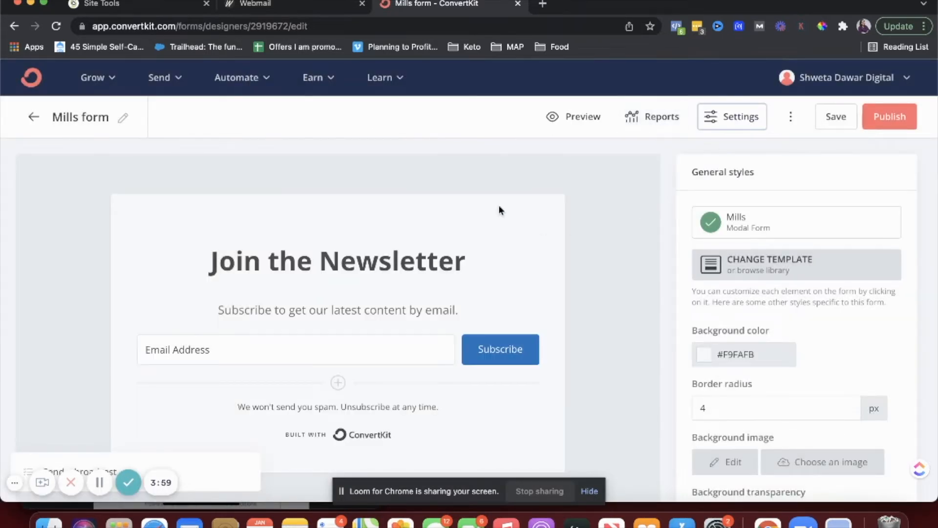
left_click(33, 117)
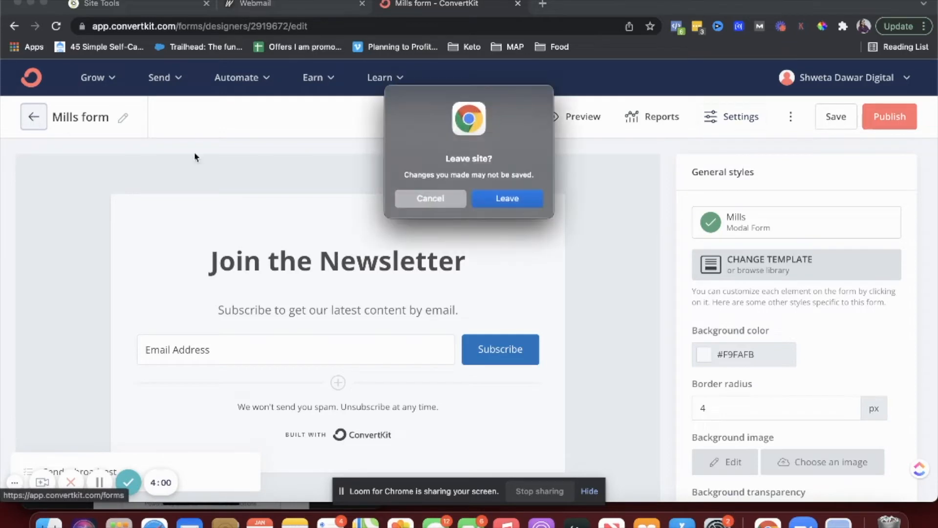
left_click(503, 200)
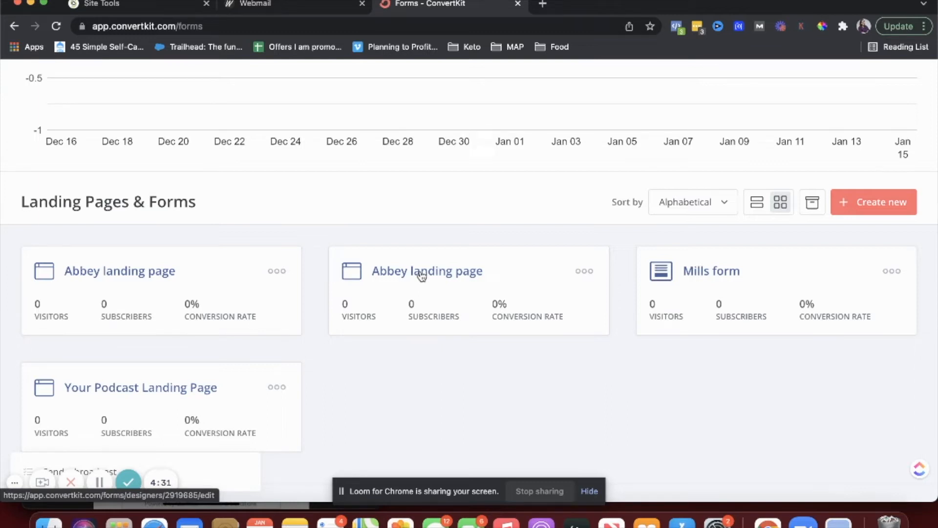
Step: Start creating a new landing page and browse the template gallery with its category filters
scroll(605, 266, "up", 2)
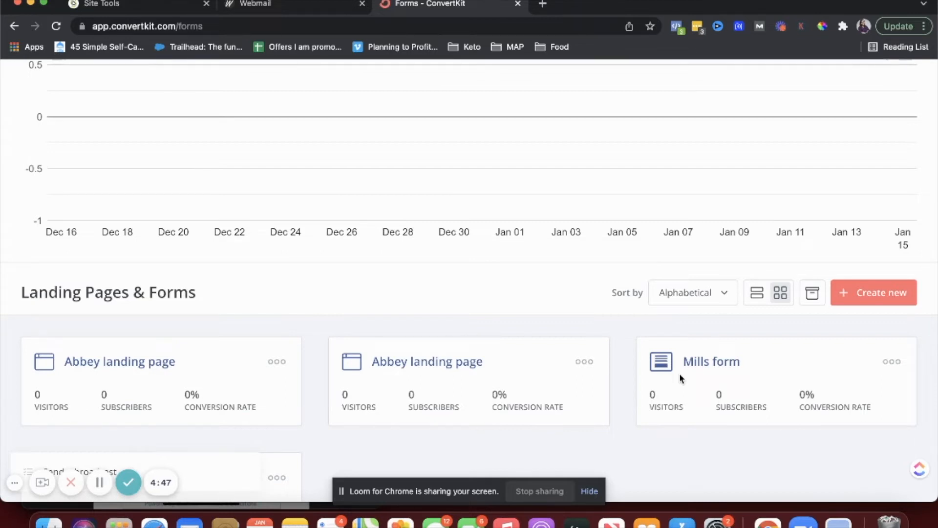
scroll(864, 373, "up", 2)
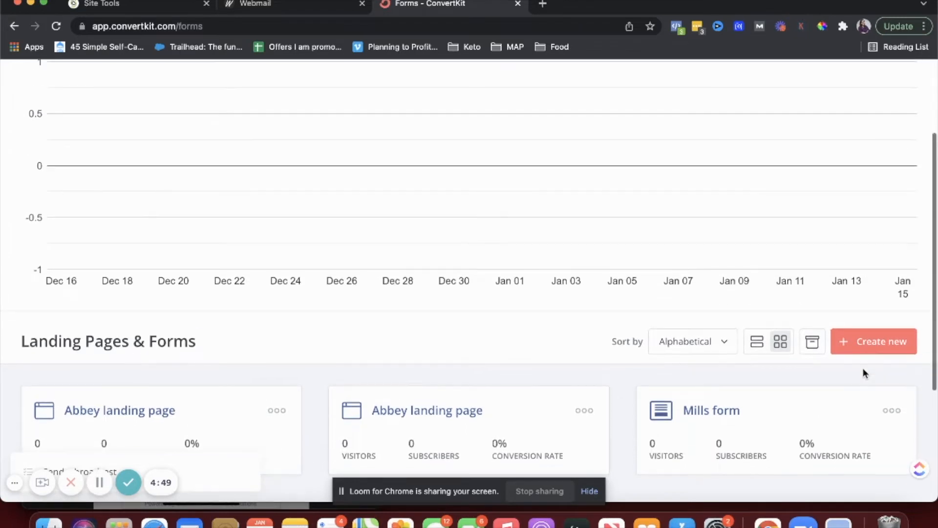
left_click(869, 349)
left_click(564, 193)
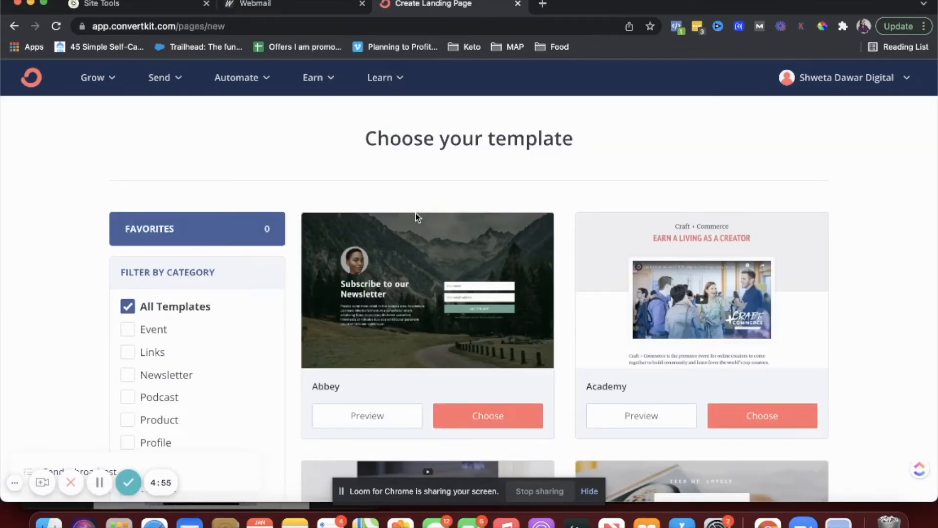
scroll(475, 267, "down", 3)
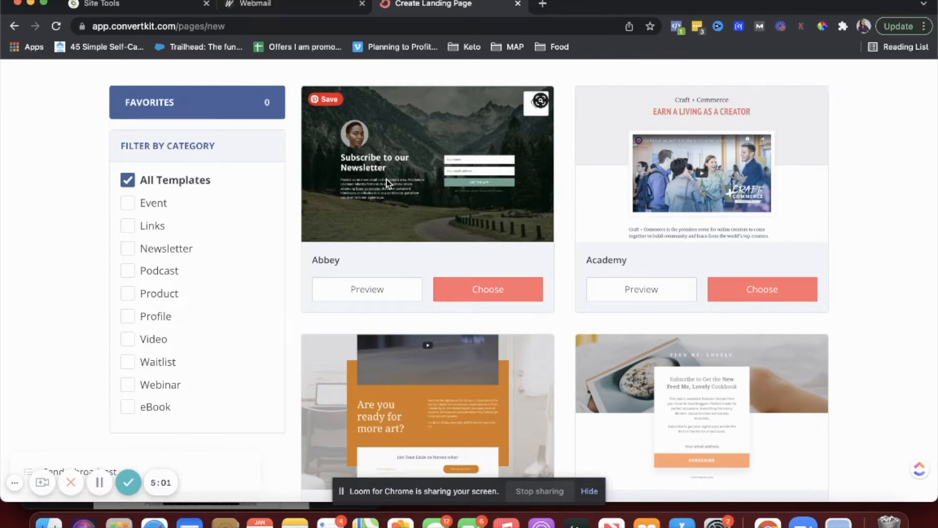
Step: Browse the template gallery and create the new landing page from the Camden template
scroll(386, 180, "down", 3)
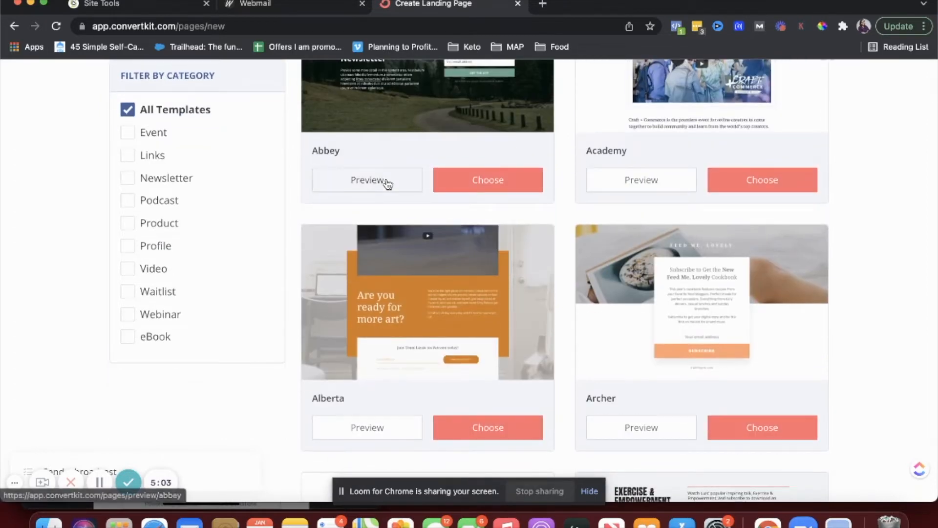
scroll(388, 184, "down", 10)
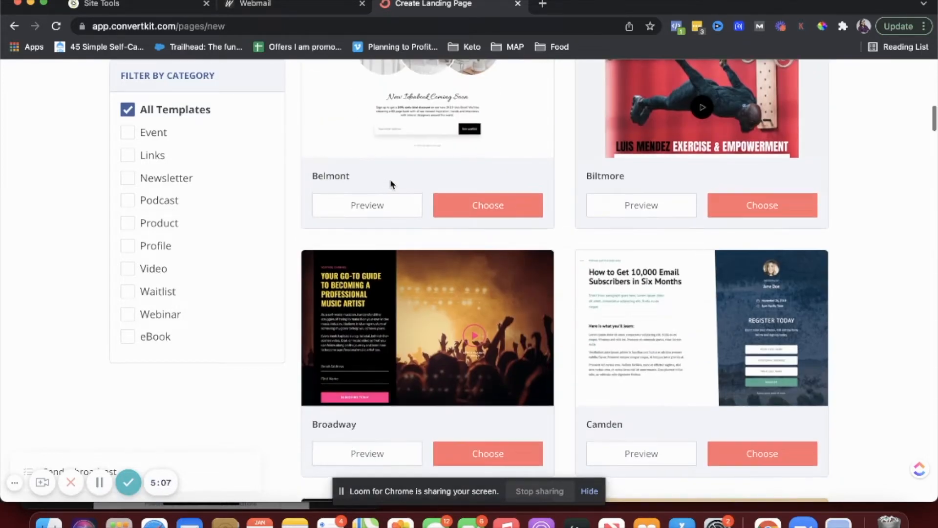
scroll(705, 384, "down", 1)
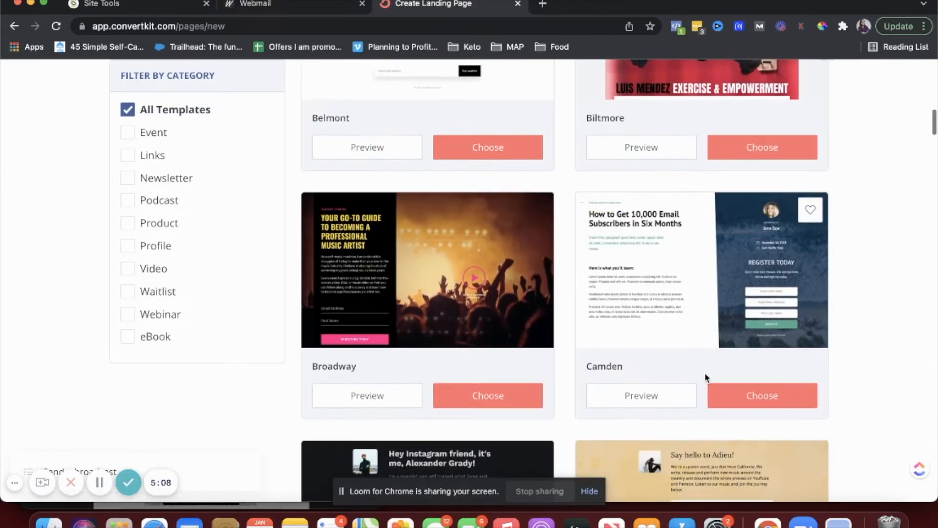
left_click(742, 397)
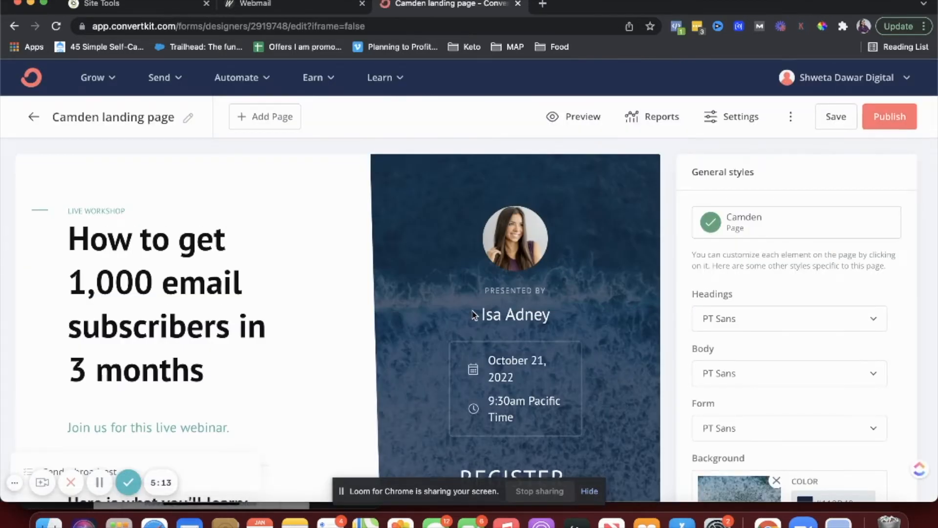
Step: Look over the Camden page from headline to registration form, and inspect the main headline's header styles
scroll(418, 318, "down", 3)
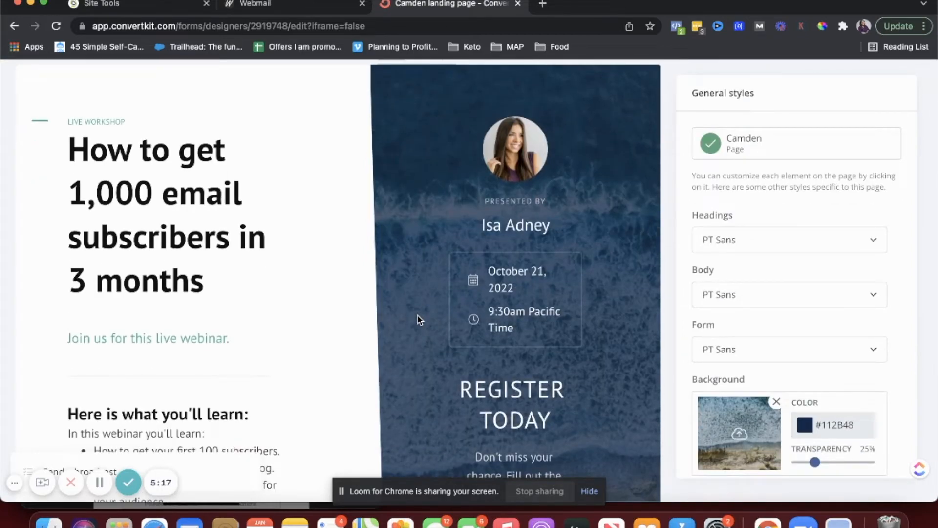
scroll(418, 316, "down", 8)
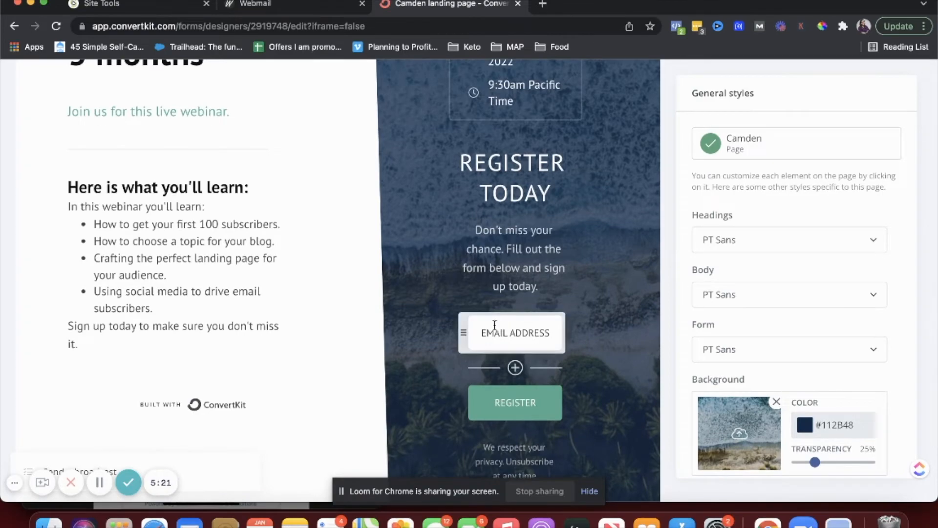
scroll(495, 326, "up", 1)
scroll(496, 327, "down", 4)
scroll(496, 328, "up", 10)
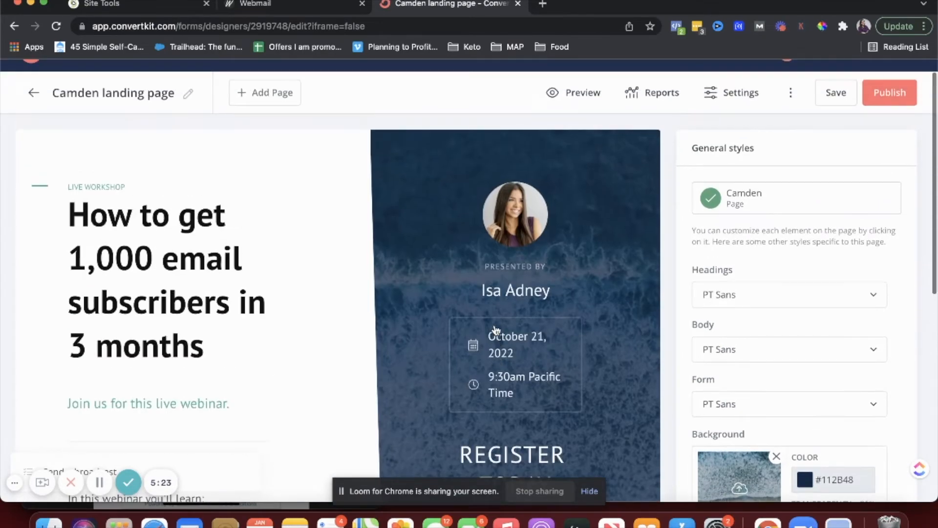
left_click(93, 226)
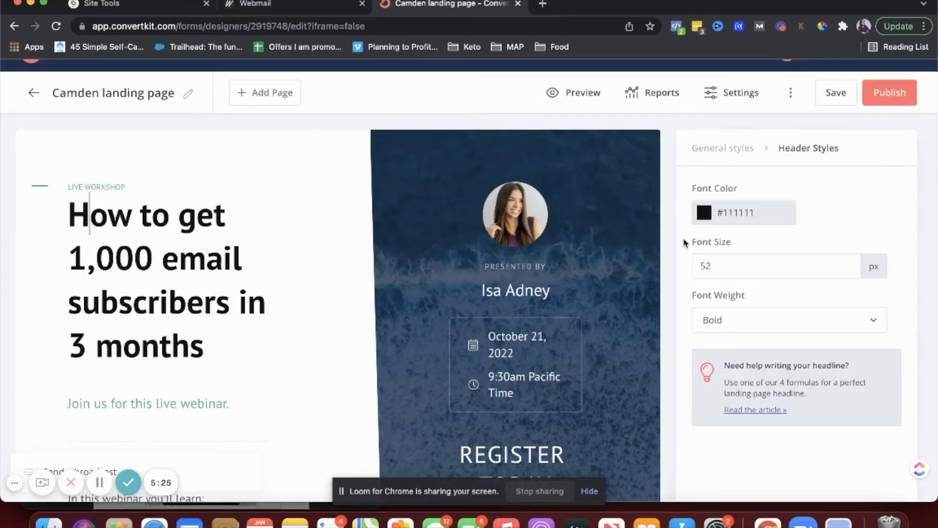
Step: Open the presenter photo in the image editor to view its crop and filter tools, and cancel without editing
left_click(515, 230)
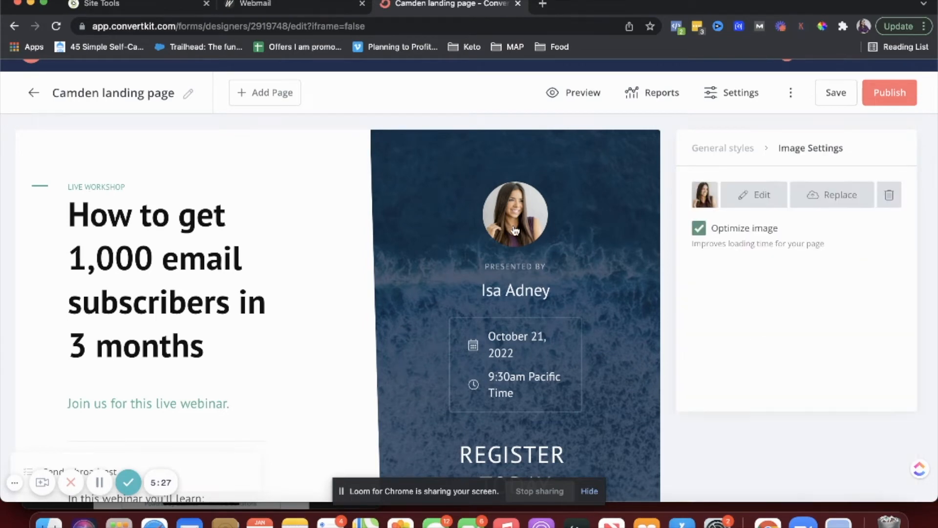
left_click(766, 195)
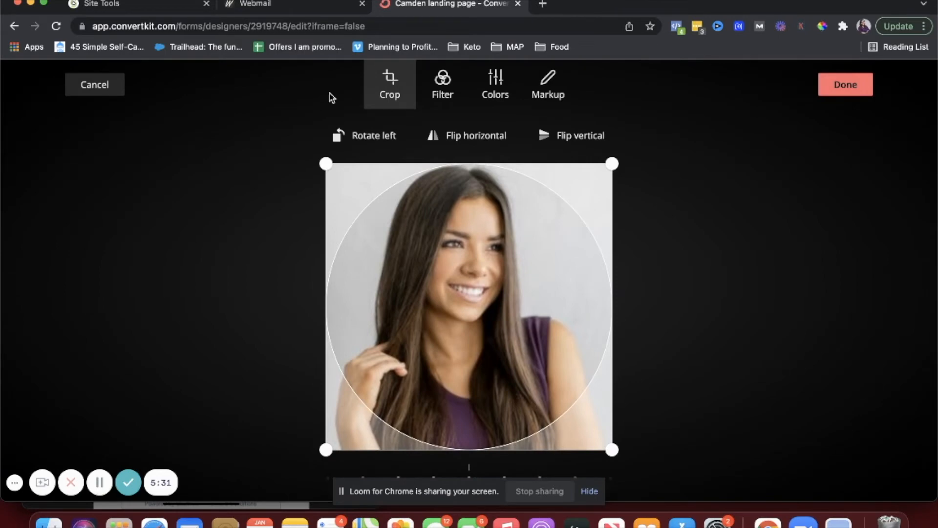
left_click(95, 97)
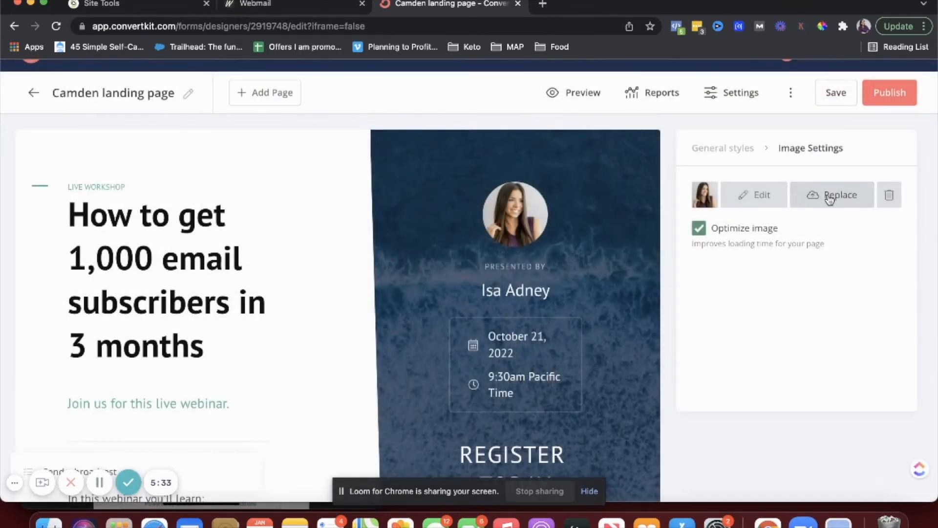
Step: Open the replacement options for the presenter photo and review the upload, Unsplash and Instagram image sources
left_click(829, 197)
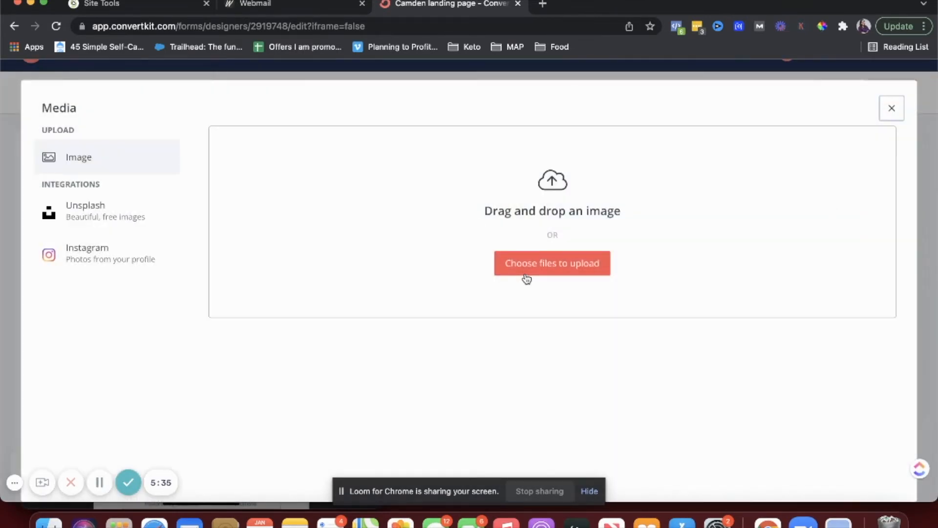
left_click(111, 226)
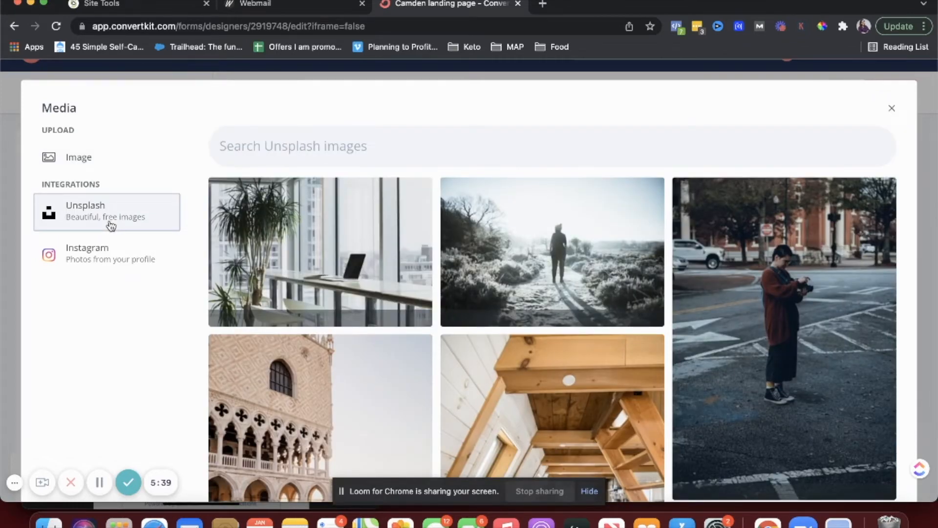
scroll(486, 314, "down", 10)
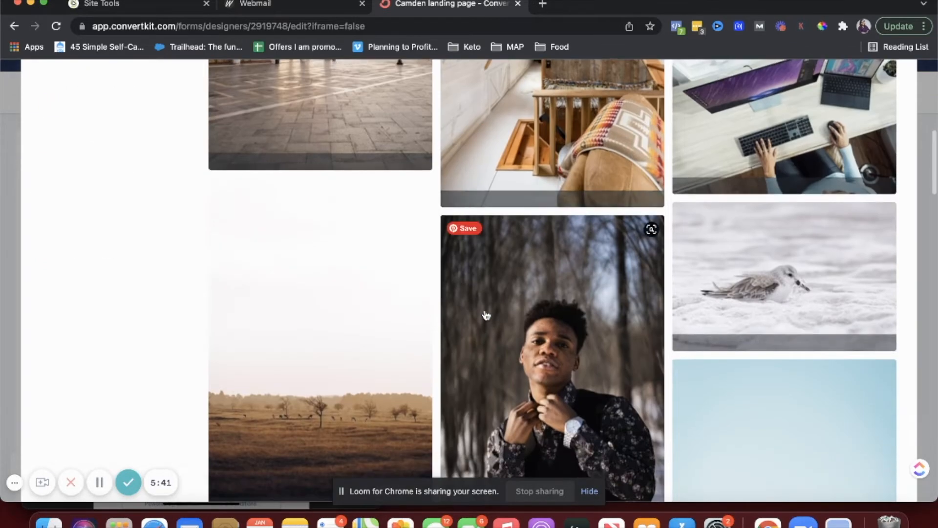
scroll(486, 315, "up", 10)
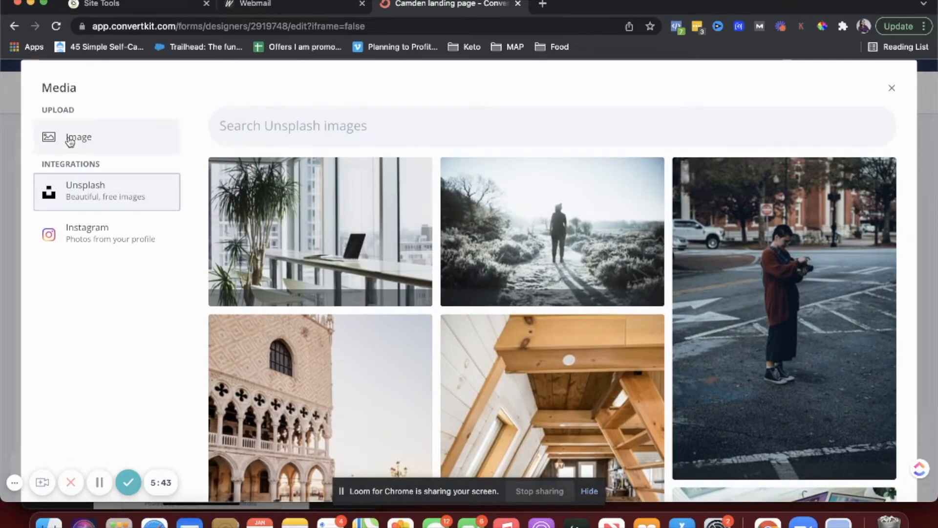
left_click(69, 139)
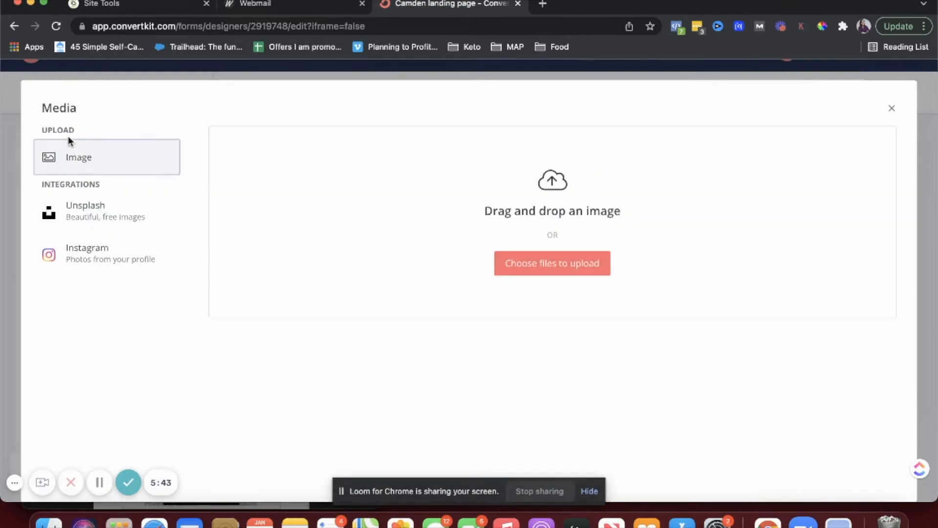
left_click(103, 222)
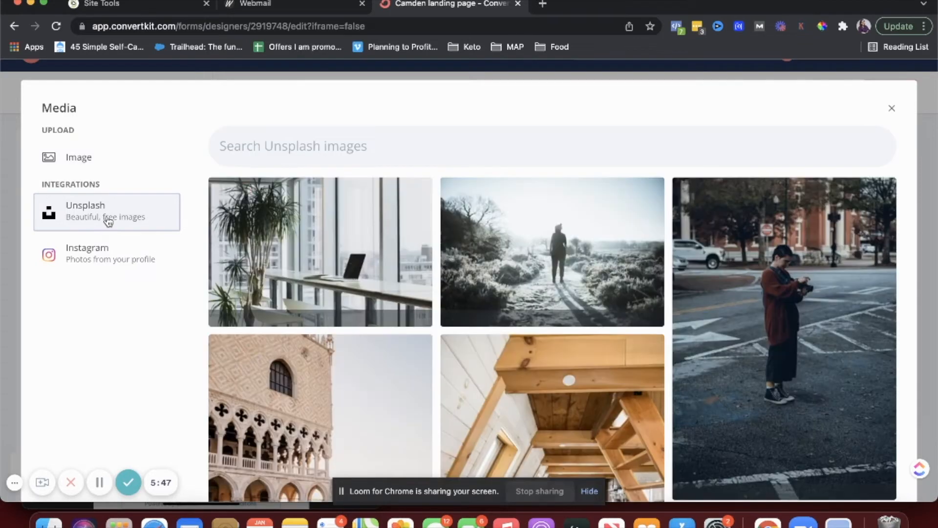
left_click(55, 259)
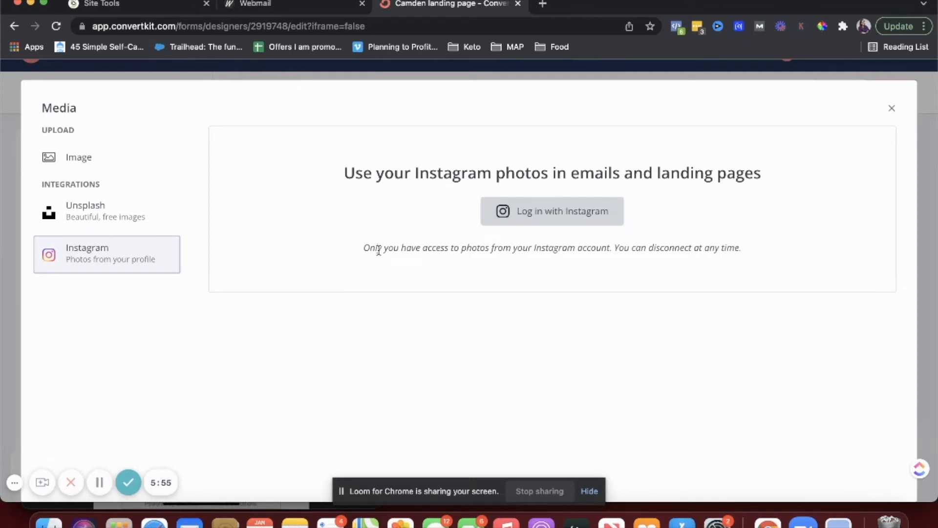
Step: Replace the presenter photo with the Unsplash picture of two people talking at an office desk
left_click(88, 218)
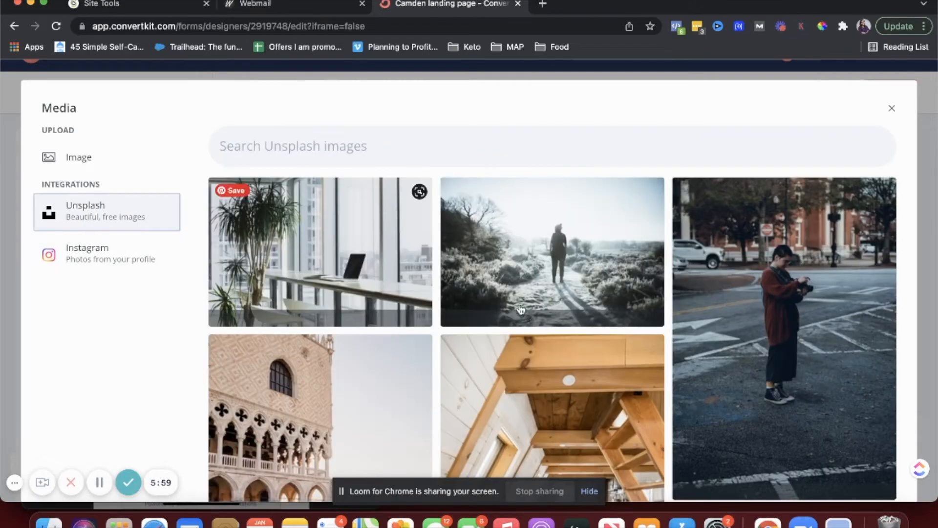
scroll(548, 324, "down", 10)
scroll(548, 324, "down", 10)
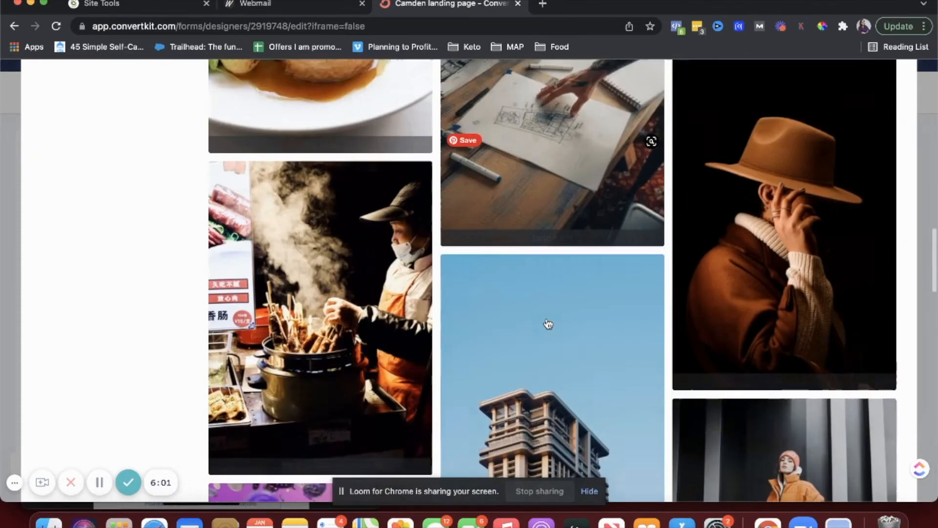
scroll(548, 324, "down", 6)
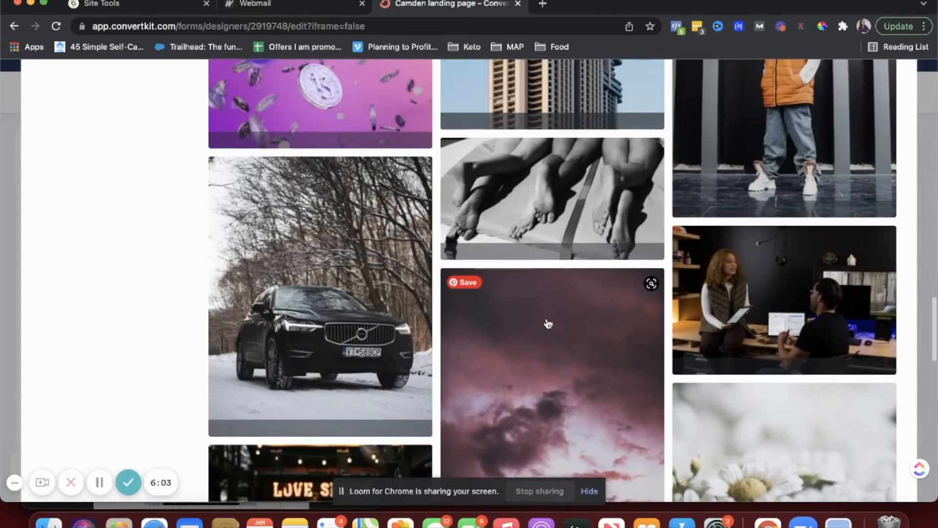
left_click(738, 318)
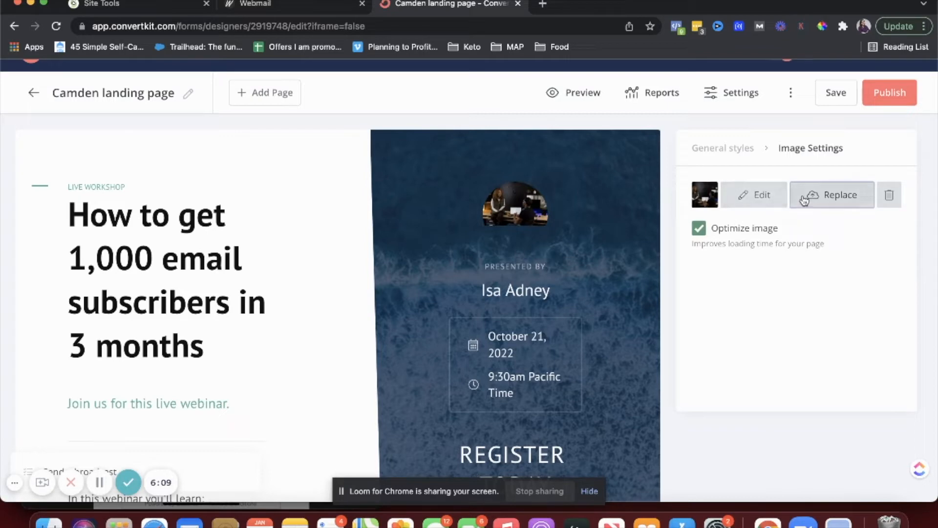
Step: Replace the sample presenter name under "Presented by" with the account owner's full name
scroll(512, 324, "down", 3)
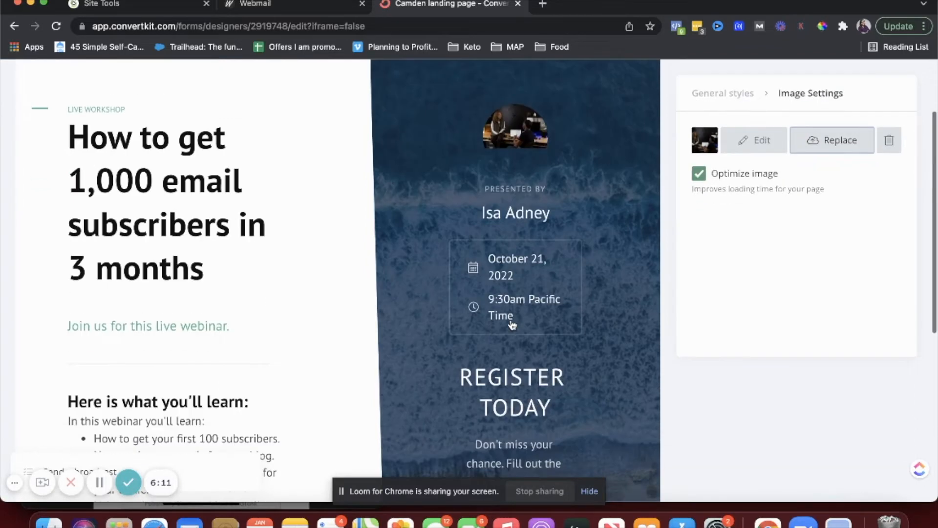
left_click(528, 214)
triple_click(528, 214)
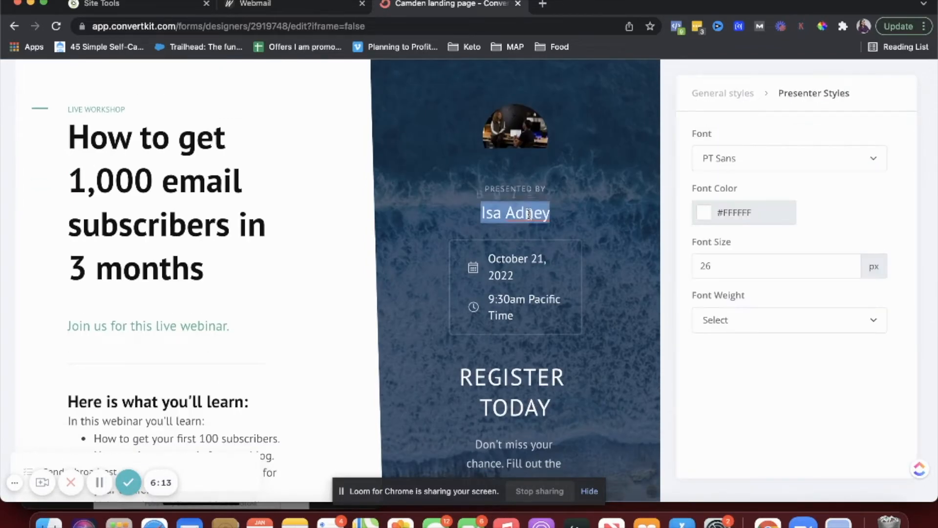
type("Shweta")
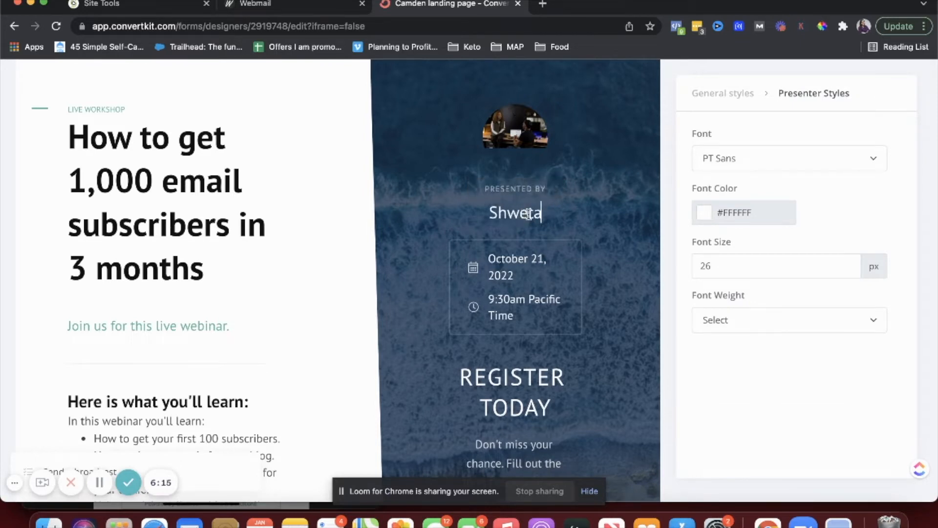
type(" Dawear")
key("BackSpace")
key("BackSpace")
type("ar")
key("BackSpace")
key("BackSpace")
type("a")
key("BackSpace")
key("BackSpace")
type("awar")
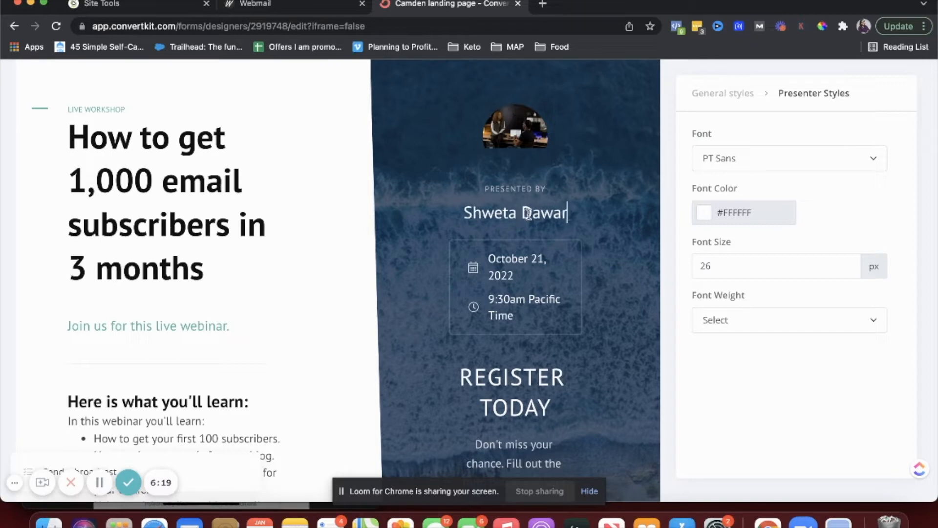
Step: Set the event date to January 31, 2022 in the event settings
left_click(503, 275)
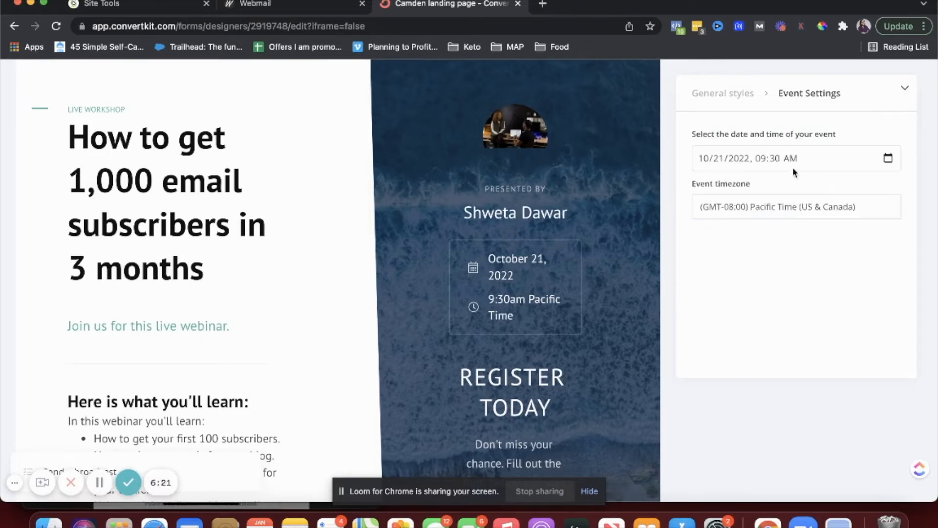
left_click(888, 160)
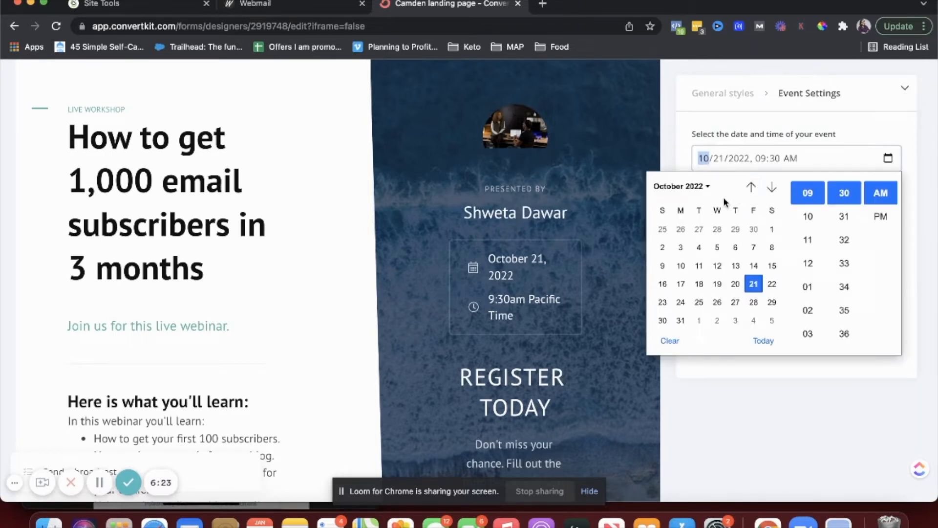
left_click(751, 187)
left_click(751, 187)
left_click(752, 188)
left_click(751, 188)
left_click(772, 189)
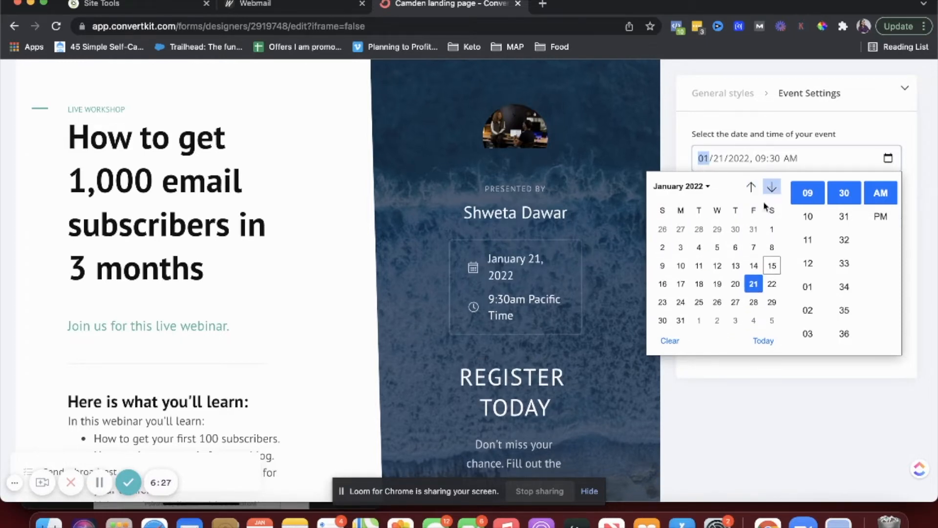
left_click(681, 321)
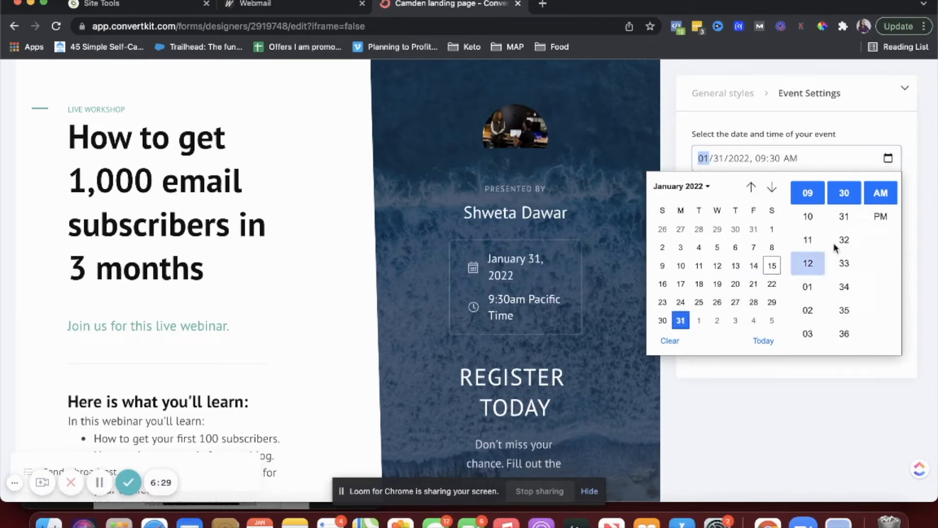
left_click(821, 377)
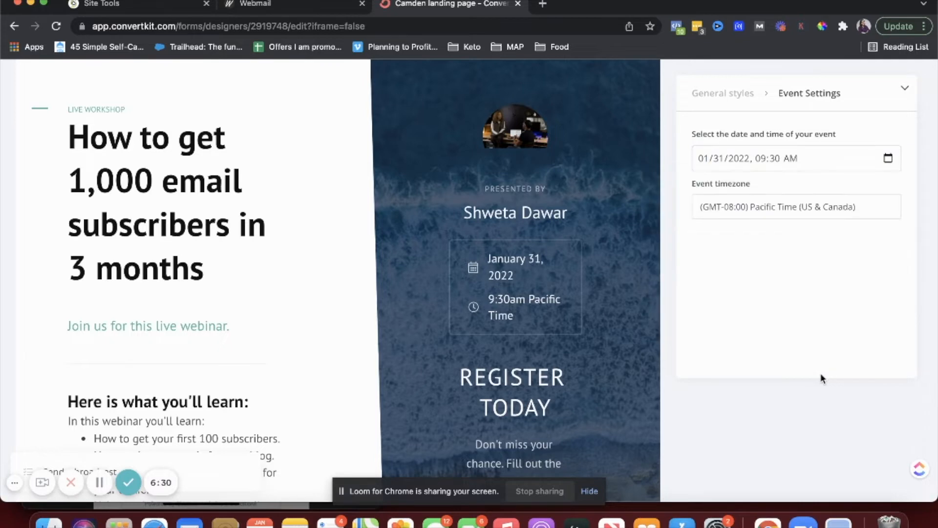
Step: Set the event timezone to (GMT-05:00) Eastern Time (US & Canada)
left_click(737, 201)
key("Down")
key("Down")
key("Down")
key("Down")
key("Down")
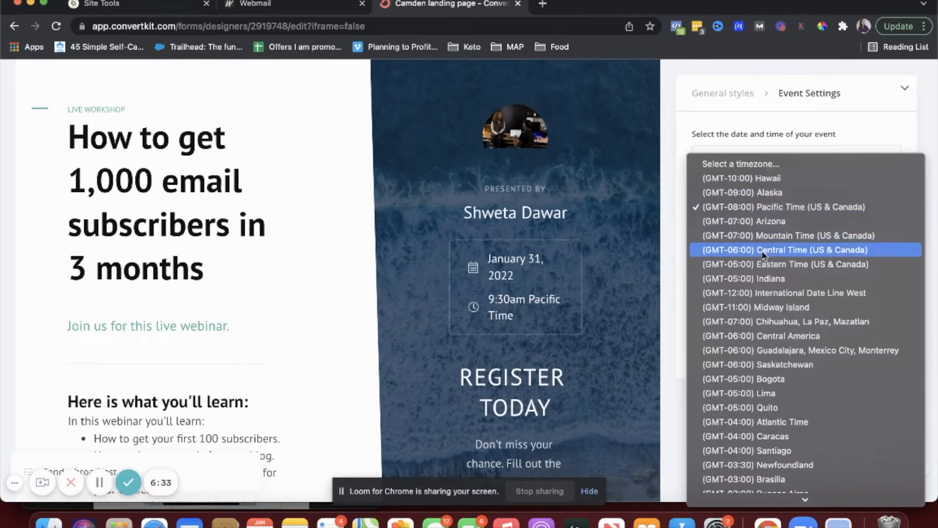
key("Return")
Step: Select the Email Address field in the registration form and review its field styles
scroll(548, 360, "down", 5)
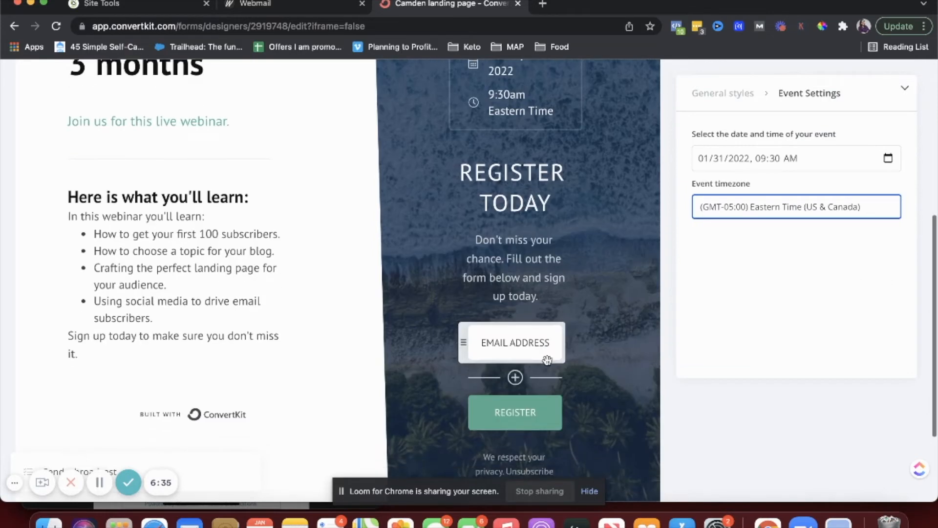
left_click(518, 342)
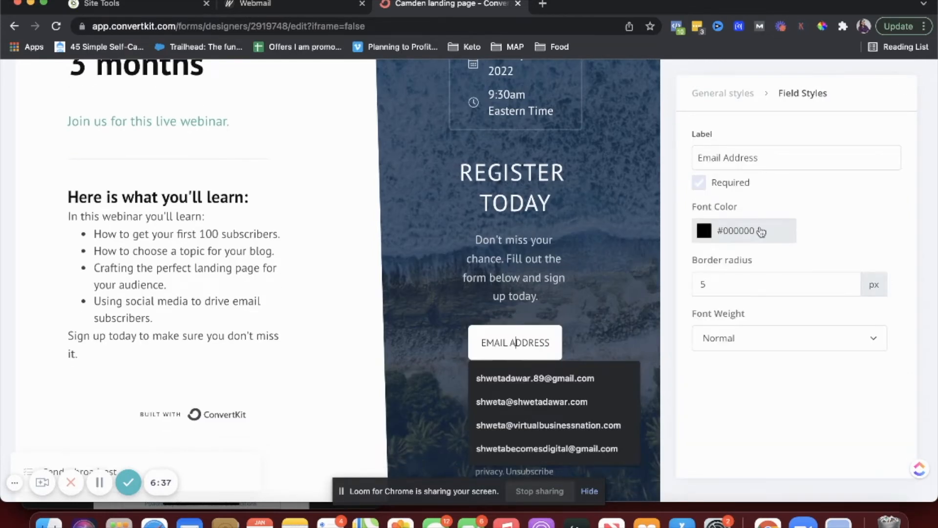
scroll(761, 232, "up", 1)
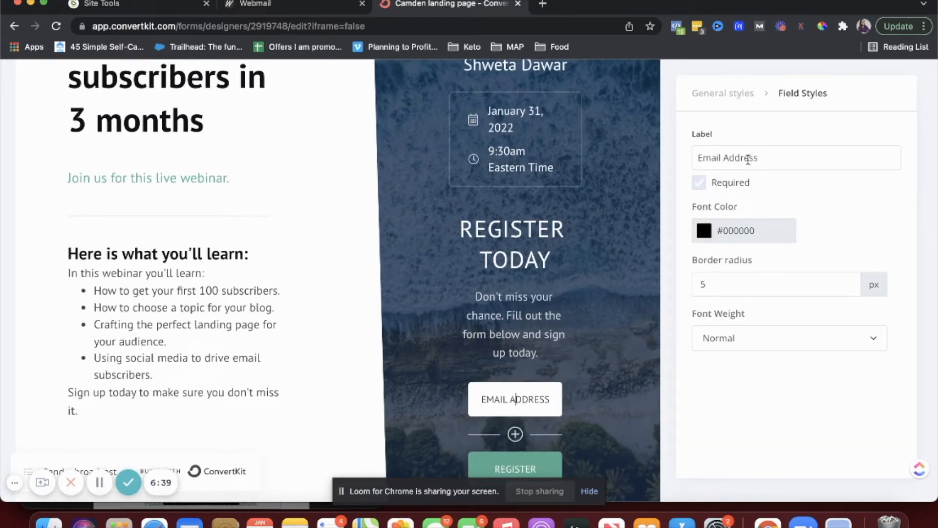
Step: Change the registration form's email field label to "Email"
left_click(748, 159)
double_click(748, 159)
key("BackSpace")
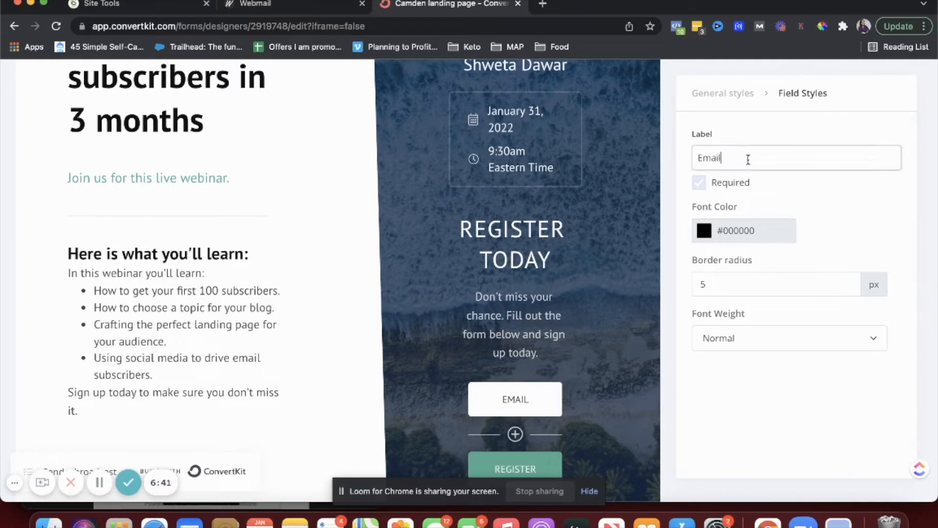
left_click(767, 139)
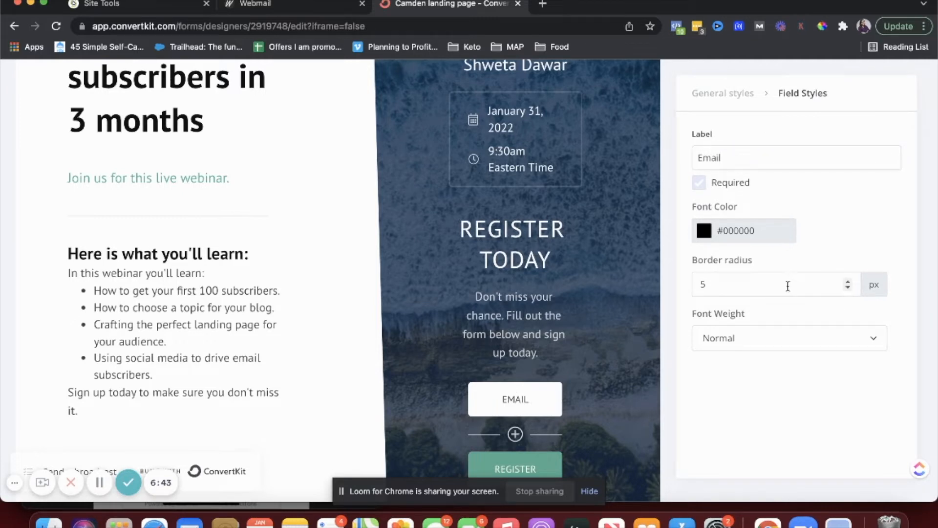
Step: Set the email field's font color to dark red #8A0A0A
left_click(704, 233)
left_click(761, 264)
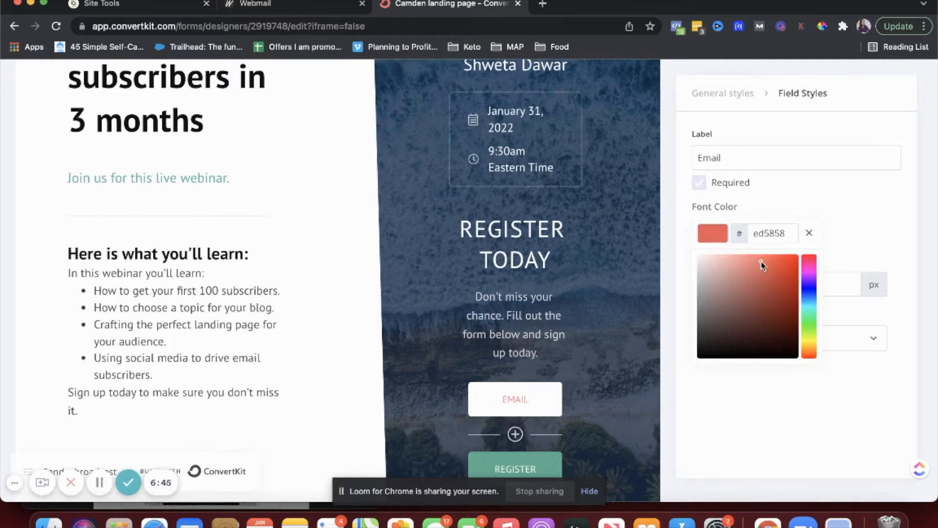
left_click(792, 304)
left_click(845, 233)
Step: Set the email field's border radius to -3 px and its font weight to Bold
scroll(842, 232, "down", 1)
left_click(848, 260)
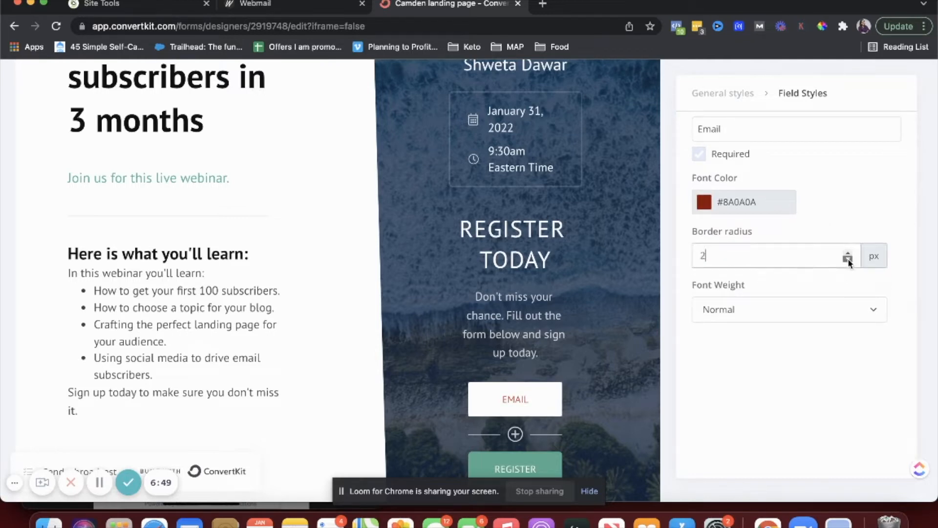
left_click(828, 308)
left_click(776, 366)
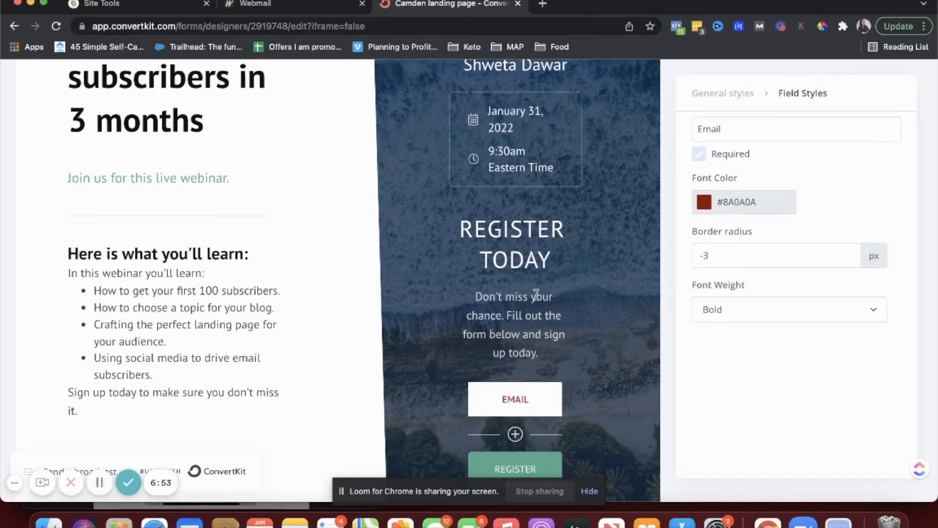
Step: Replace the page's background image in the general styles with the Unsplash photo of a plant and laptop desk by a window
scroll(536, 295, "down", 4)
scroll(536, 297, "up", 8)
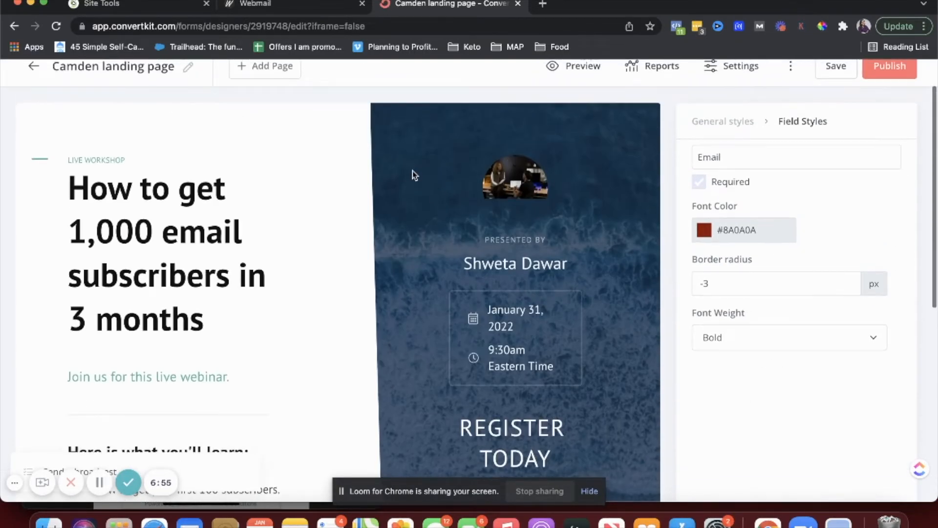
scroll(636, 186, "up", 2)
left_click(726, 172)
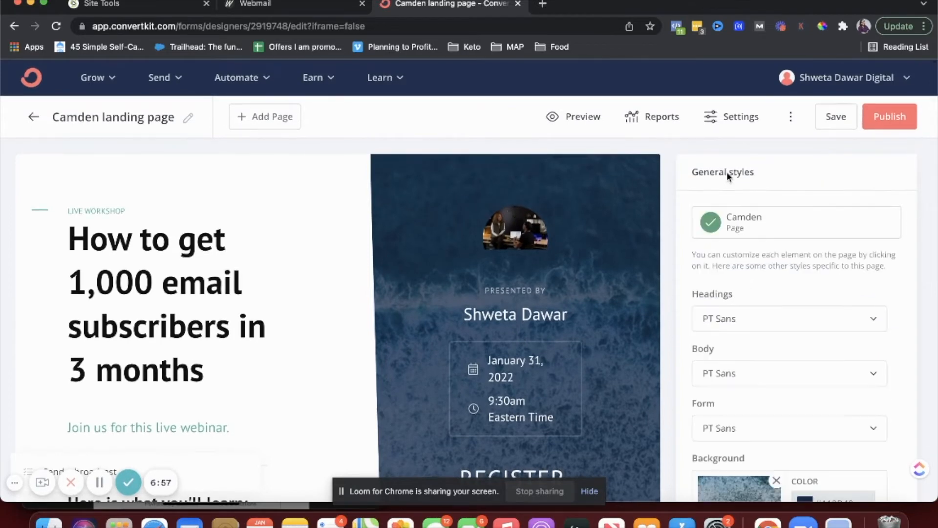
scroll(669, 251, "down", 5)
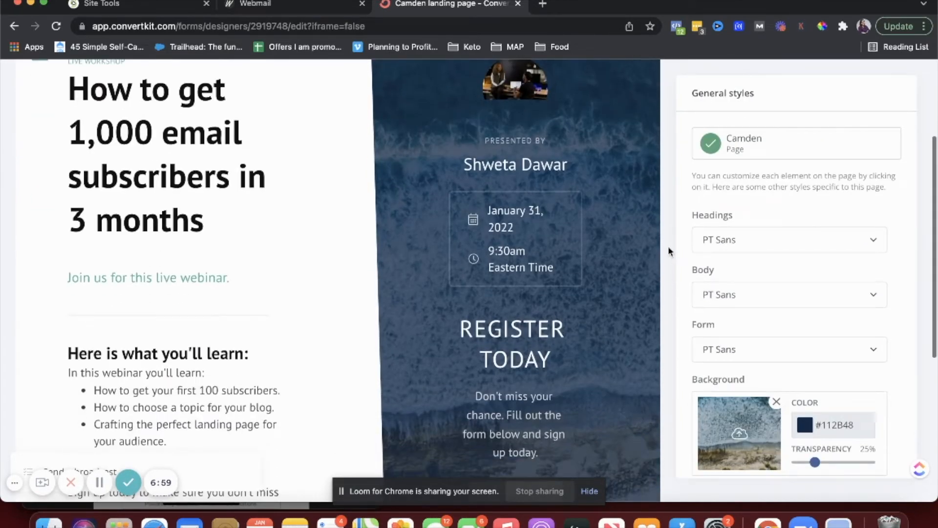
scroll(750, 408, "down", 2)
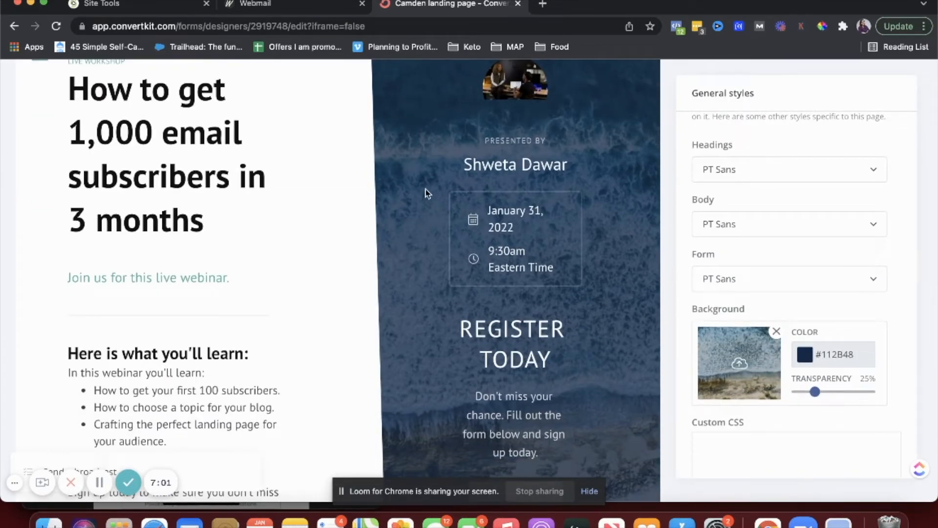
left_click(776, 331)
left_click(738, 348)
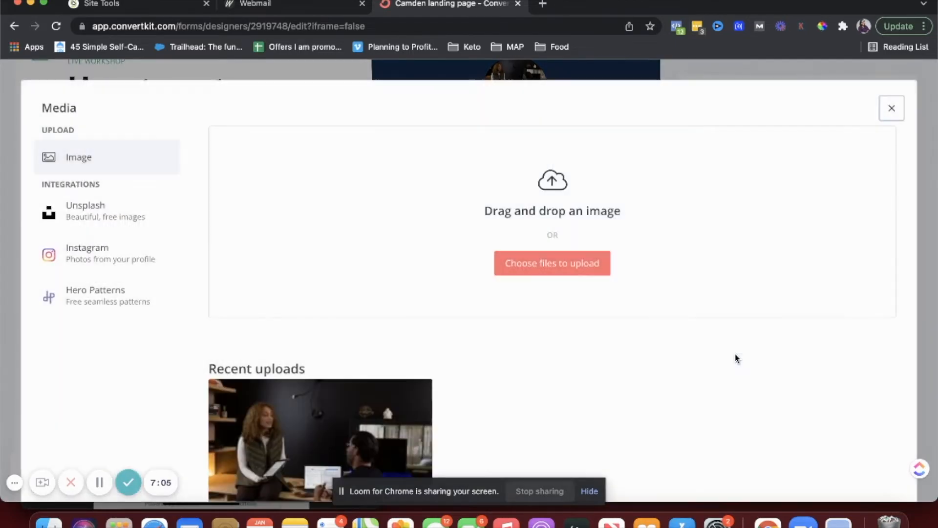
left_click(128, 202)
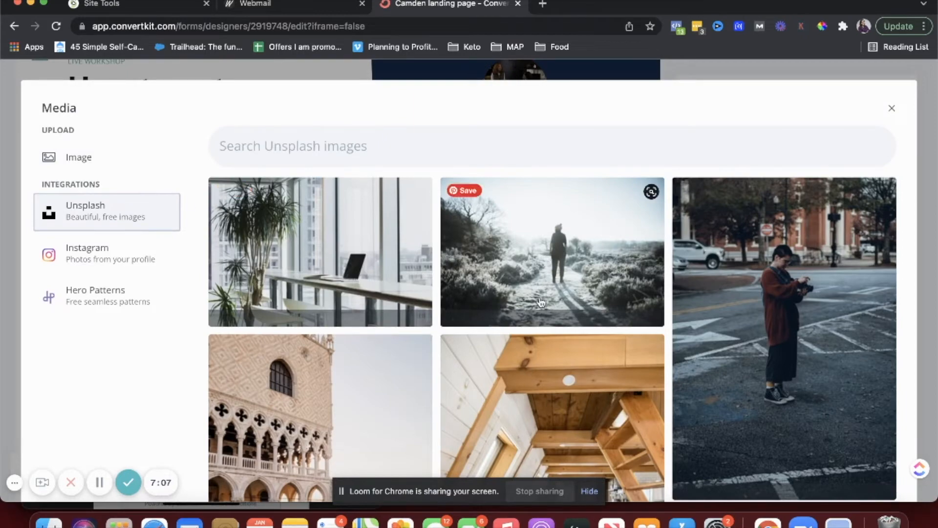
scroll(303, 225, "down", 2)
left_click(309, 231)
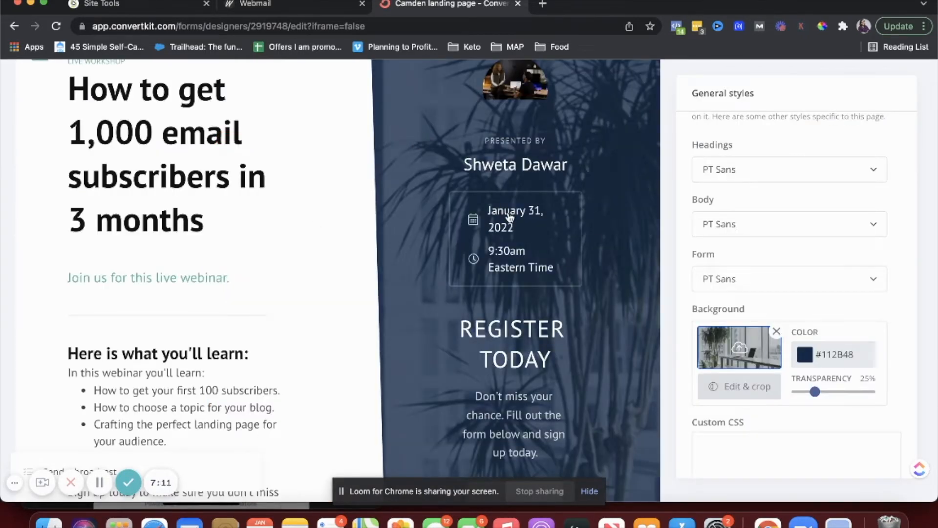
Step: Review the landing page's headline, learning points and registration form against the new background
scroll(510, 217, "down", 7)
scroll(510, 216, "up", 5)
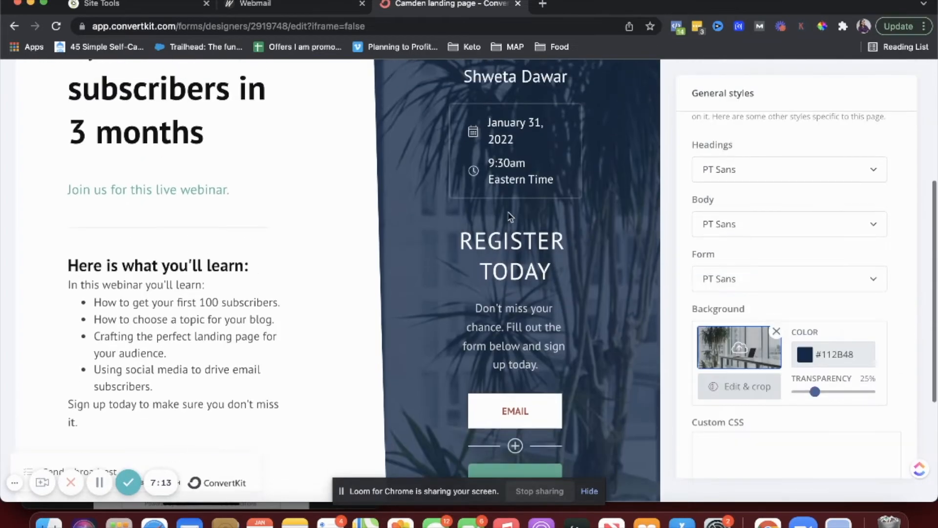
left_click(149, 272)
scroll(149, 274, "up", 3)
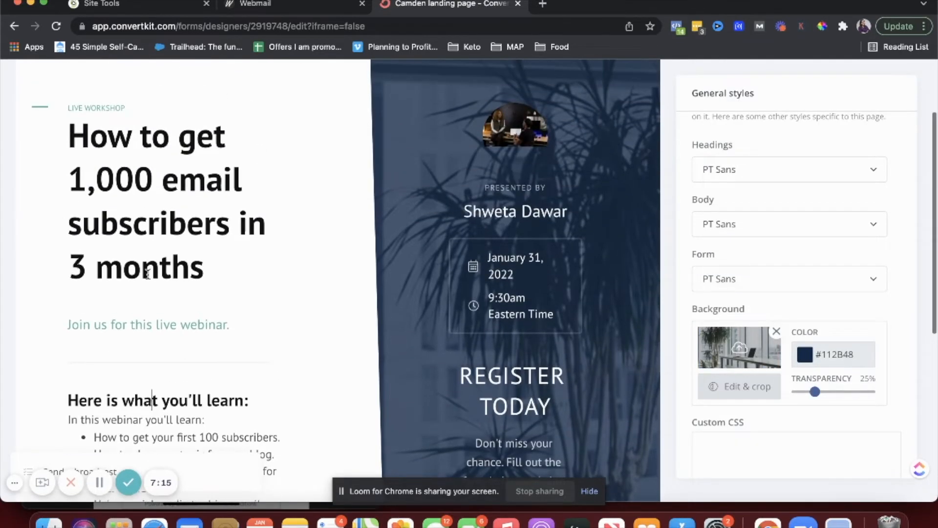
scroll(147, 273, "up", 2)
scroll(147, 274, "down", 7)
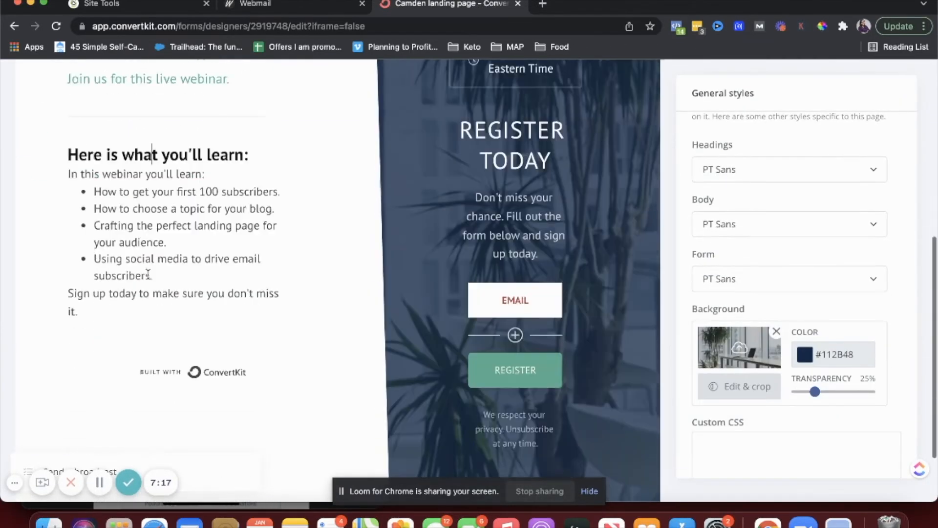
scroll(148, 274, "down", 2)
double_click(146, 191)
scroll(147, 188, "up", 3)
scroll(147, 190, "up", 3)
Step: Replace the page headline with "How to get your first 100 youtube subscribers"
triple_click(148, 188)
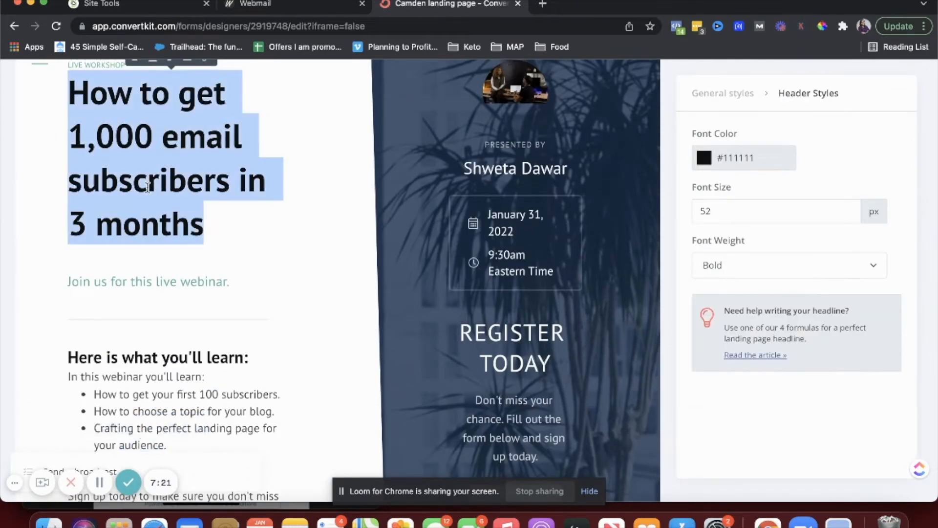
type("How to ge")
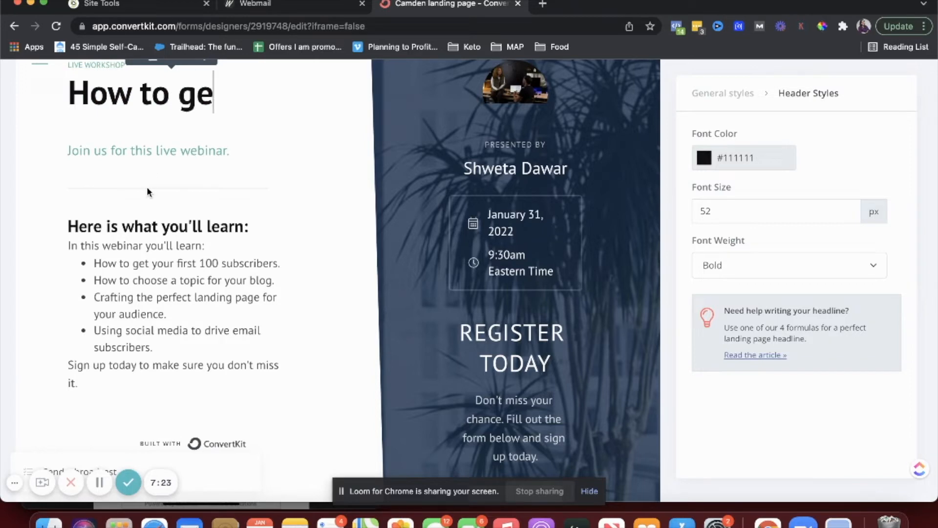
type("t your")
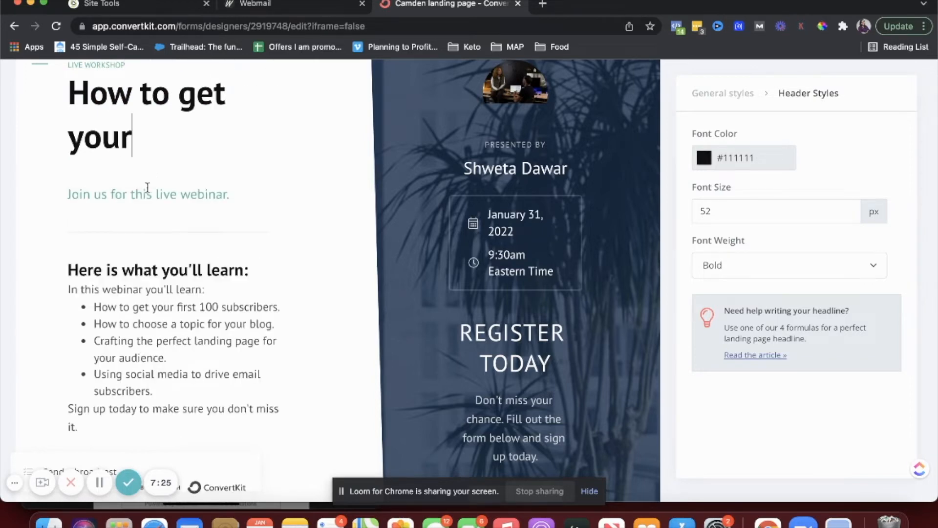
type(" first 100 y")
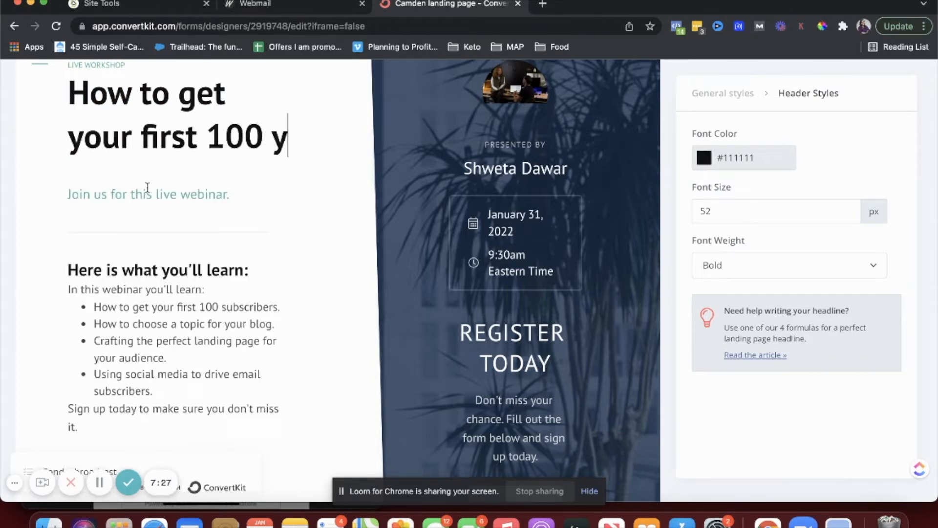
type("outube subscribers")
Step: Check the edited page from headline to registration form, preview the landing page, and return to the editor
scroll(128, 282, "down", 2)
scroll(141, 338, "down", 2)
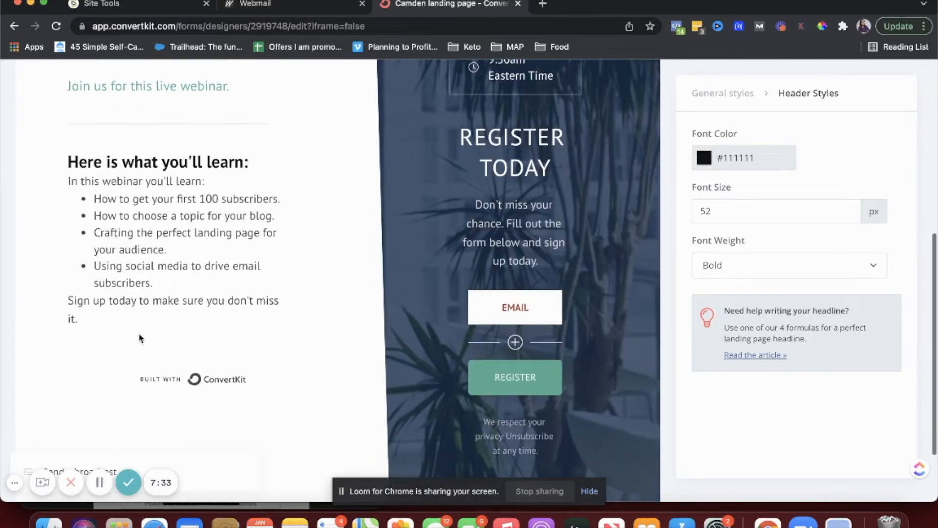
scroll(140, 267, "up", 5)
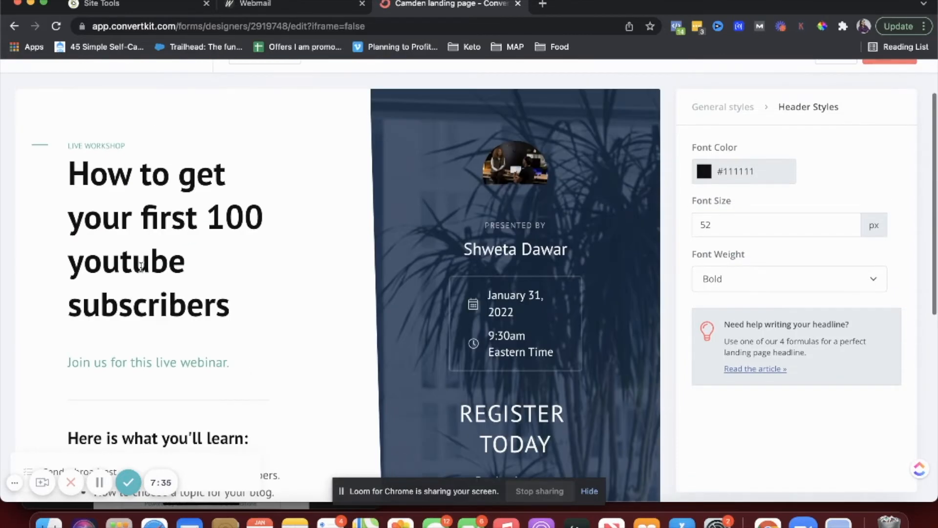
scroll(450, 270, "up", 3)
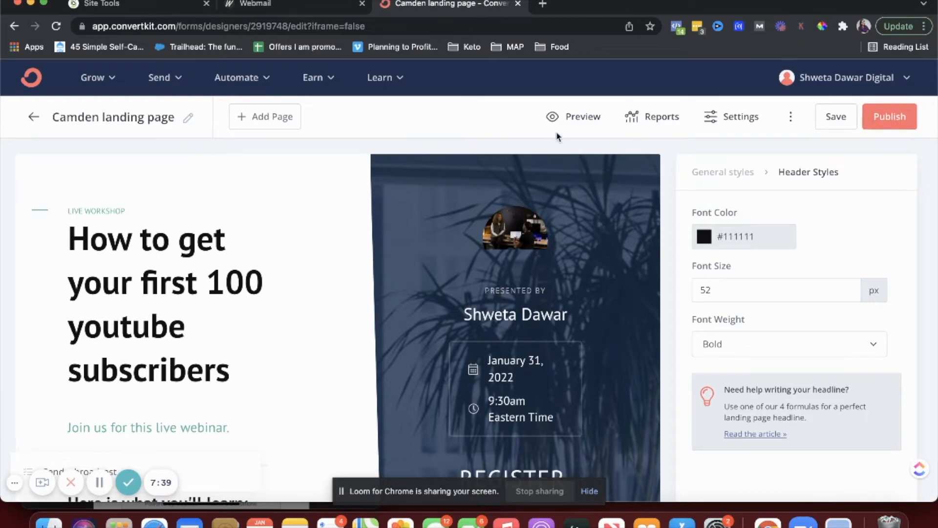
left_click(563, 120)
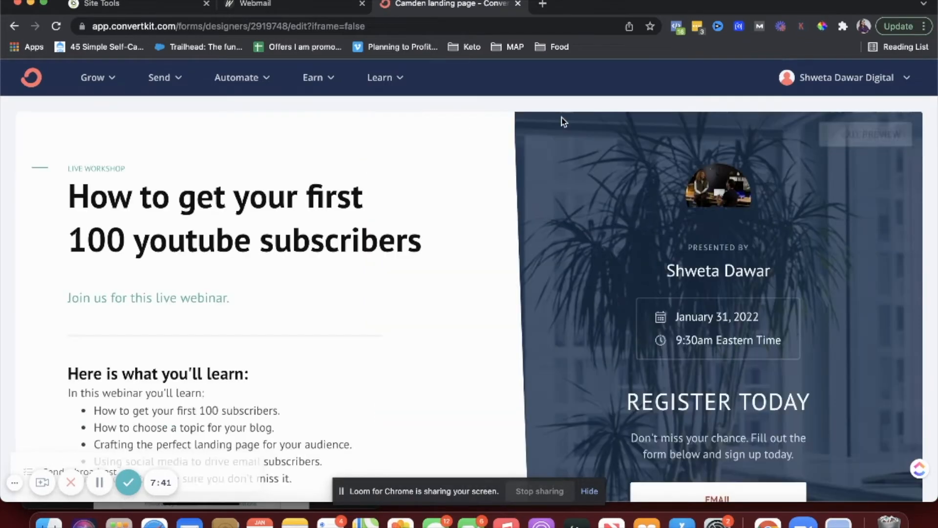
scroll(536, 332, "down", 2)
scroll(536, 333, "up", 5)
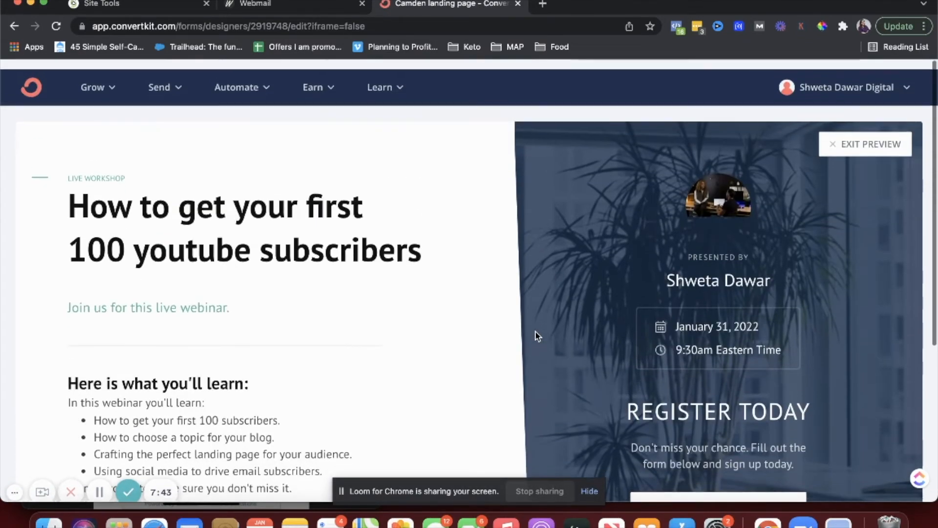
left_click(835, 142)
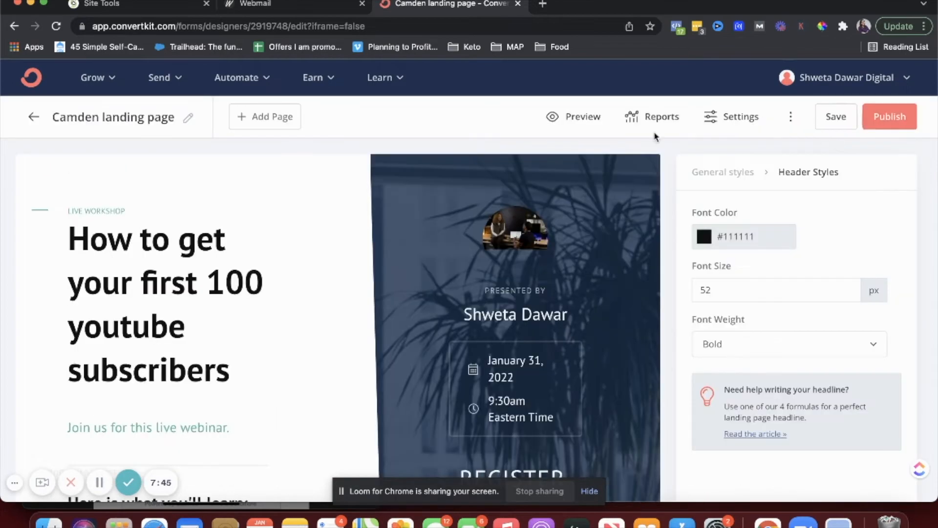
Step: Try to open the landing page's reports, but stay in the editor to keep the unsaved changes
left_click(655, 117)
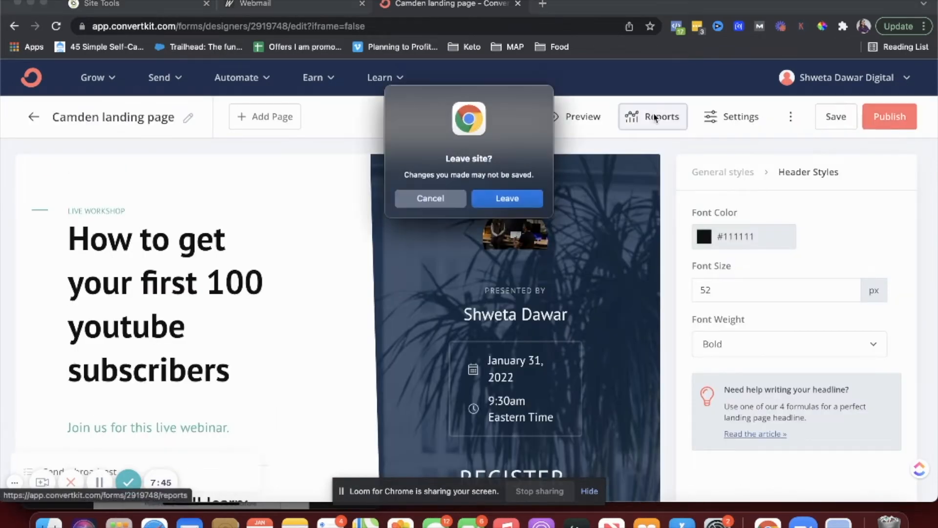
left_click(430, 198)
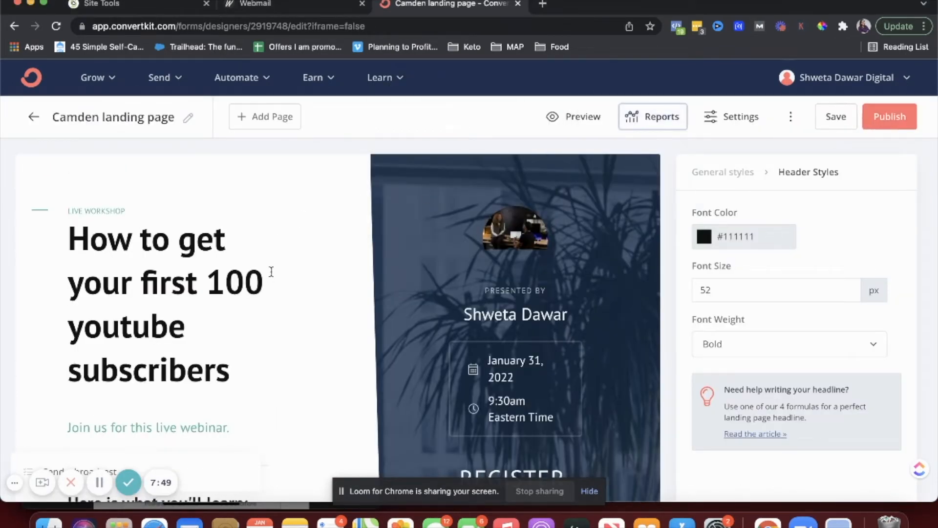
Step: Compare the external redirect and success message options in the general landing page settings, ending on the success message
left_click(726, 120)
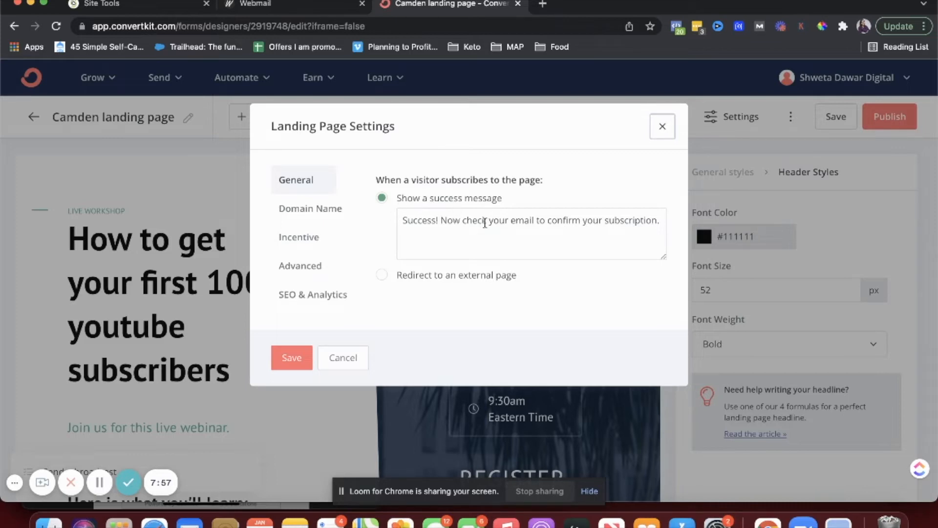
left_click(382, 276)
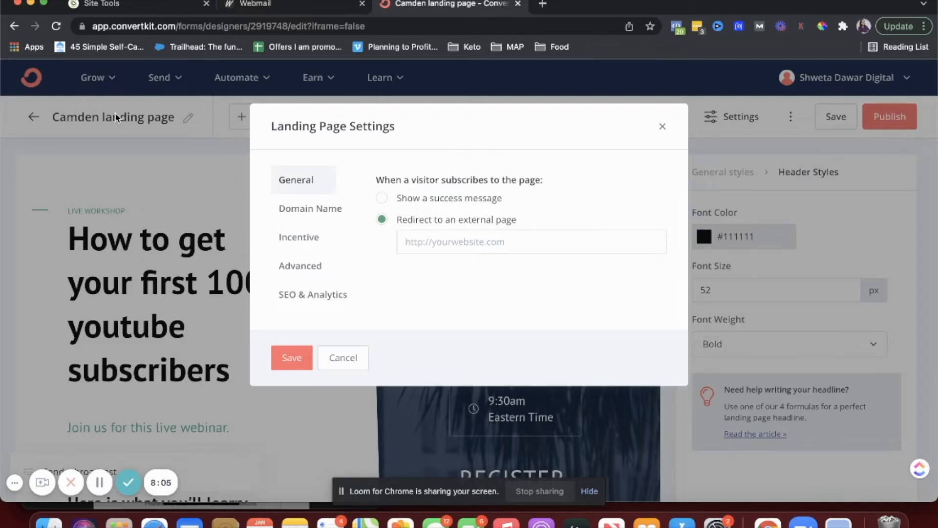
left_click(381, 199)
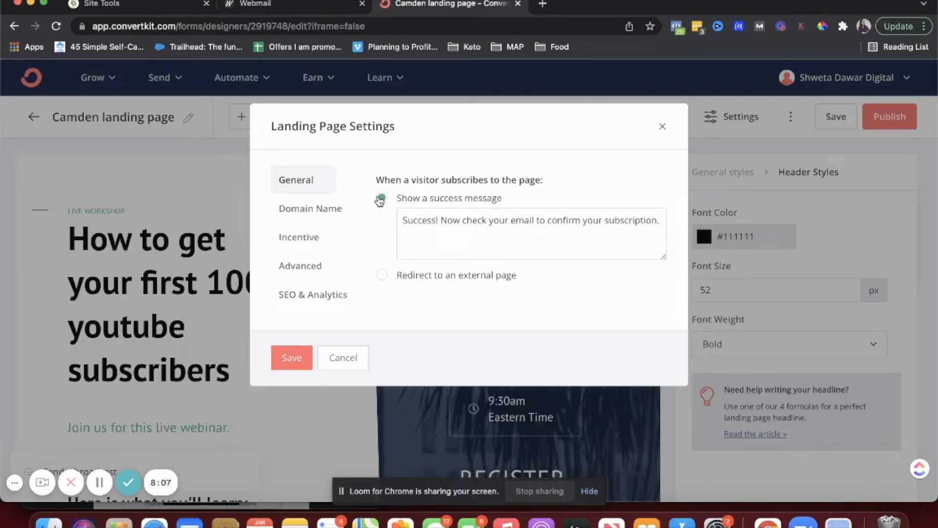
Step: Add the page URL "youtube" on the custom domain email.digitalproductsthatsell.com to the landing page
left_click(337, 210)
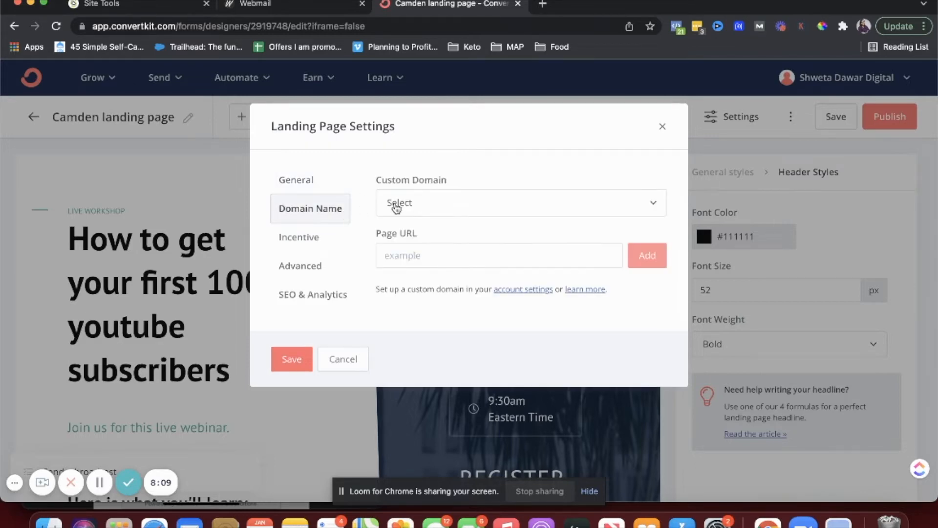
left_click(396, 208)
left_click(424, 257)
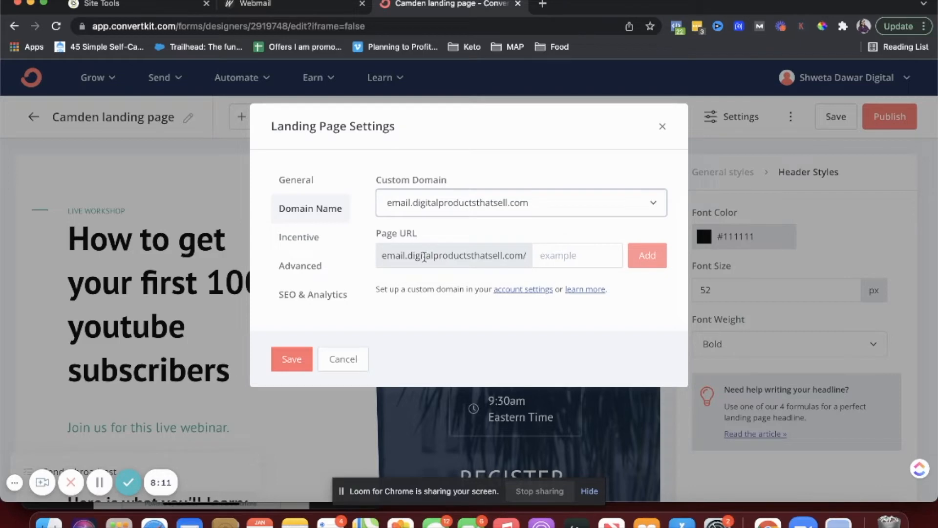
left_click(542, 258)
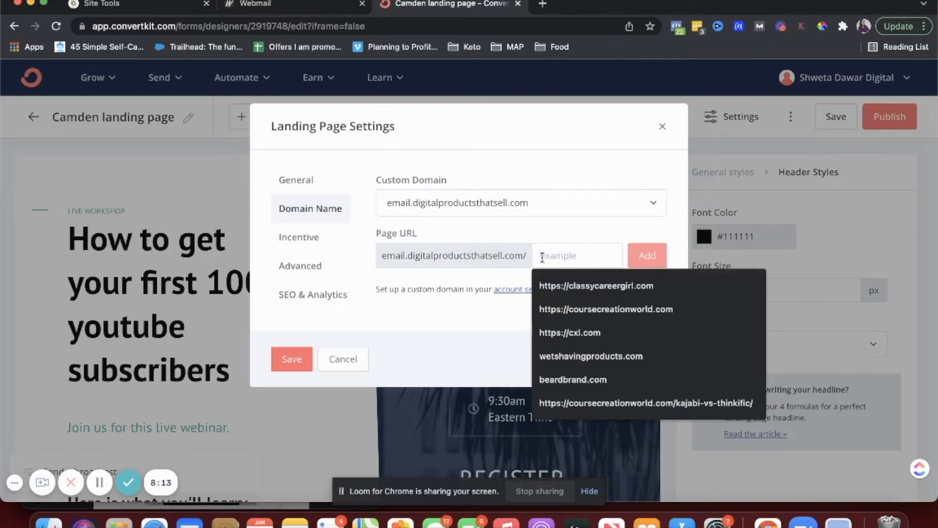
type("youtube")
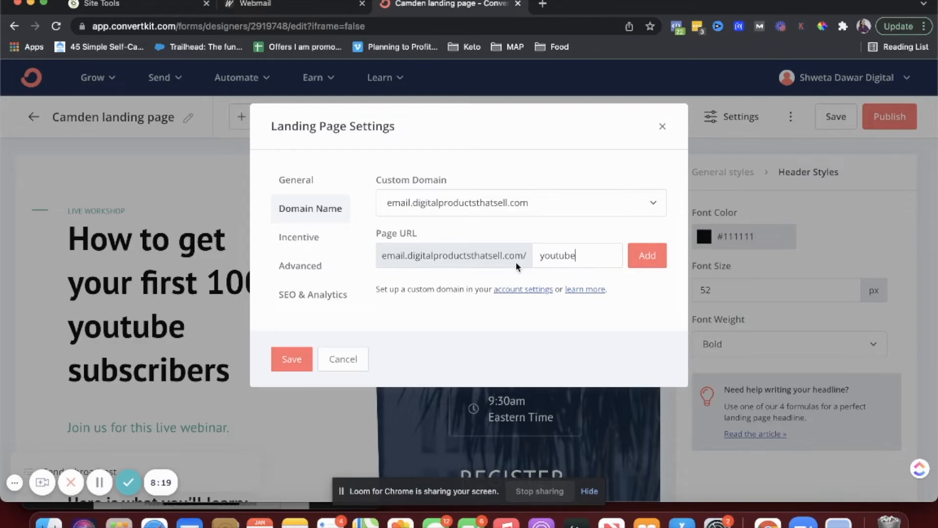
left_click(644, 258)
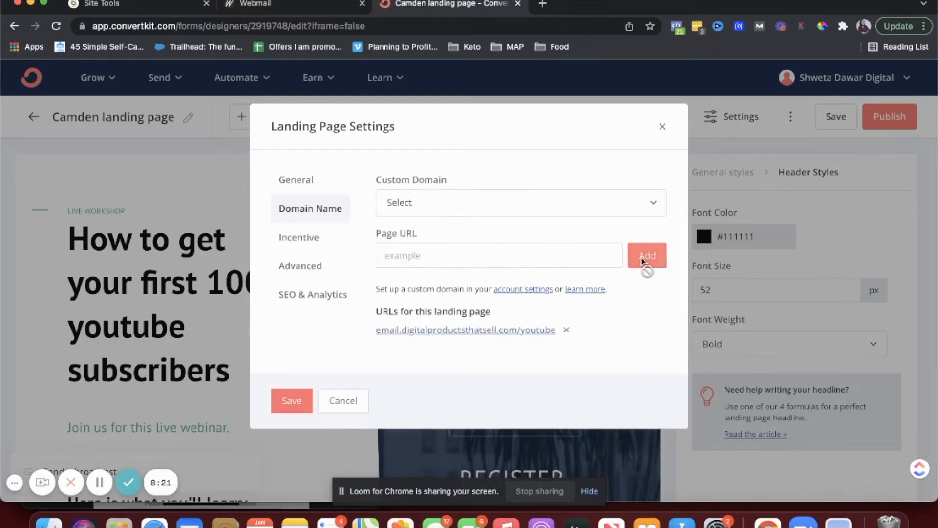
Step: Open the landing page's custom URL email.digitalproductsthatsell.com/youtube in a new browser tab, keeping the unsaved editor page open
left_click(498, 334)
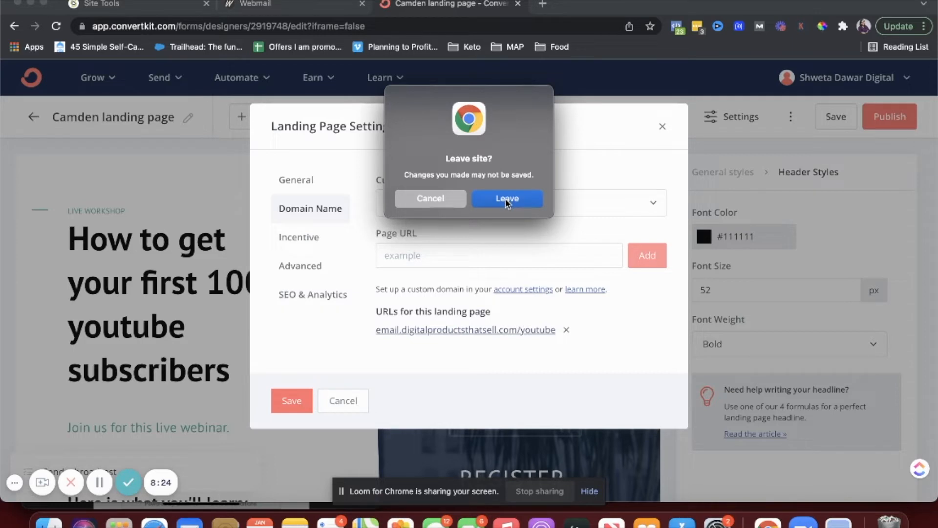
left_click(433, 201)
right_click(460, 332)
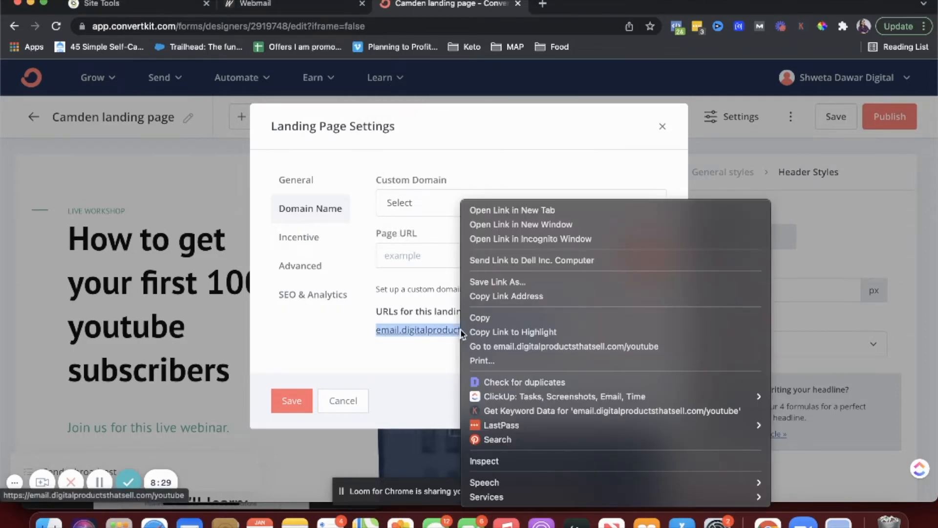
left_click(504, 211)
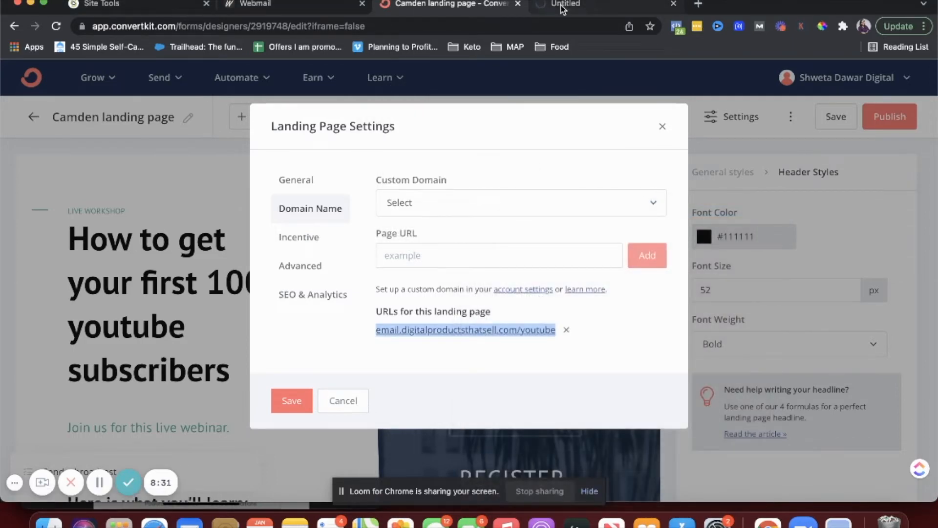
Step: Open the incentive email's contents from the landing page settings and review its sender, subject, message and footer
left_click(330, 245)
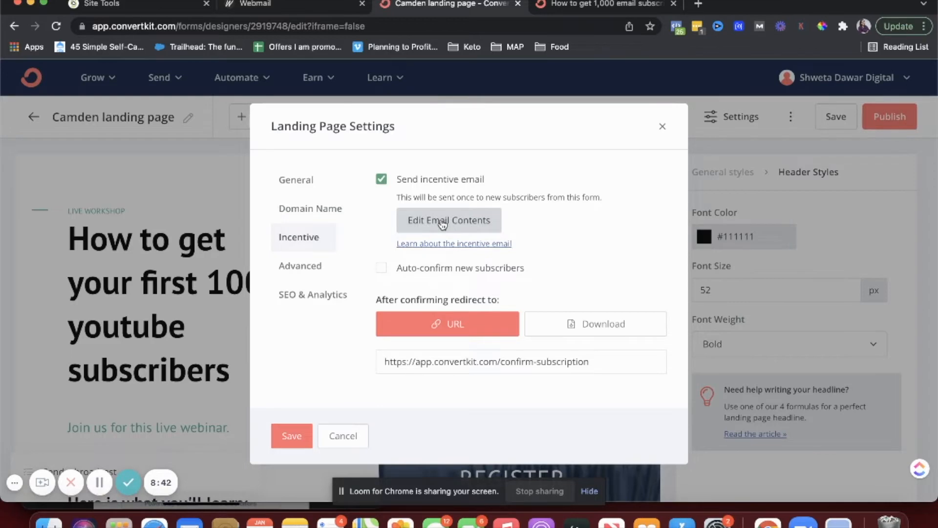
left_click(441, 221)
scroll(497, 386, "down", 2)
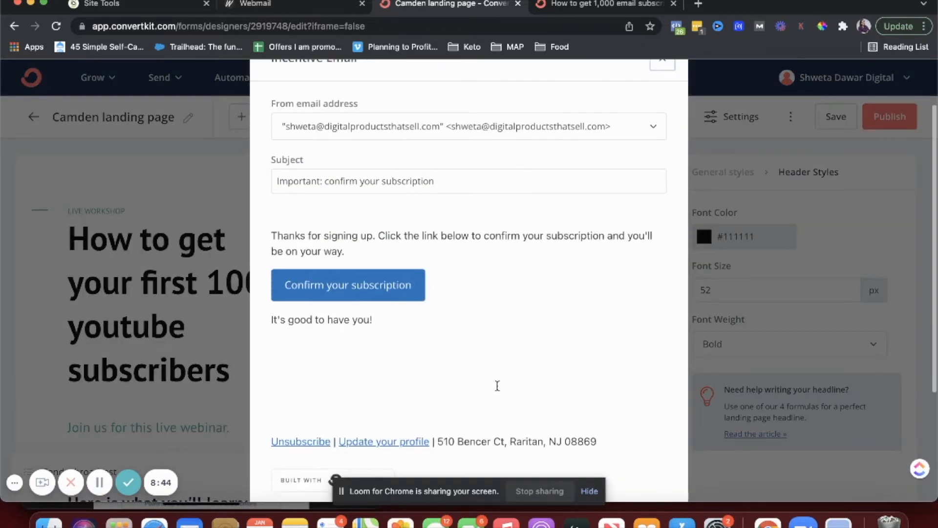
scroll(336, 340, "up", 2)
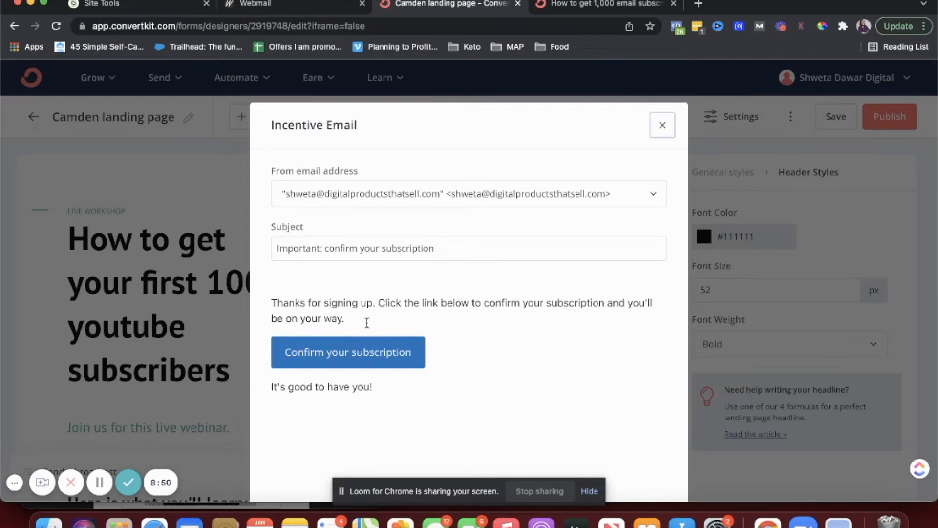
scroll(366, 324, "down", 4)
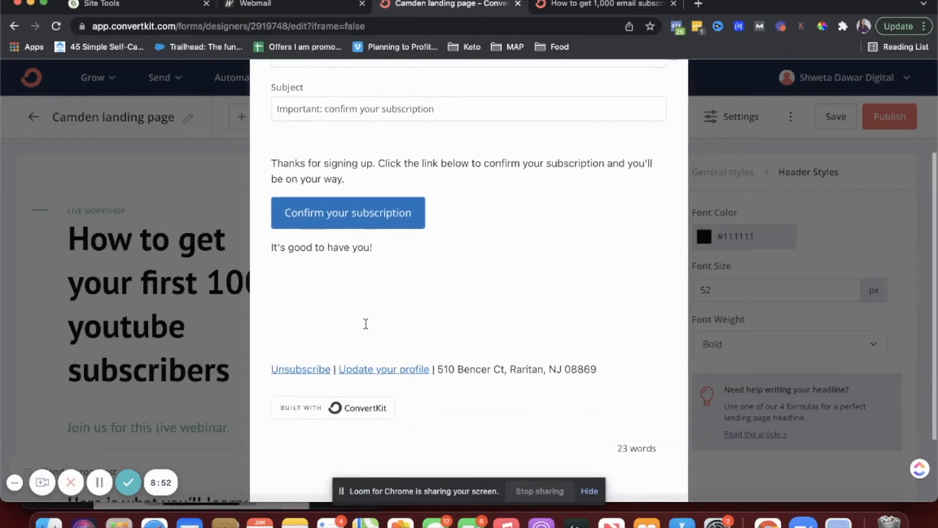
scroll(365, 322, "up", 3)
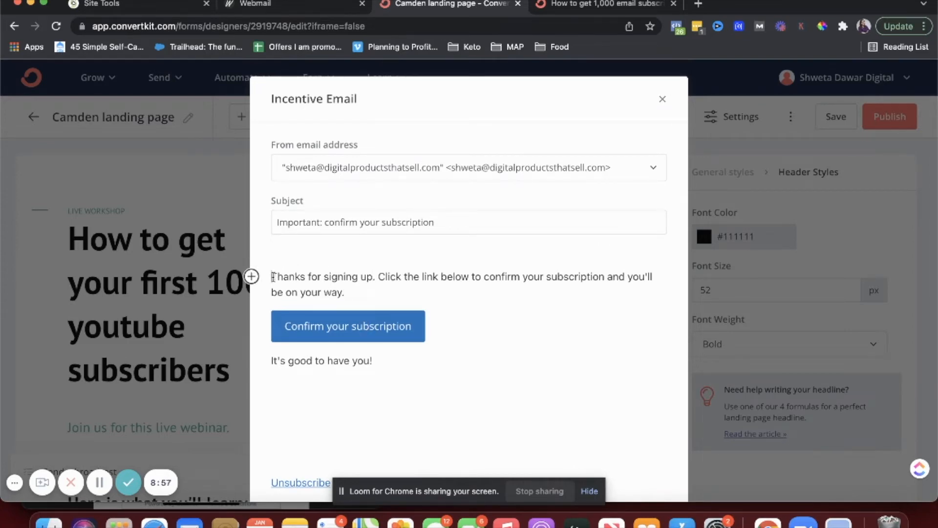
Step: Try adding the greeting "Hey!" on its own line above the incentive email's message
left_click(273, 276)
type("Hry")
type("y")
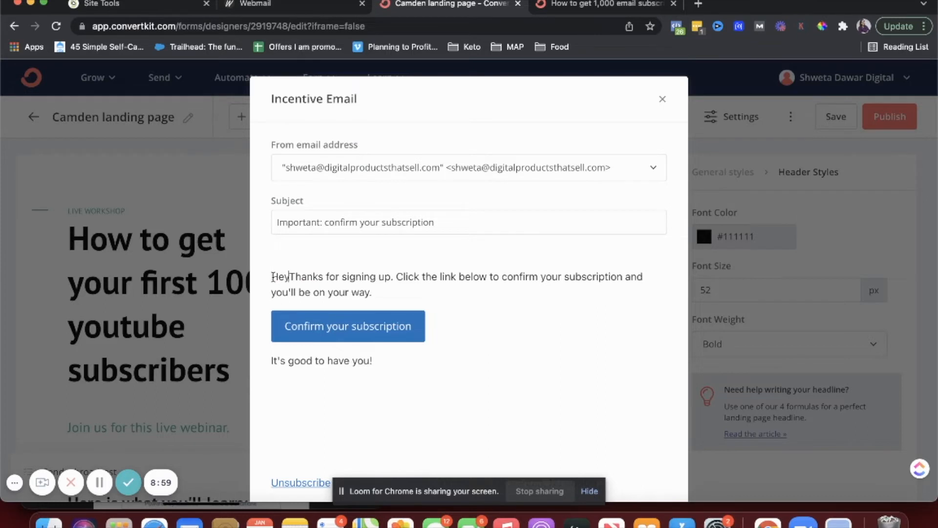
type("!")
key("Return")
Step: Try extending the email's thank-you sentence with "for the free workshop!", review the message, and discard the incentive email edits
left_click(373, 303)
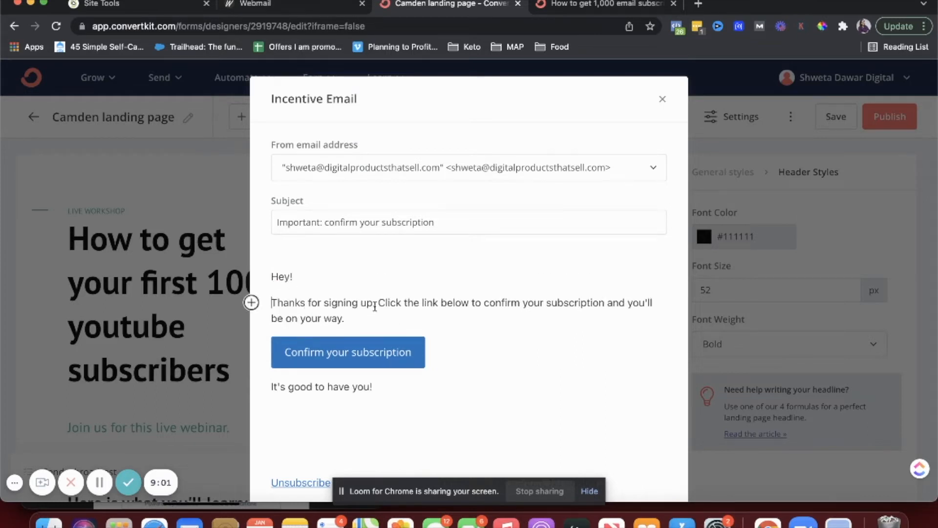
type("for the f")
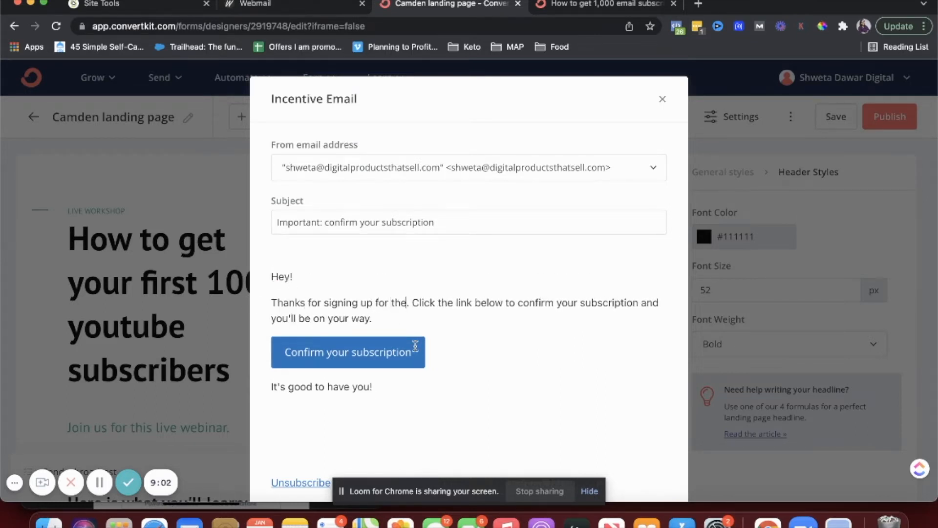
type("ree worksh")
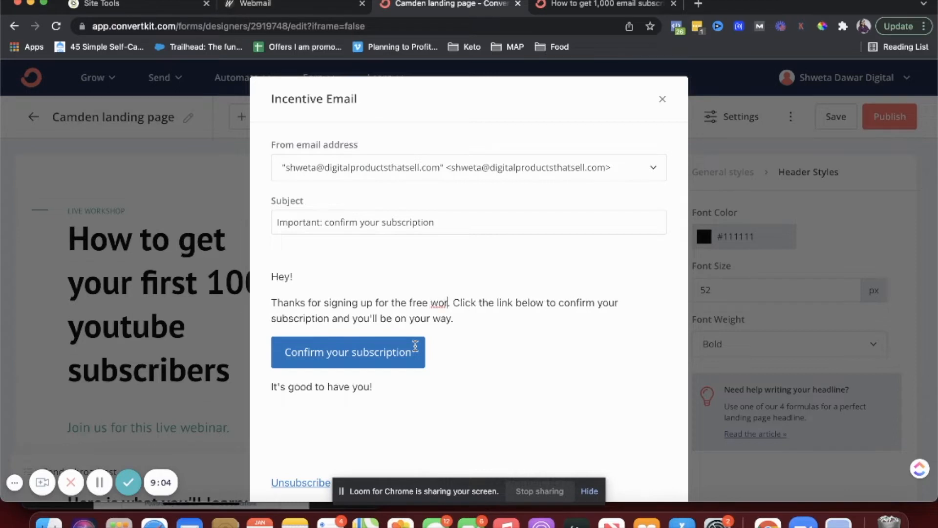
type("op!")
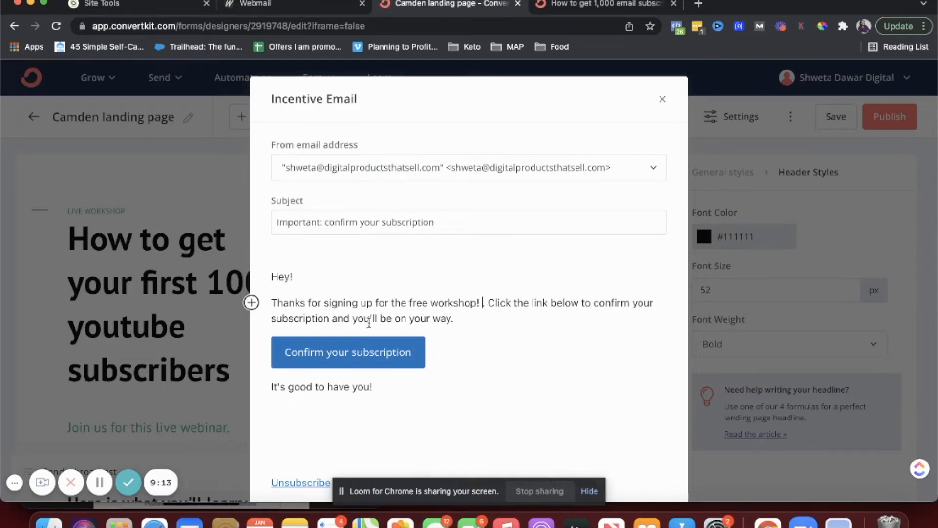
scroll(369, 324, "down", 3)
scroll(369, 322, "up", 2)
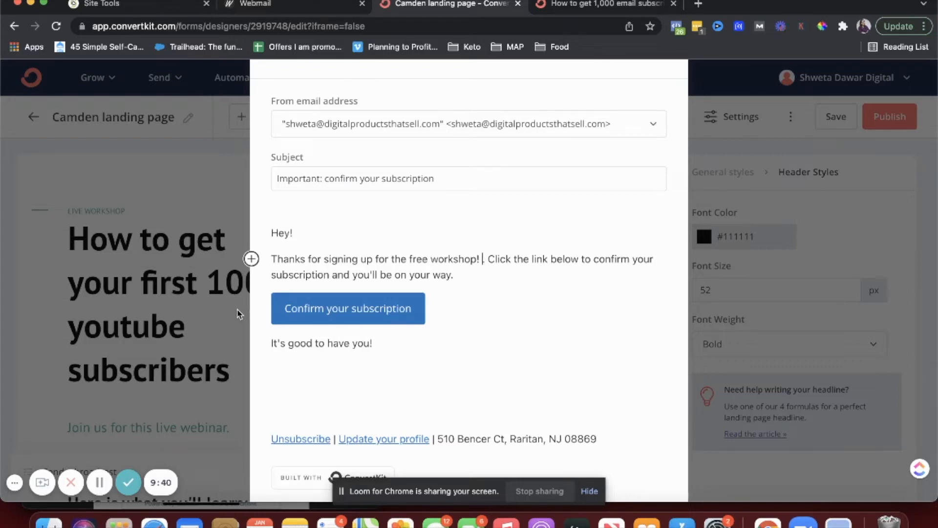
scroll(355, 303, "up", 1)
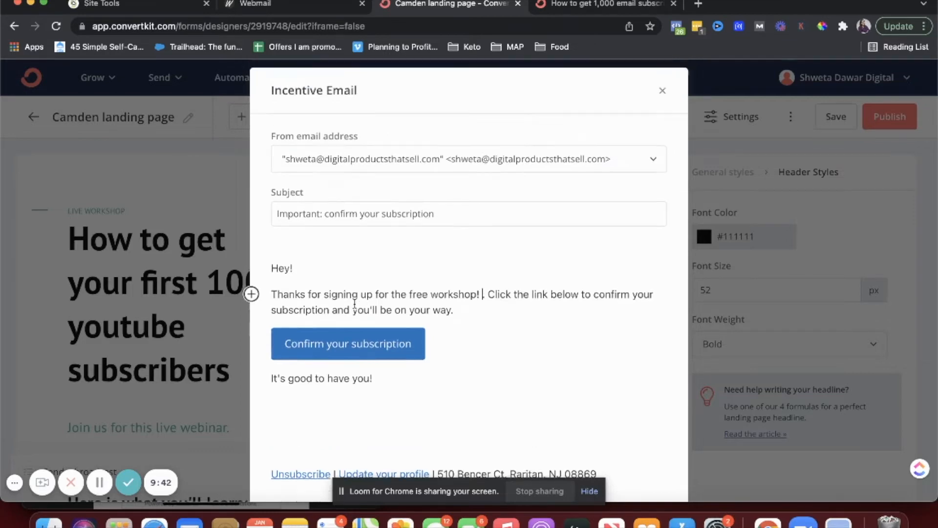
scroll(547, 232, "down", 5)
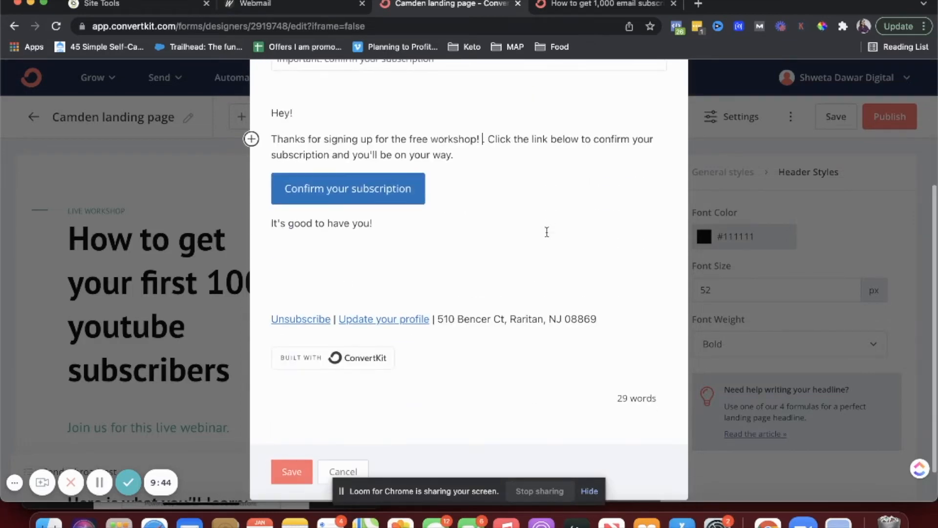
left_click(336, 472)
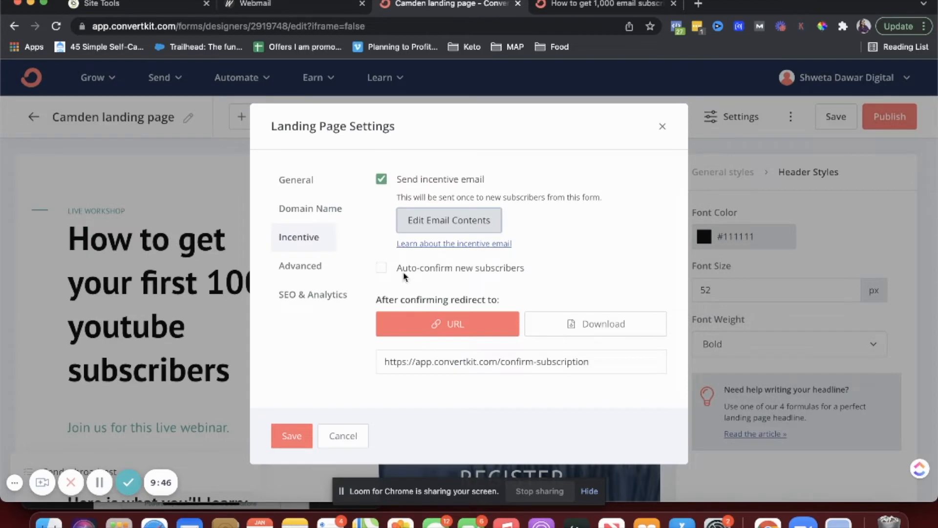
Step: Try auto-confirming new subscribers, check the incentive email's contents again, and turn auto-confirmation back off
left_click(382, 268)
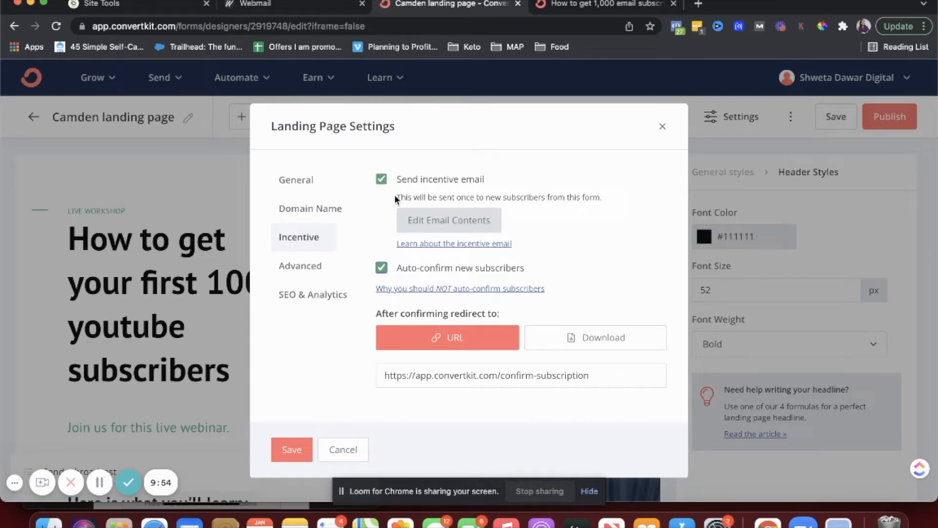
left_click(446, 225)
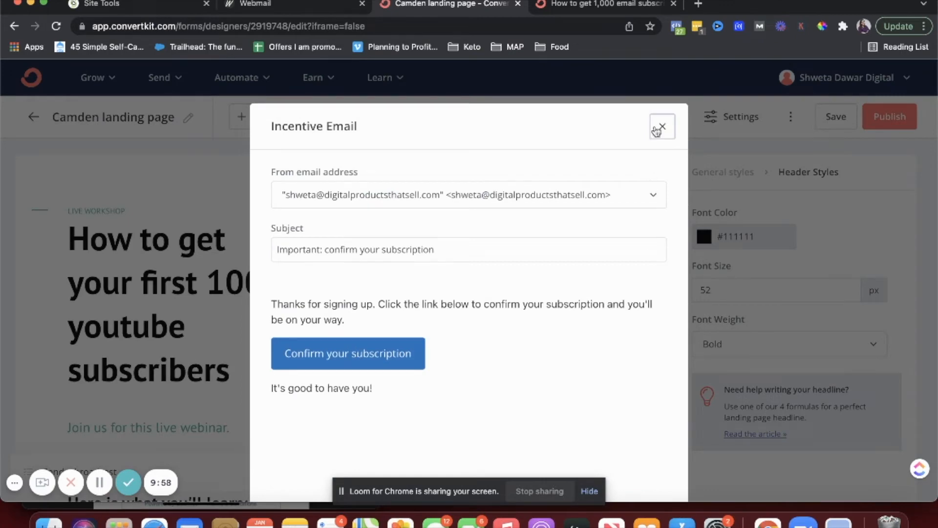
left_click(661, 128)
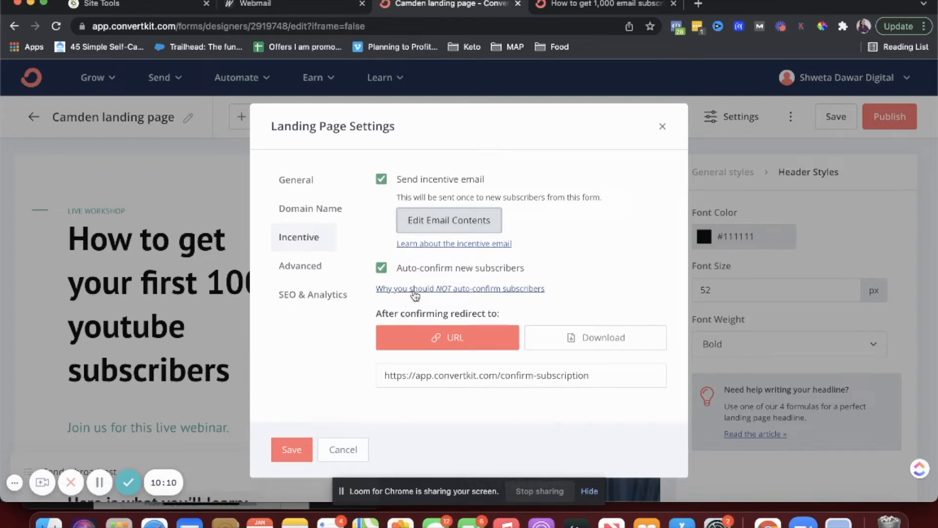
left_click(381, 268)
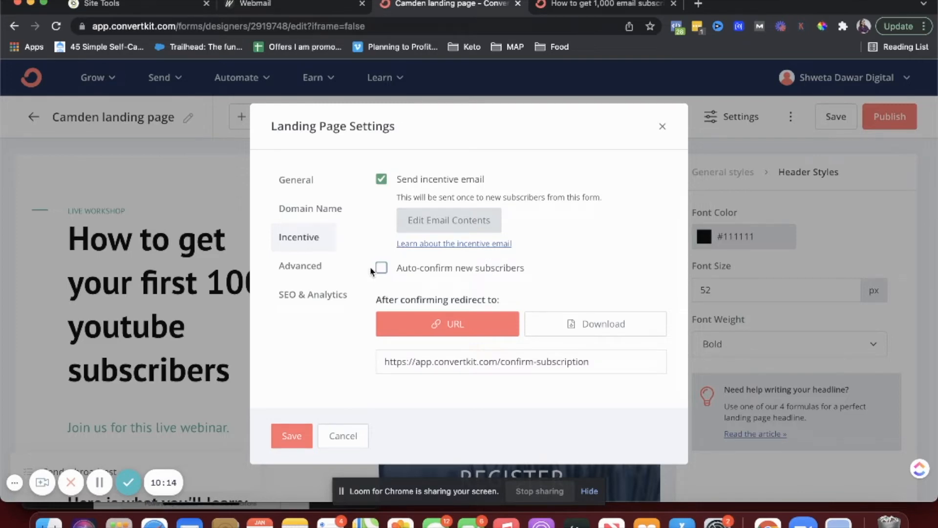
Step: Compare the advanced options for returning subscribers, choose "Continue to show the form", and save the landing page settings
left_click(322, 270)
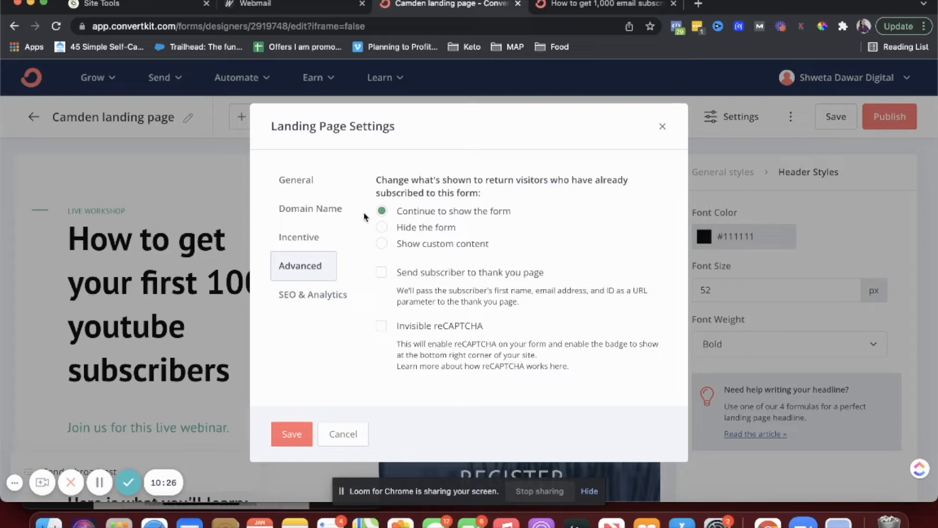
left_click(383, 228)
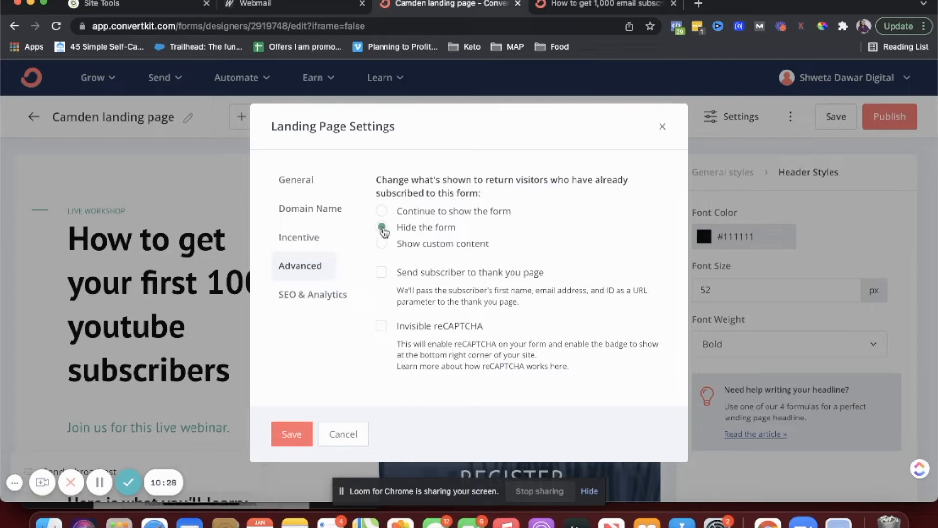
left_click(386, 215)
left_click(384, 245)
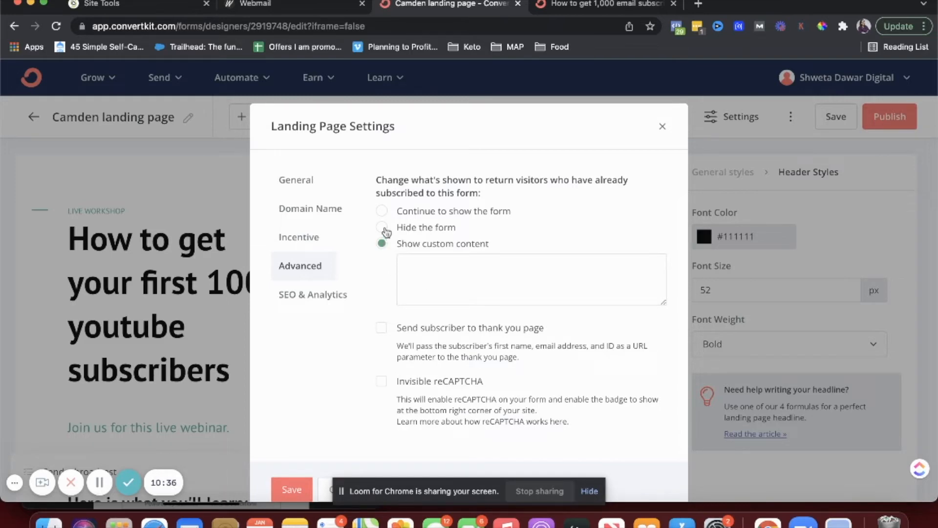
left_click(386, 231)
left_click(382, 211)
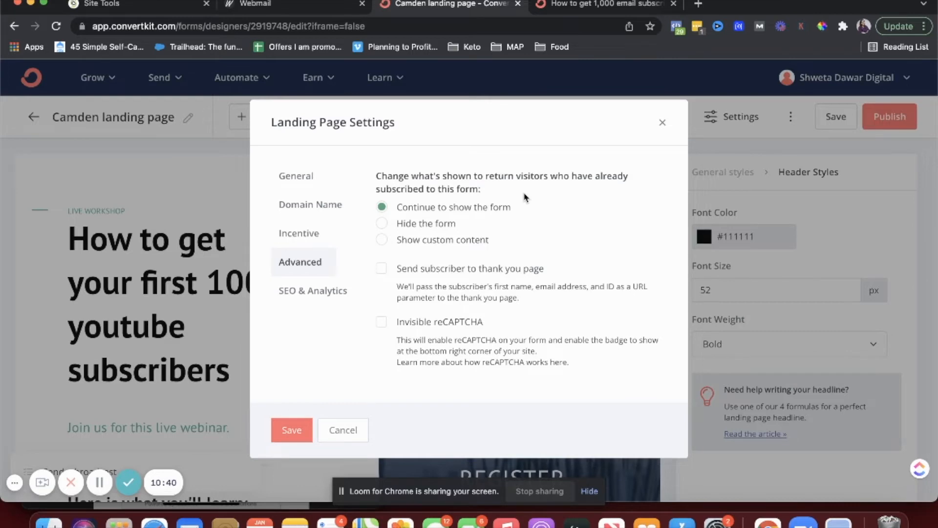
left_click(292, 430)
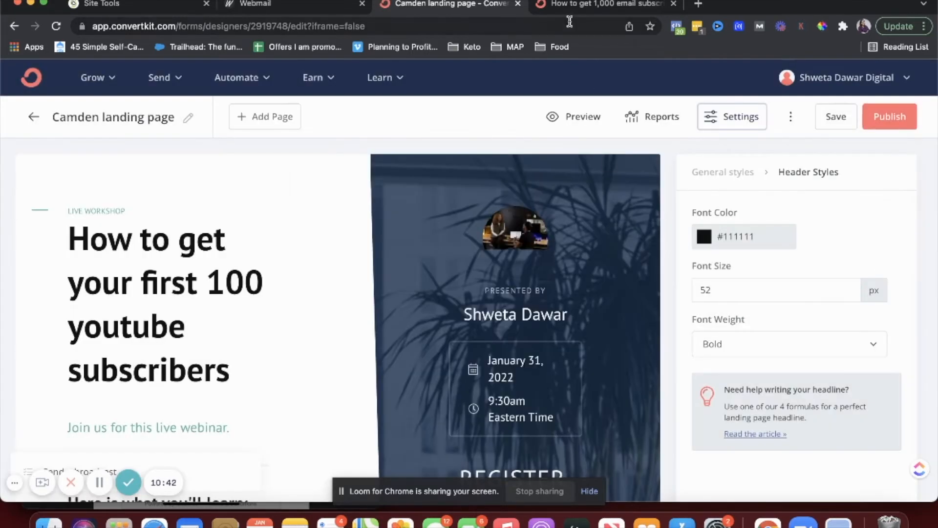
Step: Examine the live landing page at the custom URL, checking its web address and page content
left_click(575, 12)
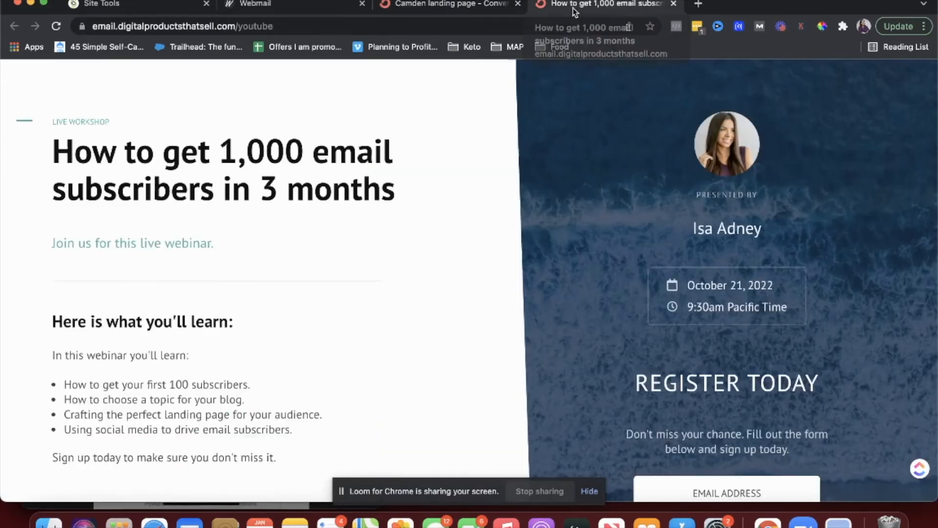
left_click(209, 26)
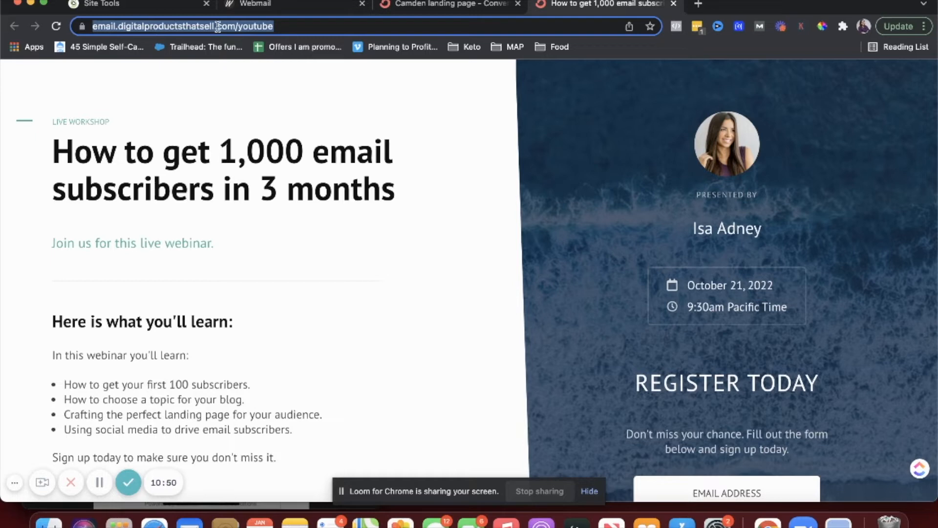
left_click(328, 239)
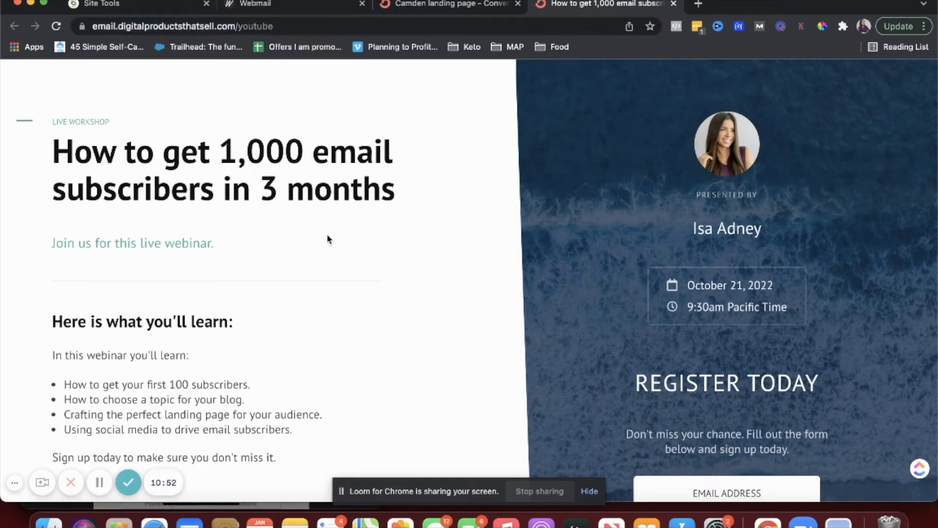
left_click(193, 29)
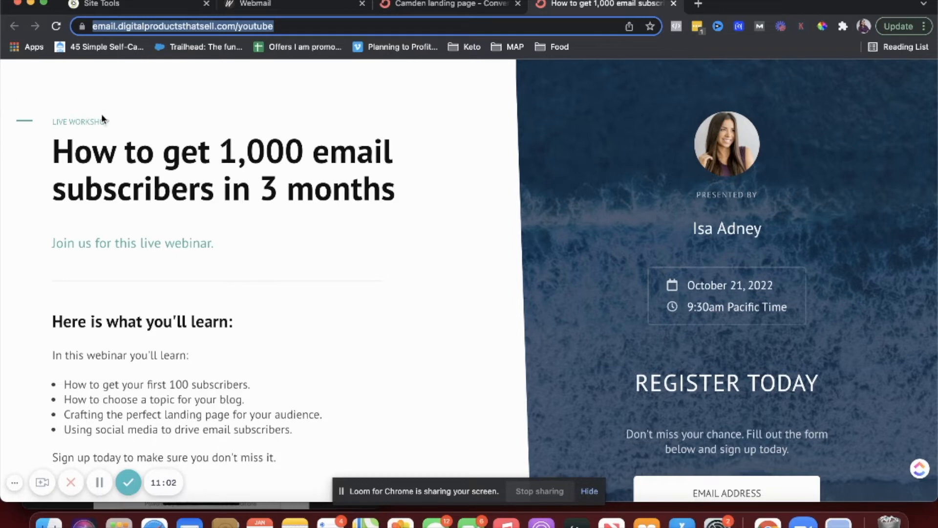
double_click(179, 26)
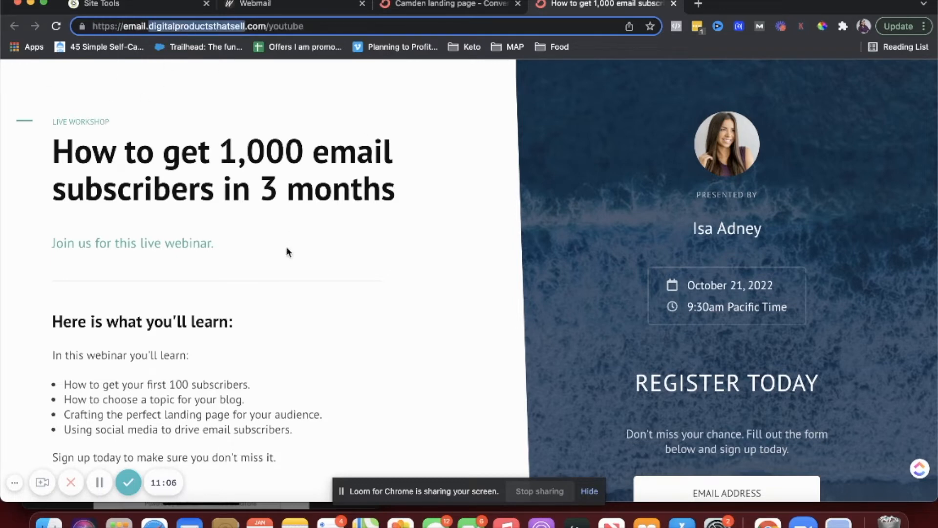
scroll(286, 246, "down", 3)
scroll(286, 247, "up", 3)
left_click(280, 25)
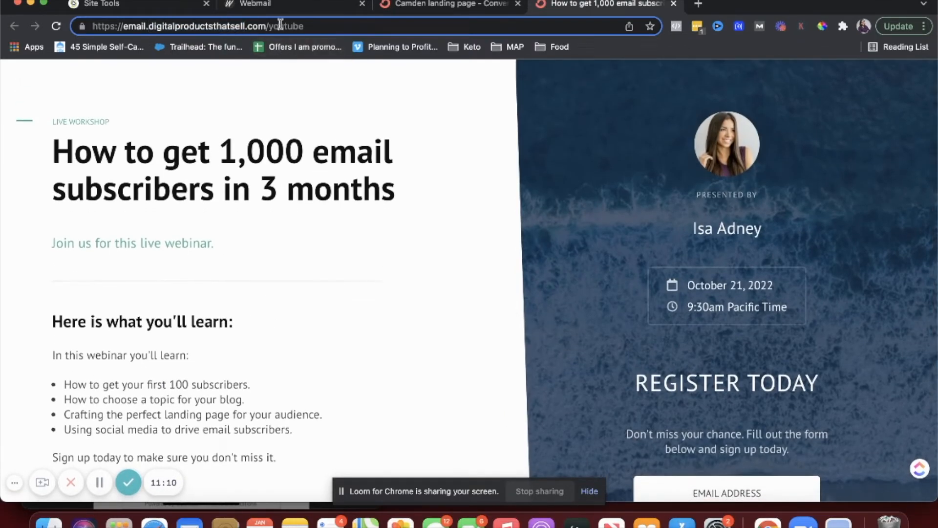
triple_click(280, 26)
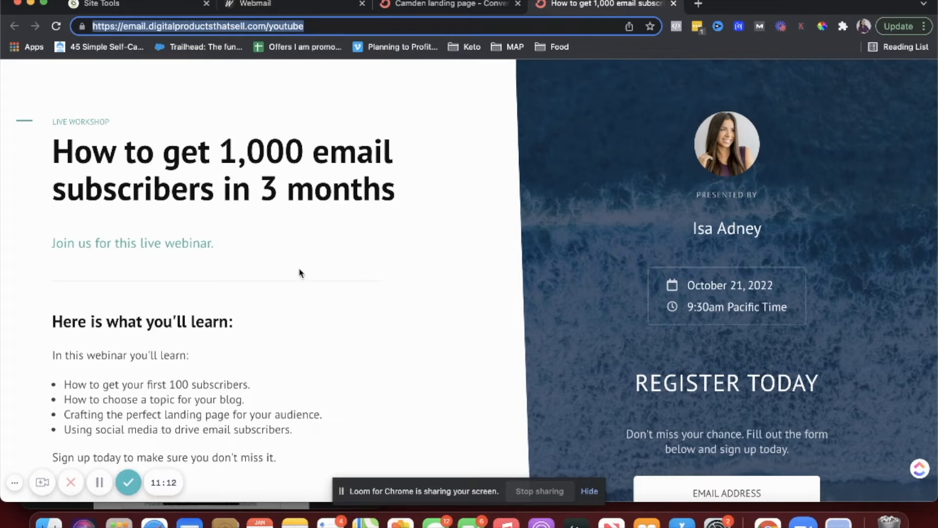
Step: Return to the Camden landing page editor to save the page edits and open its publishing options
left_click(673, 4)
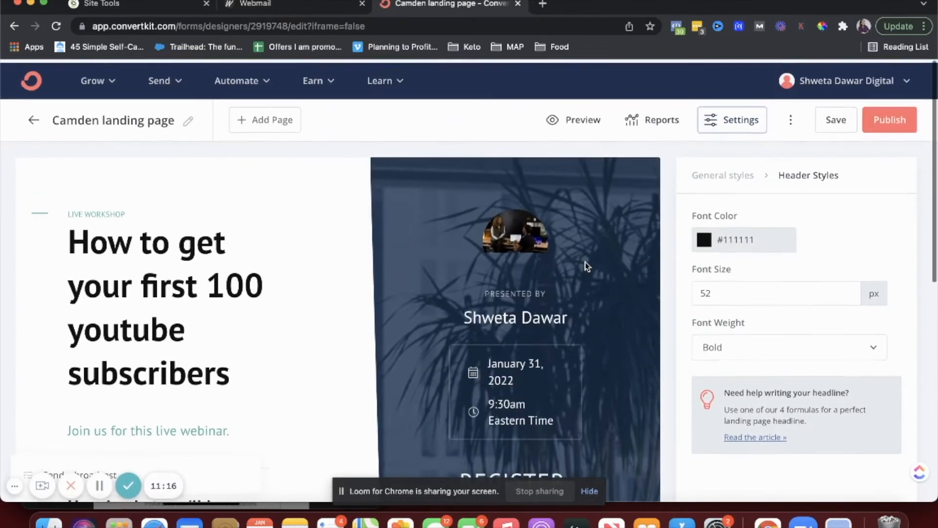
left_click(835, 118)
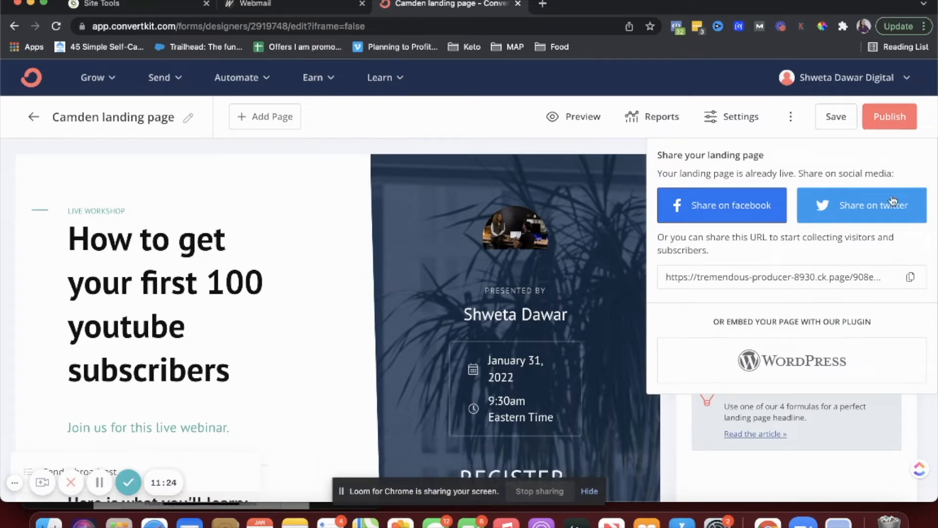
Step: Open the live landing page at email.digitalproductsthatsell.com/youtube in a new browser tab
left_click(542, 4)
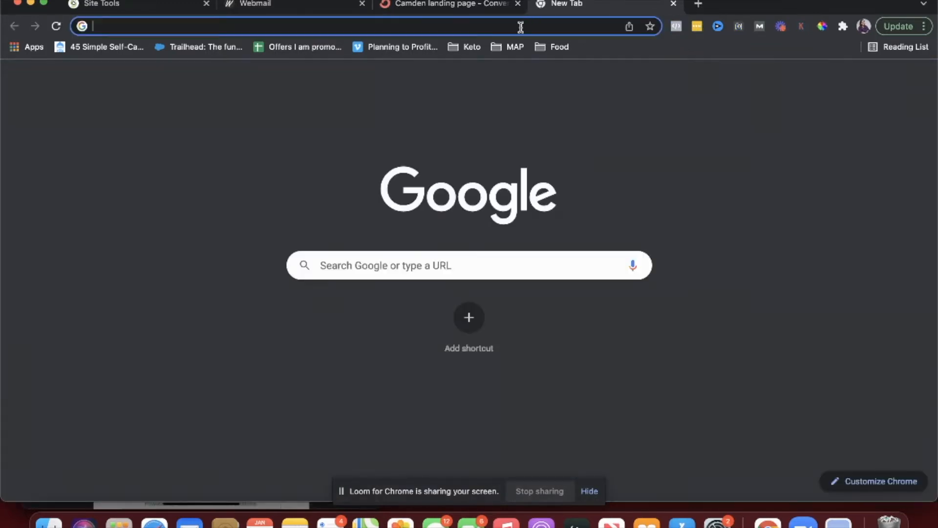
left_click(520, 26)
type("email.")
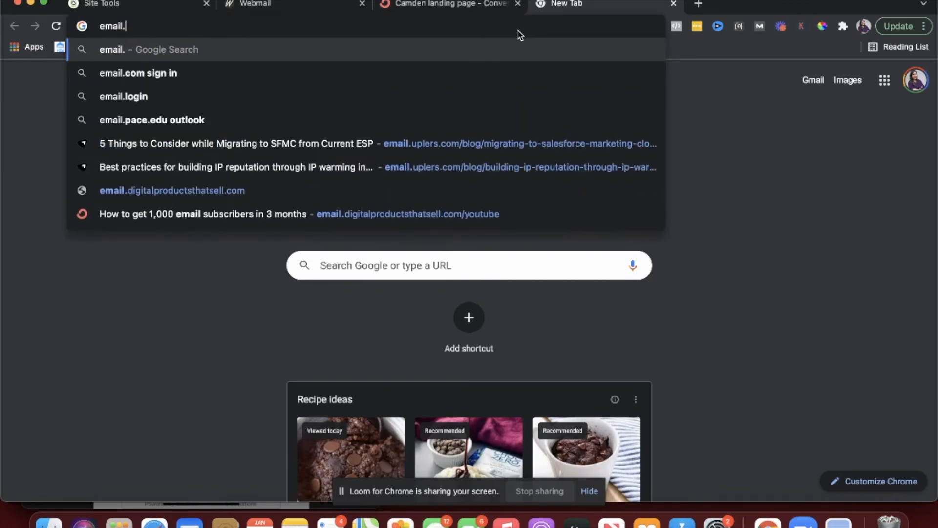
type("sigit")
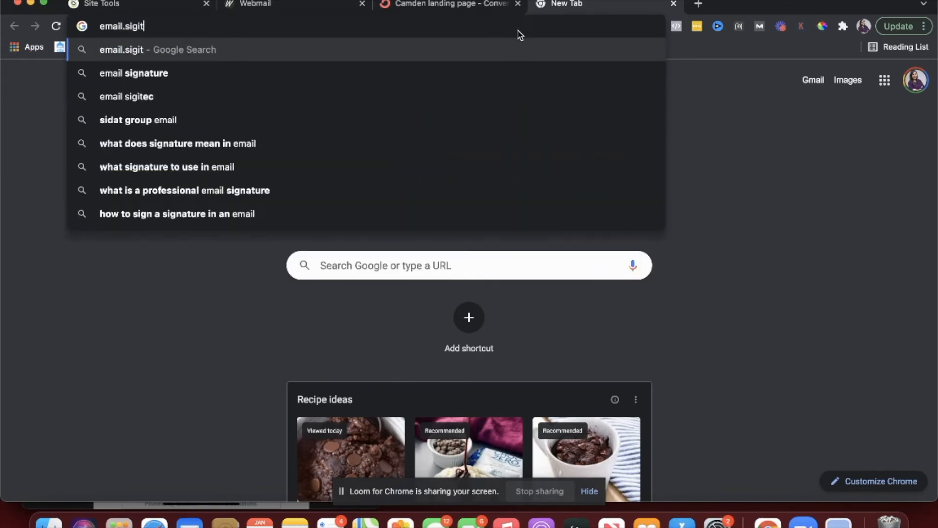
type("alproducts")
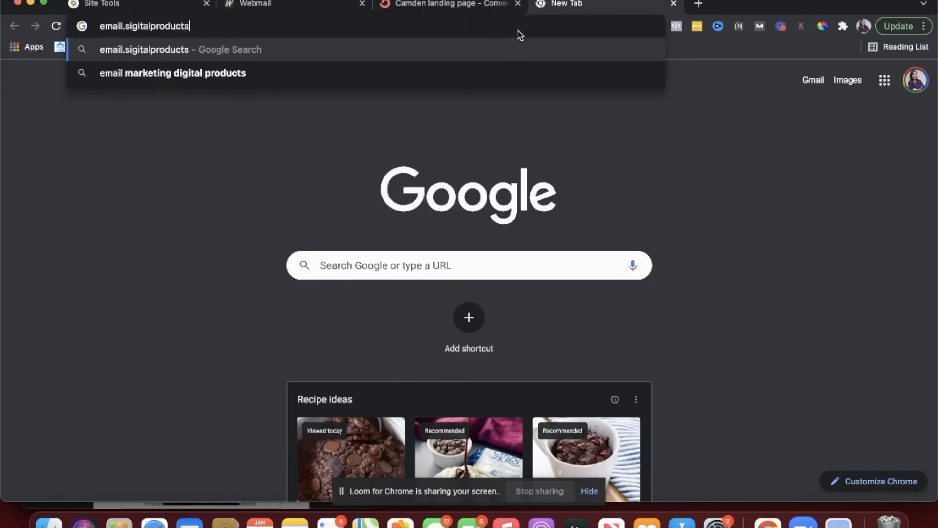
type("thatsell.comn")
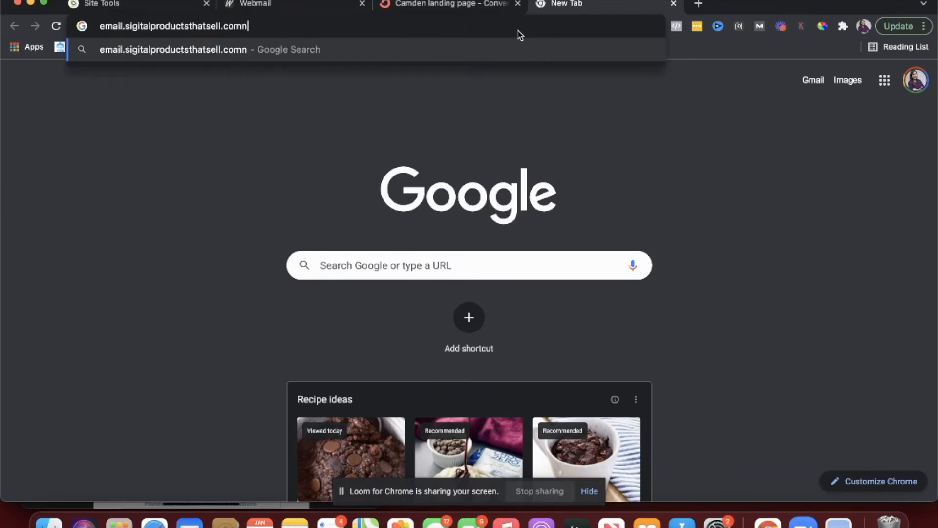
key("BackSpace")
type("/y")
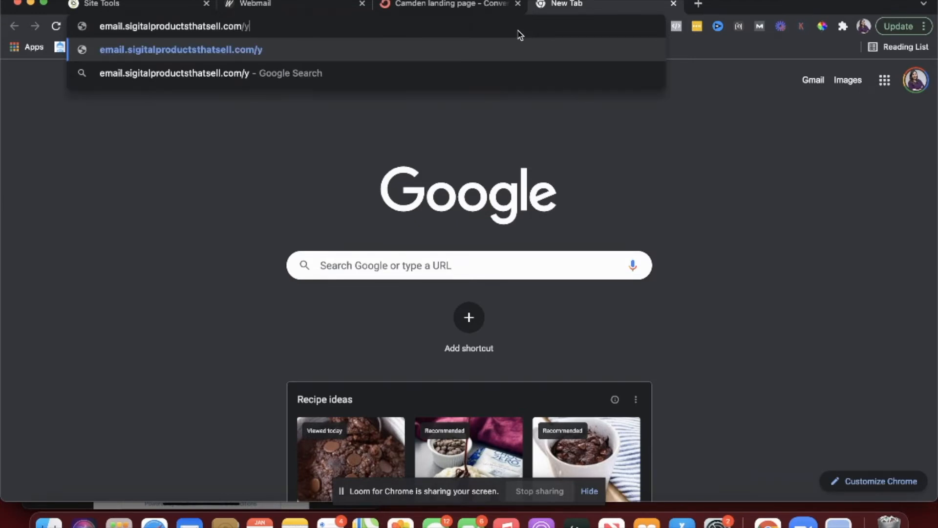
type("outube")
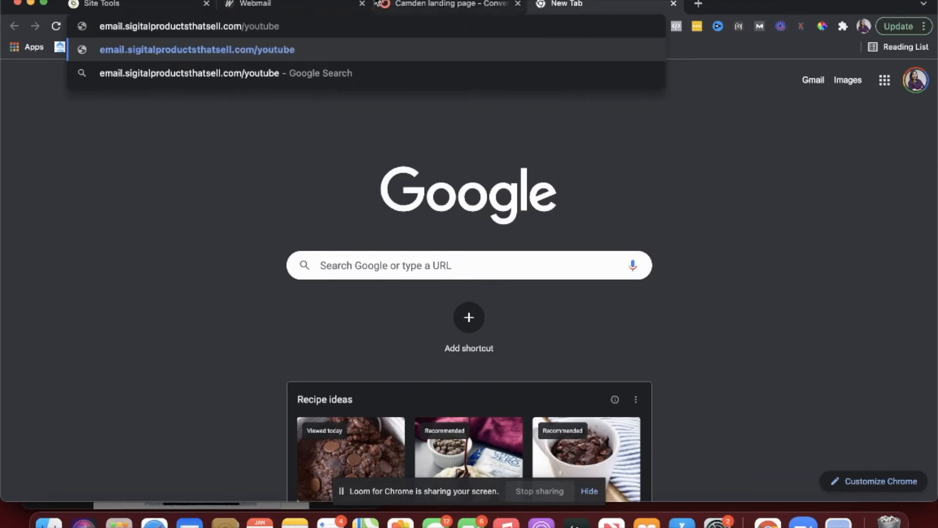
left_click(130, 27)
key("BackSpace")
type("d")
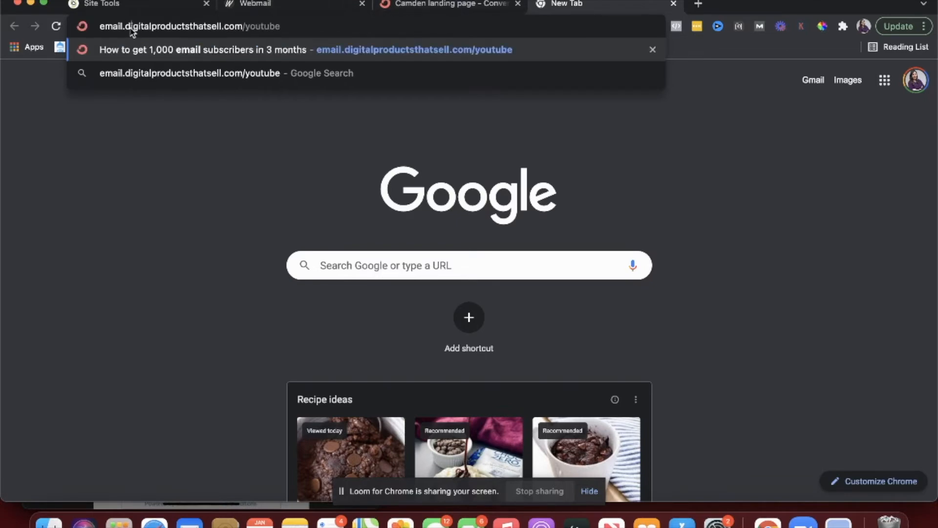
key("Return")
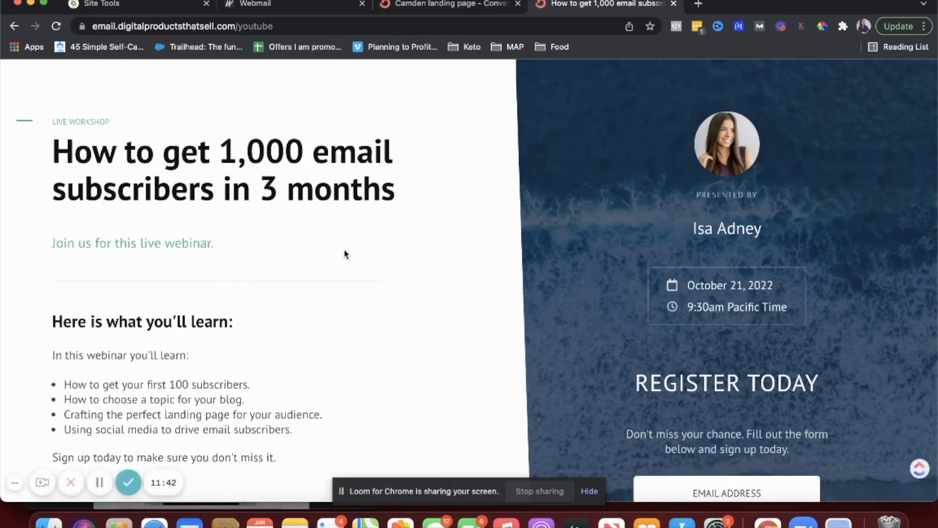
Step: Register for the webinar on the live landing page with the account owner's email address
scroll(346, 256, "down", 2)
left_click(700, 401)
type("shweta")
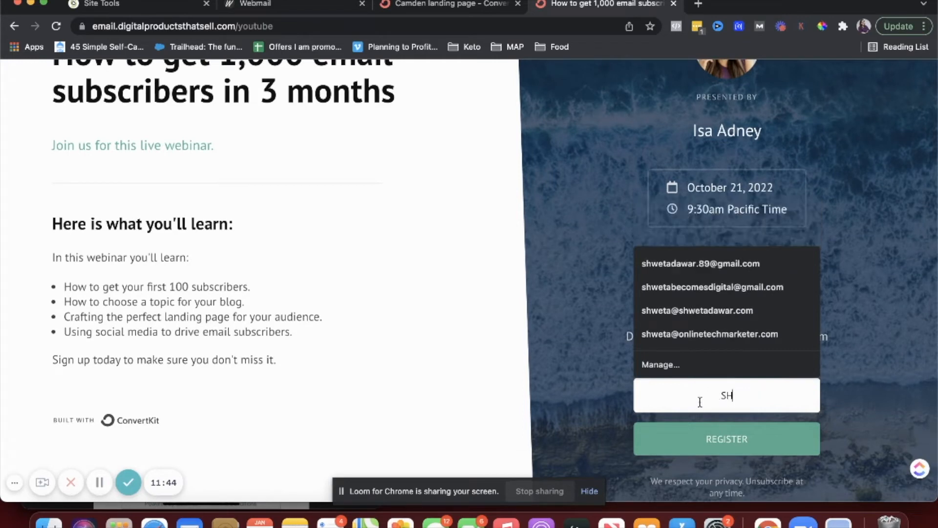
left_click(690, 264)
left_click(718, 438)
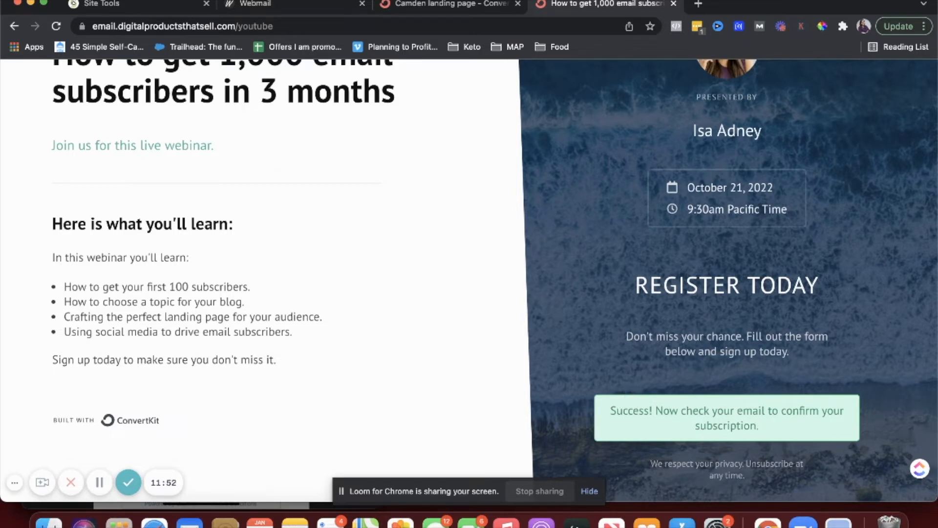
Step: Return to the Camden landing page editor and leave it for the landing page and form signups overview
left_click(469, 5)
left_click(880, 122)
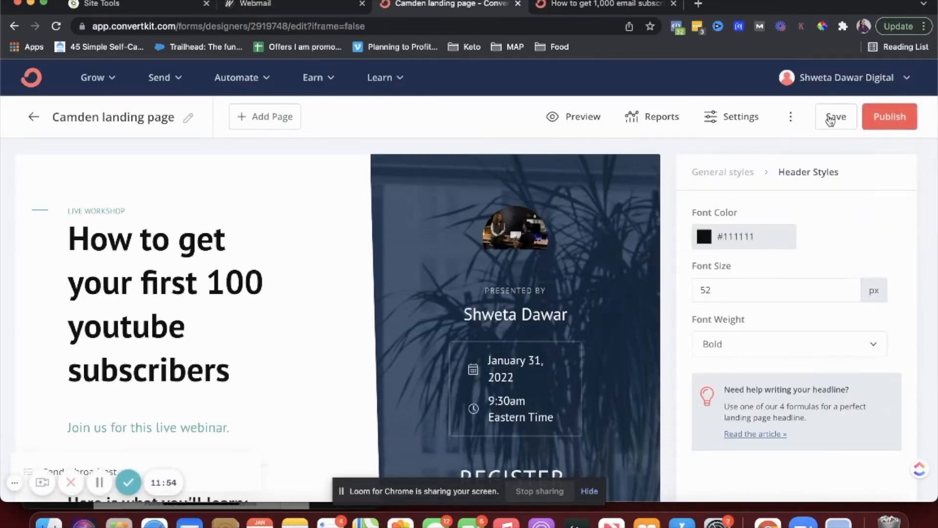
left_click(35, 121)
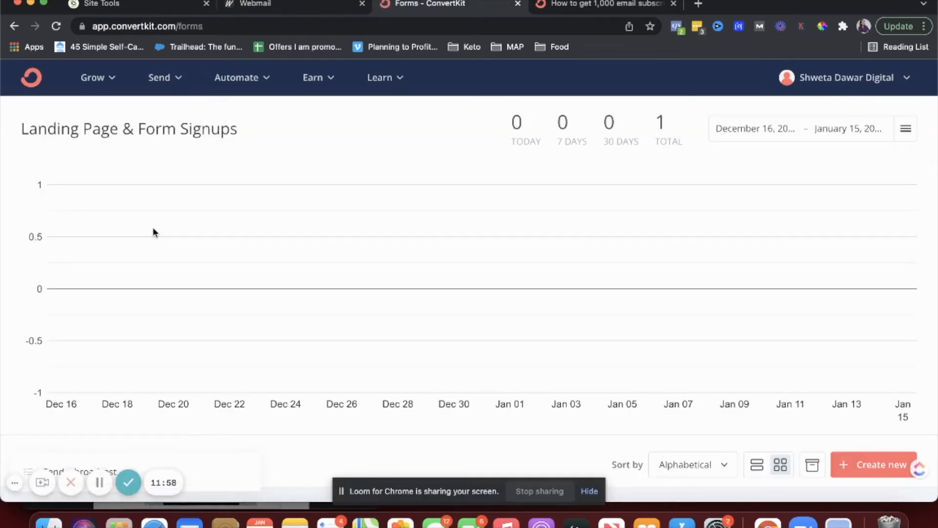
Step: Create a new email sequence named "youtube workshop"
left_click(167, 88)
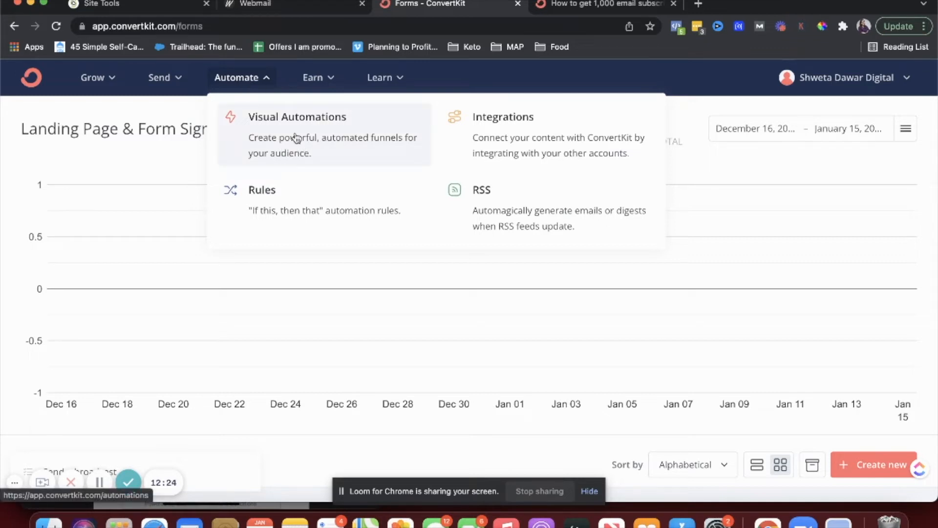
left_click(173, 84)
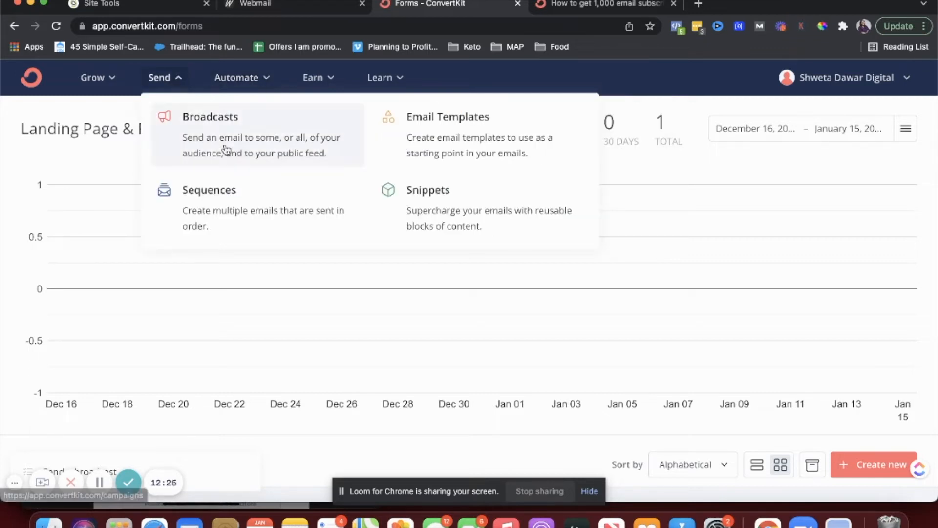
left_click(232, 189)
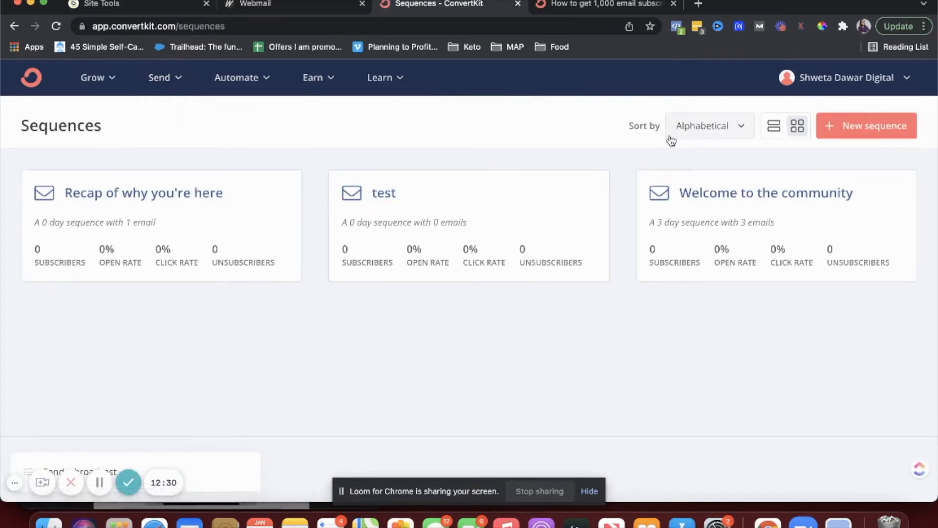
left_click(834, 128)
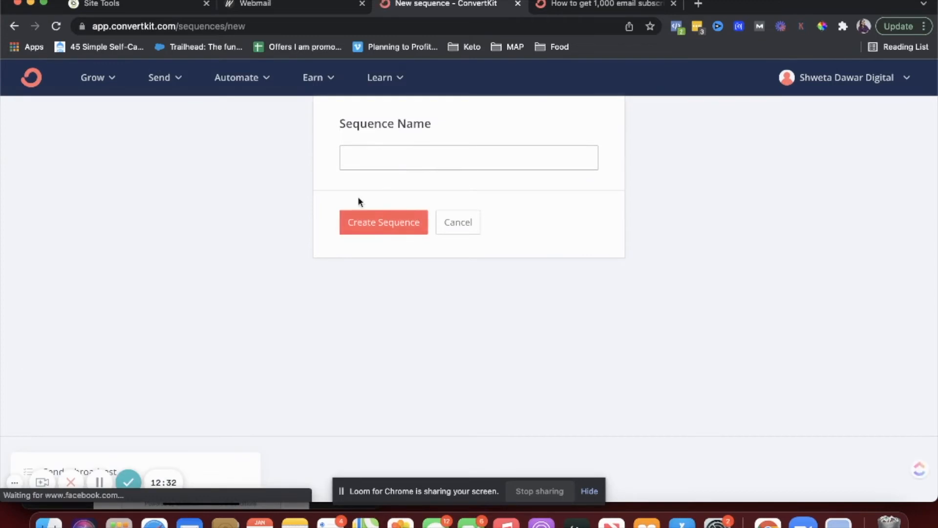
type("youtube")
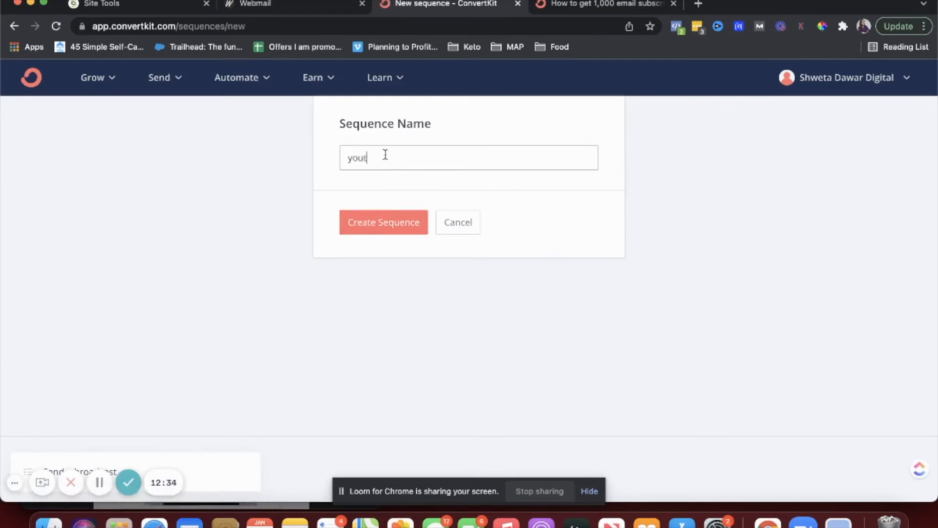
type(" workshop")
left_click(366, 229)
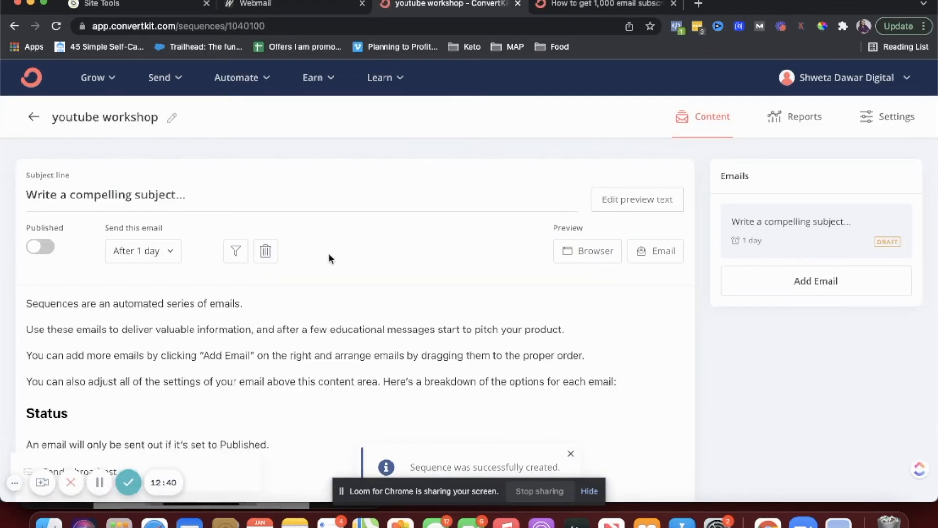
Step: Set the subject line of the sequence's first email to "Youtube is exploding..."
scroll(329, 254, "down", 2)
scroll(329, 254, "up", 2)
triple_click(186, 189)
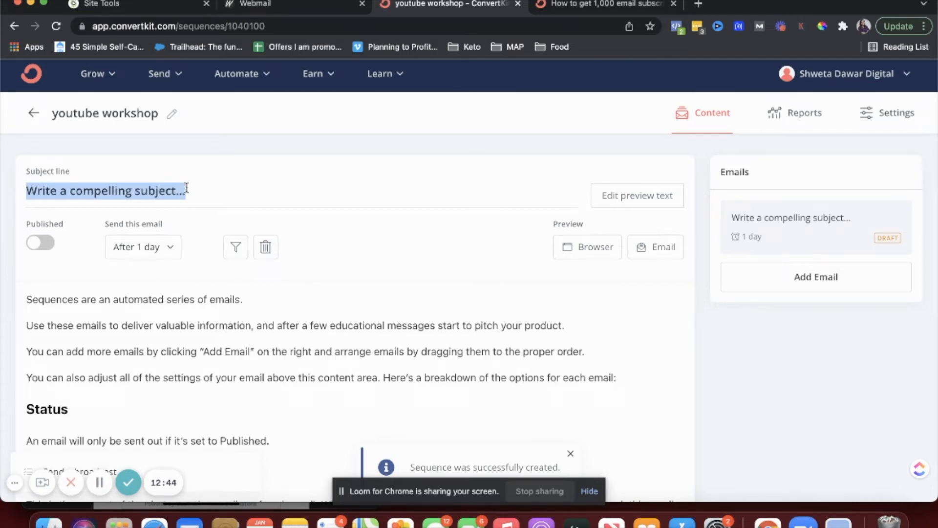
type("Youtube")
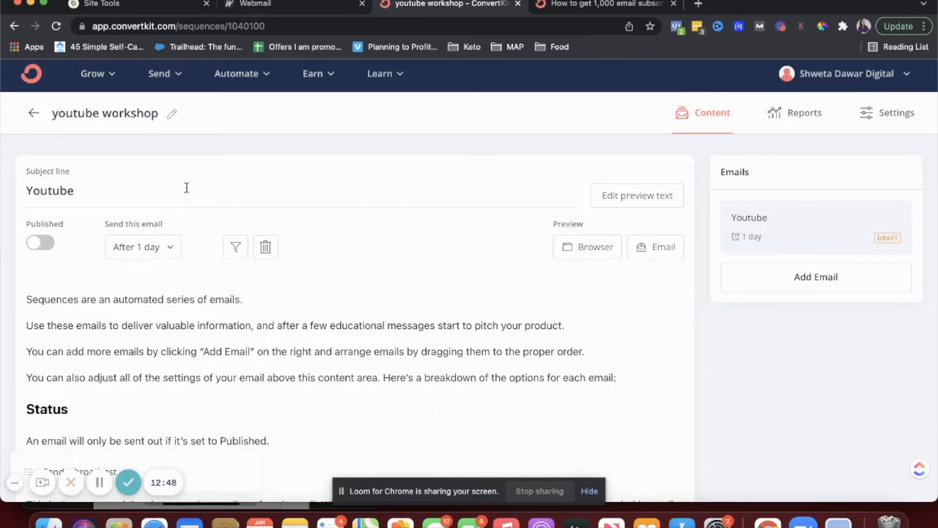
type(" is exploding...")
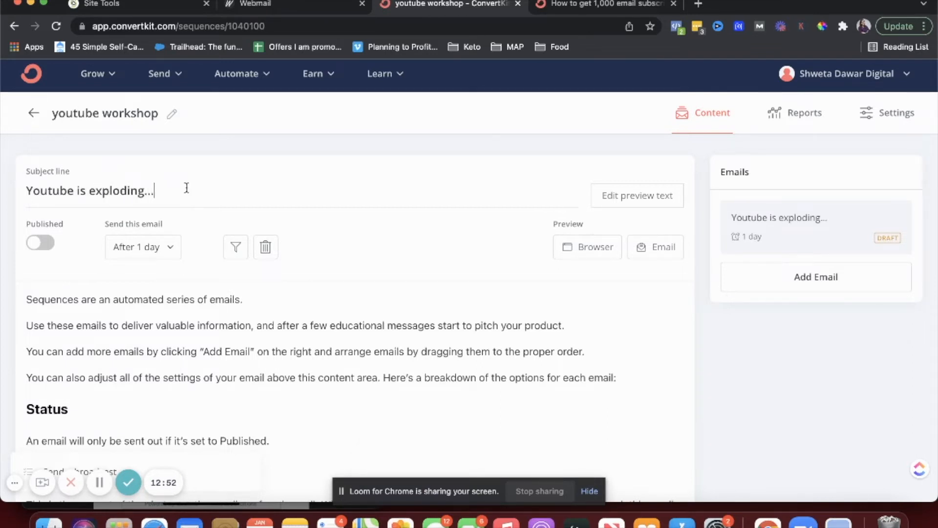
Step: Open the send timing options of the sequence's first email
left_click(147, 252)
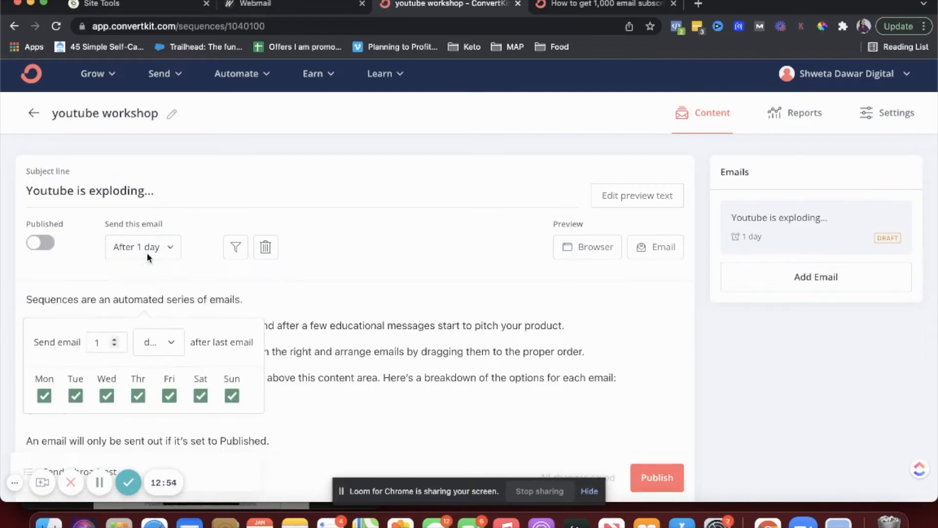
Step: Set the "Youtube is exploding..." email to send 1 hour after the last email and publish it
left_click(148, 341)
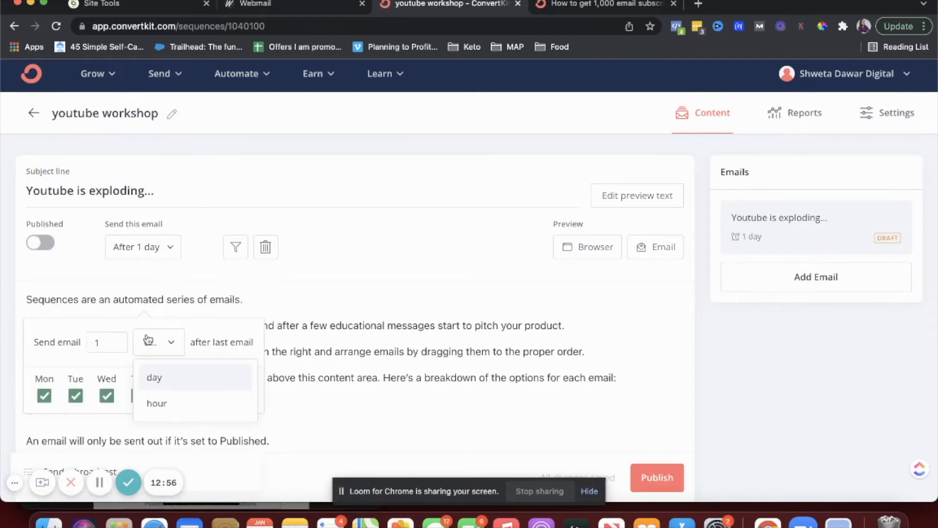
left_click(148, 396)
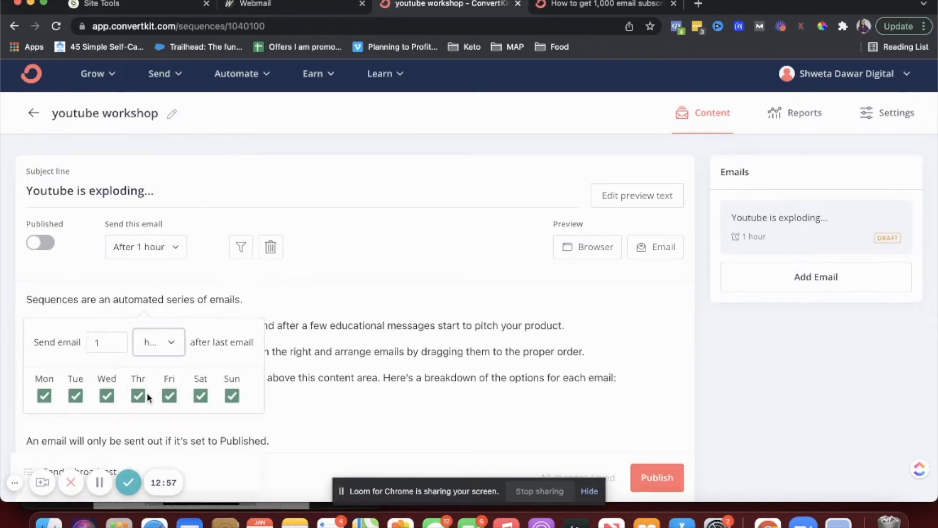
left_click(91, 277)
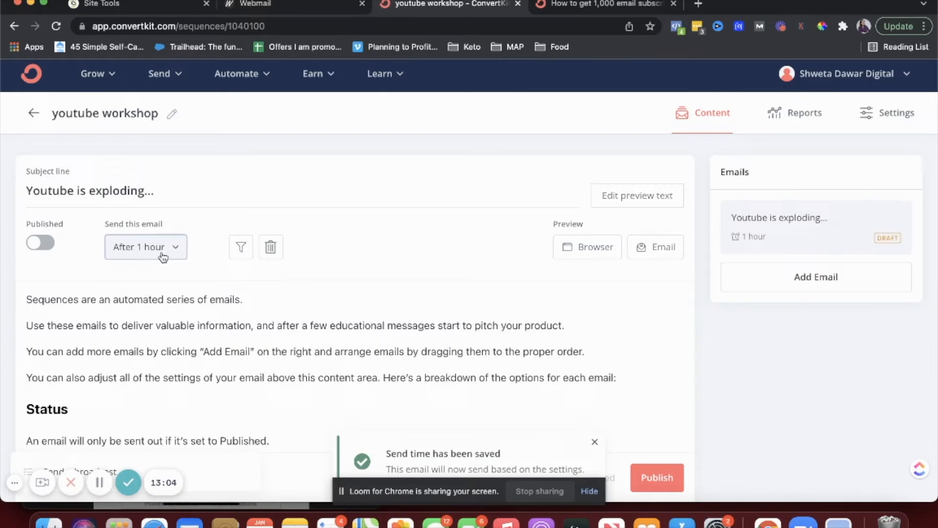
scroll(135, 288, "down", 2)
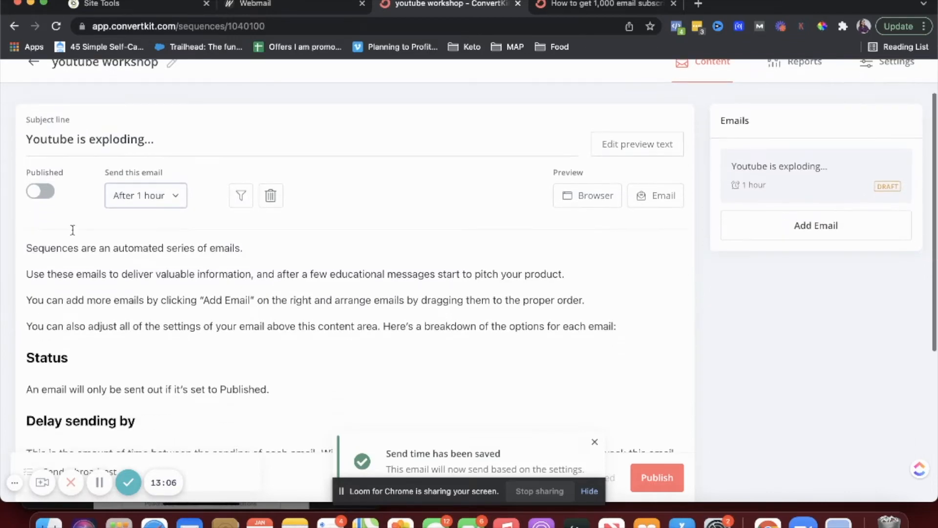
left_click(47, 195)
left_click(369, 328)
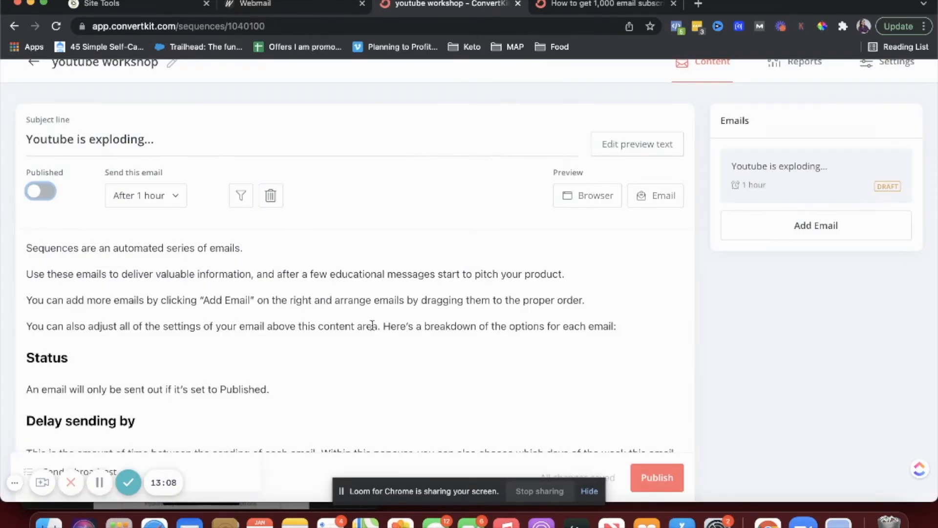
Step: Delete the placeholder body text from the opening line through the Subscriber exclusions heading
scroll(372, 324, "down", 4)
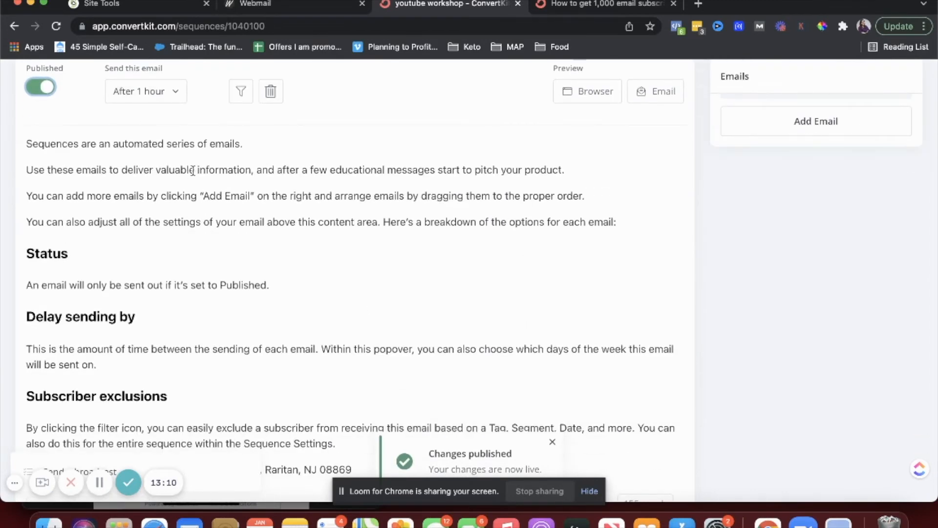
left_click_drag(26, 143, 192, 235)
key("BackSpace")
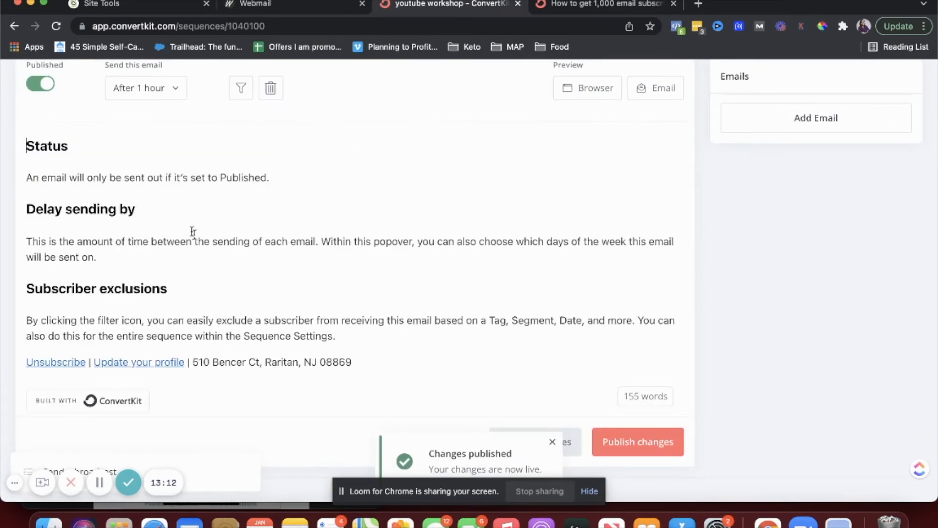
left_click_drag(38, 149, 169, 288)
type("S")
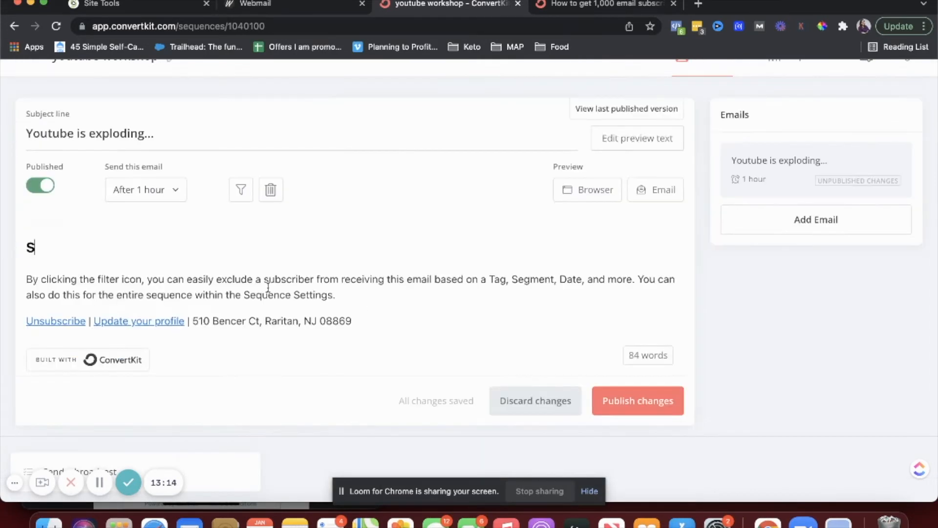
key("BackSpace")
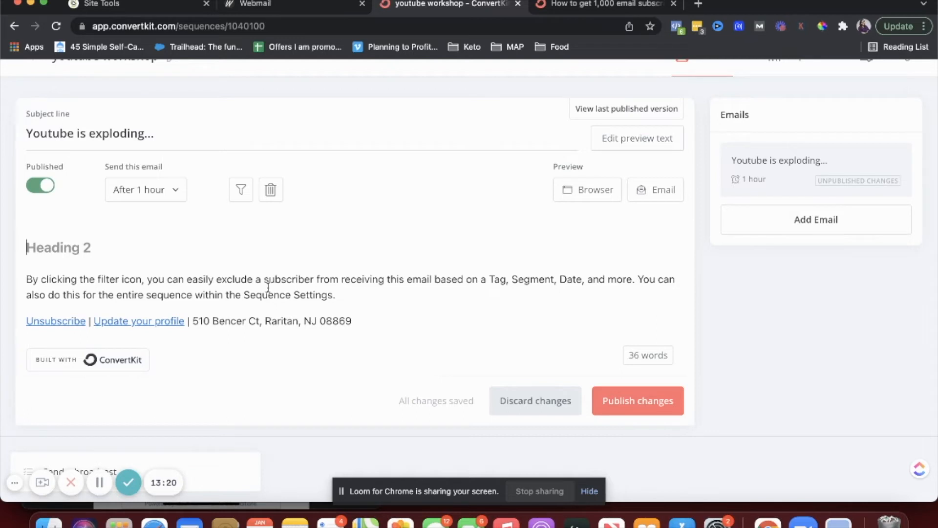
type("Hey")
key("BackSpace")
key("BackSpace")
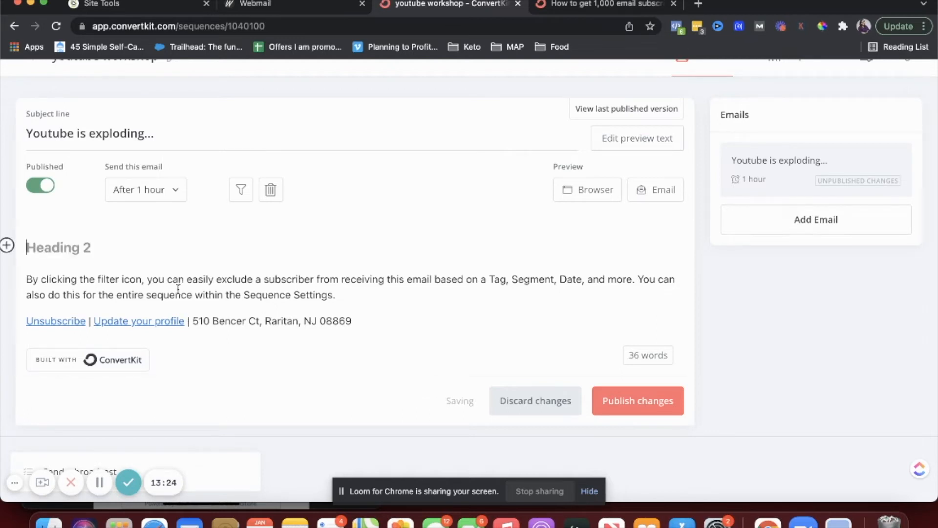
triple_click(337, 297)
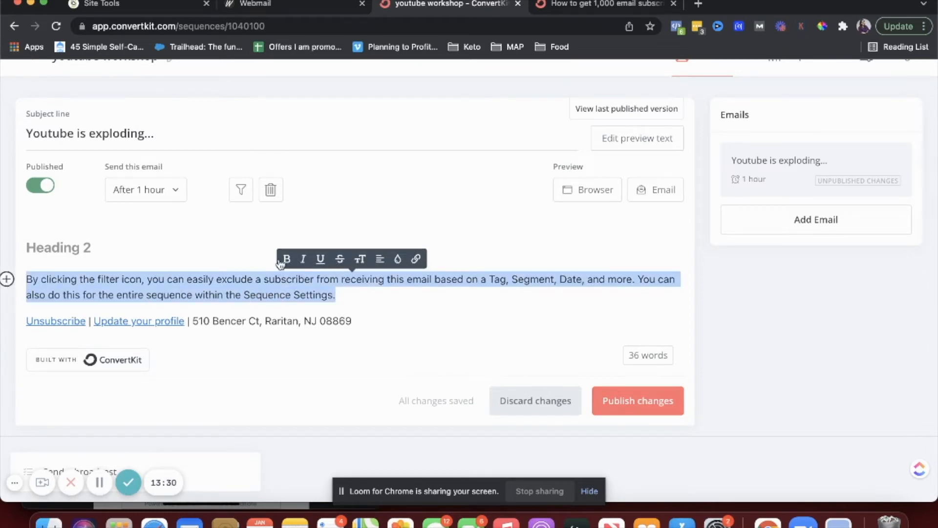
left_click(299, 295)
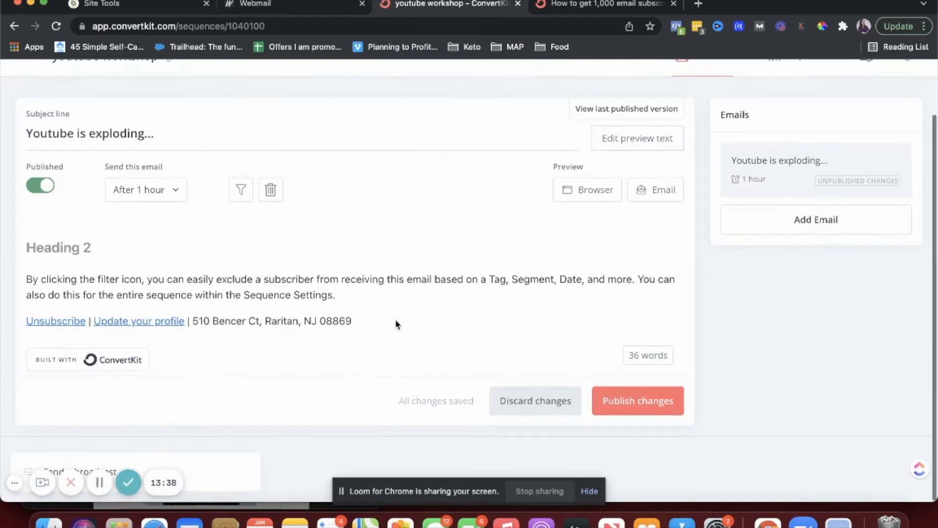
Step: Publish the body changes made to the "Youtube is exploding..." email
scroll(395, 319, "up", 2)
scroll(394, 318, "up", 1)
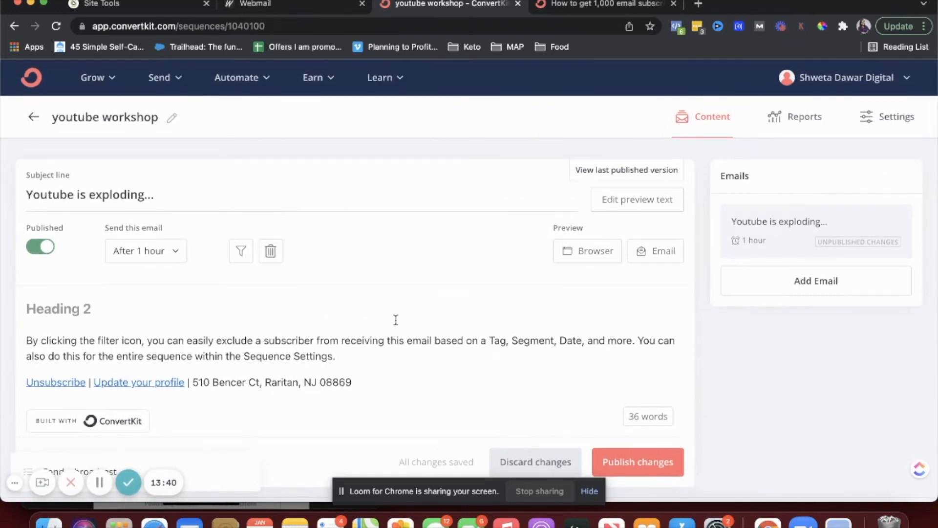
scroll(397, 319, "down", 2)
left_click(602, 398)
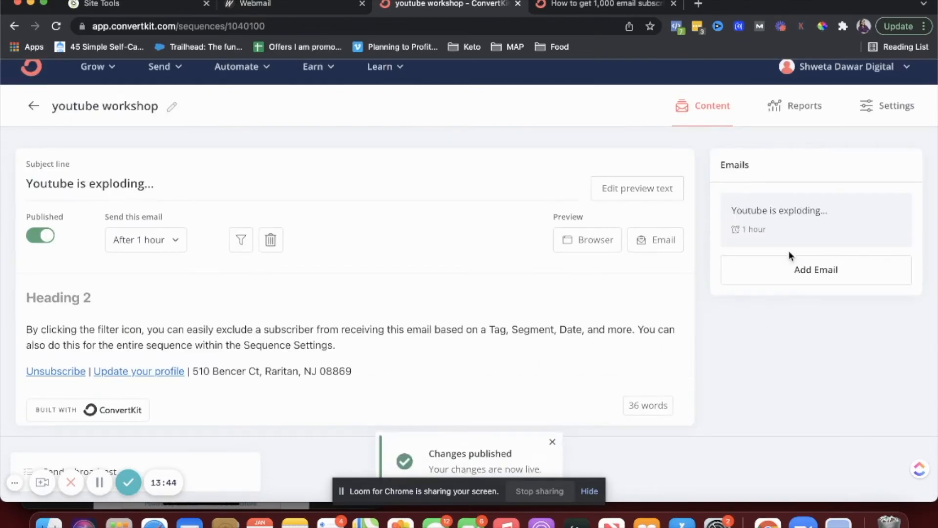
Step: Add a second email to the sequence with the subject line "Are you ready for the workshop..."
left_click(791, 267)
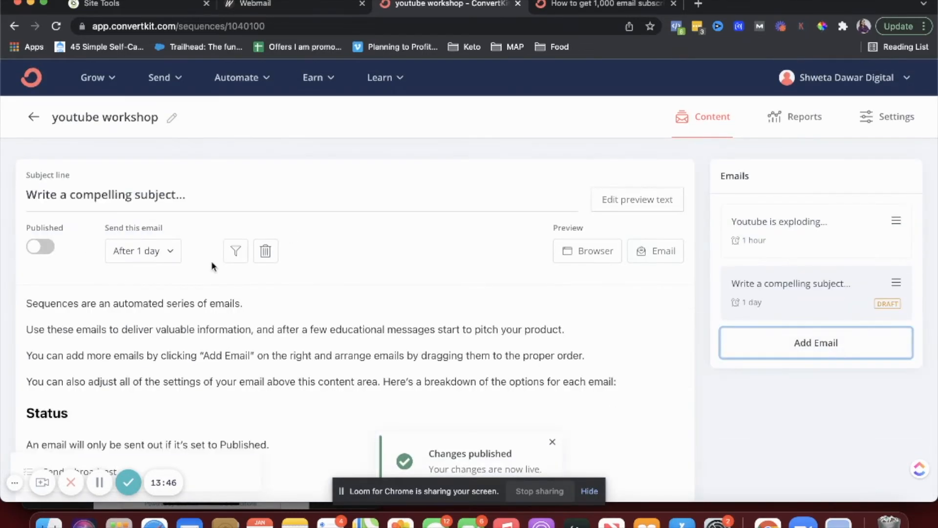
left_click(163, 250)
left_click(191, 210)
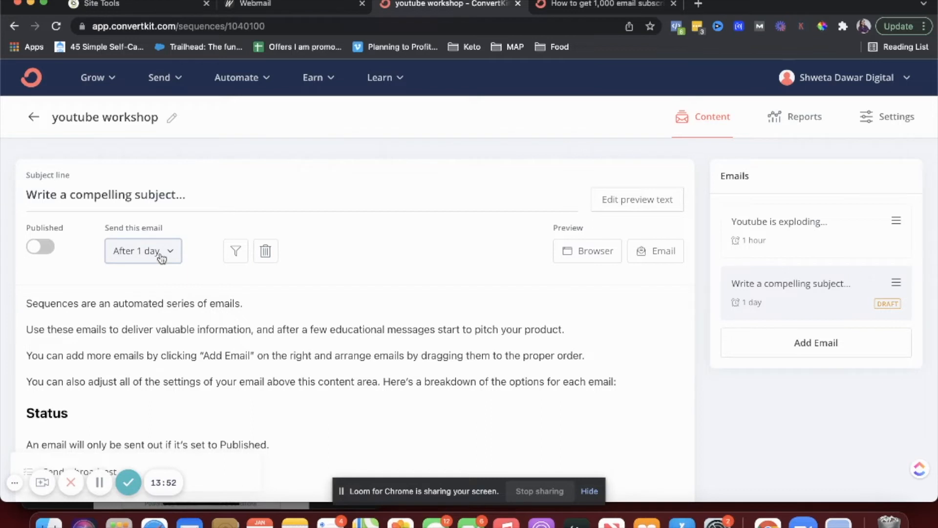
left_click(114, 194)
triple_click(112, 194)
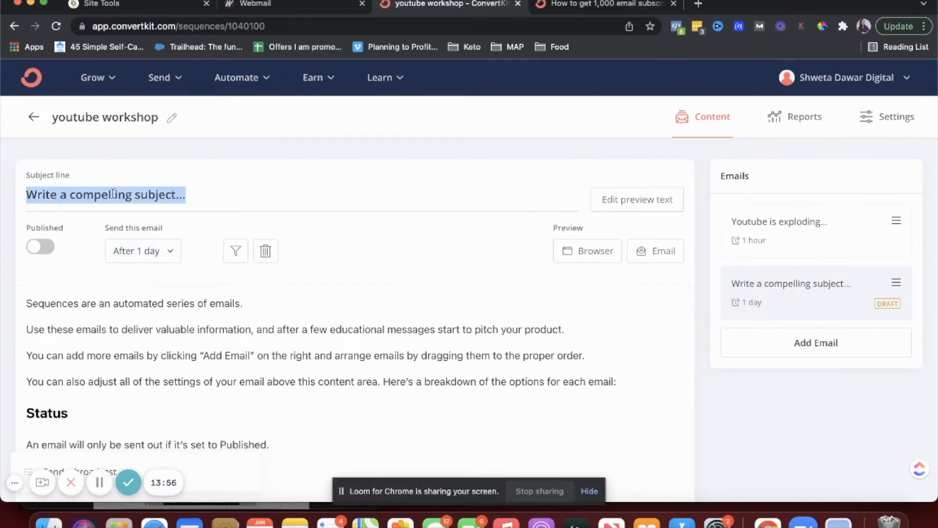
type("Are you ")
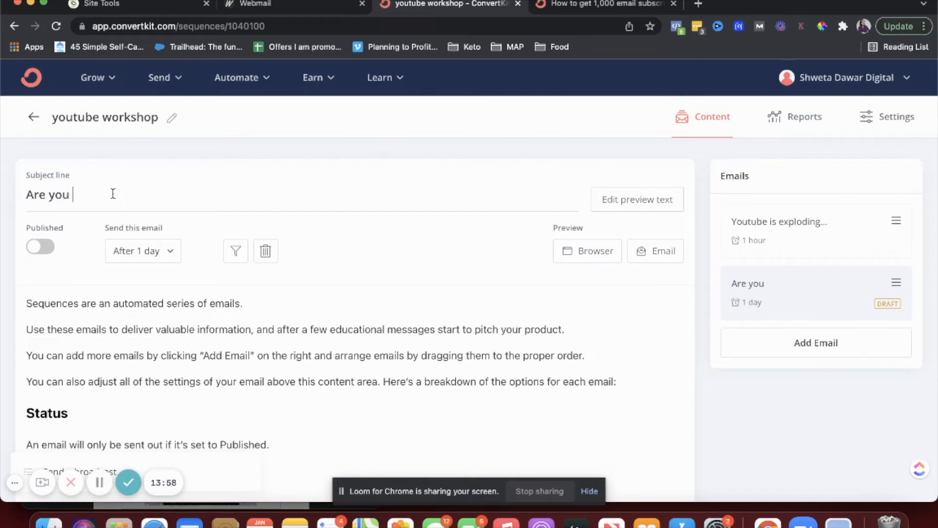
type("ready for the ")
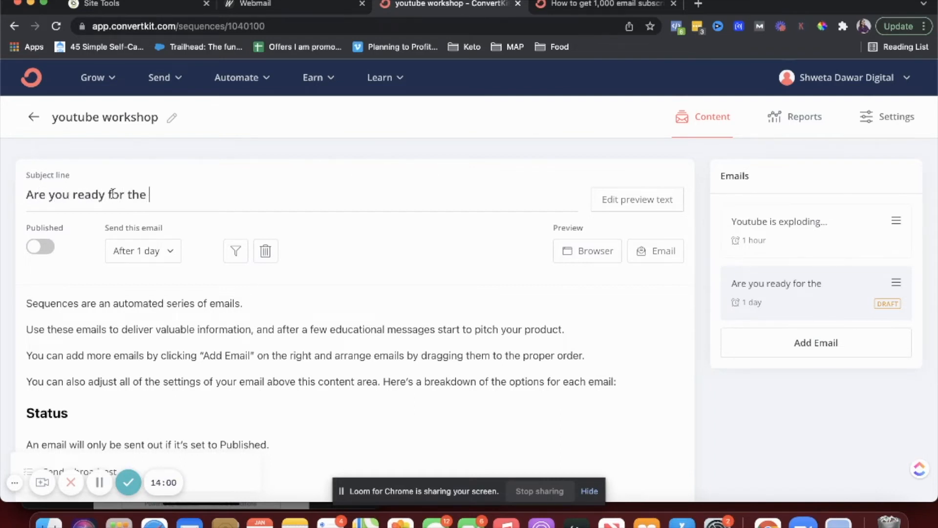
type("workshop")
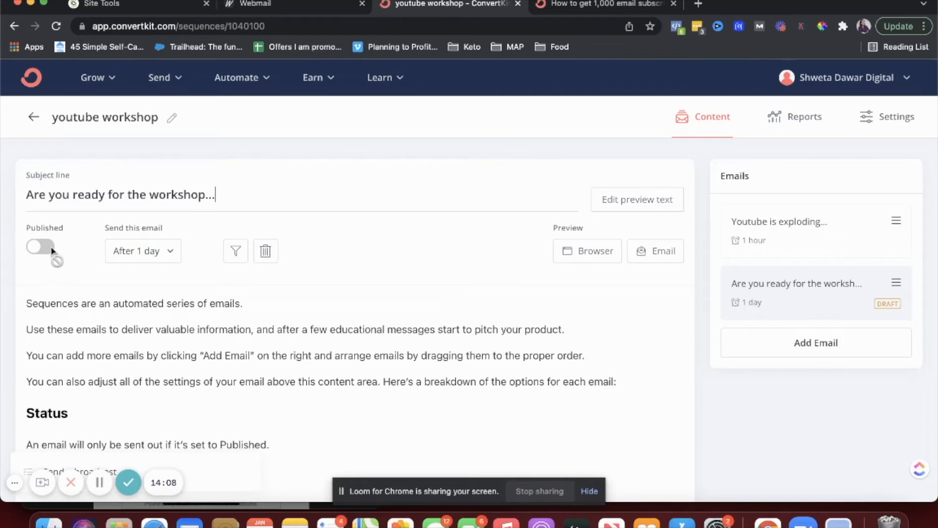
Step: Delete the introductory placeholder paragraphs above the Status heading in the second email
scroll(85, 318, "down", 2)
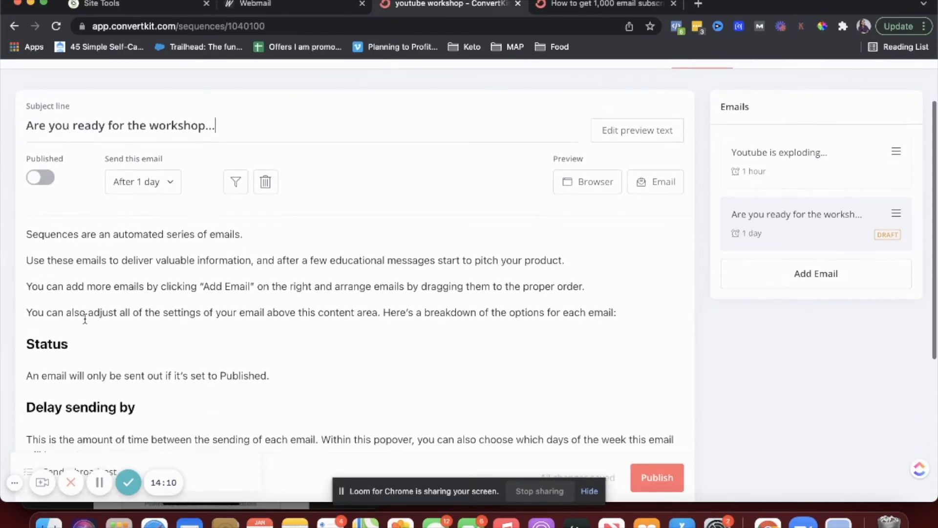
left_click_drag(38, 235, 184, 329)
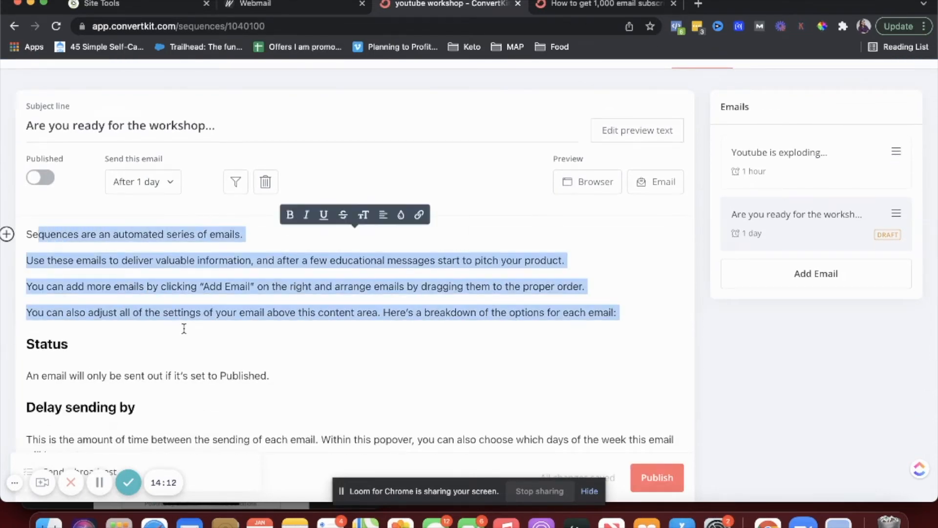
key("BackSpace")
Step: Publish the "Are you ready for the workshop..." email together with its body changes
left_click(47, 178)
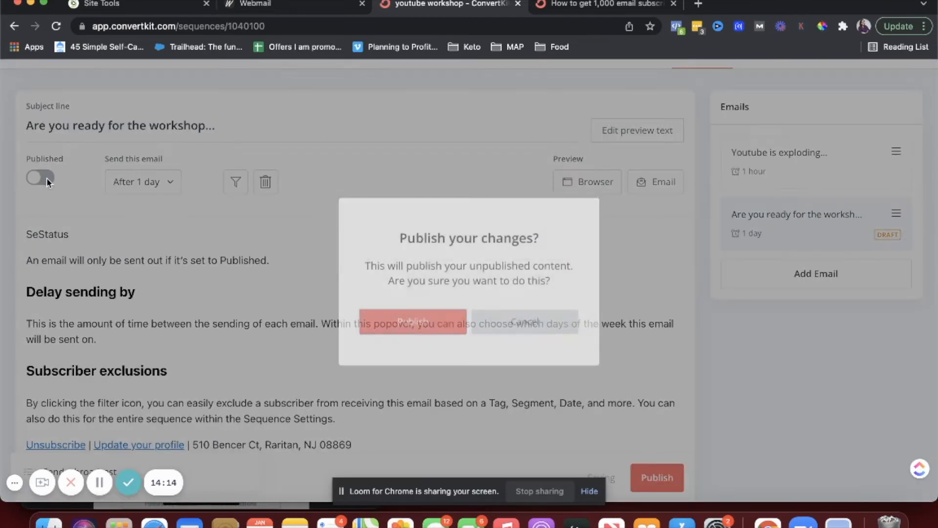
left_click(439, 330)
scroll(511, 369, "down", 2)
scroll(512, 371, "down", 1)
scroll(512, 371, "up", 1)
scroll(512, 372, "down", 1)
left_click(643, 421)
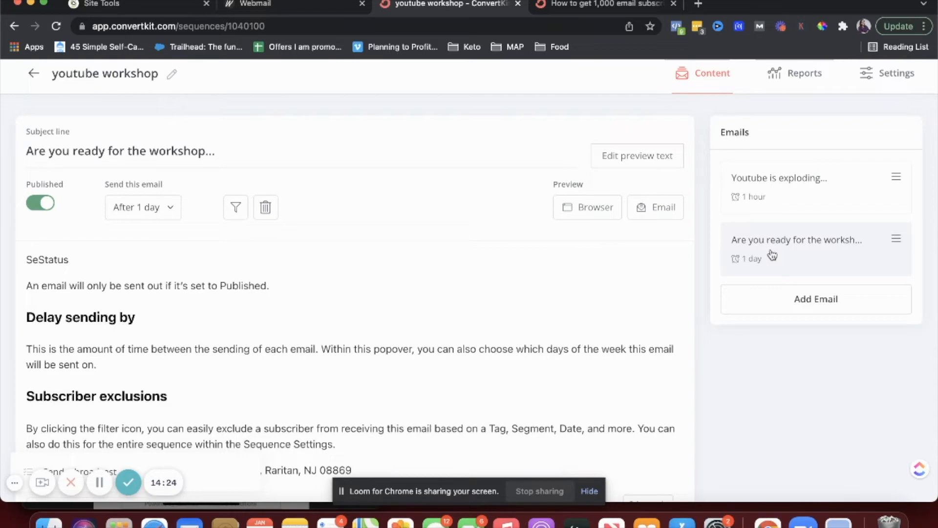
Step: Add a third email to the sequence with the subject line "Behind the scenes...."
left_click(784, 291)
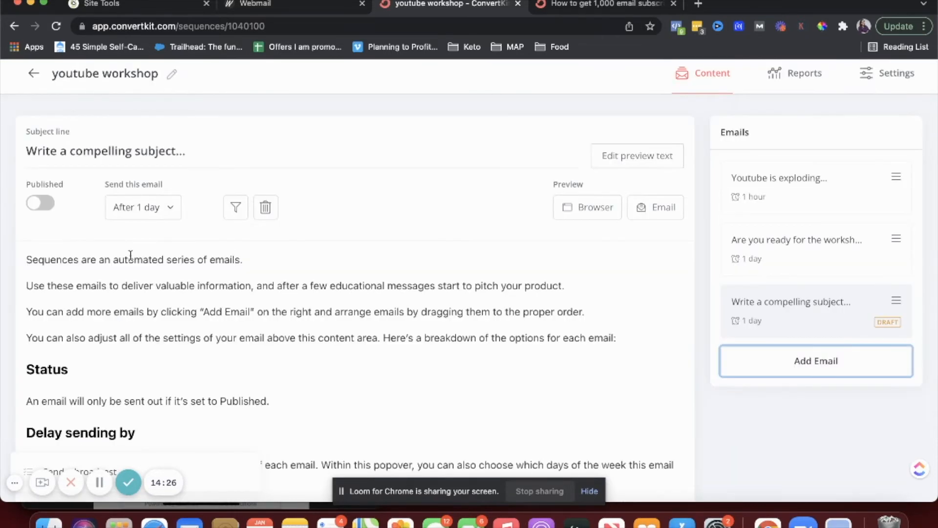
triple_click(91, 151)
type("B")
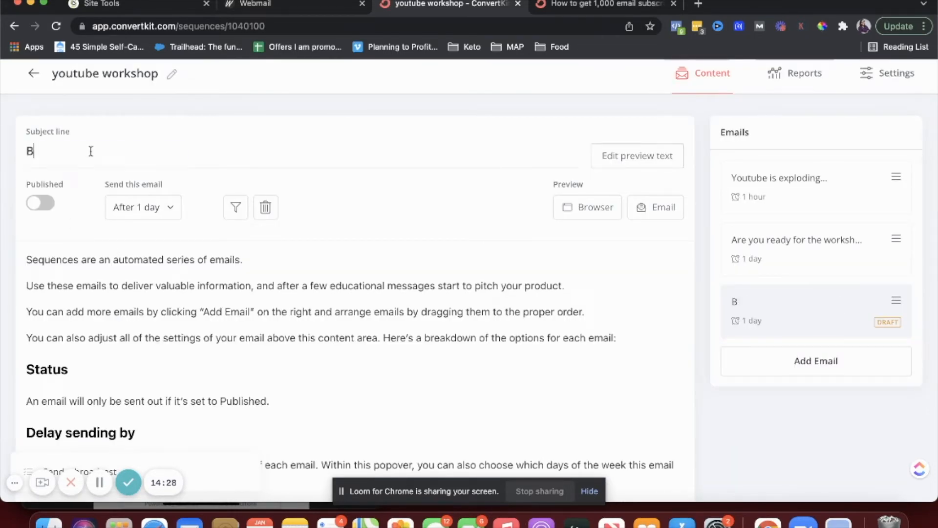
type("ewhind the s")
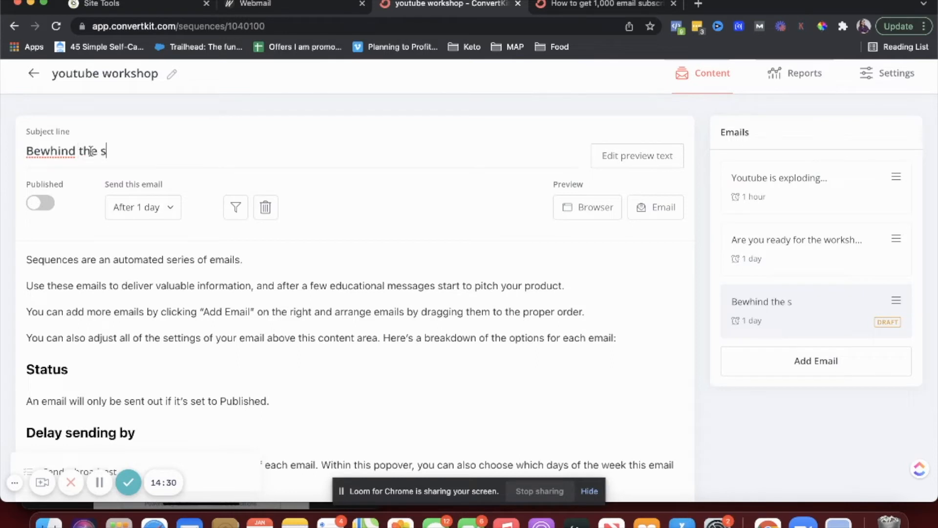
type("cenes....")
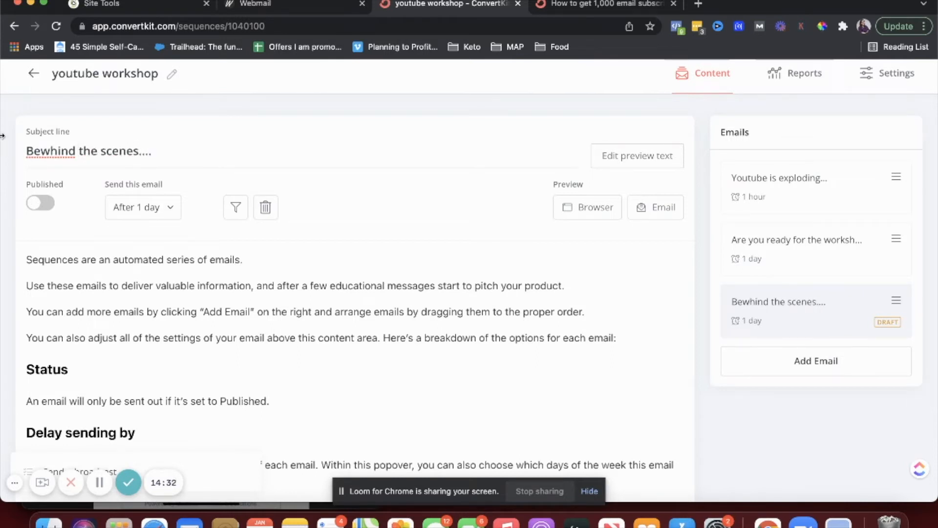
left_click(48, 151)
key("BackSpace")
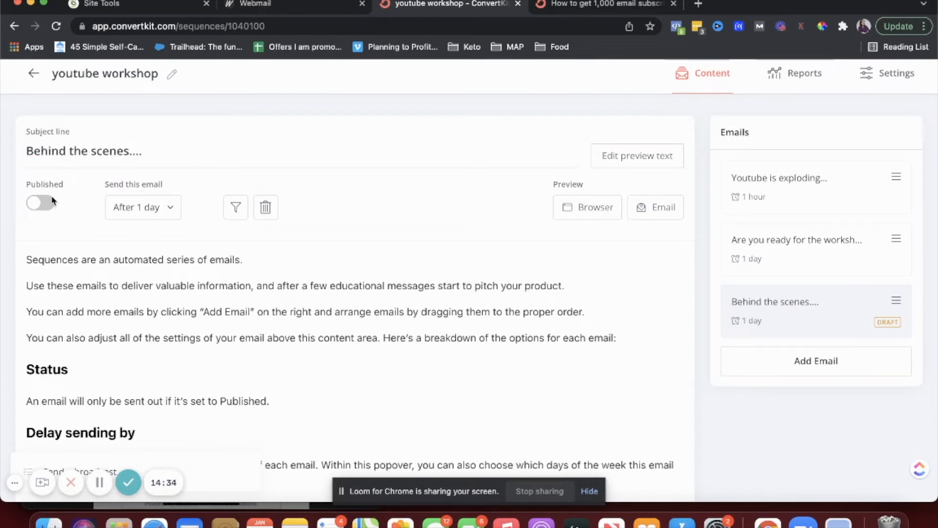
Step: Delete the opening placeholder line of the "Behind the scenes...." email and publish the email
left_click(129, 209)
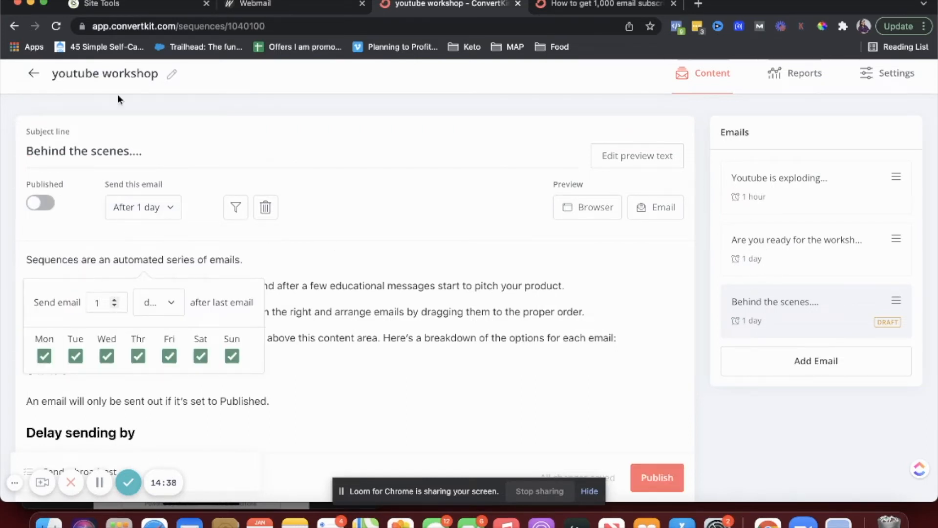
left_click(171, 244)
triple_click(180, 259)
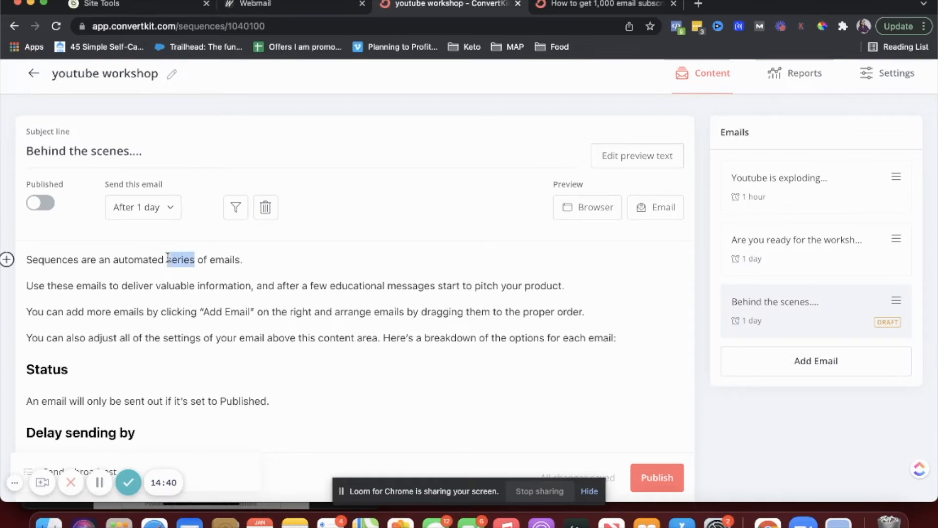
key("BackSpace")
left_click(49, 204)
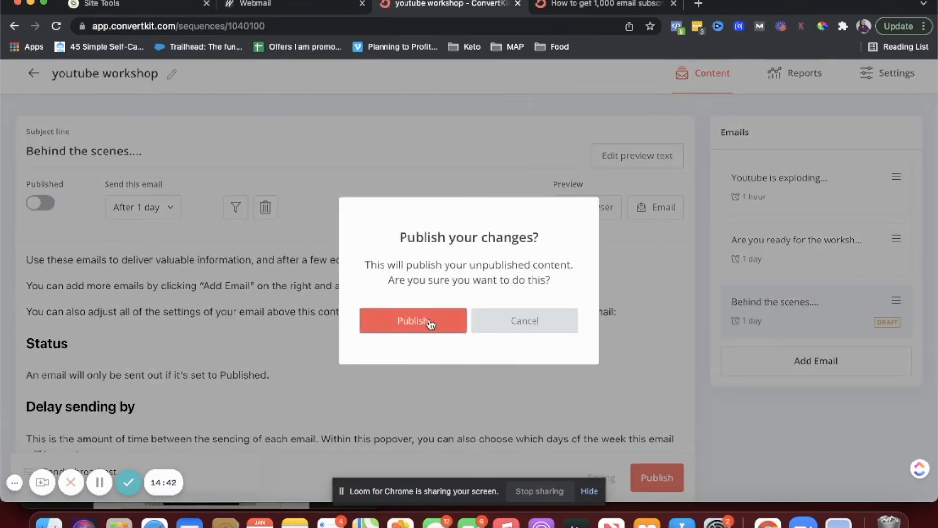
left_click(430, 321)
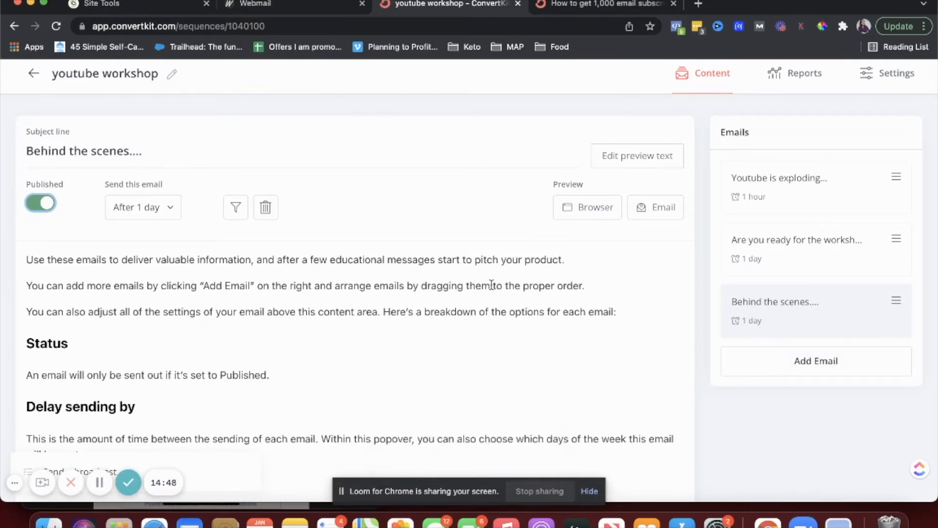
scroll(493, 283, "down", 3)
scroll(492, 285, "down", 2)
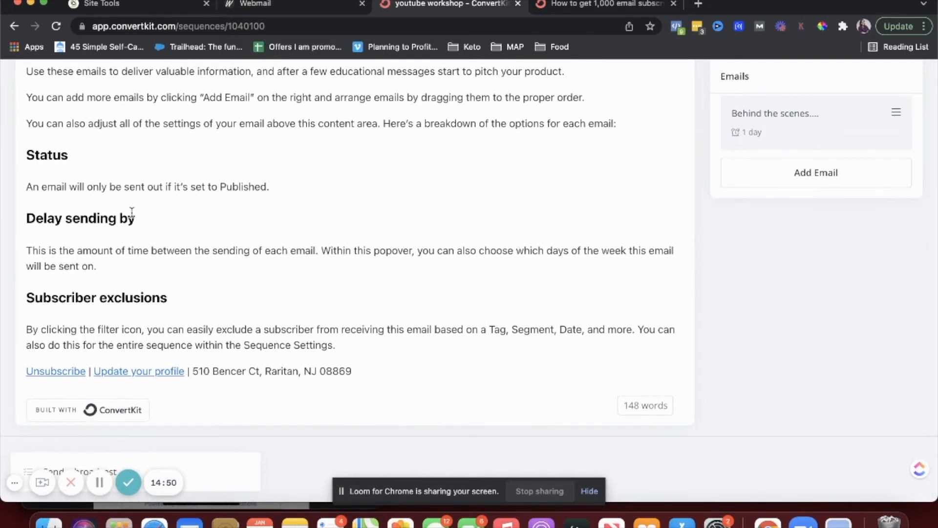
scroll(132, 214, "up", 4)
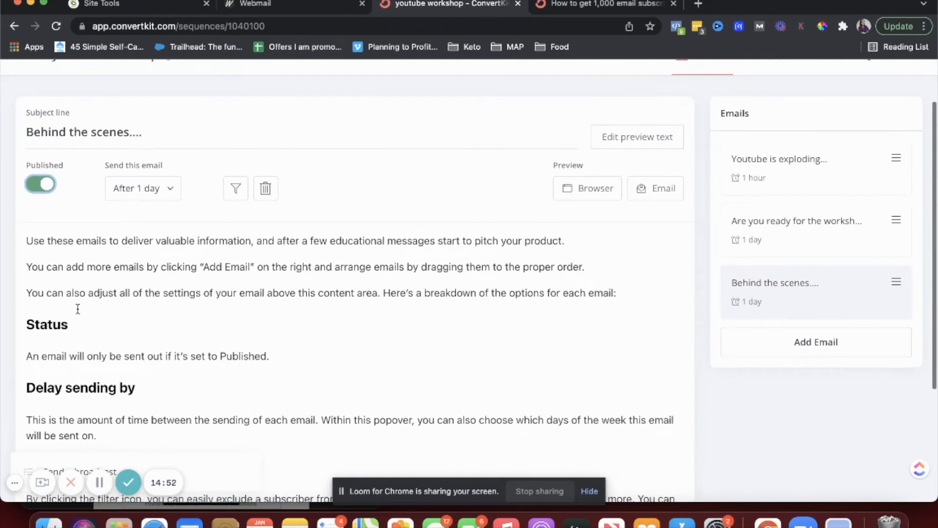
Step: Insert a blank line above the Status heading and browse the content blocks that can be added there
key("Return")
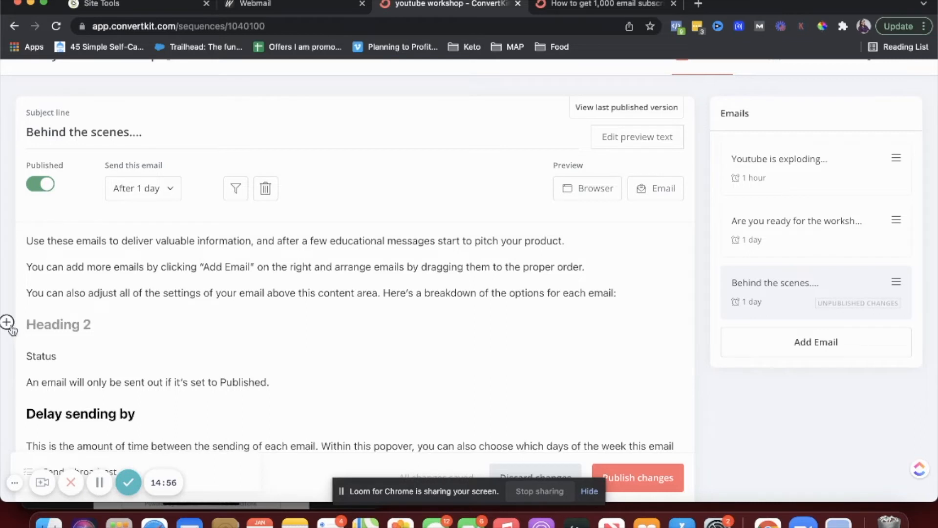
left_click(7, 323)
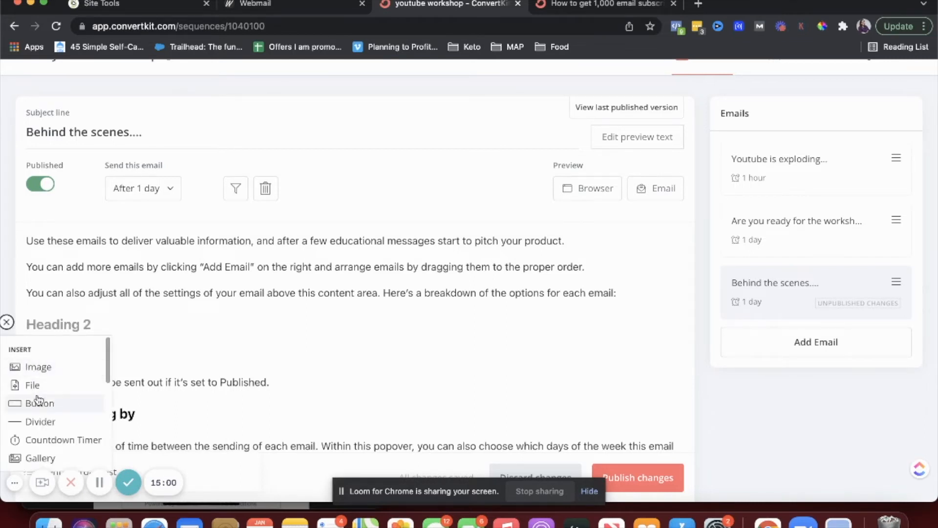
scroll(38, 400, "down", 2)
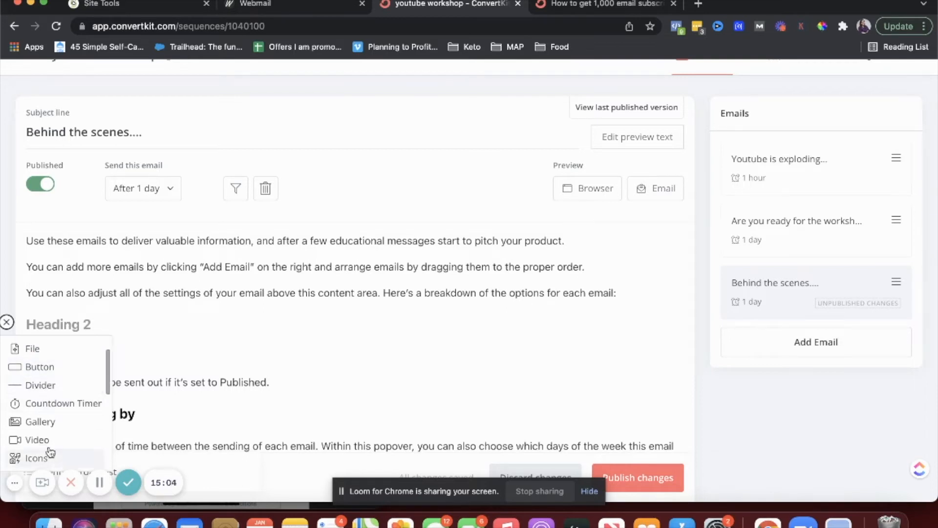
scroll(50, 446, "down", 2)
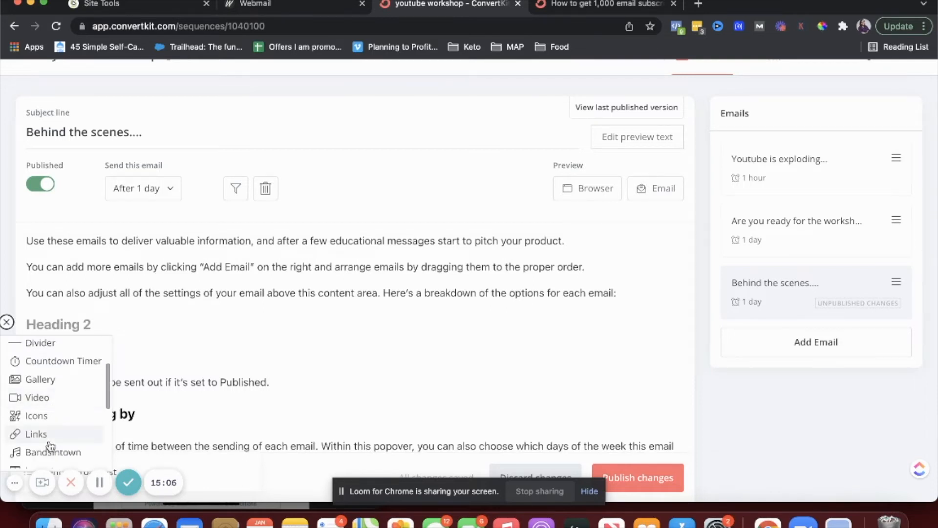
scroll(50, 446, "down", 4)
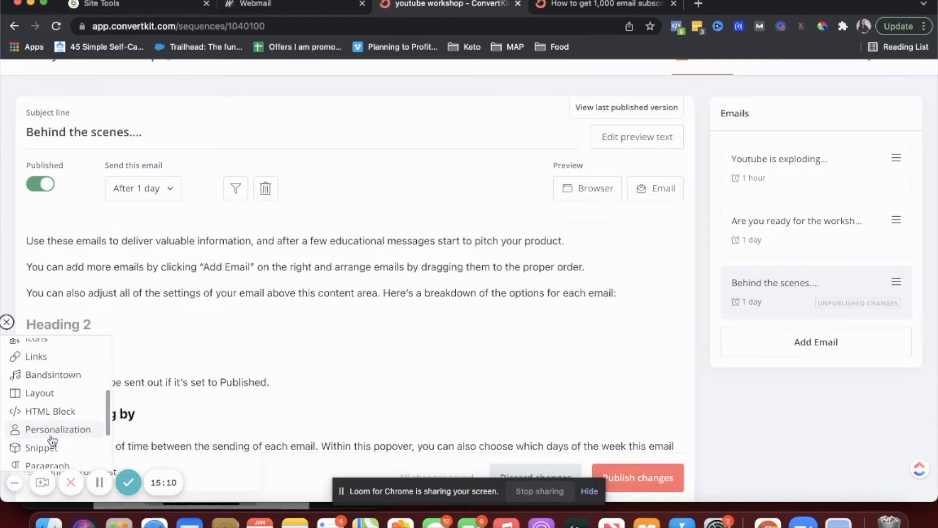
scroll(107, 351, "up", 4)
scroll(107, 351, "up", 2)
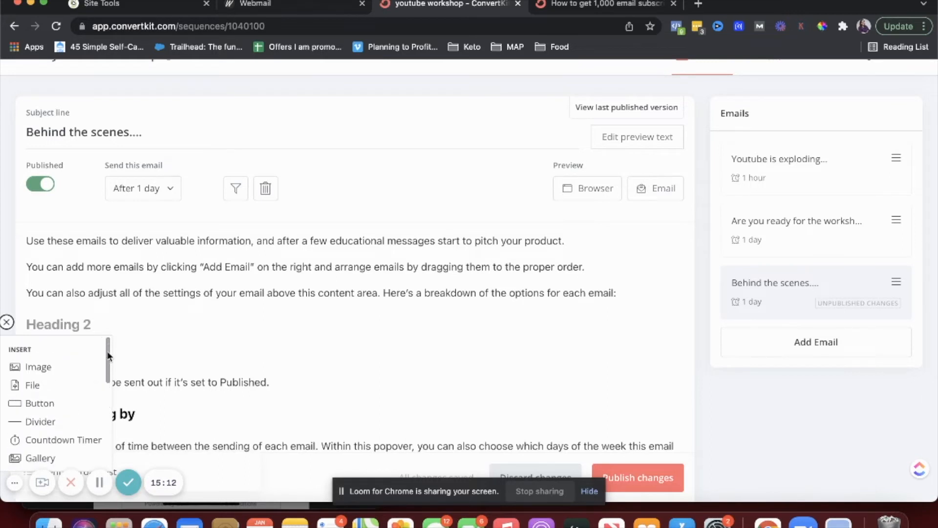
Step: Add the greeting "Hey" followed by the subscriber first name personalization at the start of the "Behind the scenes...." email body
left_click(23, 240)
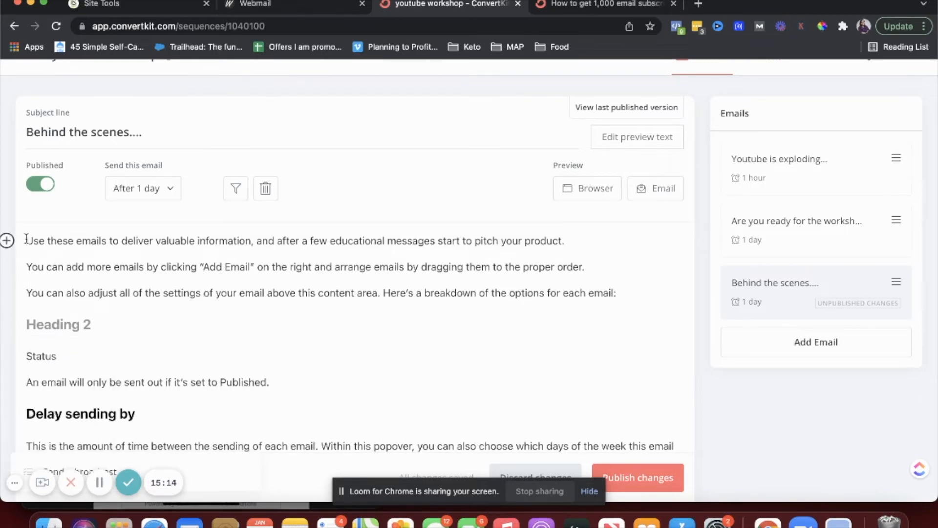
key("Return")
key("Return")
type("Hey")
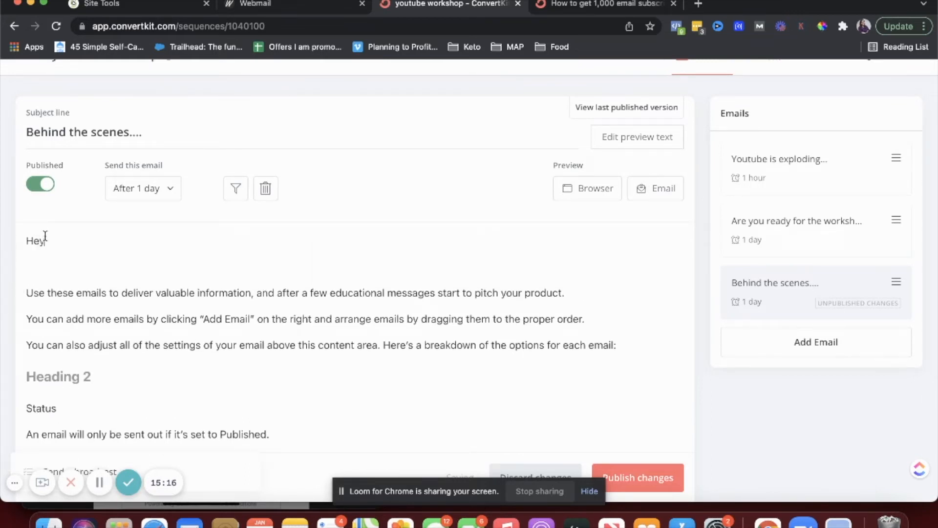
left_click(7, 241)
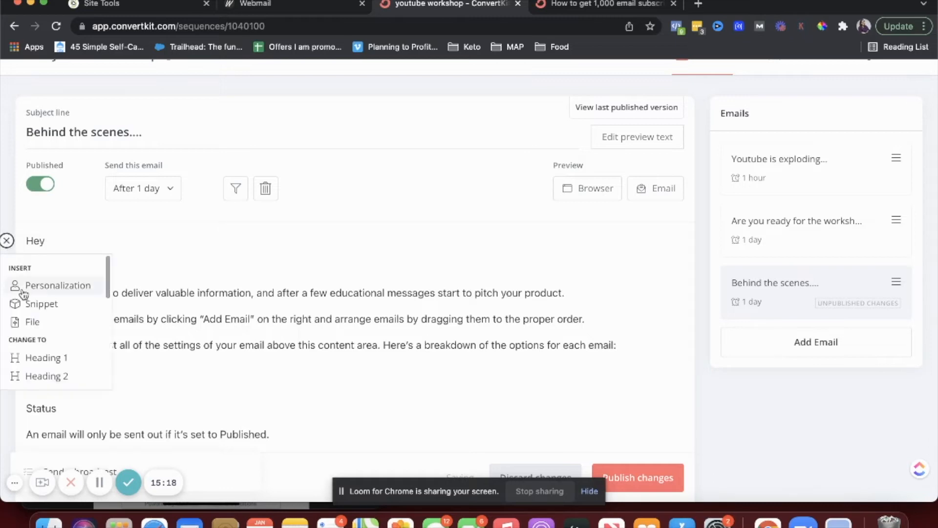
left_click(44, 288)
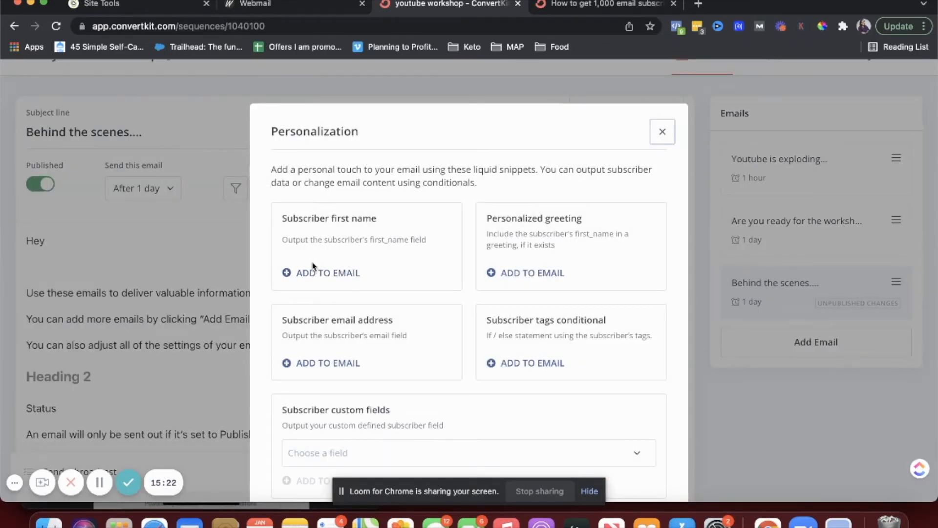
left_click(313, 266)
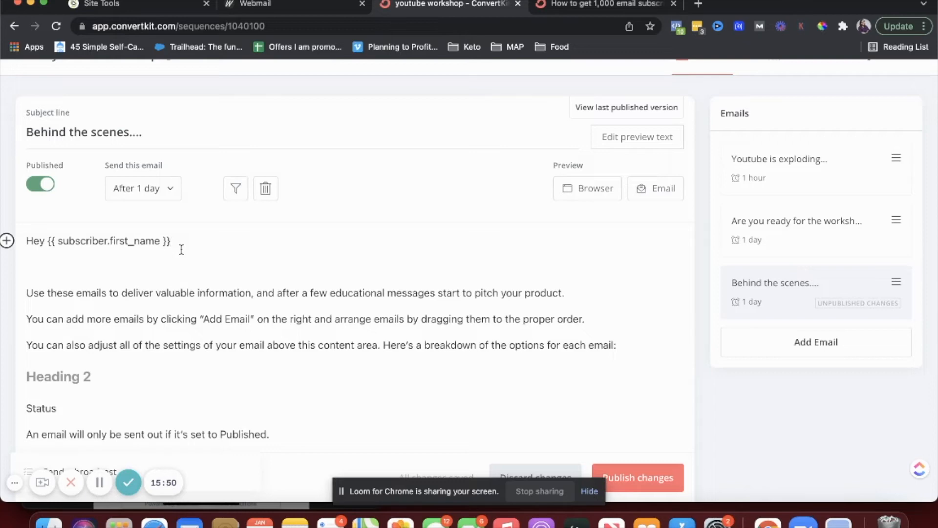
Step: Publish the body changes of the "Behind the scenes...." email
double_click(144, 238)
scroll(311, 332, "down", 3)
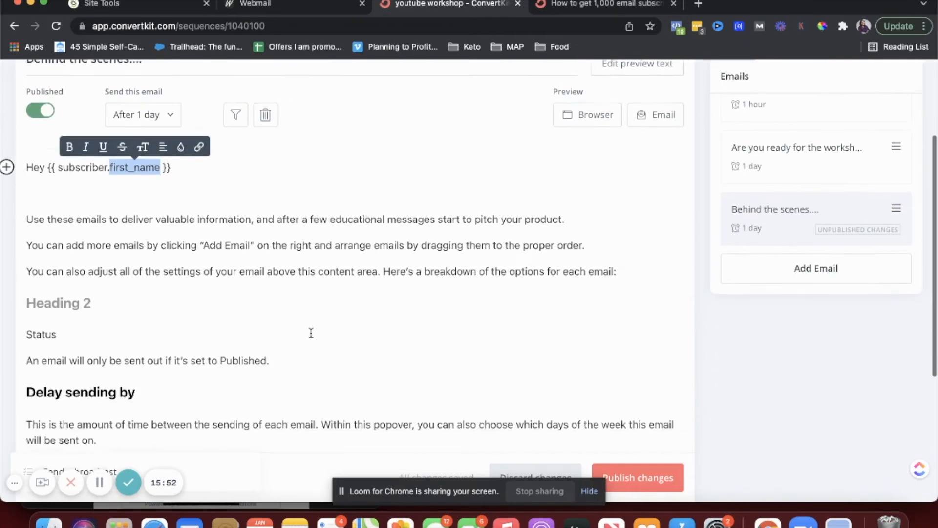
left_click(628, 479)
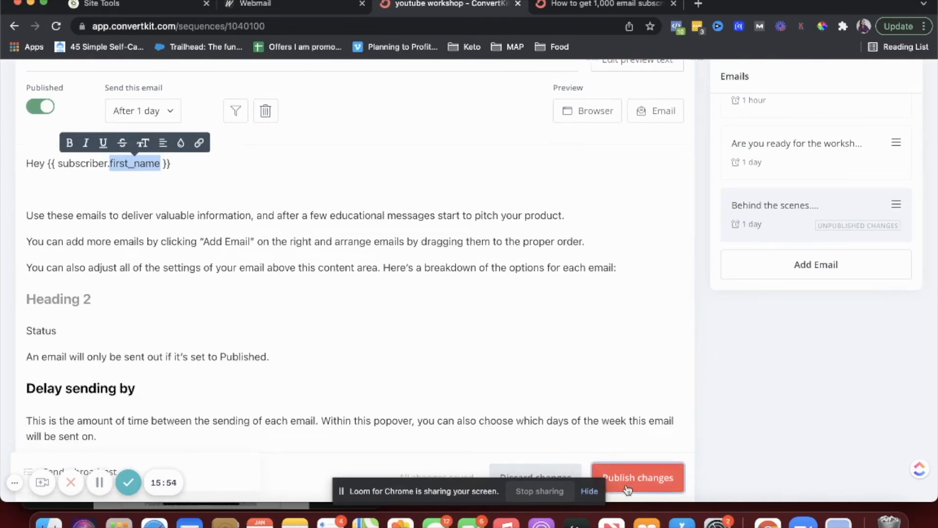
scroll(554, 353, "up", 5)
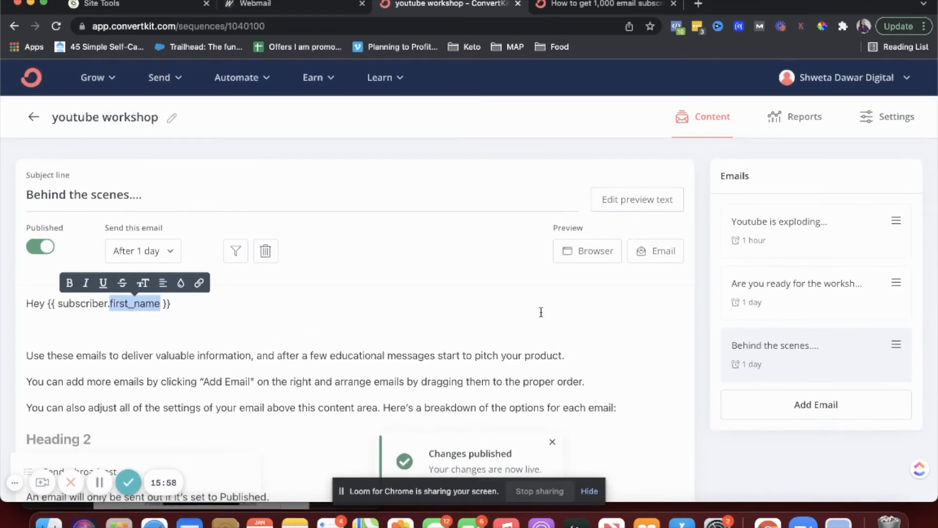
Step: Create a visual automation from scratch and look through the forms available for its Joins a form trigger
left_click(252, 91)
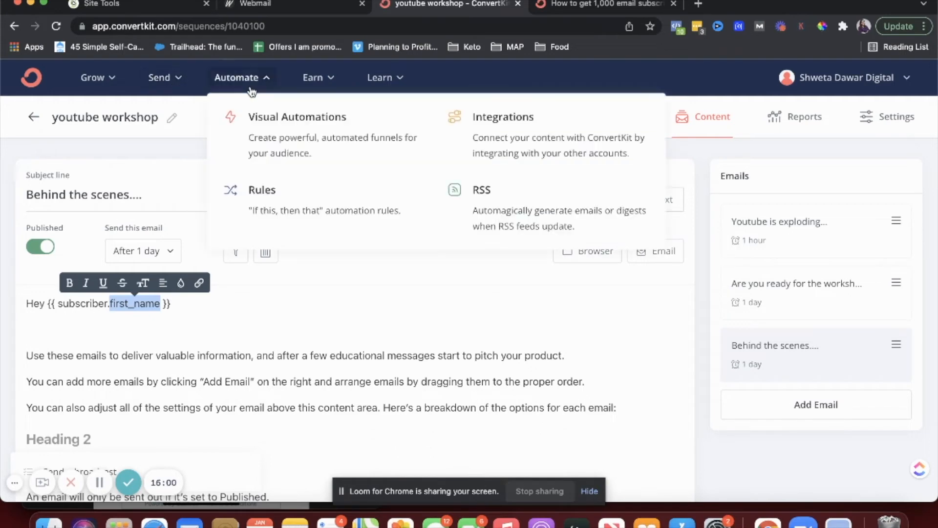
left_click(276, 142)
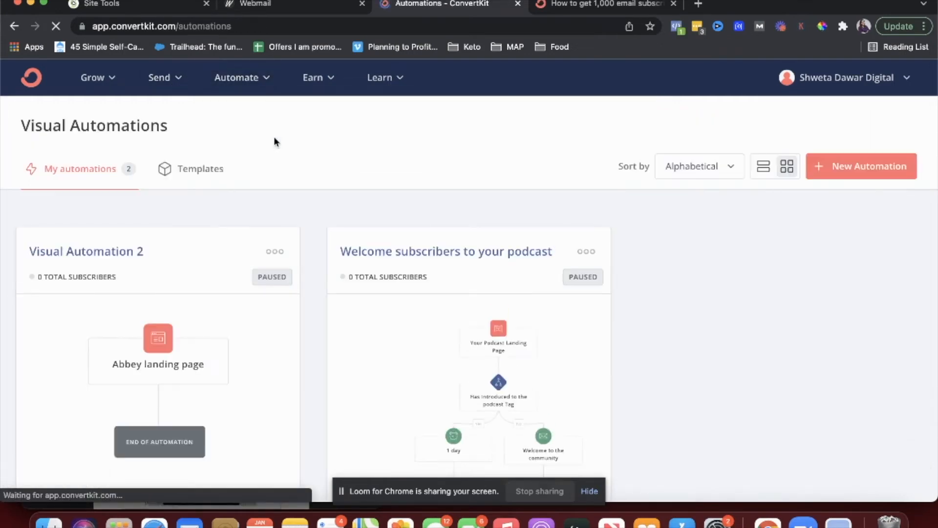
left_click(816, 165)
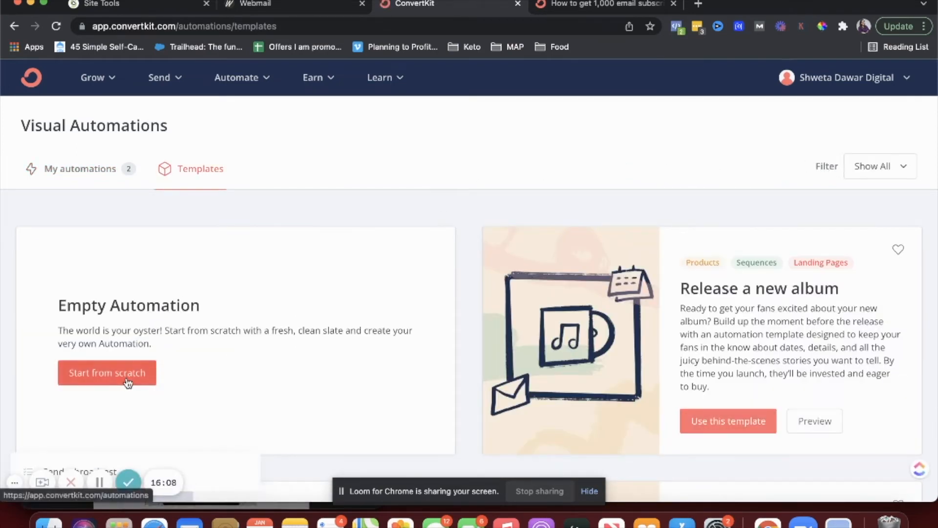
left_click(128, 383)
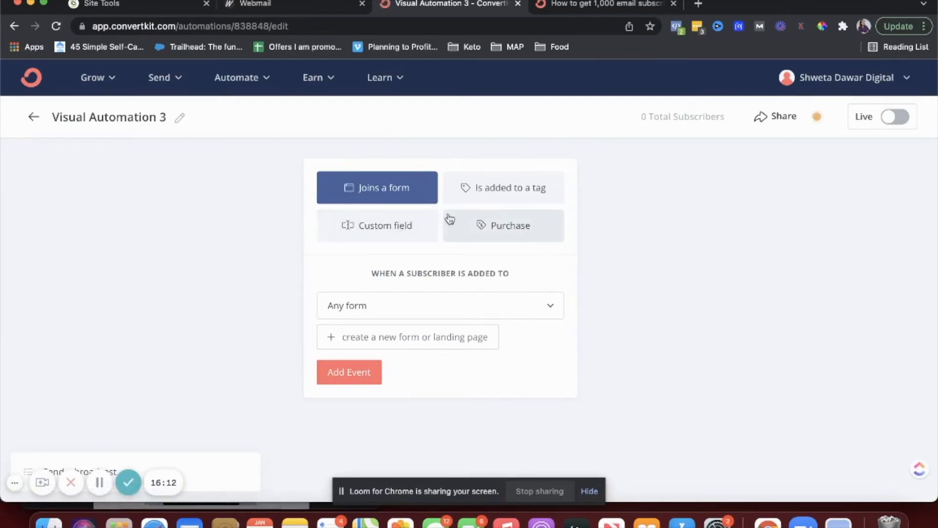
scroll(365, 272, "down", 2)
left_click(368, 259)
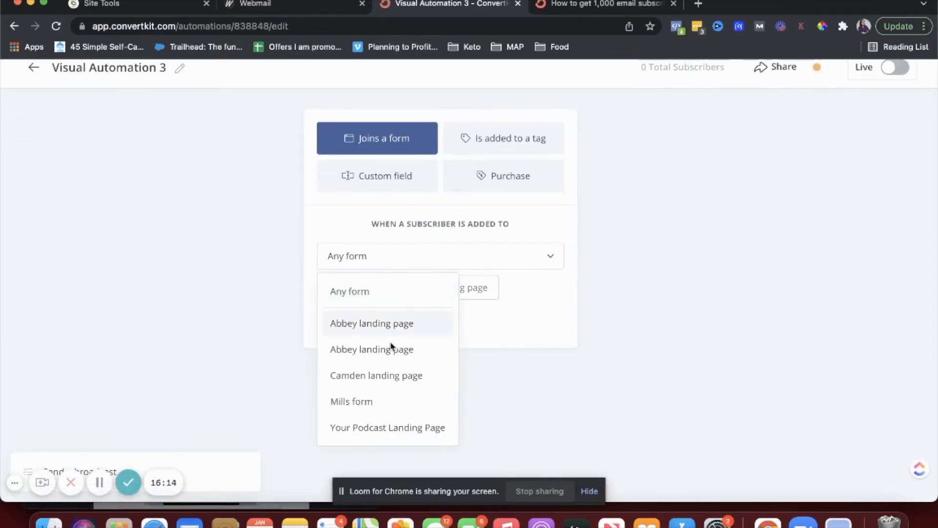
left_click(286, 380)
scroll(208, 85, "up", 2)
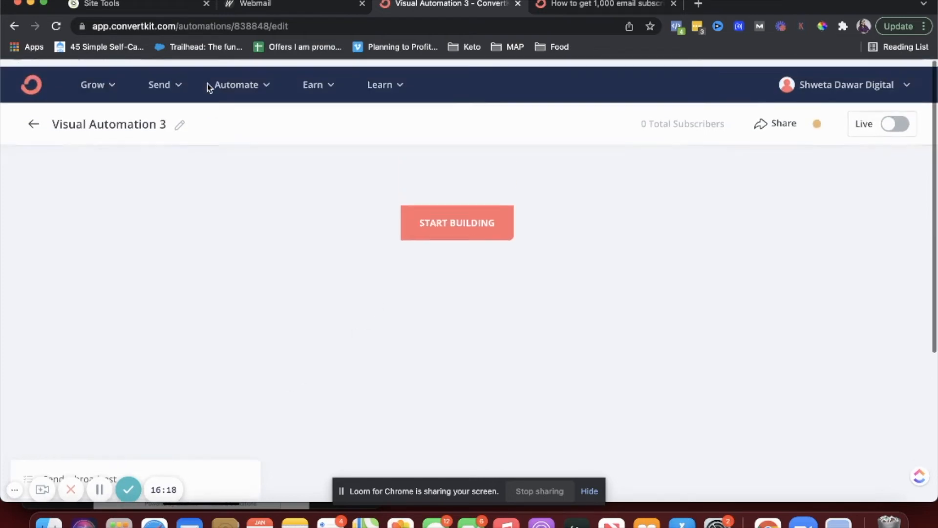
Step: Open the Camden landing page from the landing pages and forms list for editing
left_click(161, 78)
left_click(98, 88)
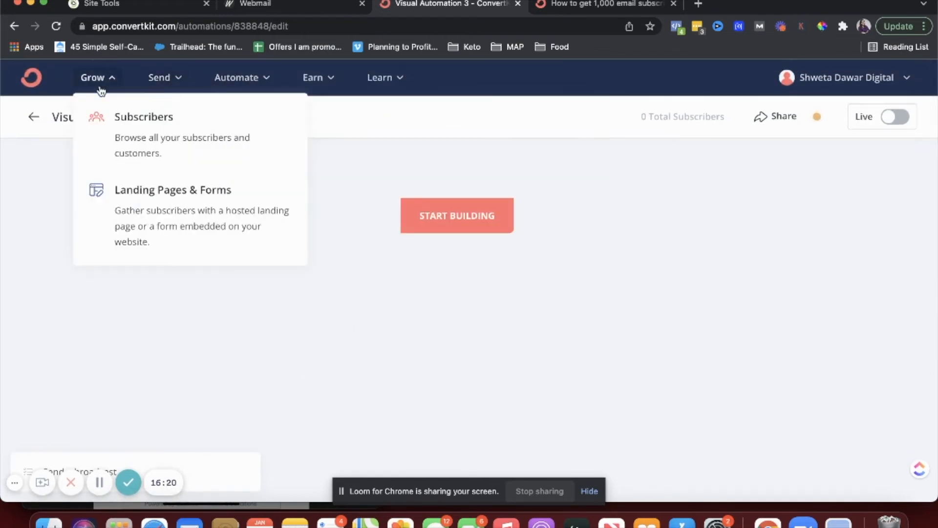
left_click(126, 219)
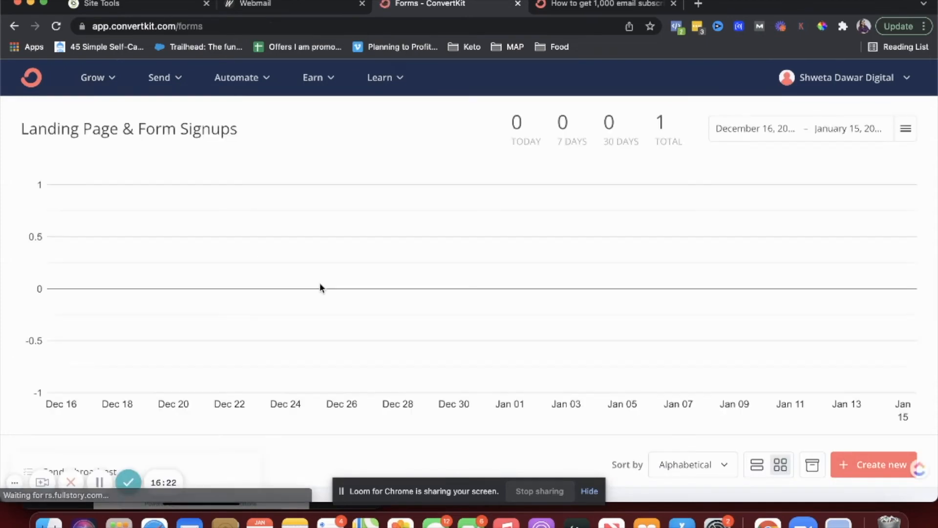
scroll(320, 283, "down", 5)
scroll(319, 283, "down", 1)
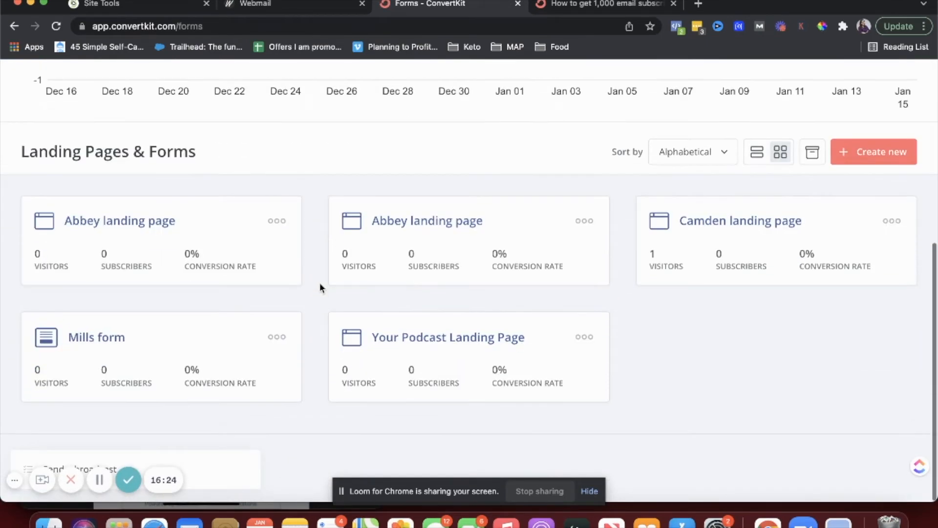
left_click(780, 225)
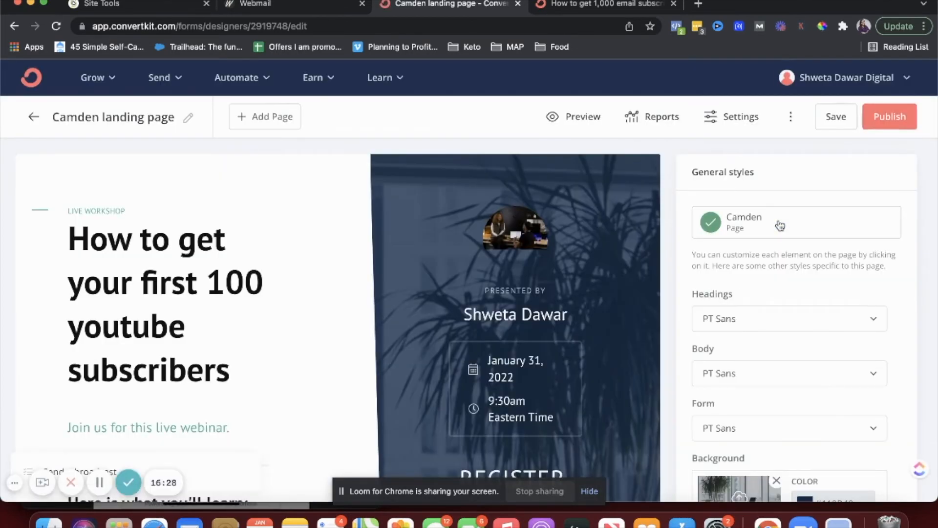
Step: Rename the landing page as "Youtube workshop", then save and publish it
left_click(187, 120)
triple_click(131, 117)
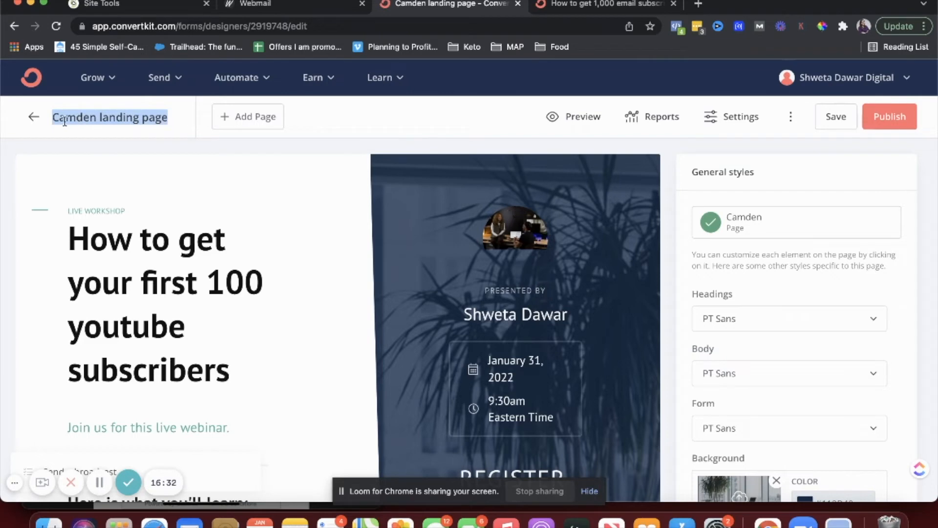
type("Youtube workshop")
left_click(831, 118)
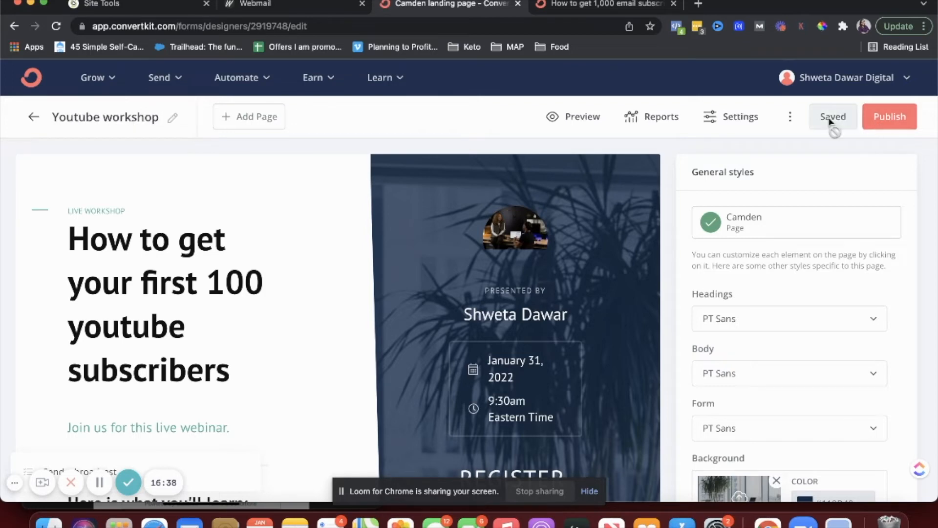
left_click(880, 116)
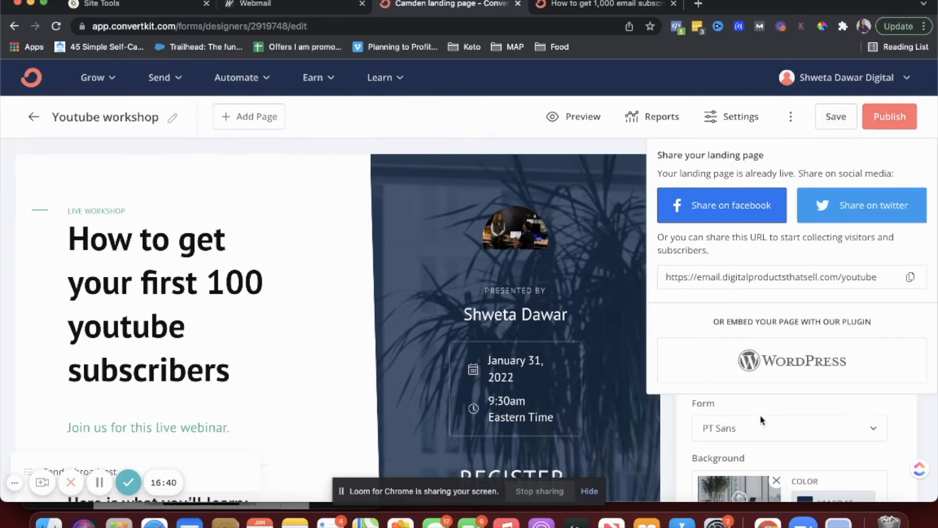
Step: Create a new empty visual automation from scratch
left_click(239, 77)
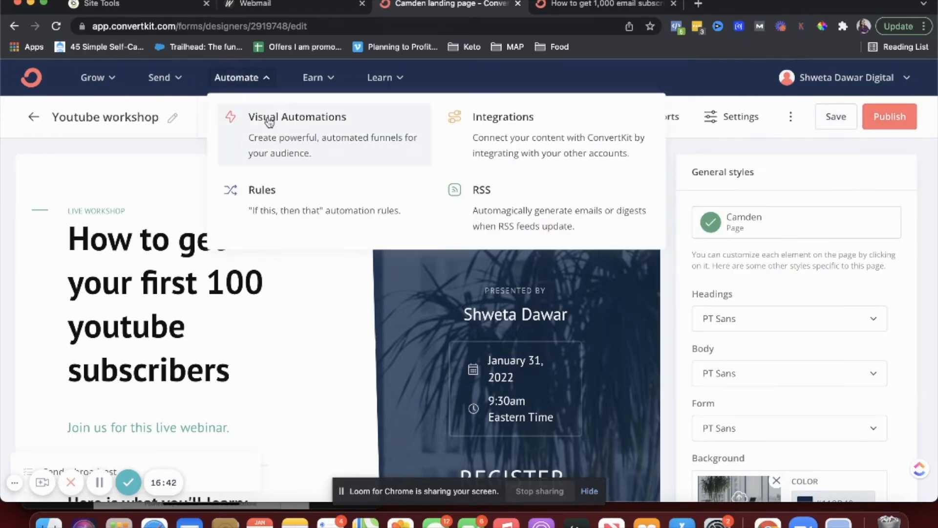
left_click(269, 121)
scroll(420, 303, "down", 2)
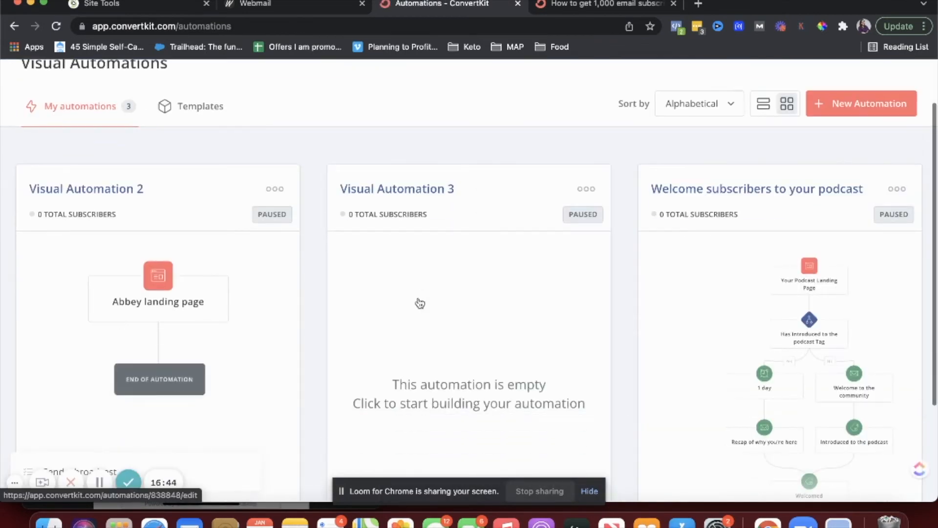
scroll(419, 303, "up", 2)
left_click(821, 171)
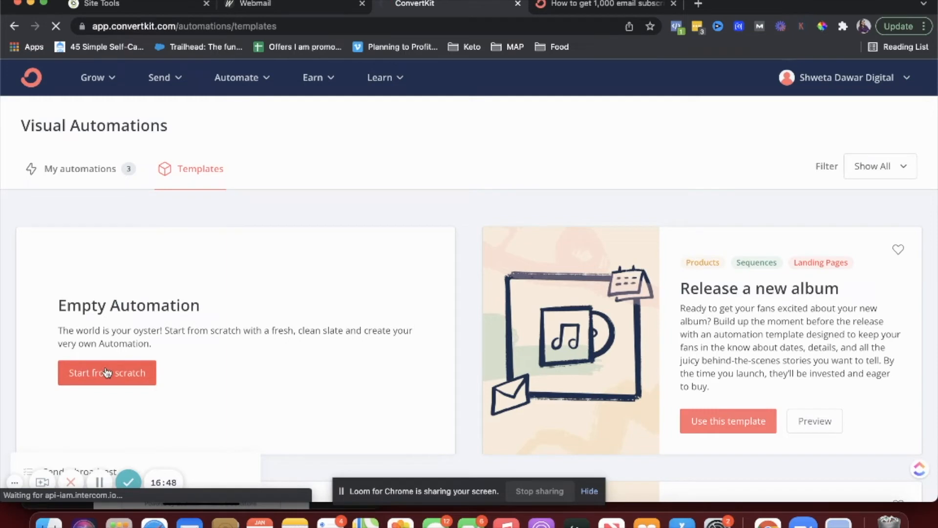
left_click(107, 372)
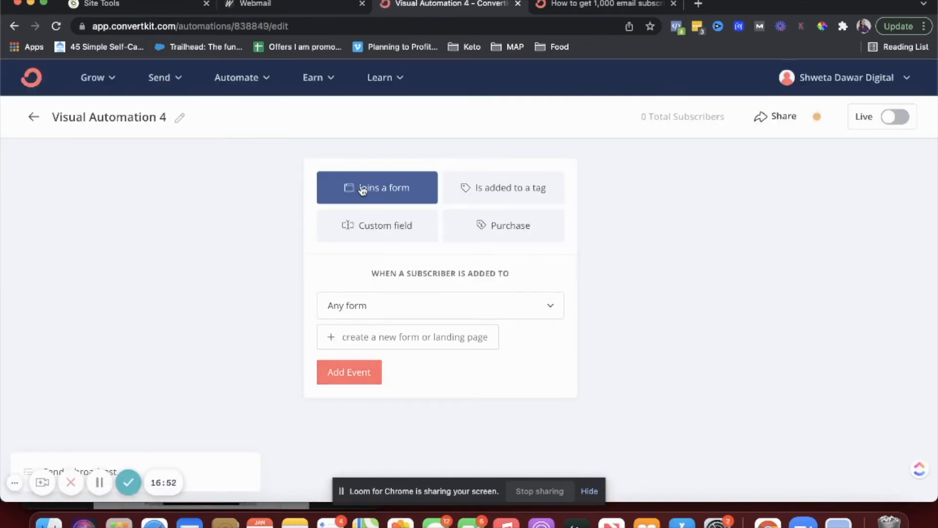
Step: Add a Joins a form event that triggers when a subscriber is added to the Youtube workshop page
left_click(367, 313)
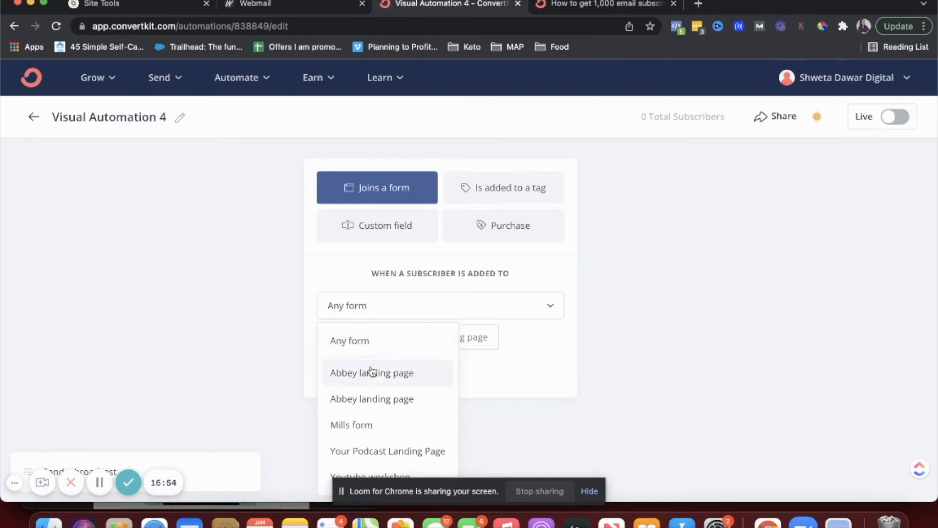
scroll(372, 371, "down", 2)
left_click(373, 421)
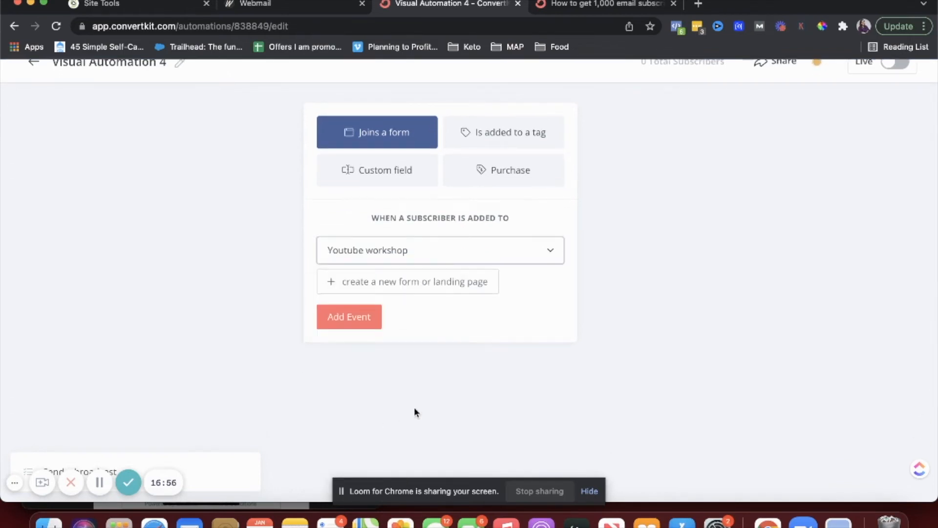
left_click(336, 318)
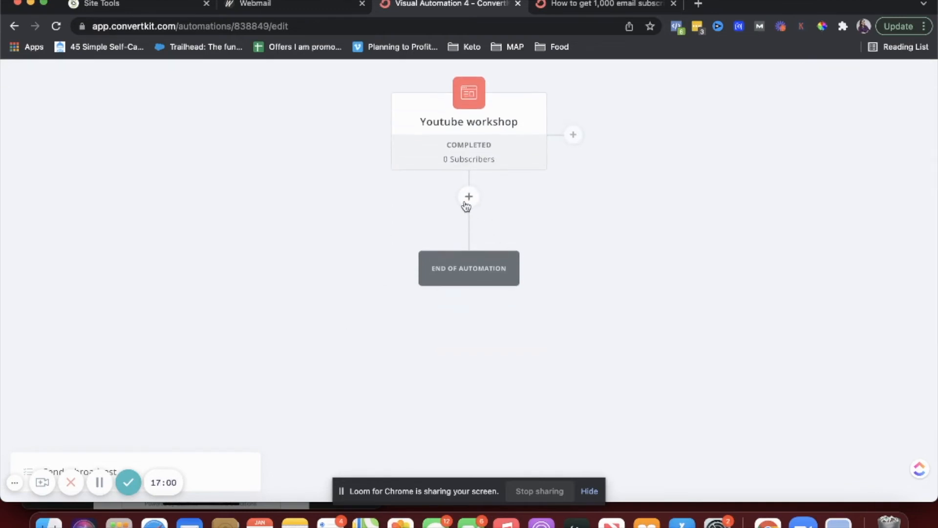
Step: Add an email sequence action below the form event that adds the subscriber to the "youtube workshop" sequence
left_click(469, 199)
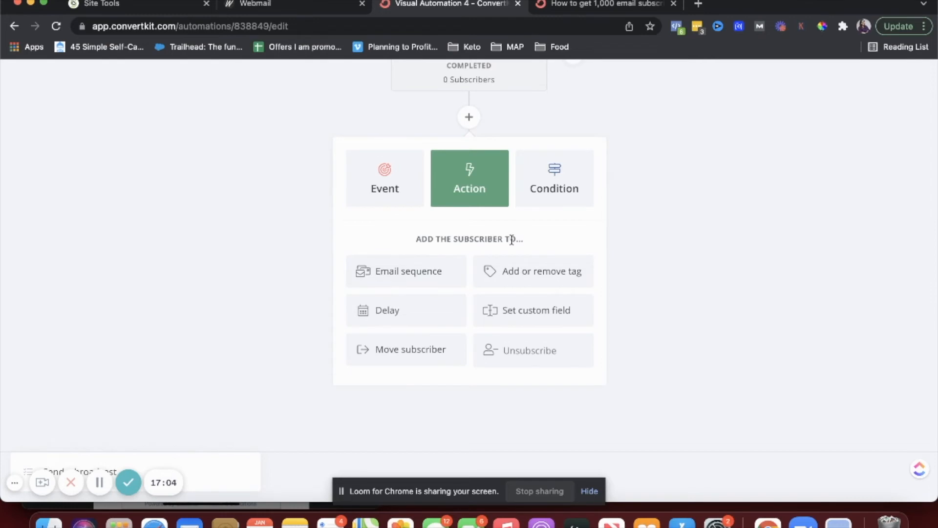
left_click(410, 268)
left_click(410, 271)
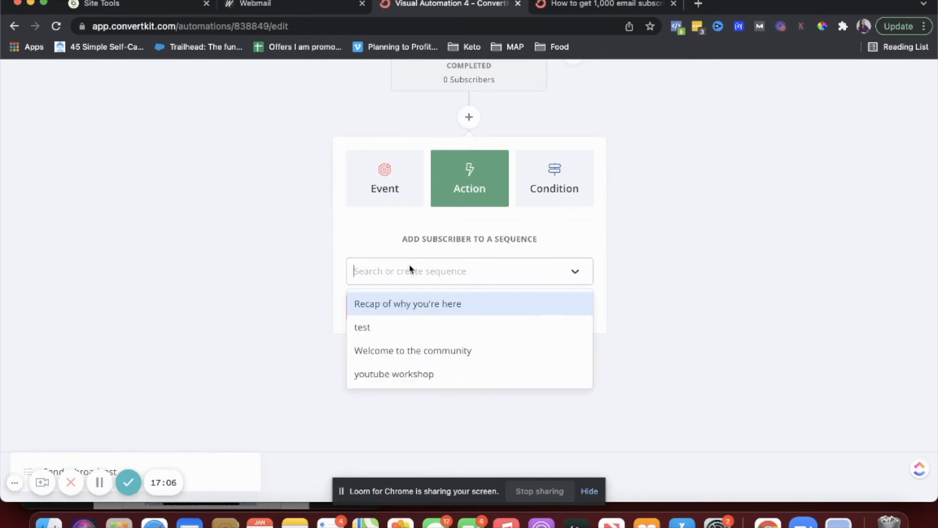
left_click(404, 374)
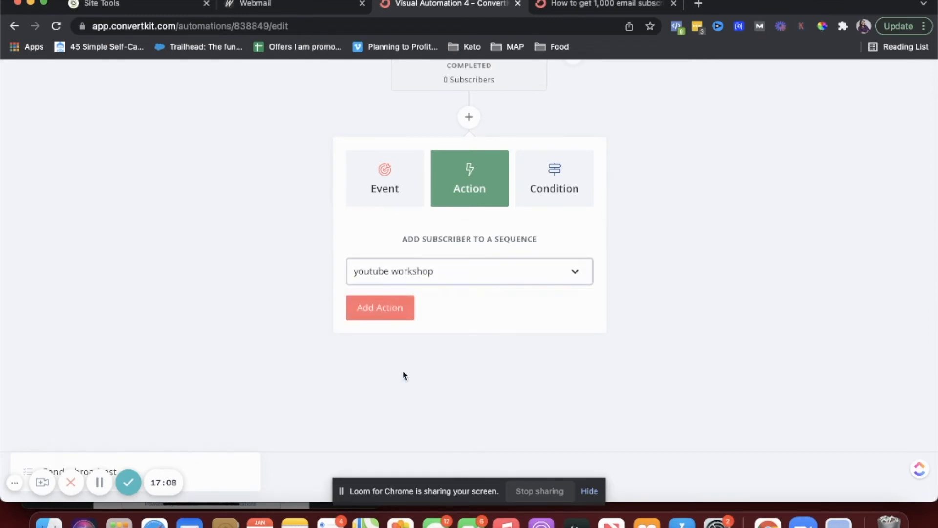
left_click(384, 307)
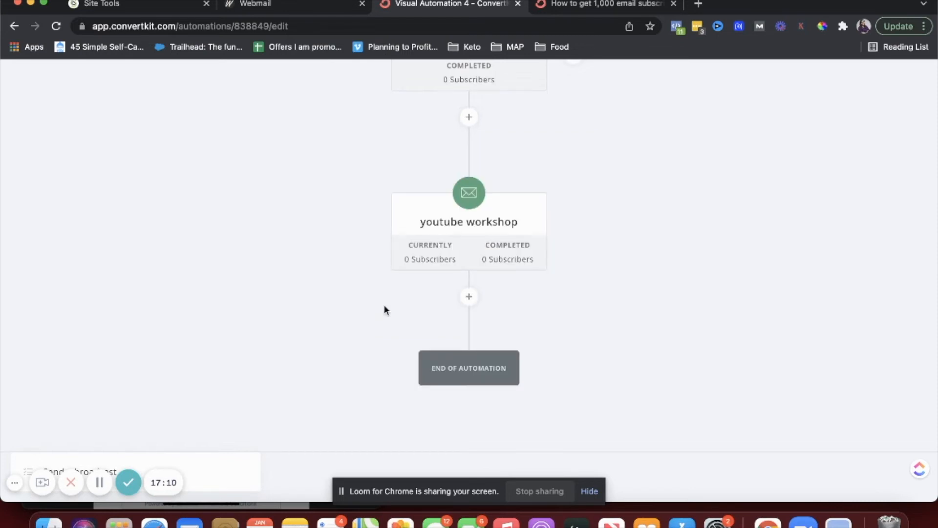
Step: Set the automation live and confirm turning it on
scroll(382, 301, "up", 3)
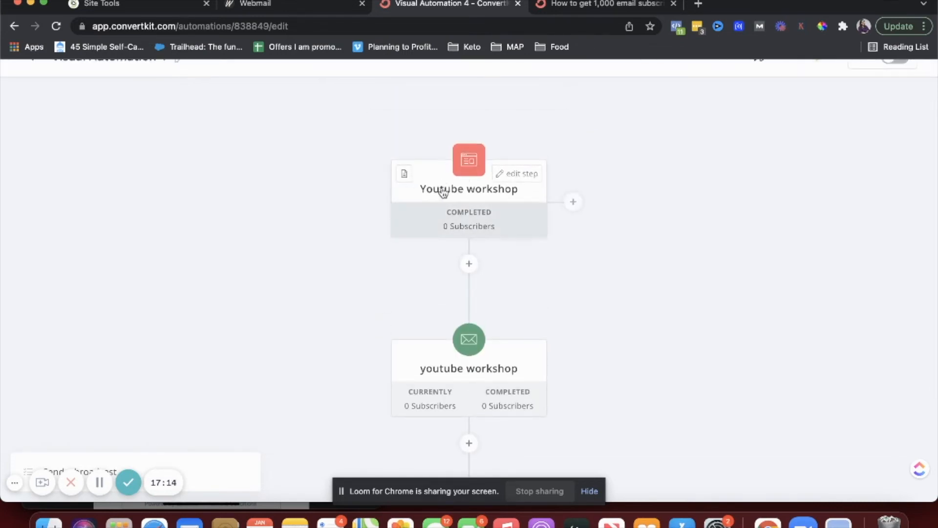
scroll(460, 198, "down", 2)
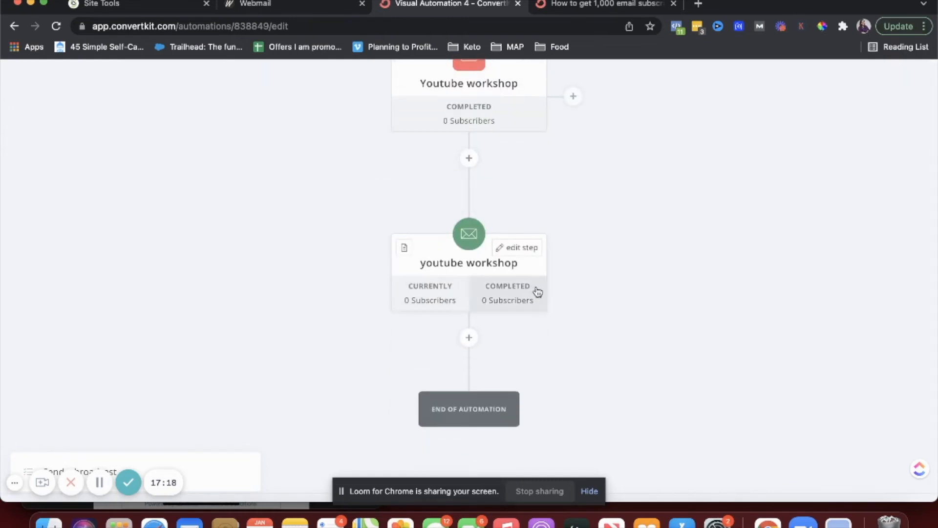
scroll(469, 234, "up", 2)
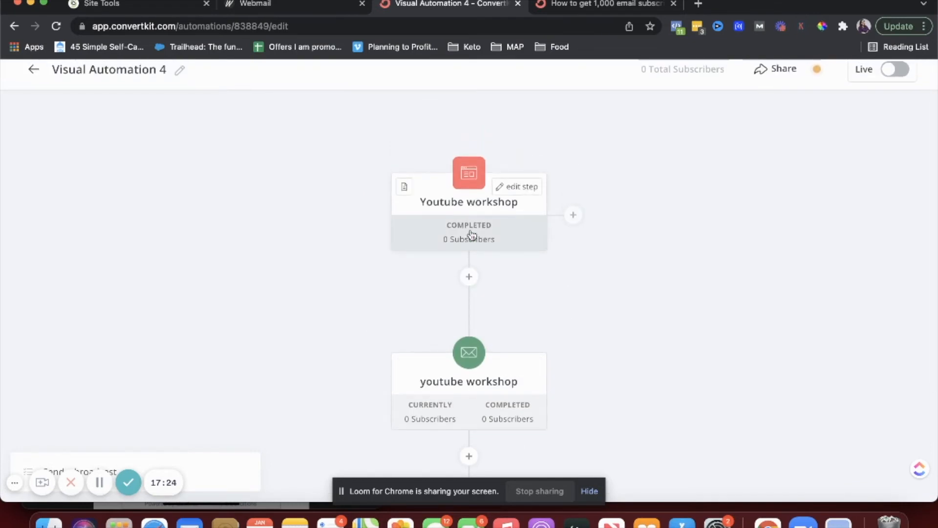
scroll(471, 235, "down", 2)
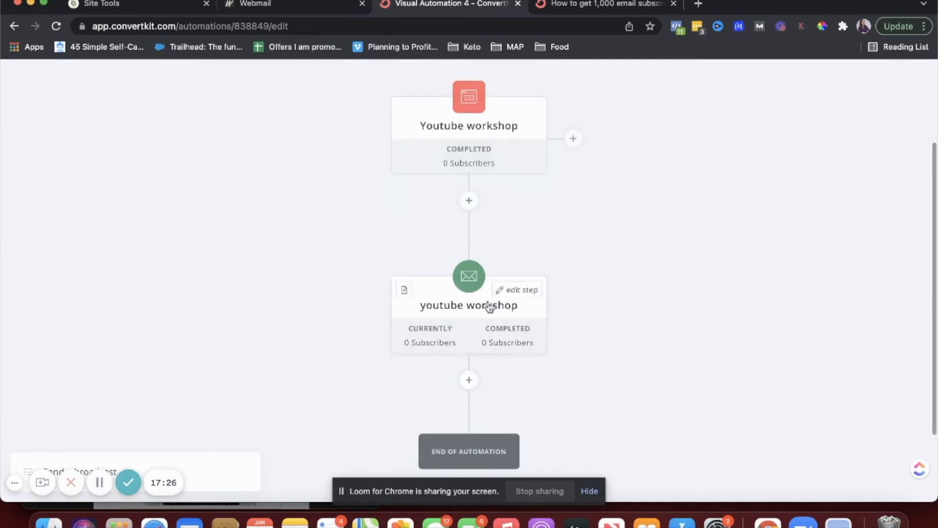
scroll(485, 311, "up", 3)
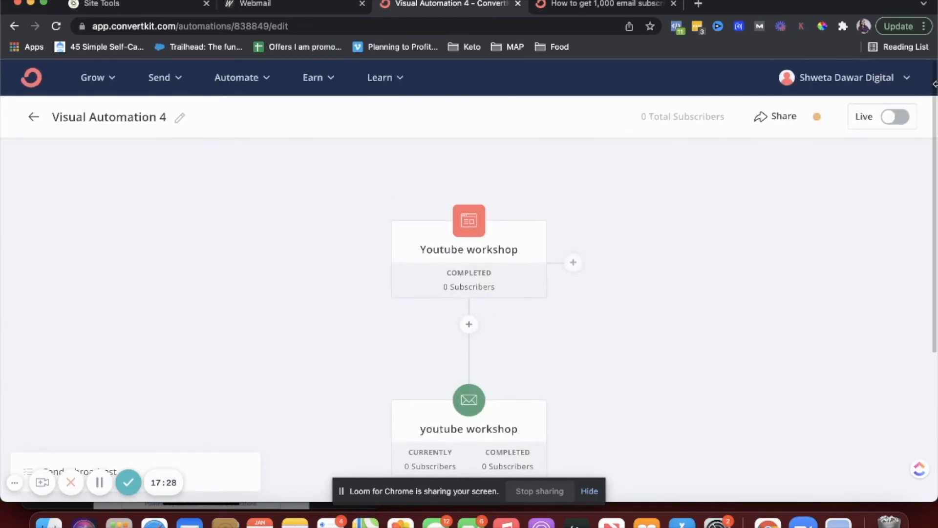
left_click(903, 116)
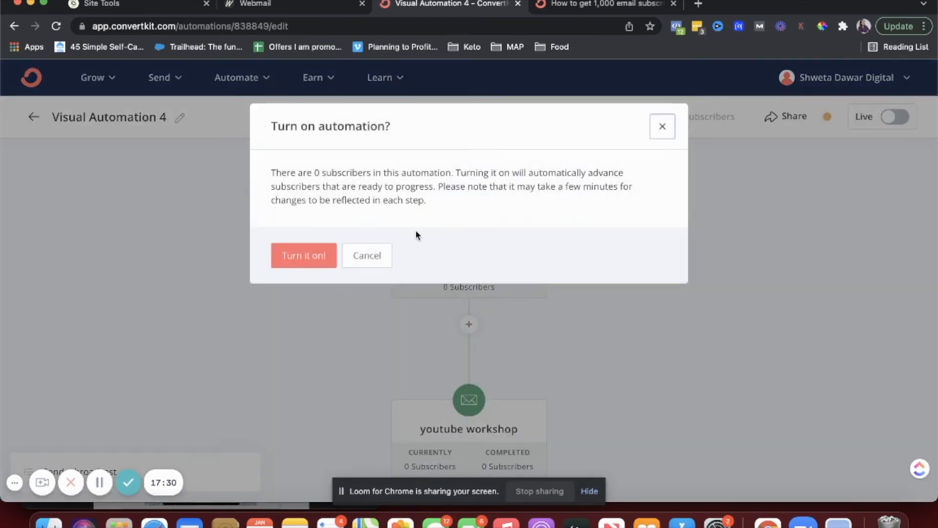
left_click(304, 255)
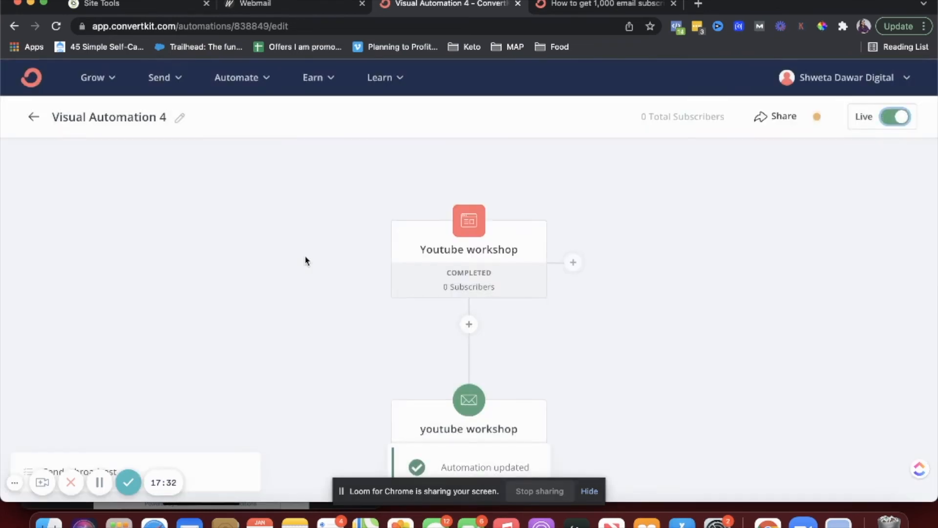
Step: Create a new broadcast with the subject line "I am going LIVE..."
scroll(312, 241, "down", 2)
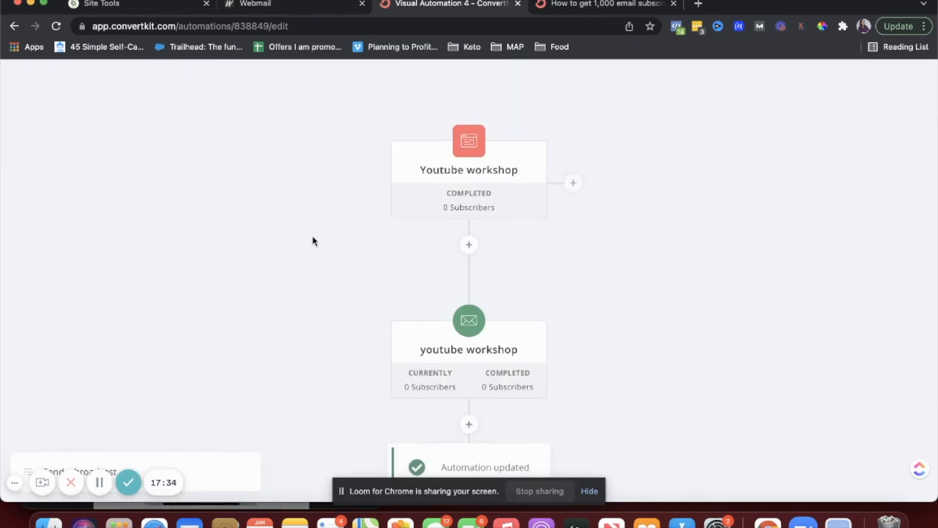
scroll(312, 241, "down", 2)
scroll(312, 241, "up", 3)
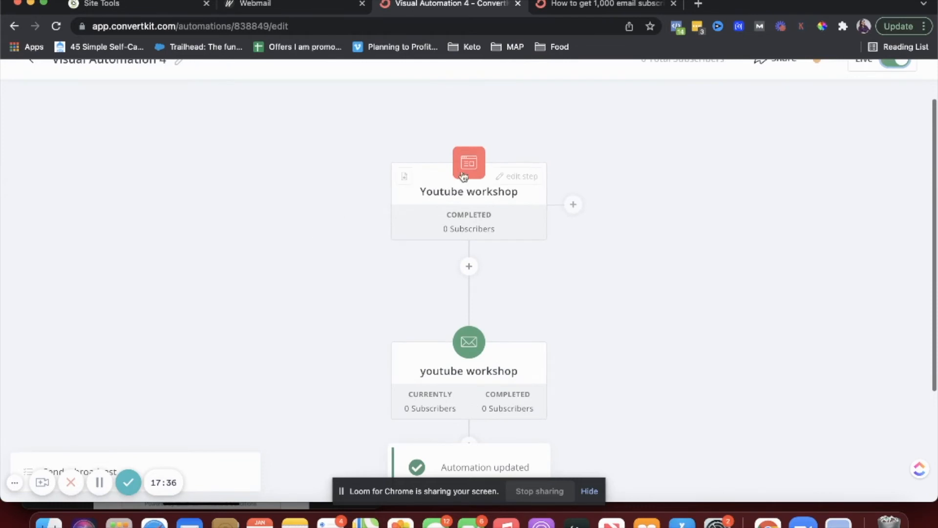
scroll(464, 259, "down", 1)
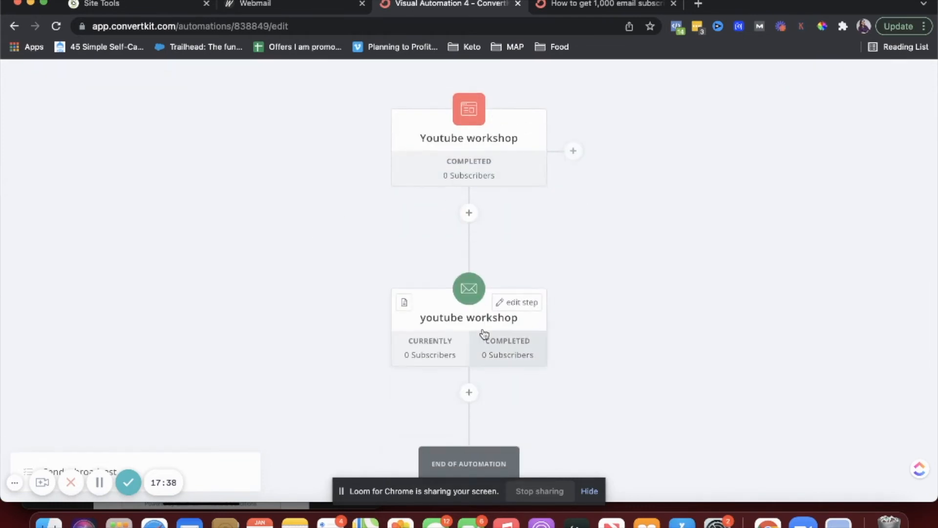
scroll(483, 336, "up", 2)
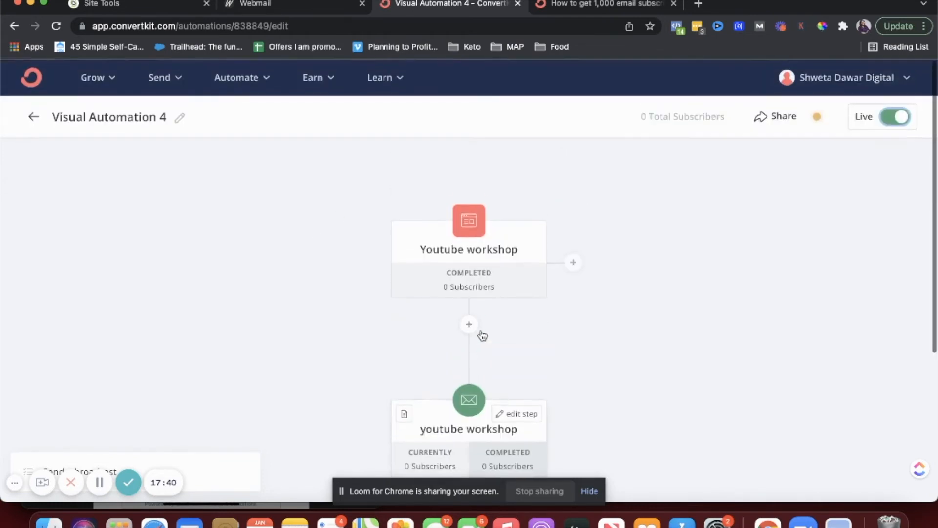
left_click(172, 78)
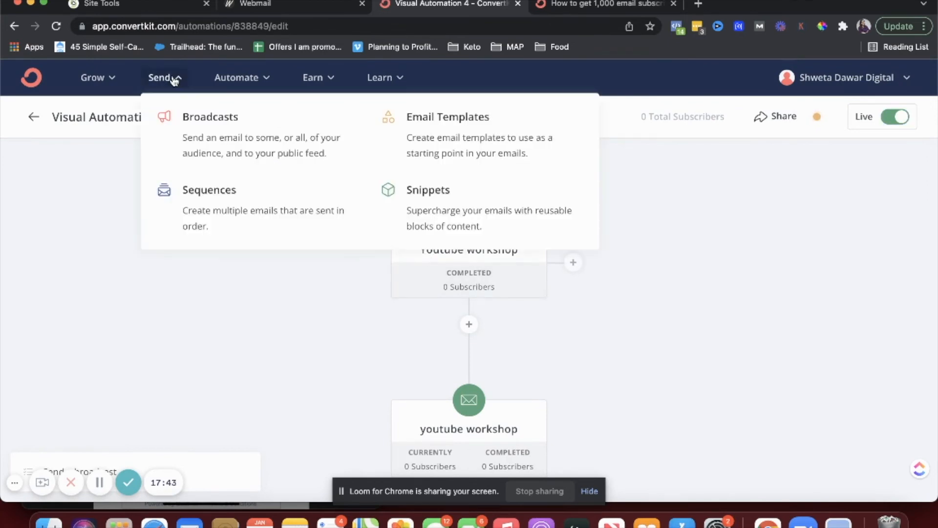
left_click(235, 140)
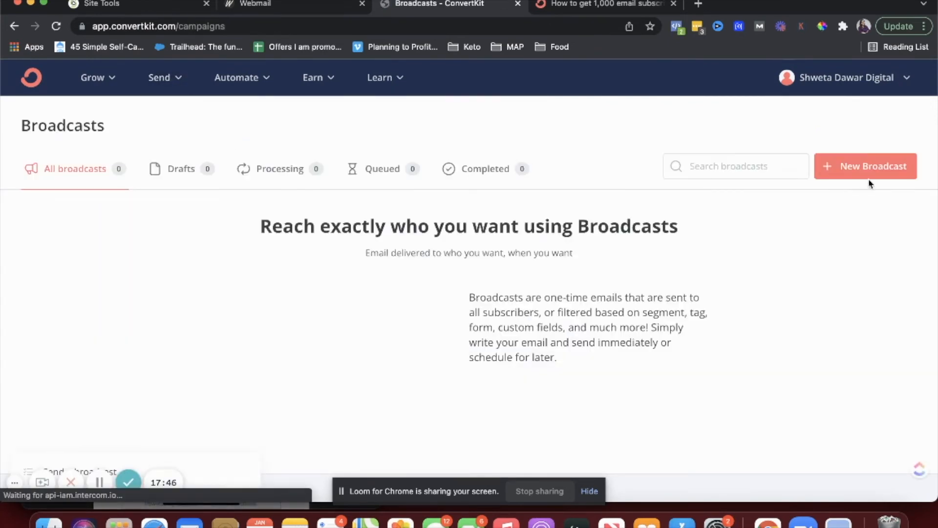
left_click(873, 168)
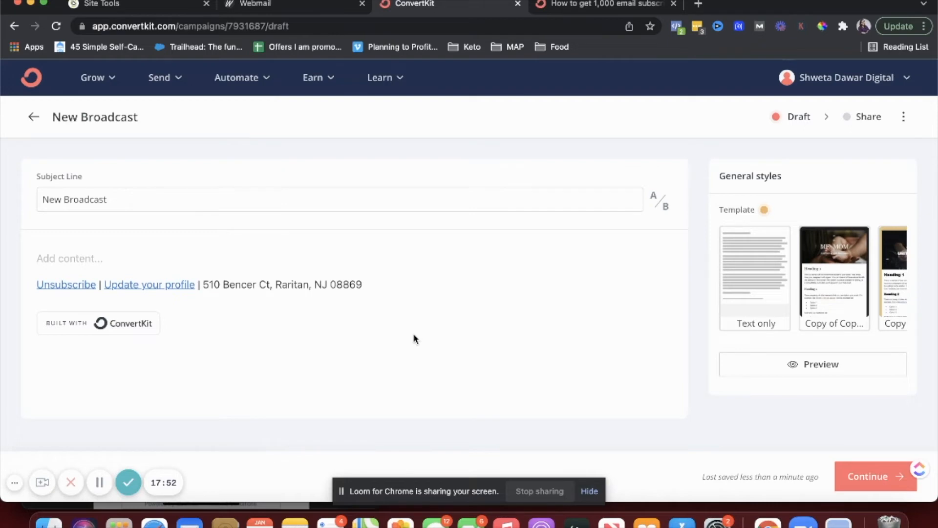
triple_click(367, 202)
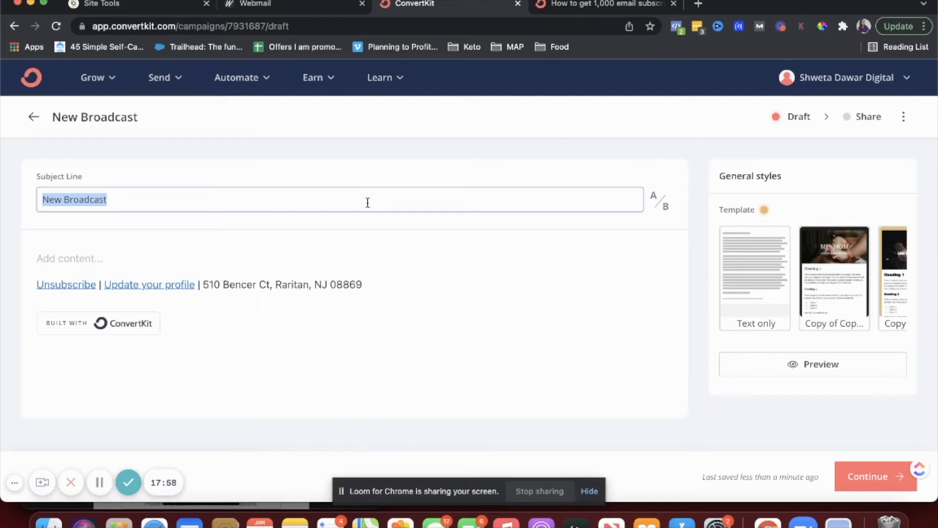
type("I am going LIVE...")
Step: Write the body as "Hey there!" and below it "Just wanted to reach and let you know that I will be going live tomorrow! See you there!"
left_click(186, 256)
type("Hey")
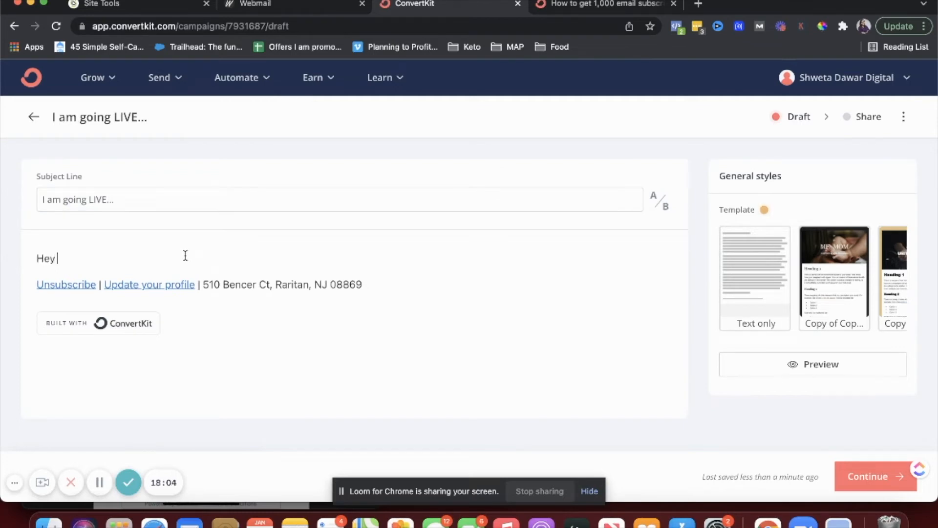
type(" there!")
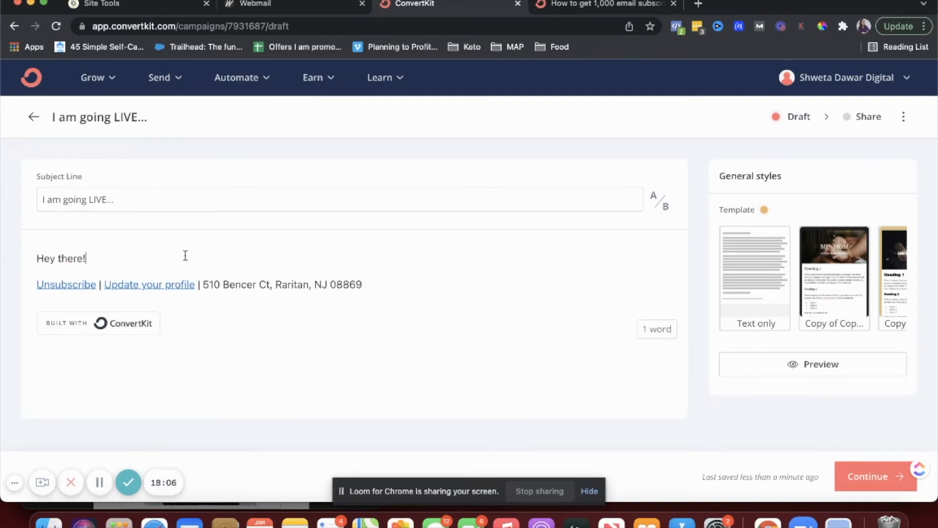
key("Return")
type("Just wanted to reach and")
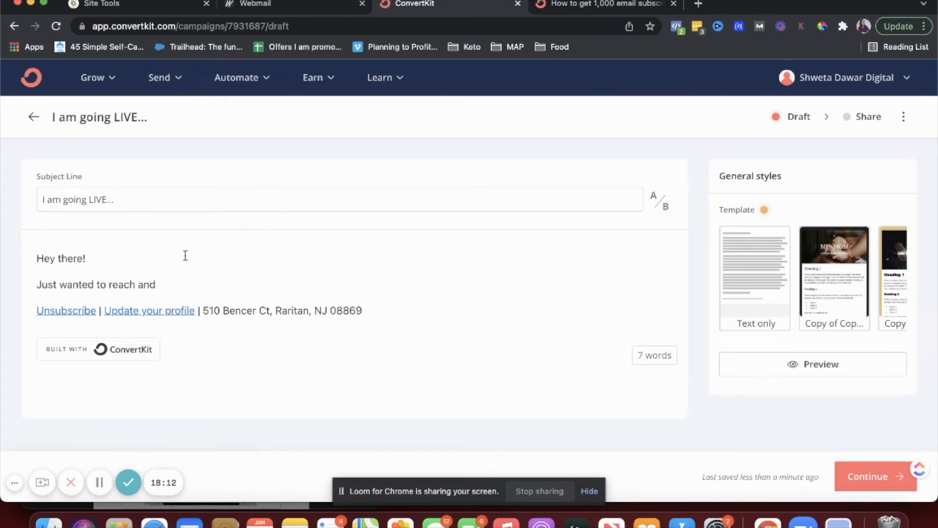
type(" let you know that I")
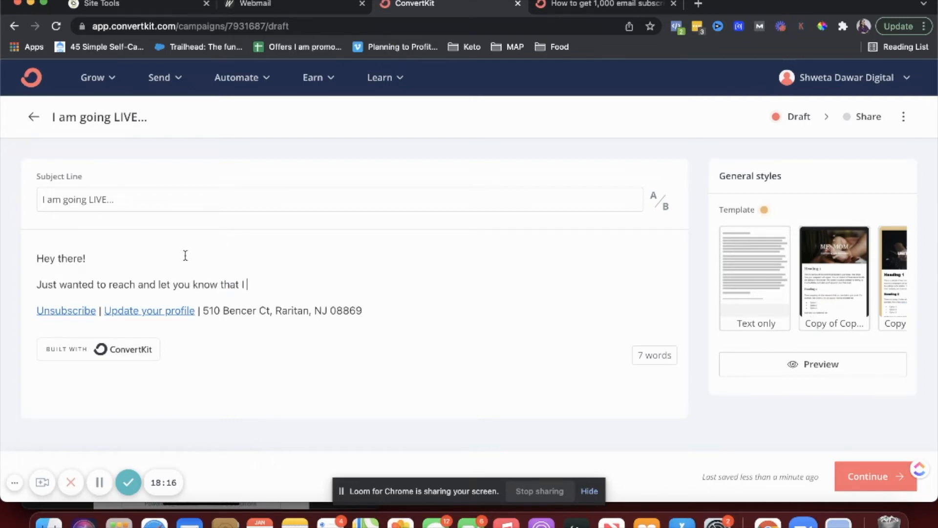
key("BackSpace")
key("BackSpace")
type("will bye going")
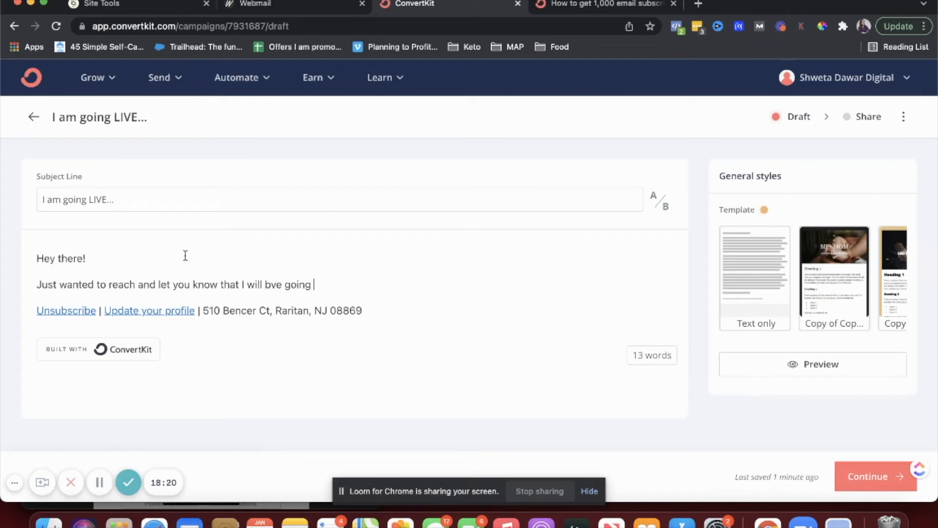
type(" live tomorrow! See you there!")
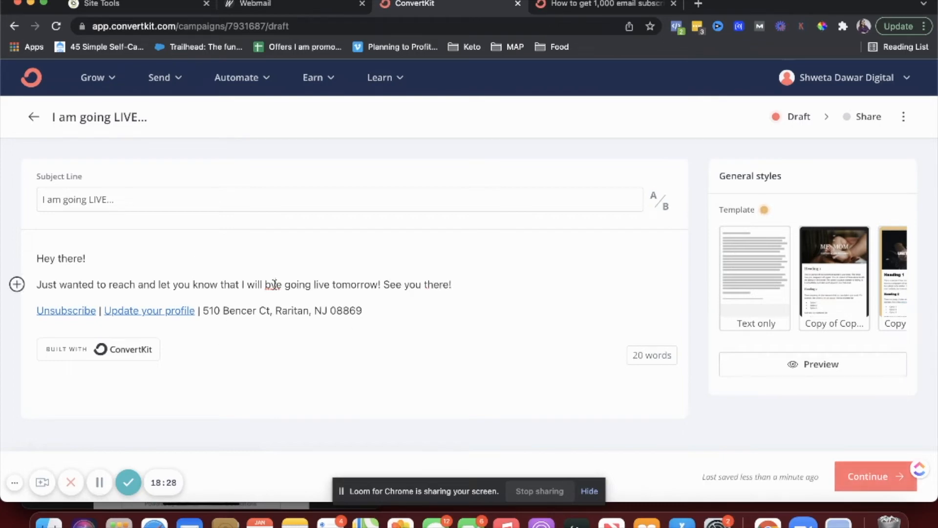
key("BackSpace")
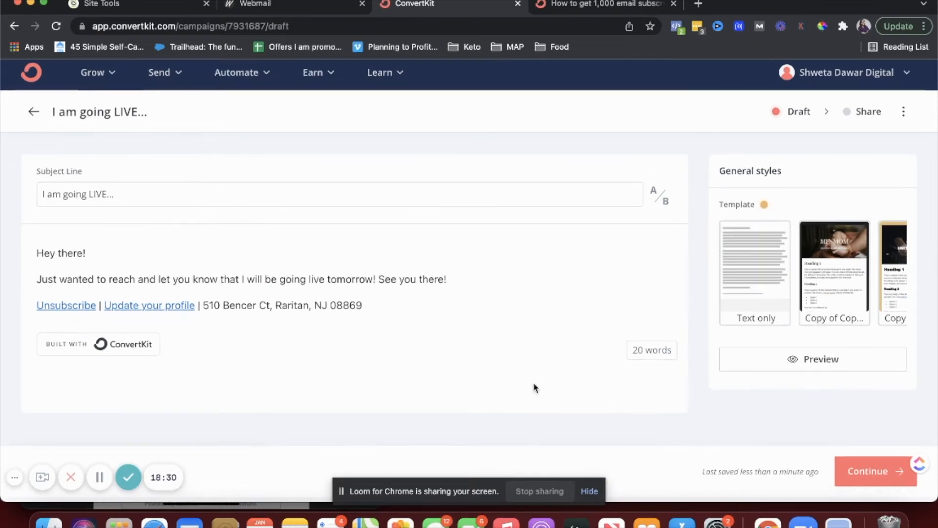
Step: Continue to the broadcast's sharing settings and choose the sender's e-mail as the from address
left_click(853, 478)
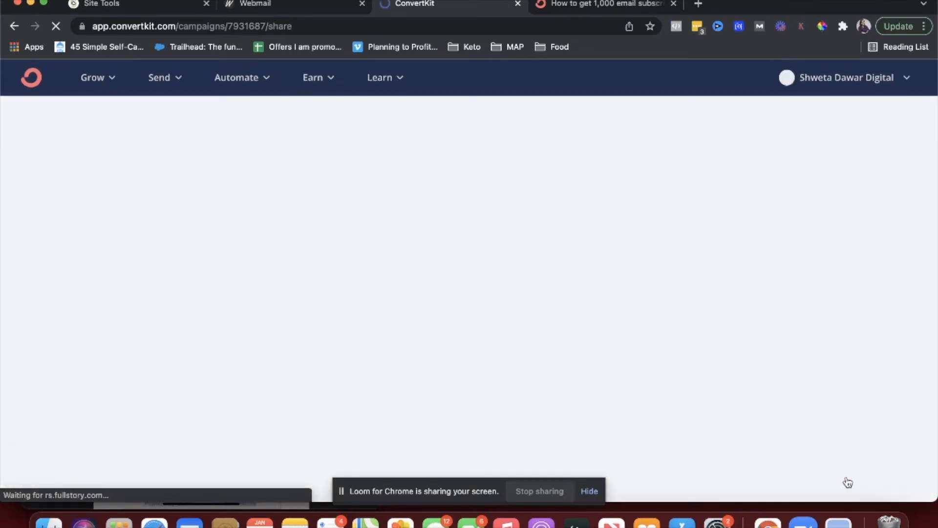
scroll(285, 307, "down", 2)
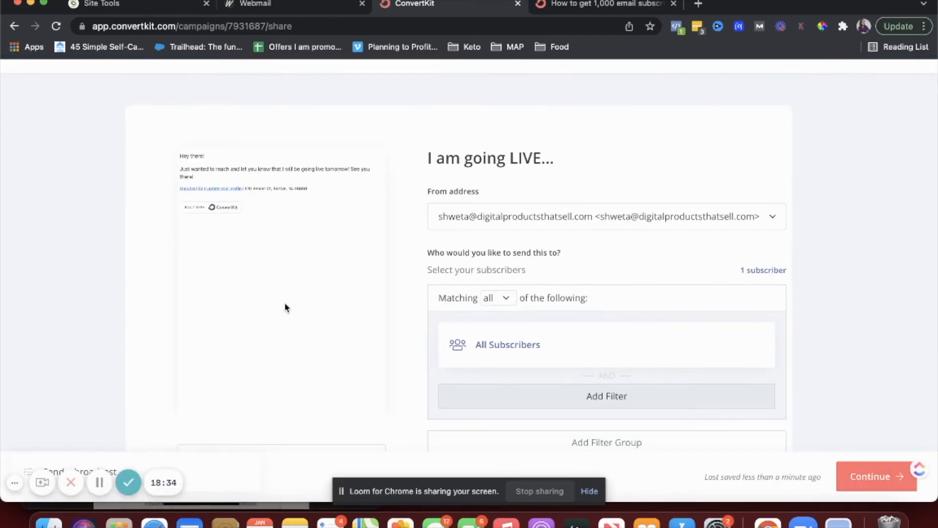
left_click(450, 223)
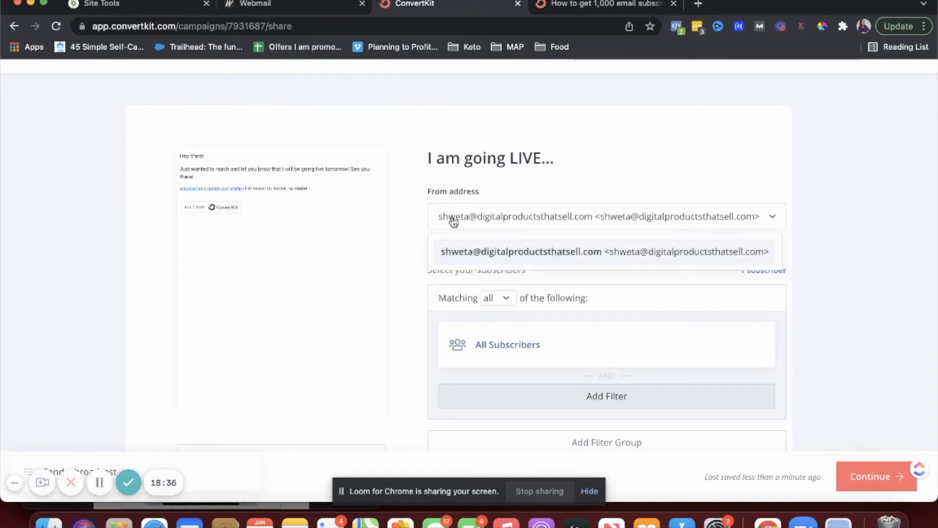
left_click(459, 244)
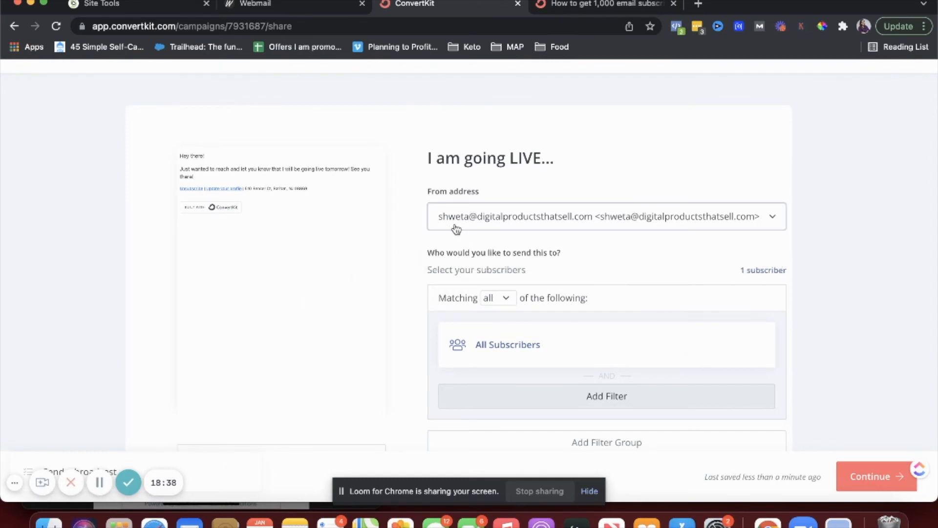
scroll(514, 215, "down", 3)
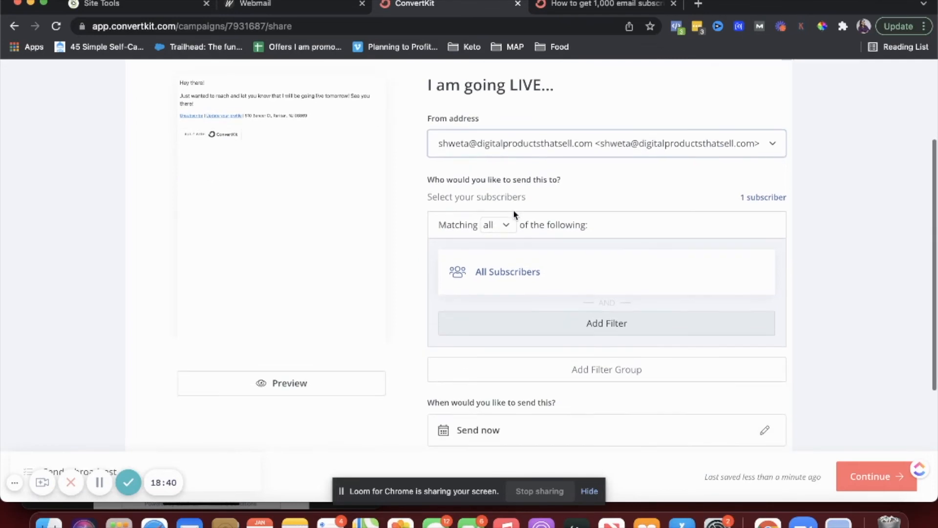
left_click(523, 279)
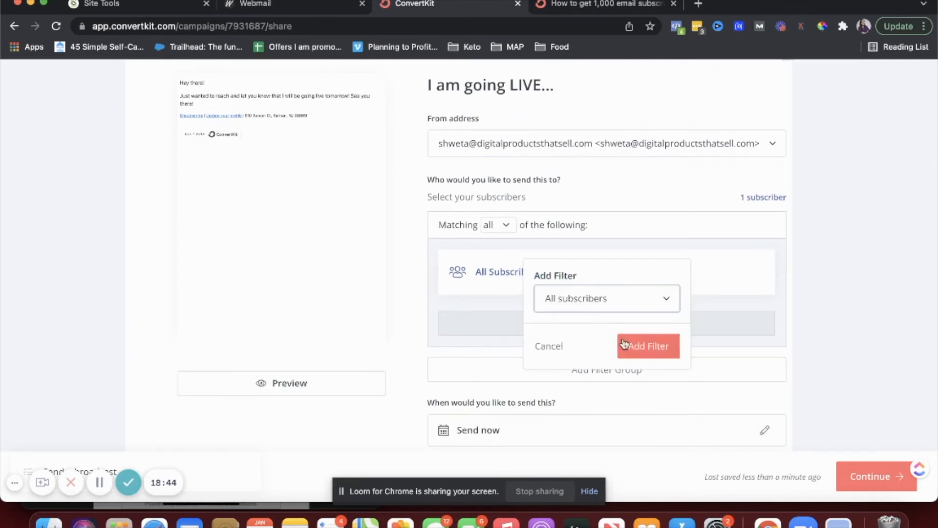
left_click(345, 289)
Step: Set up a recipient filter for people subscribed to the "Youtube workshop" form, and dismiss it without adding it
left_click(610, 320)
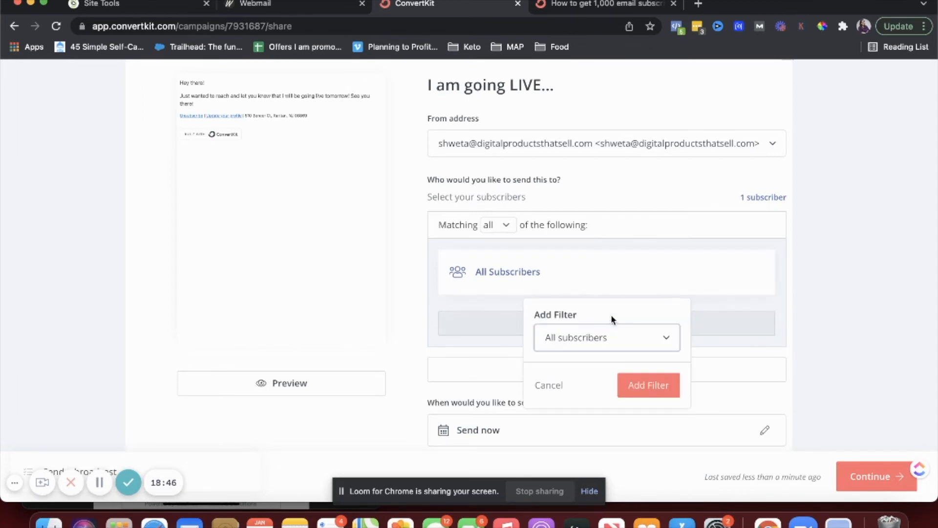
scroll(613, 319, "down", 3)
left_click(600, 267)
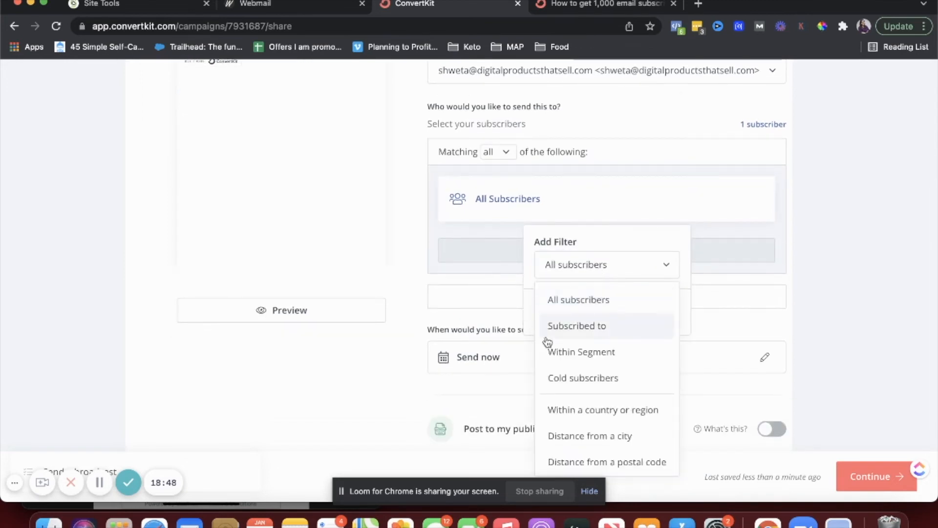
scroll(548, 340, "down", 2)
scroll(548, 340, "up", 2)
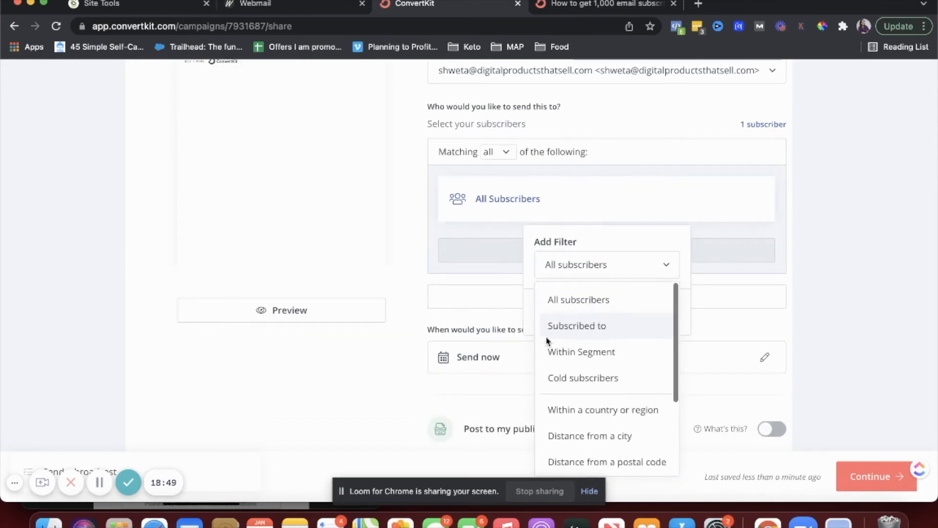
left_click(571, 334)
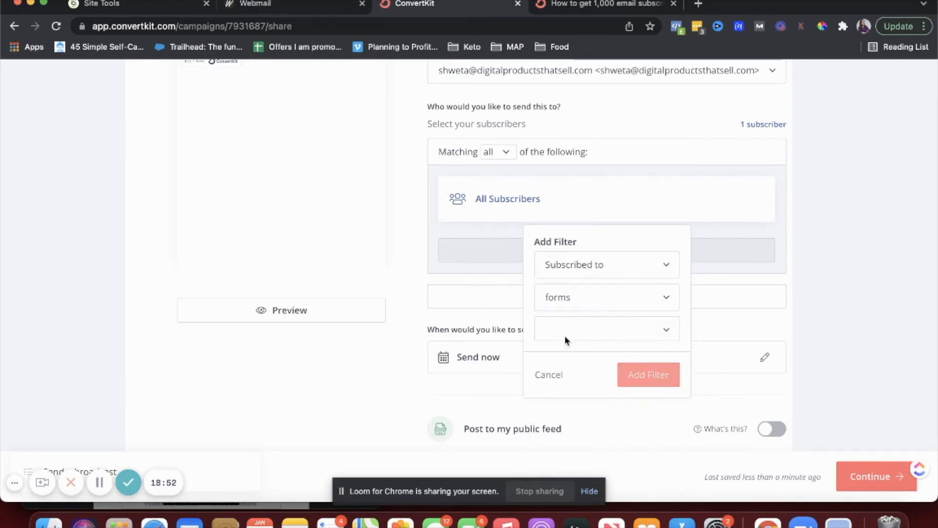
left_click(567, 326)
left_click(665, 330)
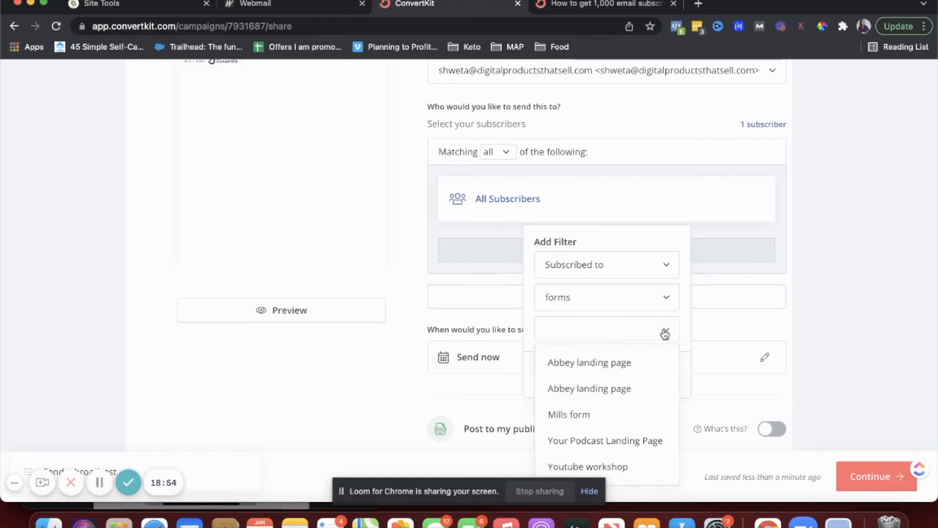
left_click(611, 465)
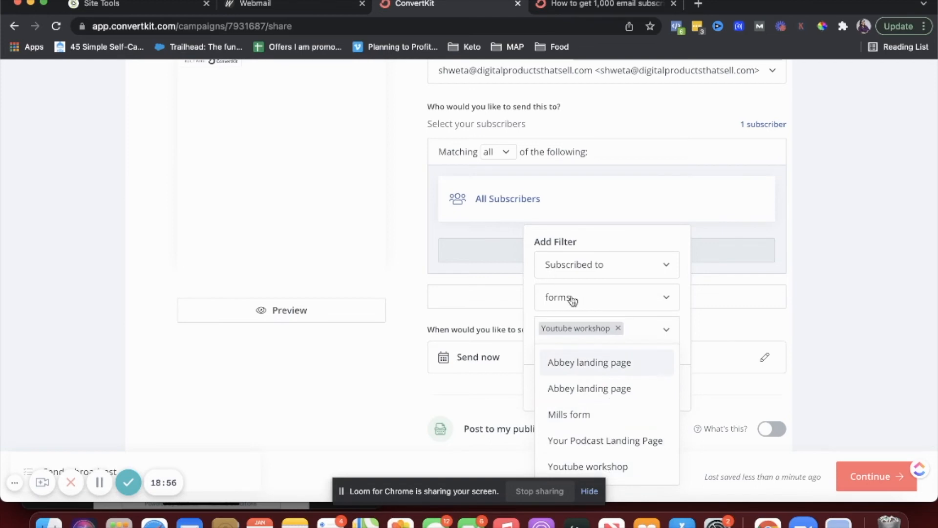
left_click(508, 297)
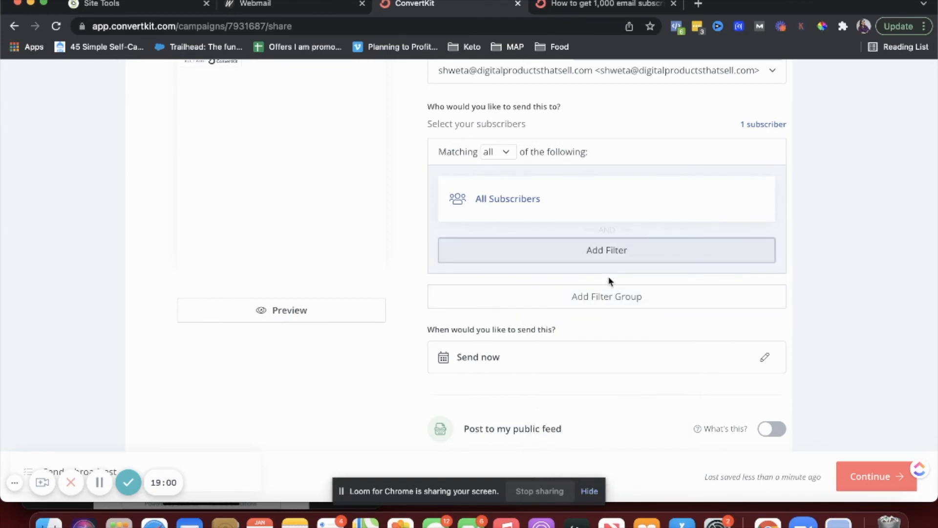
Step: Schedule the broadcast to be sent on January 21, 2022
scroll(610, 280, "down", 2)
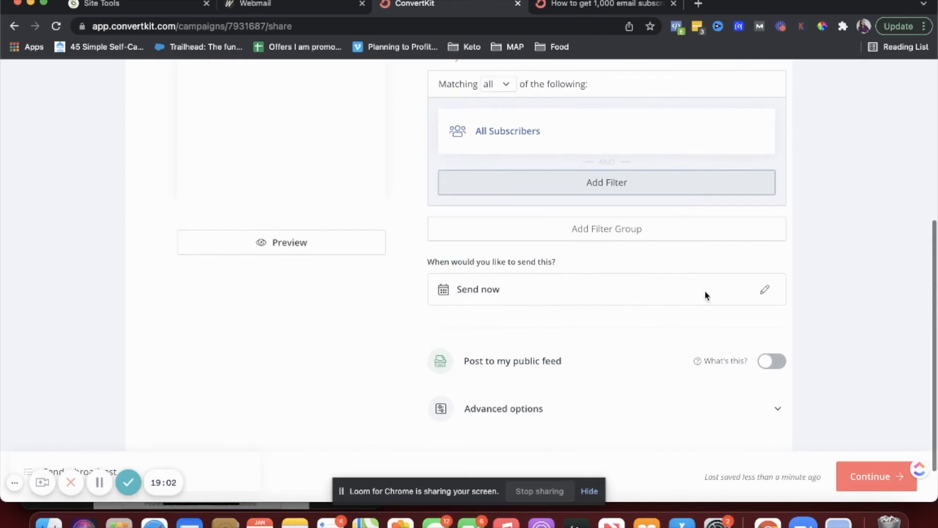
left_click(763, 291)
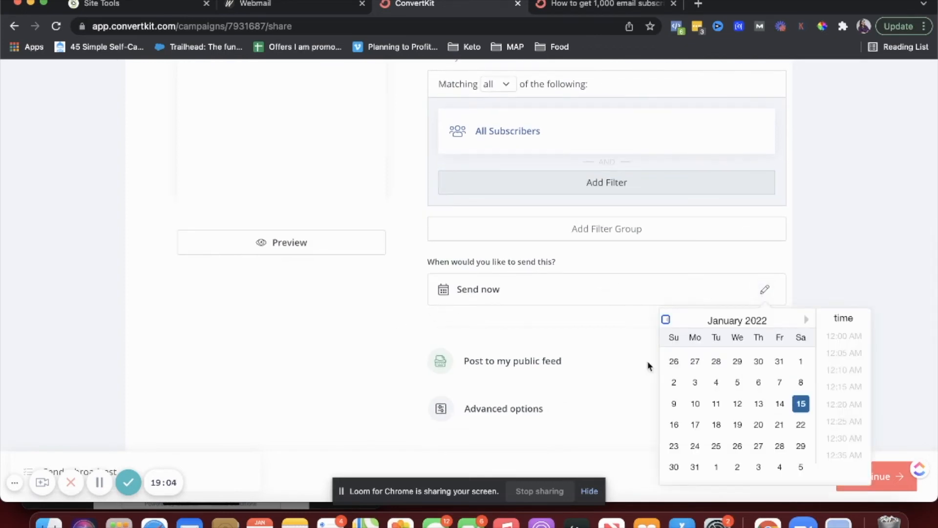
left_click(779, 424)
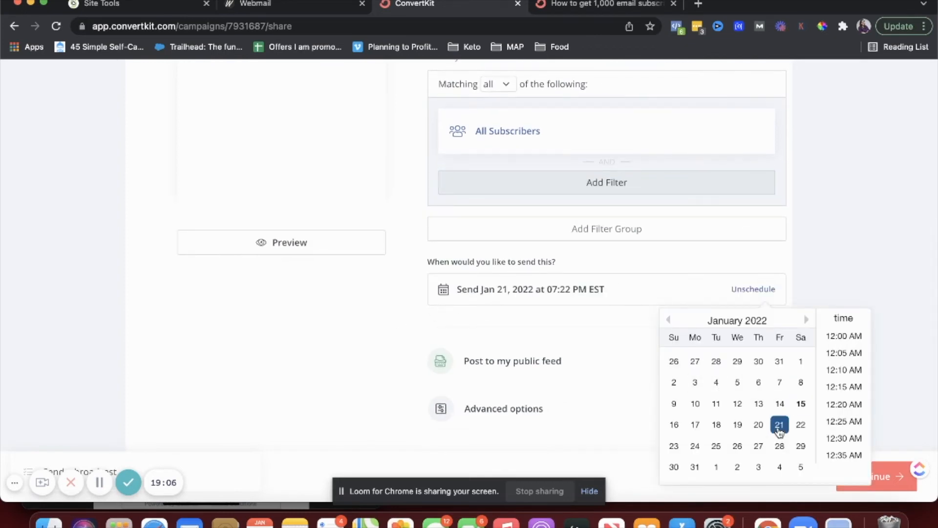
left_click(558, 351)
Step: Expand the broadcast's advanced options and examine the preview text and internal note fields
scroll(559, 356, "down", 2)
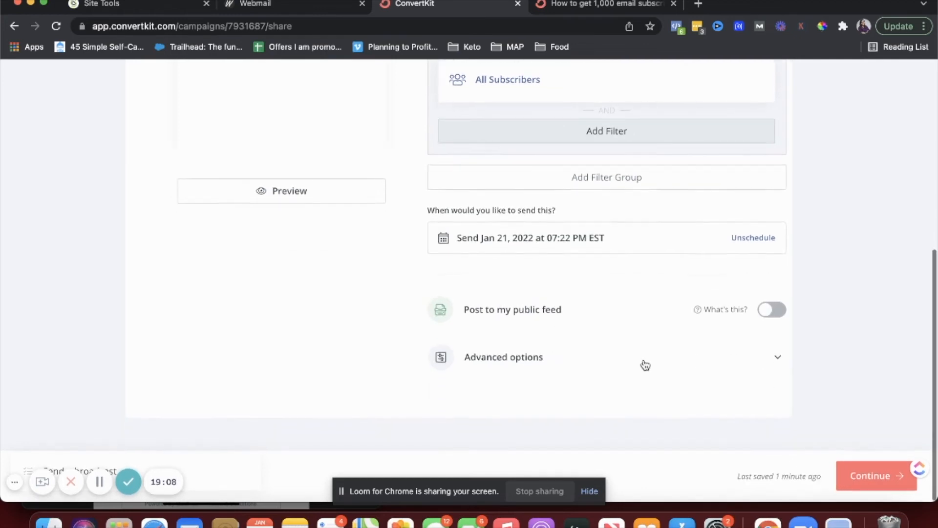
left_click(775, 360)
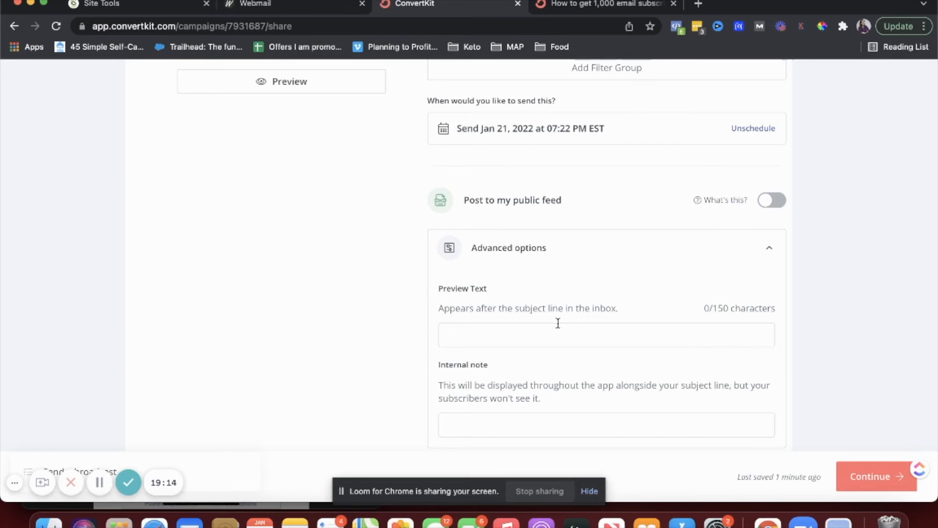
scroll(557, 323, "down", 3)
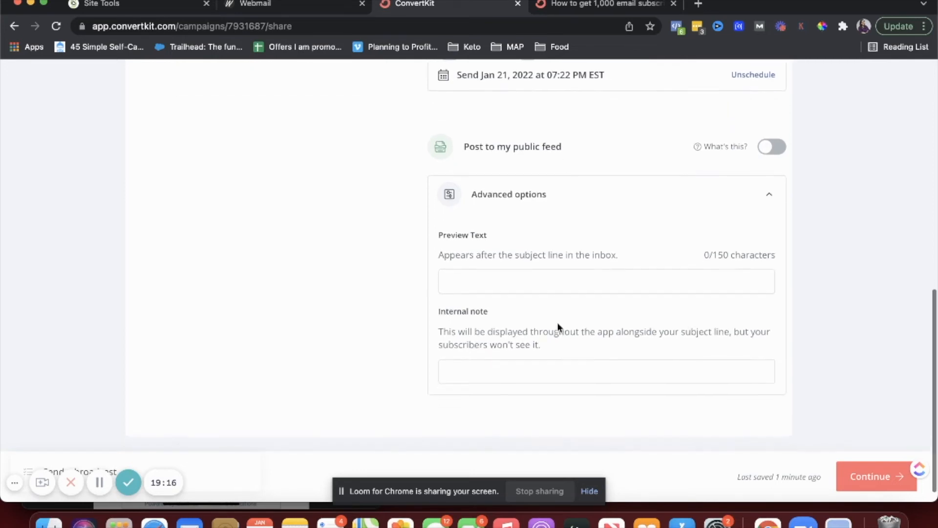
scroll(546, 298, "down", 1)
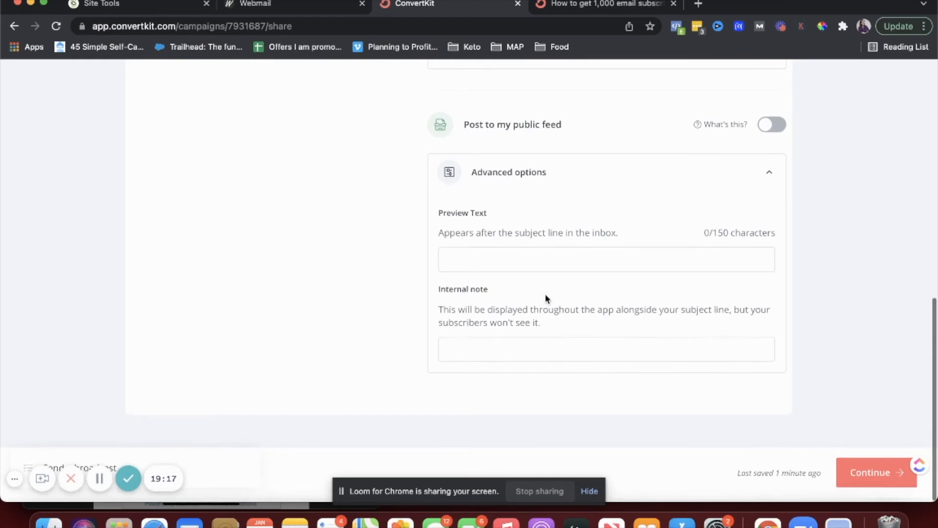
Step: Continue to the send confirmation, review the sender, recipients and message preview, and close it without scheduling the broadcast
left_click(874, 473)
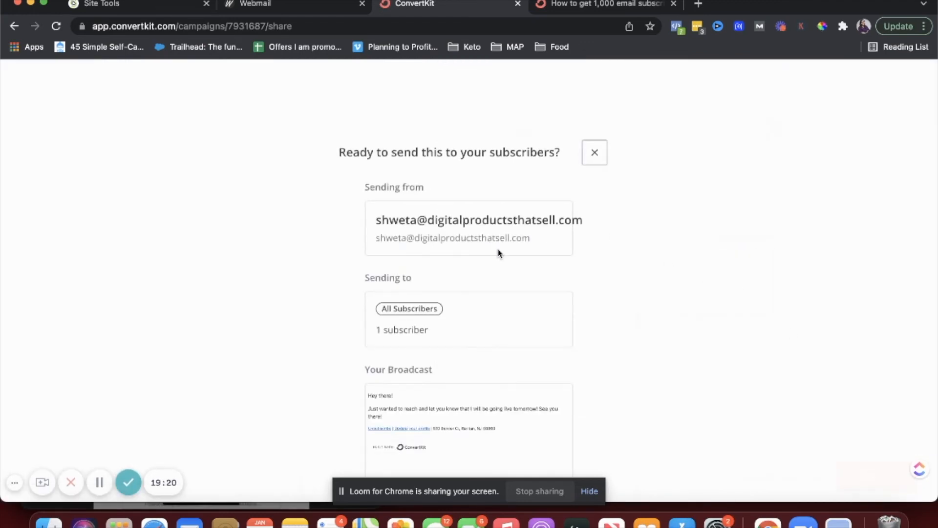
scroll(498, 250, "down", 6)
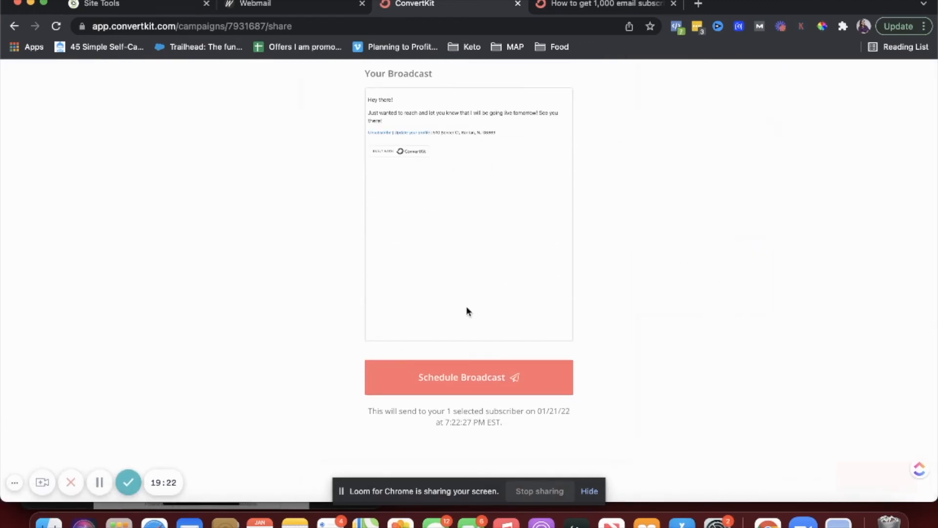
scroll(562, 247, "up", 6)
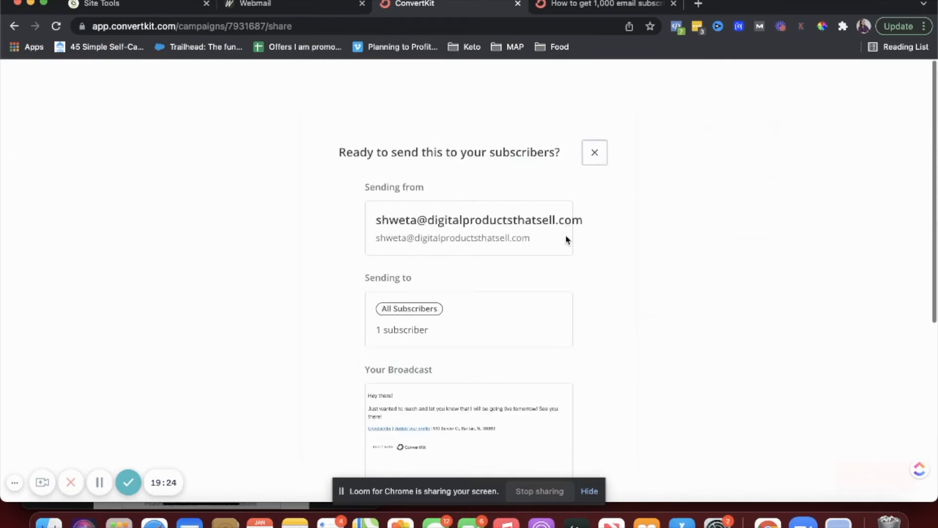
left_click(593, 147)
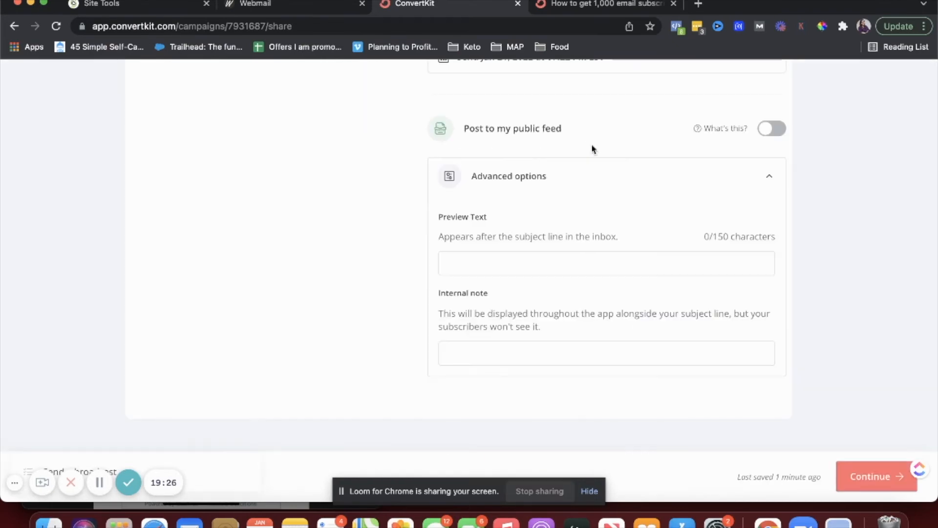
scroll(576, 144, "up", 10)
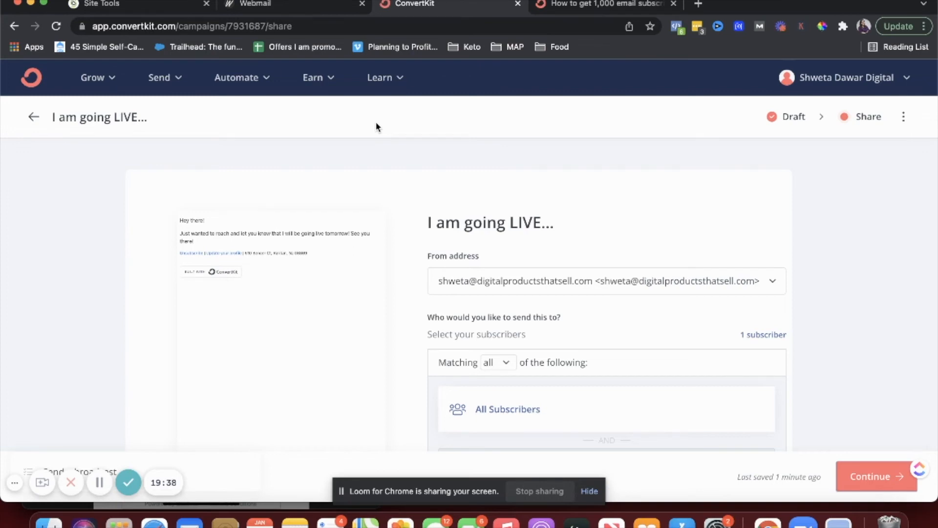
Step: Open the email templates page and look over the existing templates
left_click(159, 77)
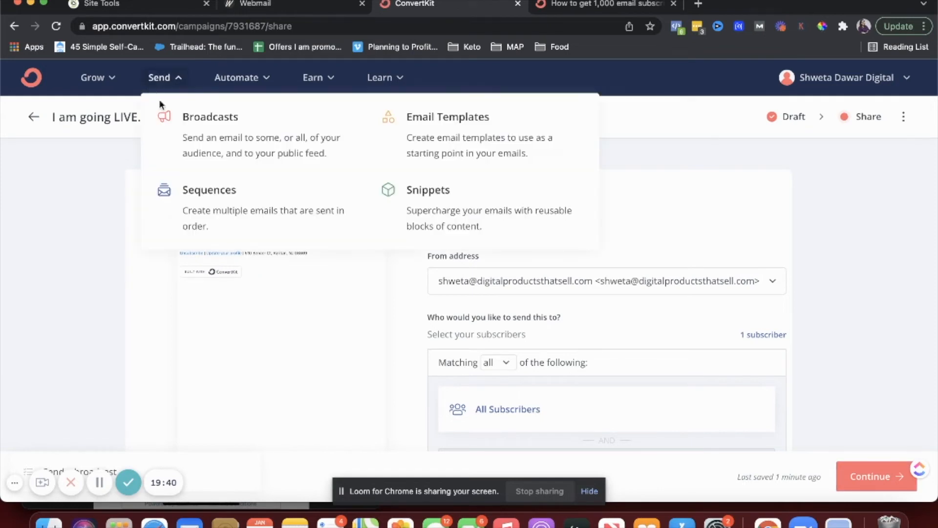
left_click(380, 156)
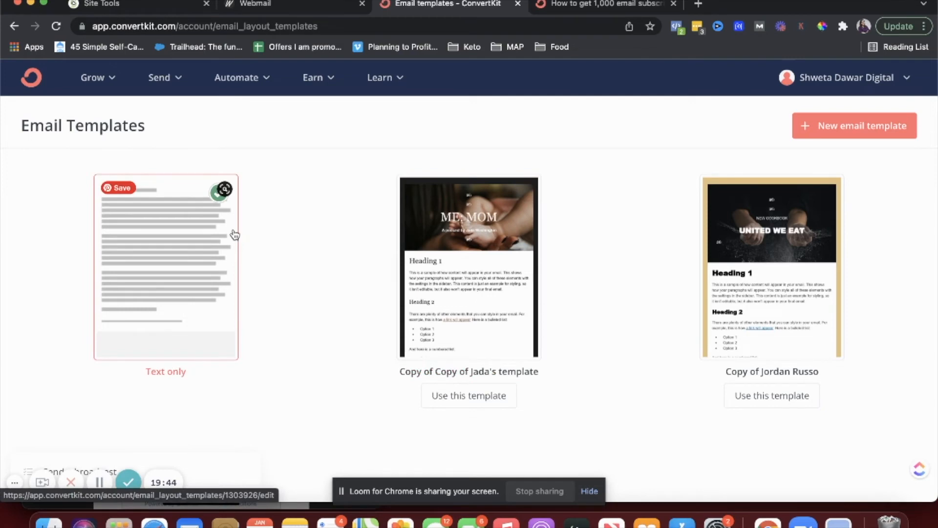
scroll(378, 265, "down", 3)
scroll(377, 265, "up", 3)
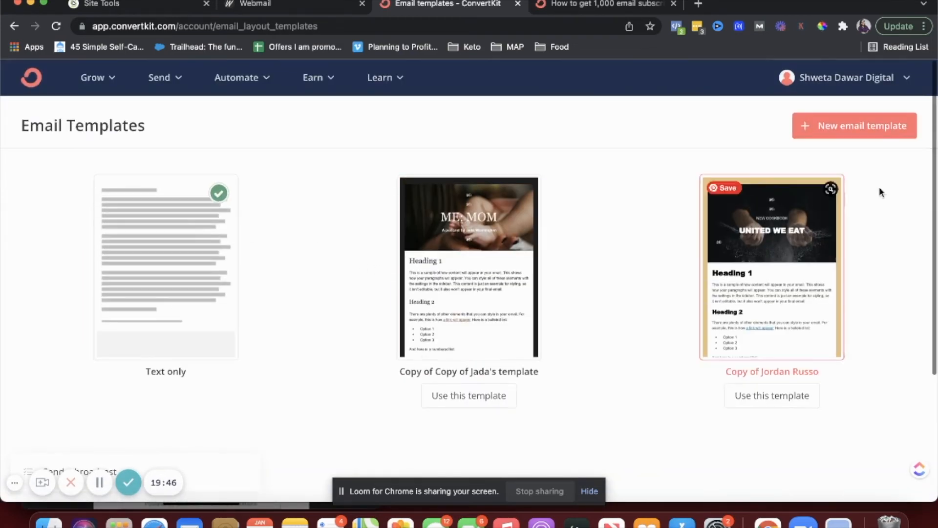
Step: Start a new email template and browse the available starting-point designs
left_click(860, 128)
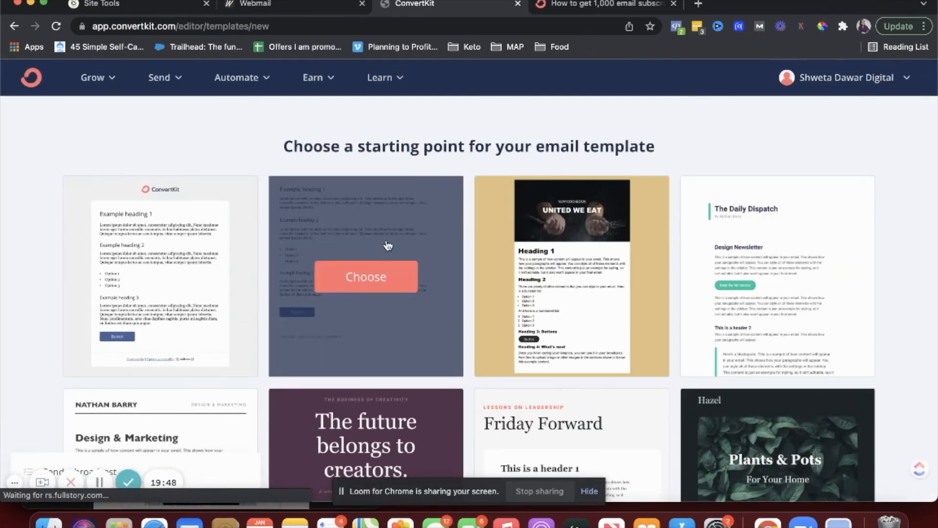
scroll(390, 244, "down", 2)
scroll(390, 244, "down", 5)
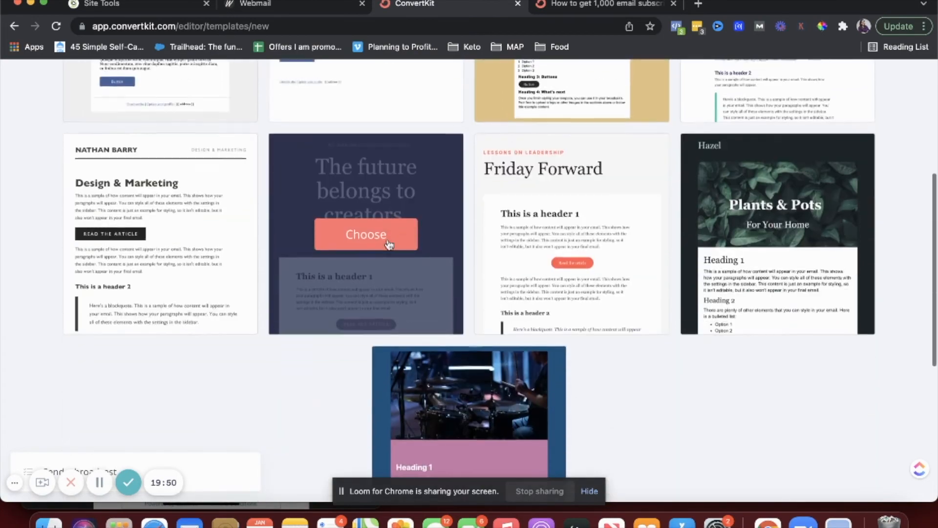
scroll(389, 244, "down", 3)
scroll(388, 245, "up", 8)
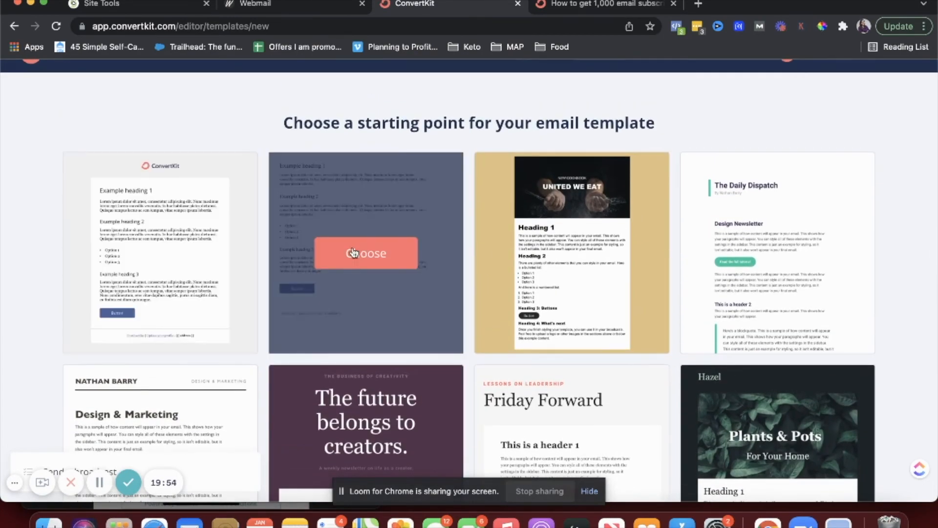
scroll(354, 253, "up", 1)
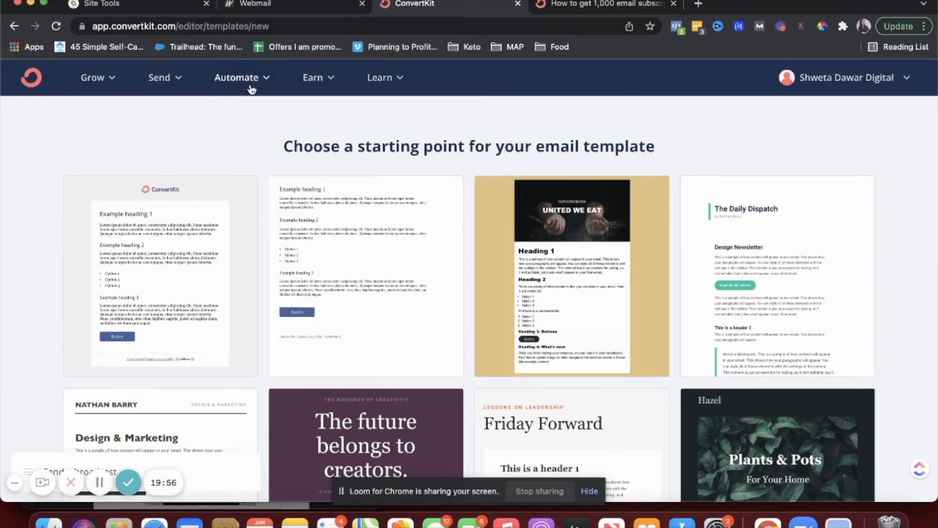
Step: Go to the snippets page and start a new snippet titled "footer"
left_click(145, 79)
left_click(488, 228)
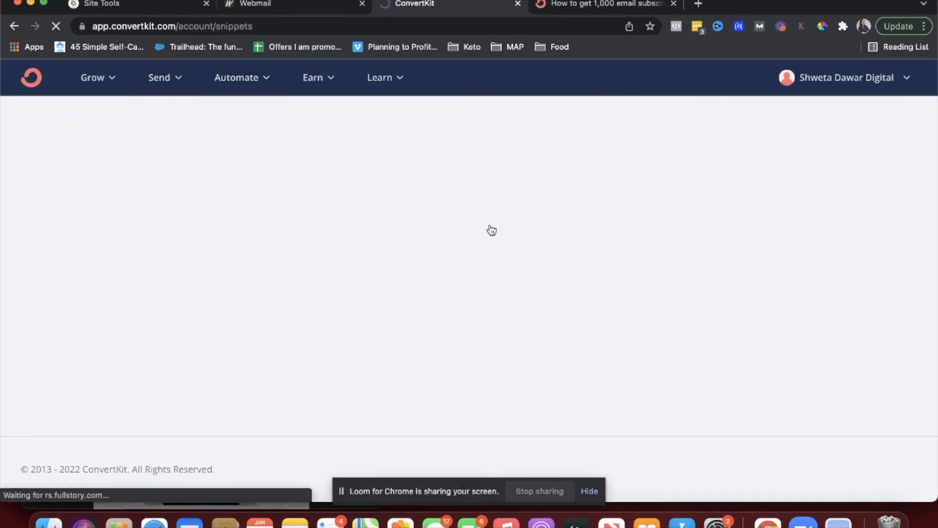
scroll(492, 230, "down", 1)
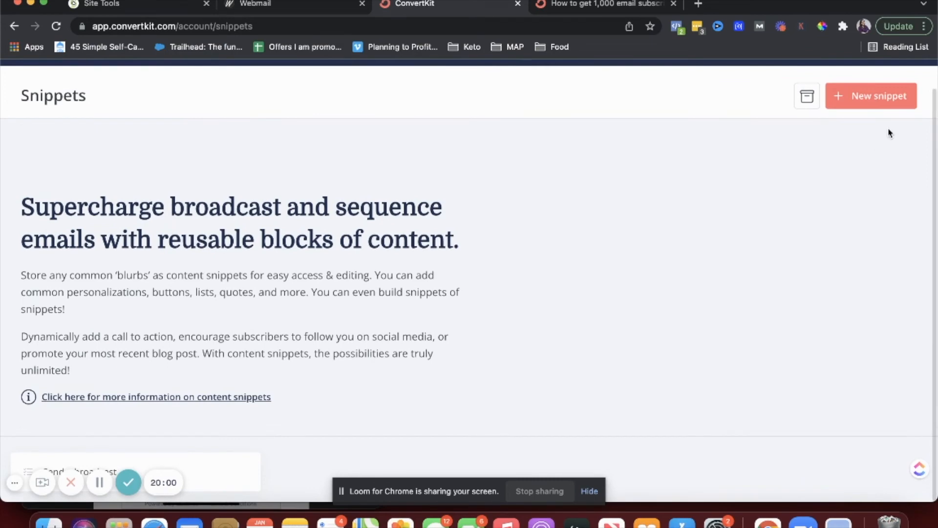
left_click(871, 107)
left_click(416, 205)
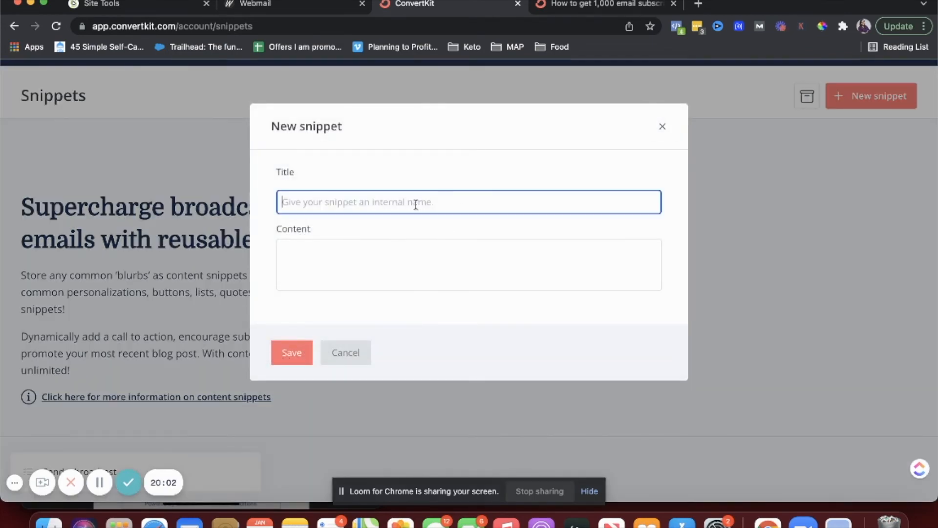
type("footer")
Step: Insert the recently uploaded photo of two people talking at a desk into the snippet's content and select its caption
left_click(410, 274)
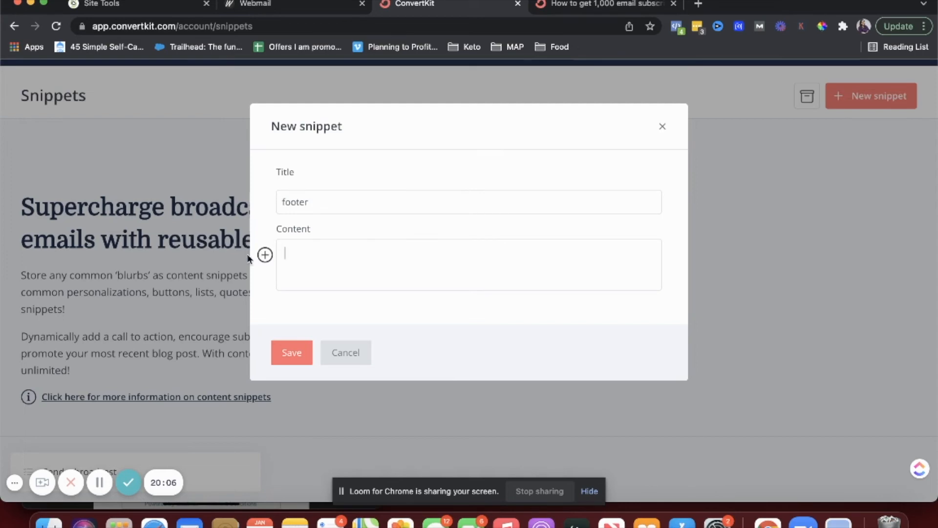
left_click(265, 255)
left_click(286, 301)
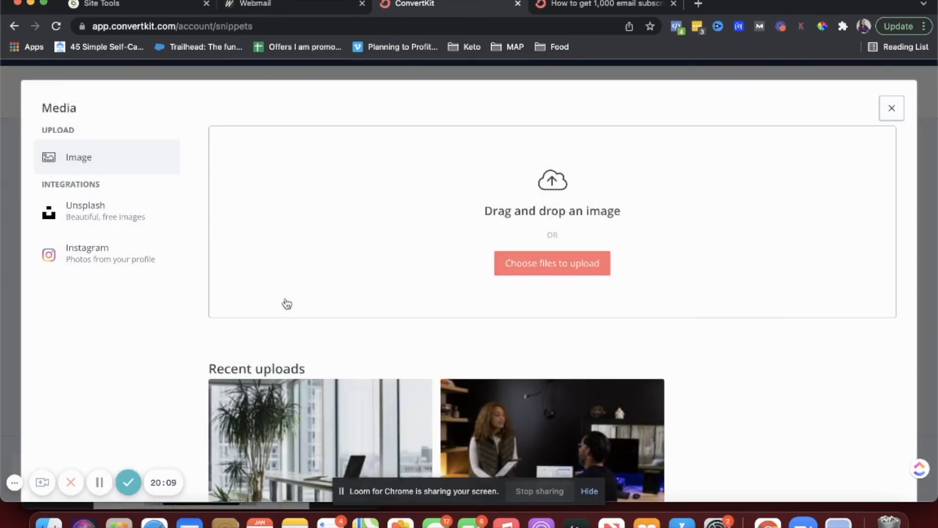
left_click(486, 414)
scroll(345, 344, "down", 4)
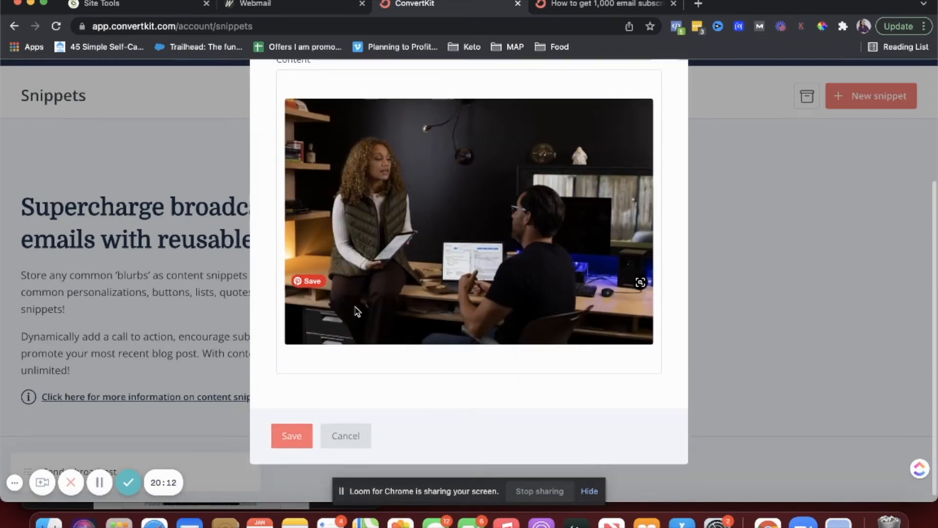
left_click(378, 290)
left_click(360, 354)
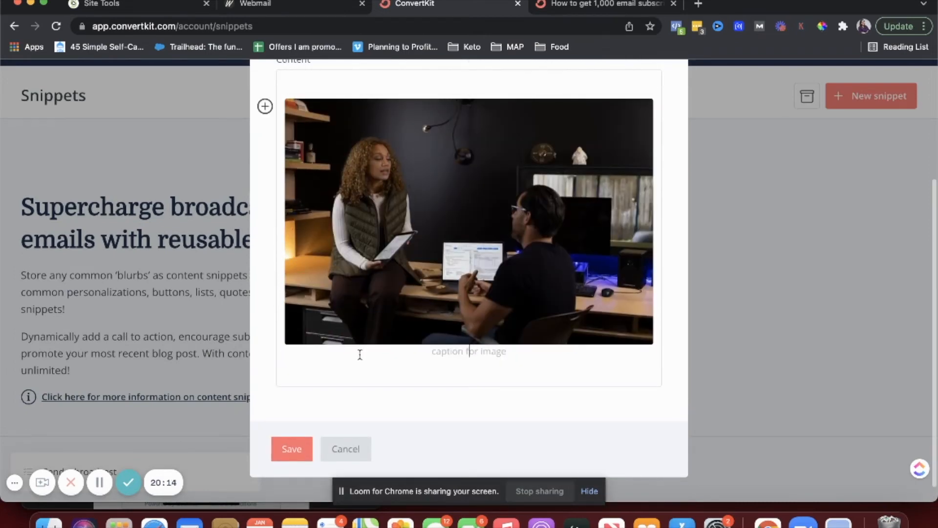
Step: Caption the photo with the person's first name and add the line "Youtube.com" below it
type("Shweta")
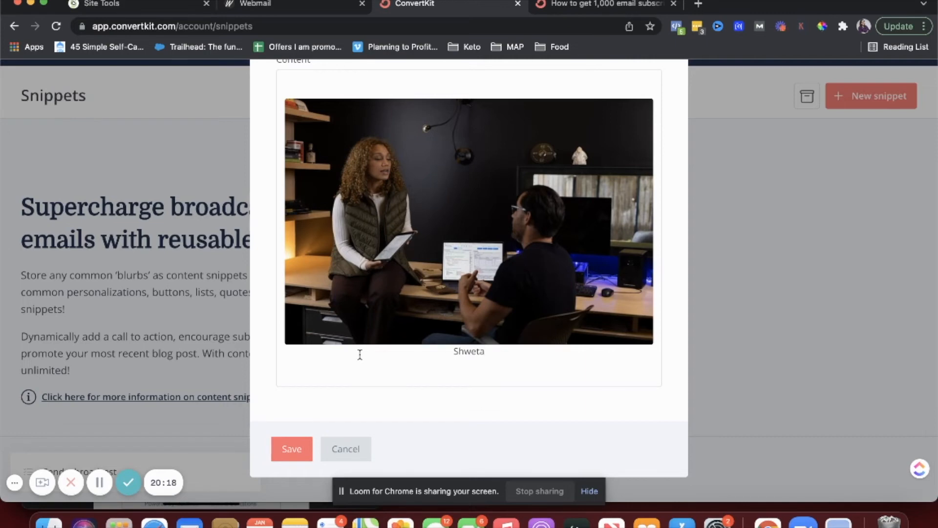
key("Return")
type("Youtube.com")
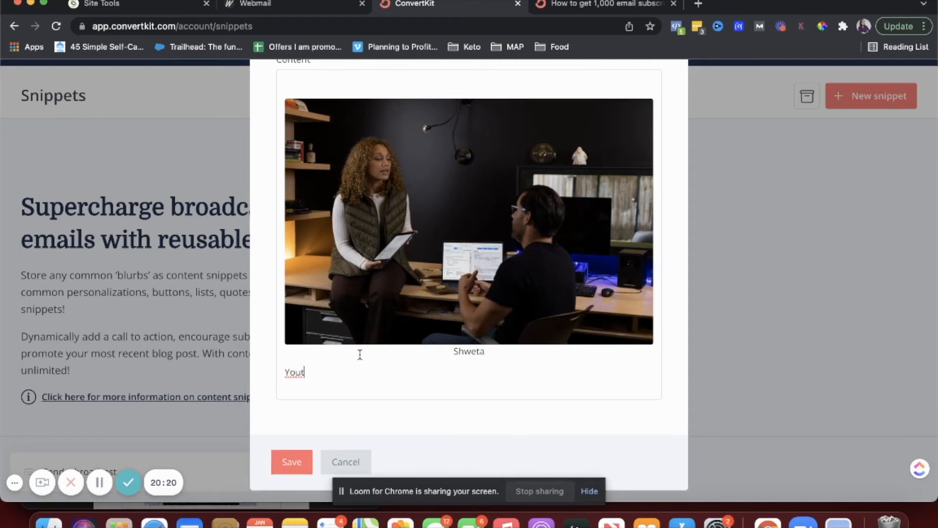
Step: Remove the captioned photo and the "Youtube.com" line from the snippet's content
left_click(450, 353)
key("BackSpace")
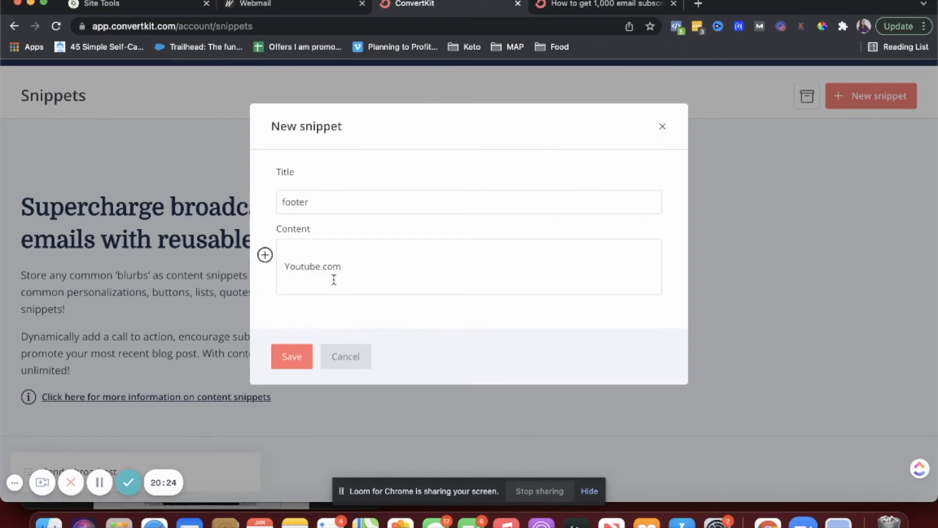
left_click_drag(341, 266, 267, 267)
key("BackSpace")
Step: Look over the element types that can be inserted into the snippet's content and close the snippet without saving
left_click(265, 268)
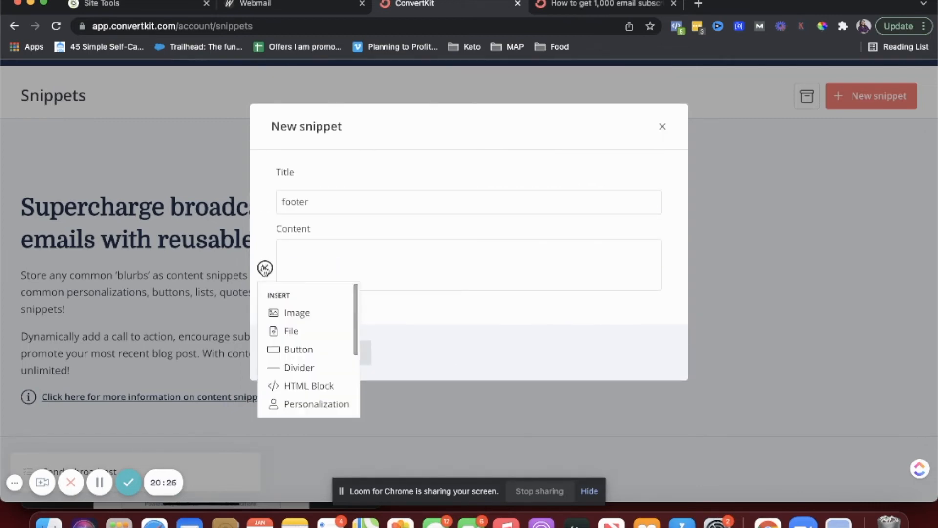
scroll(291, 346, "down", 2)
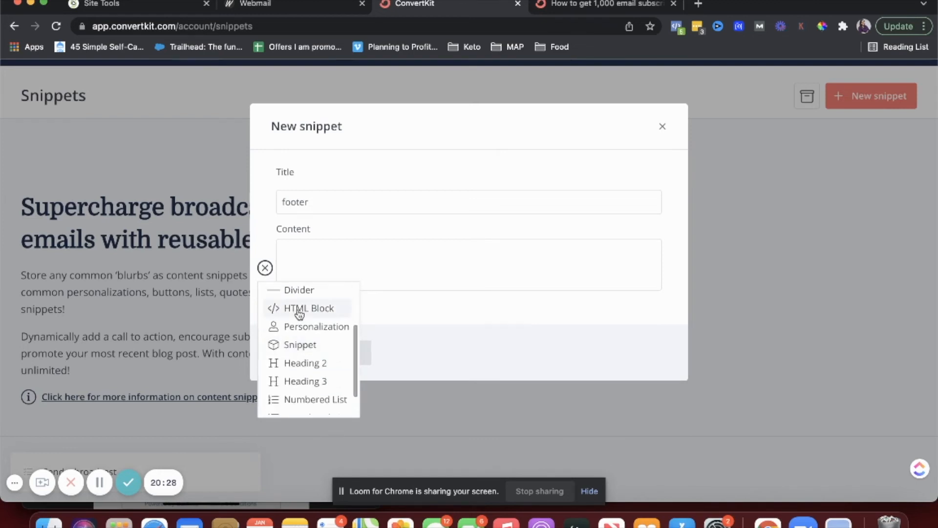
scroll(297, 306, "down", 1)
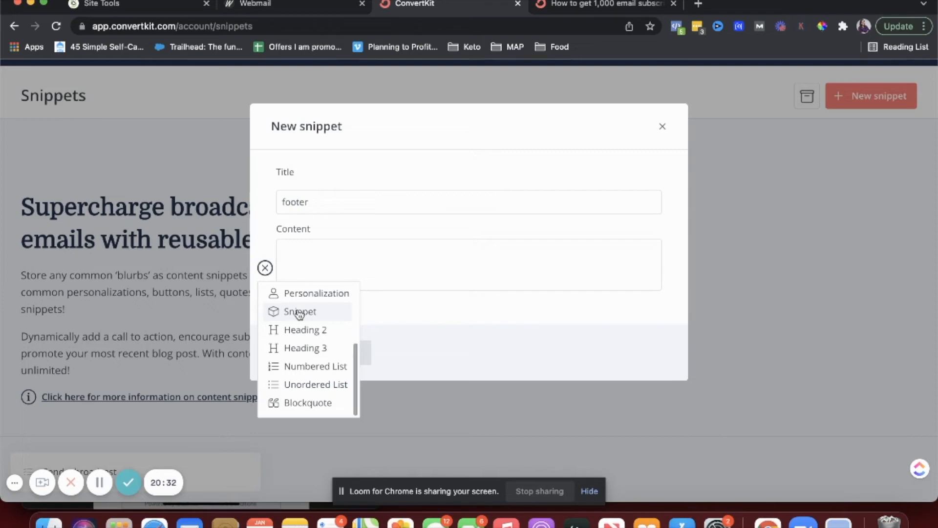
left_click(296, 208)
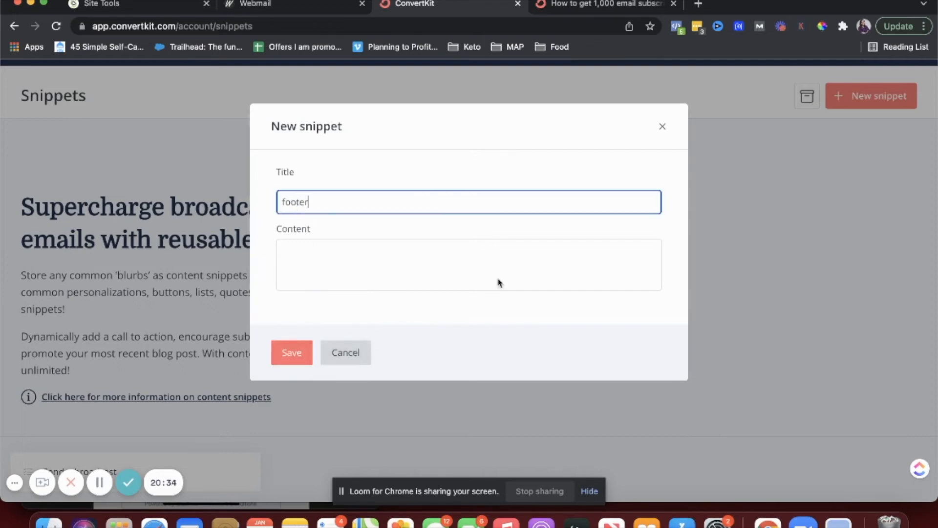
left_click(663, 126)
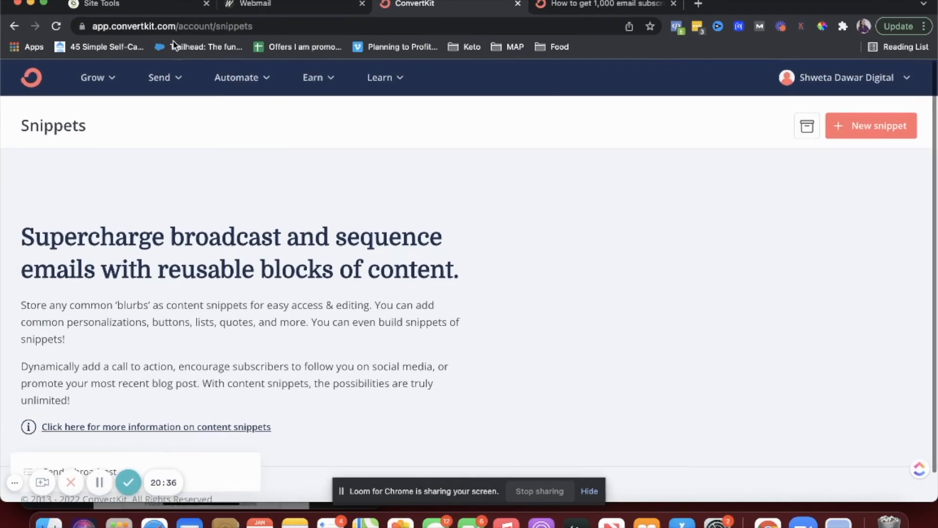
Step: Go to the visual automations page and open Visual Automation 4
left_click(164, 78)
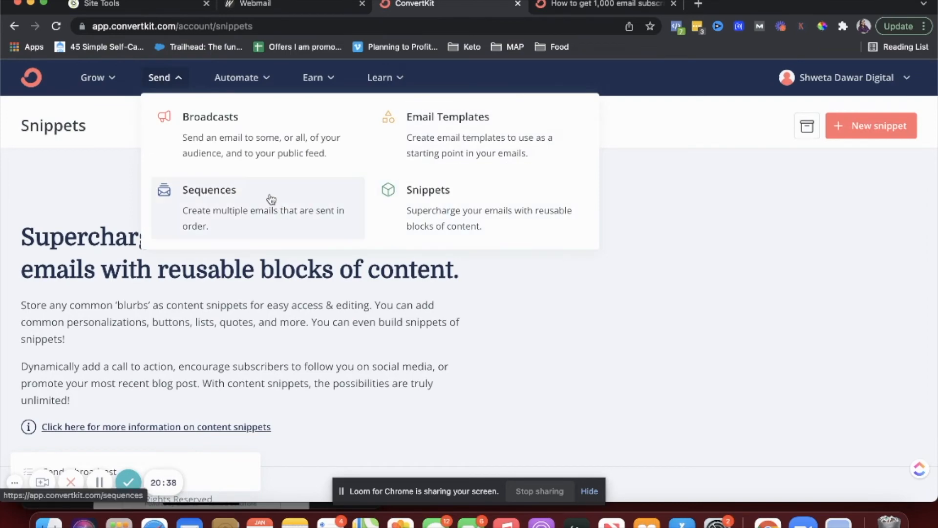
left_click(228, 79)
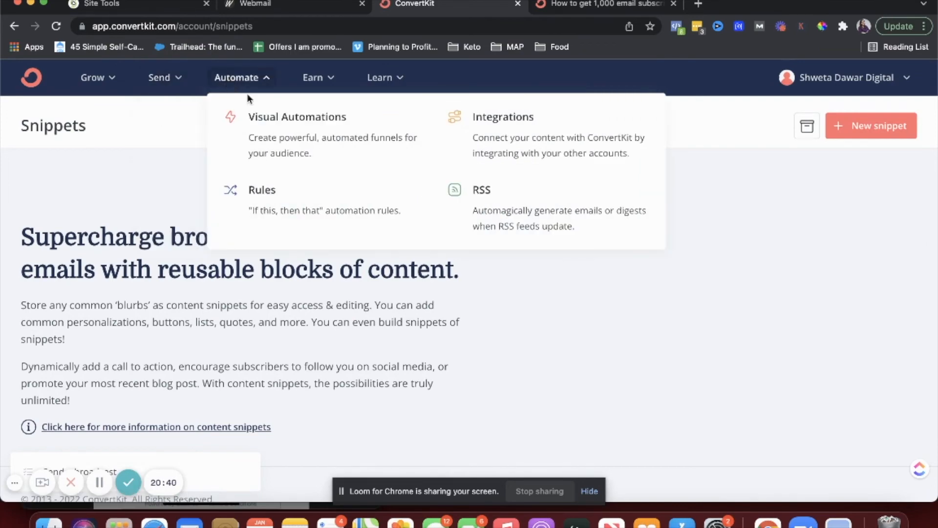
left_click(286, 139)
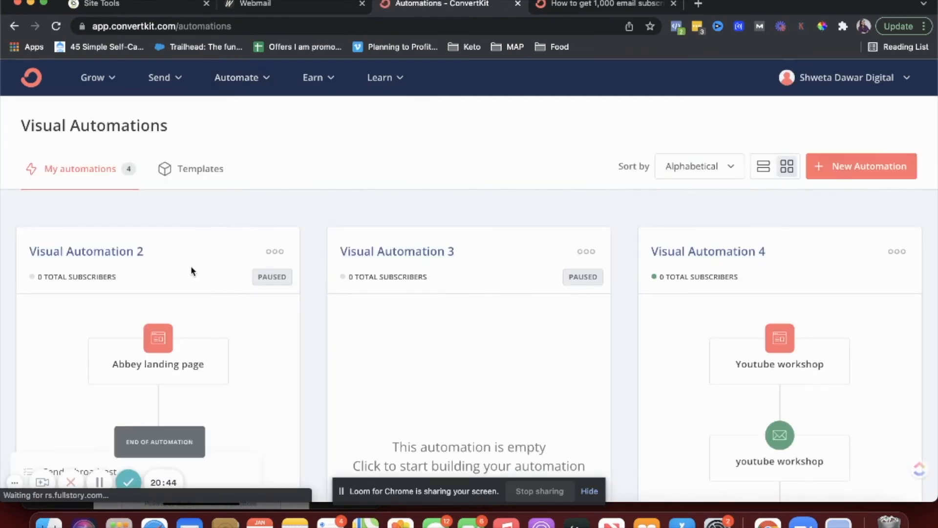
scroll(192, 270, "down", 2)
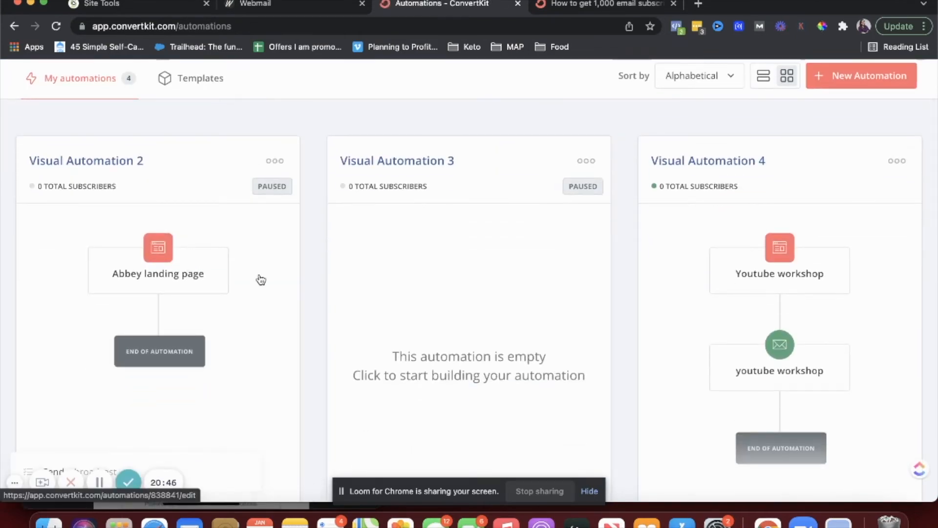
left_click(735, 170)
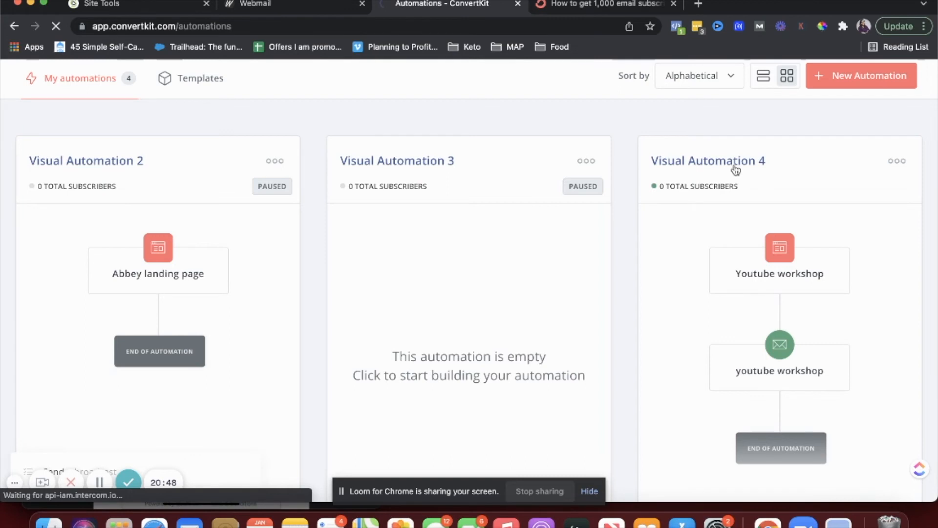
Step: Add a yes/no condition on the Welcomed tag after the youtube workshop email sequence
scroll(462, 223, "down", 5)
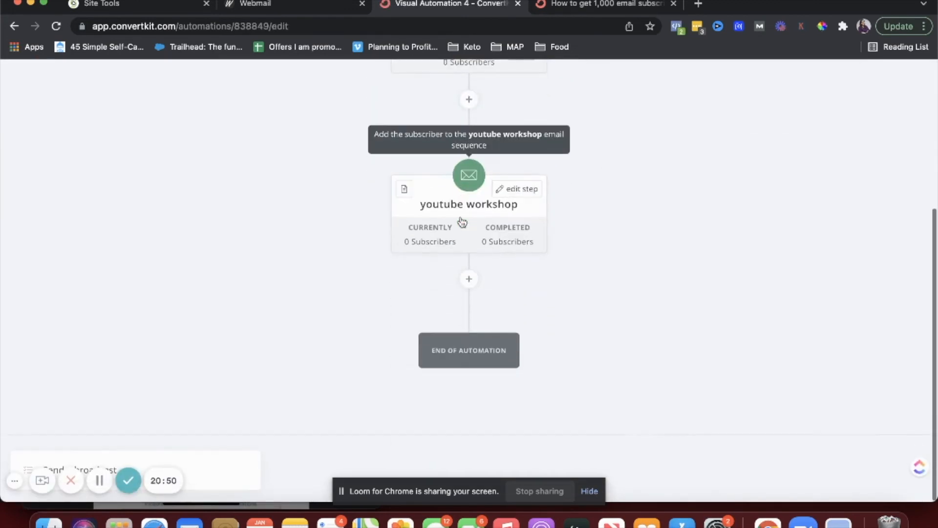
left_click(469, 279)
scroll(472, 282, "down", 3)
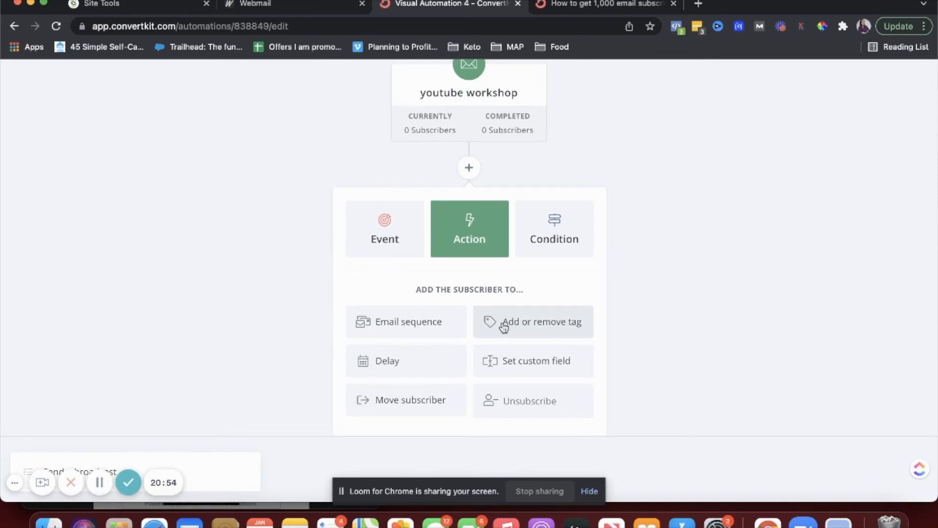
left_click(367, 230)
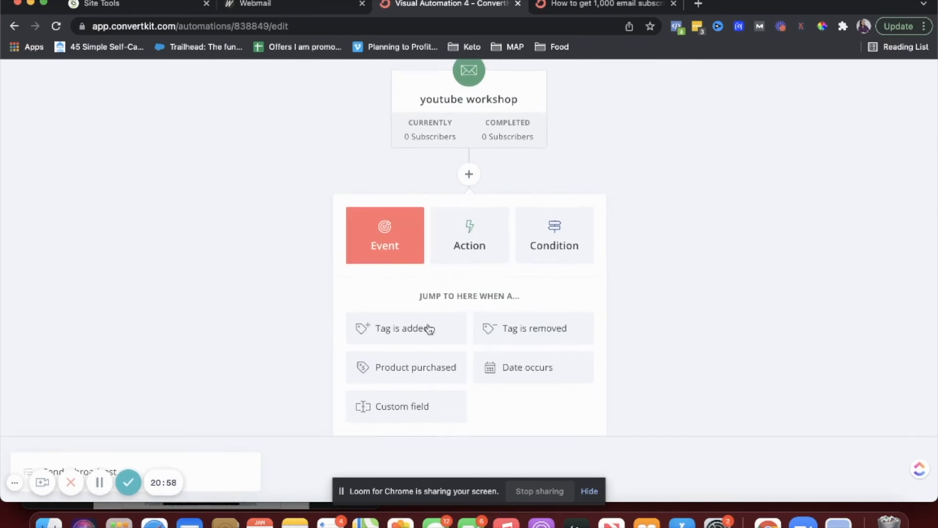
left_click(556, 263)
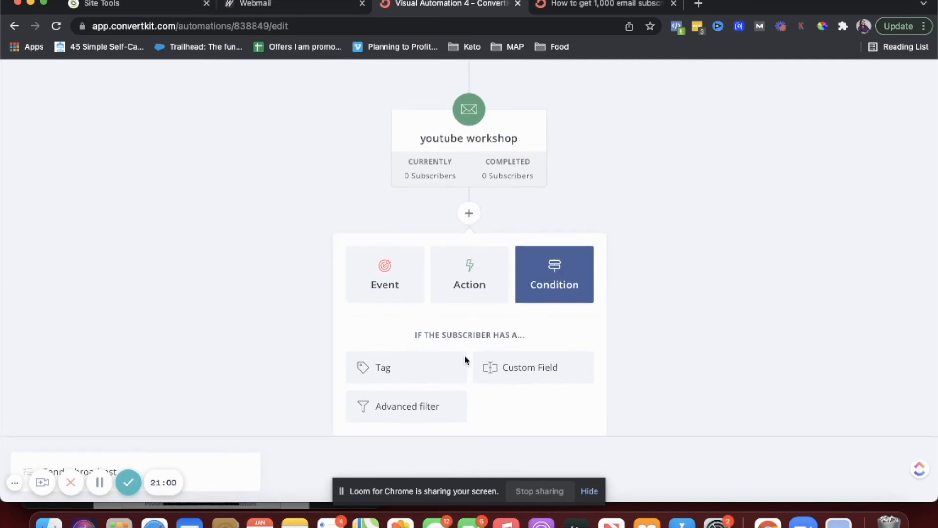
left_click(451, 371)
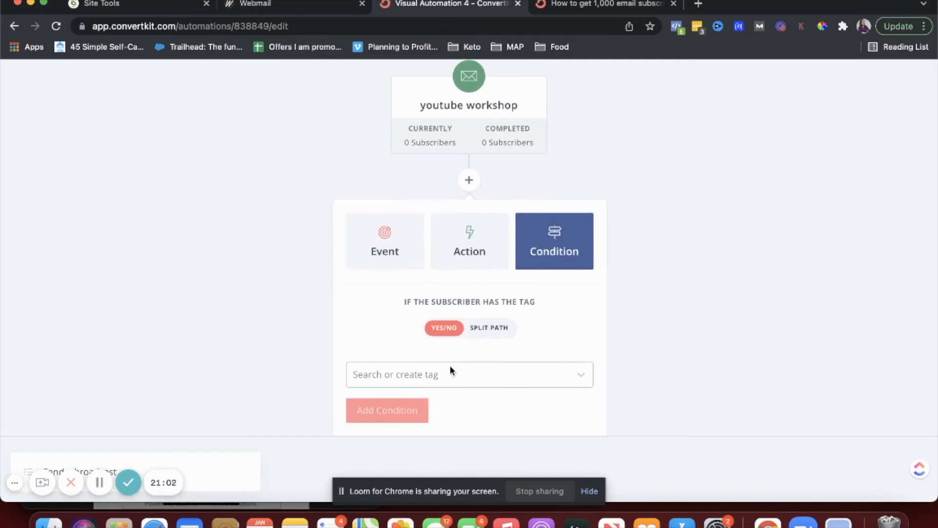
left_click(485, 378)
left_click(457, 429)
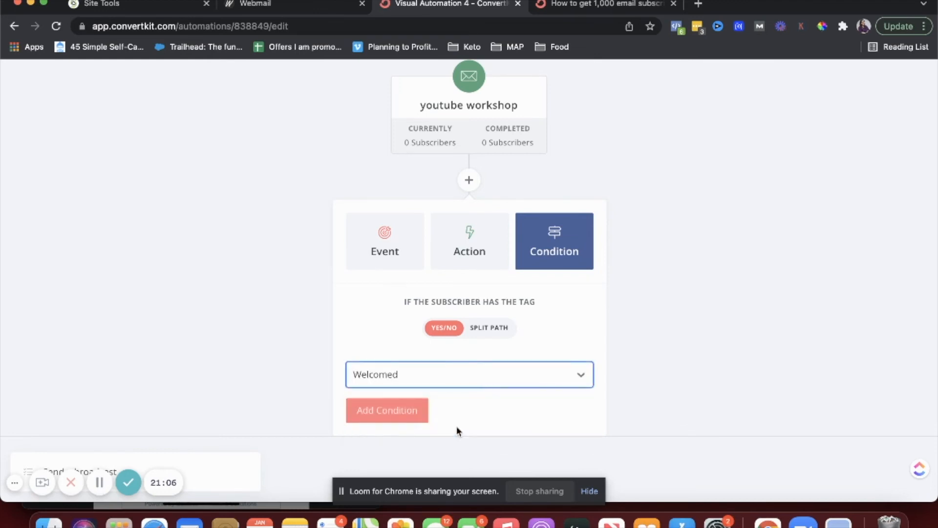
left_click(391, 416)
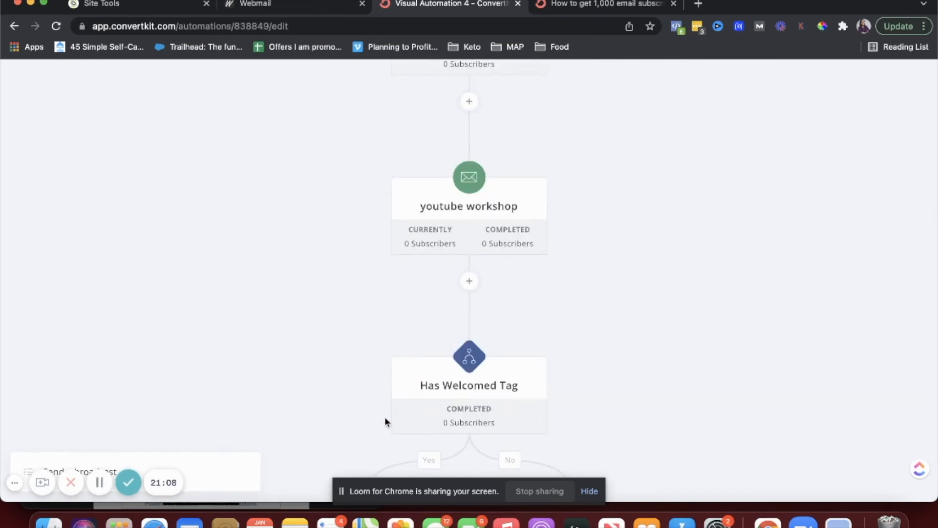
scroll(290, 309, "down", 5)
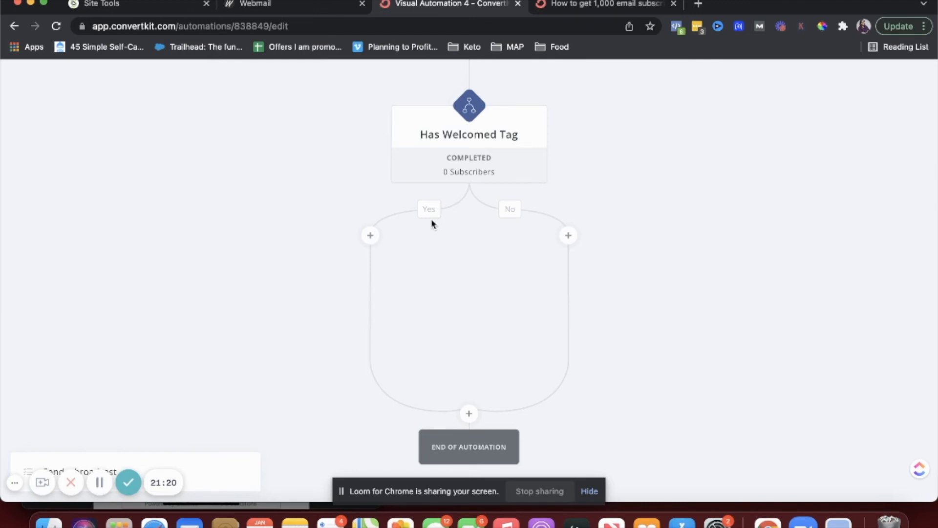
Step: Open the integrations page and look through the available third-party services
scroll(431, 219, "up", 10)
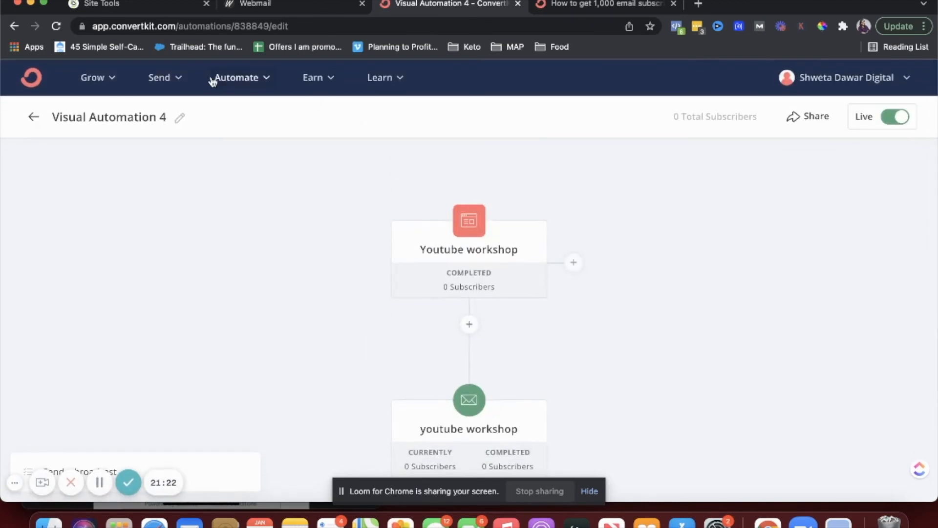
left_click(215, 78)
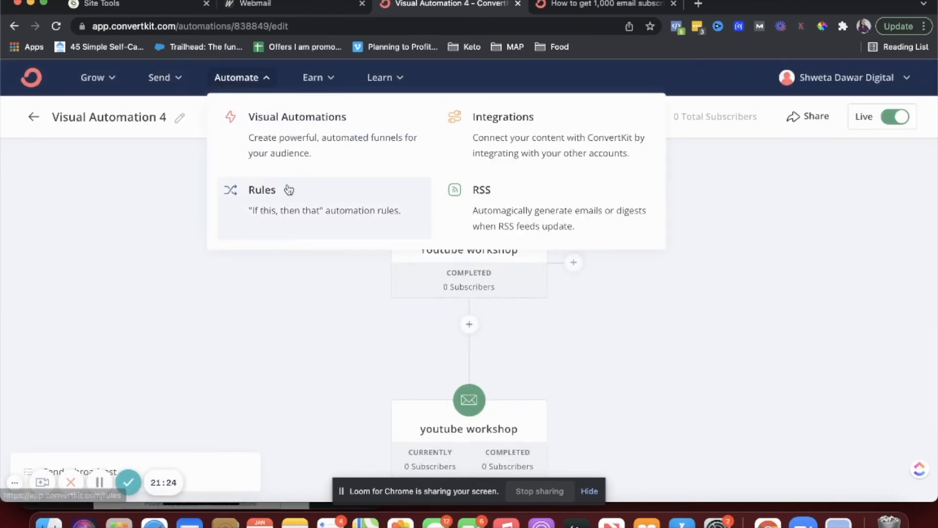
left_click(334, 190)
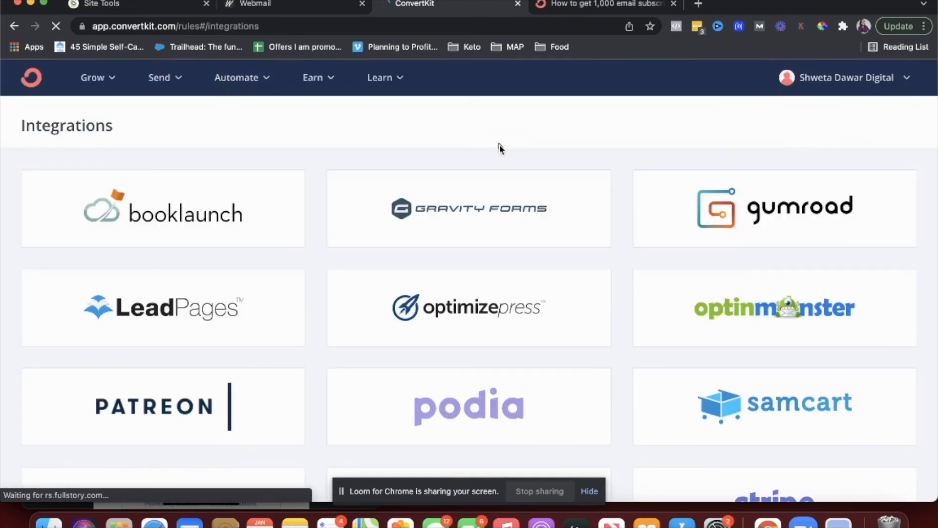
scroll(529, 276, "down", 2)
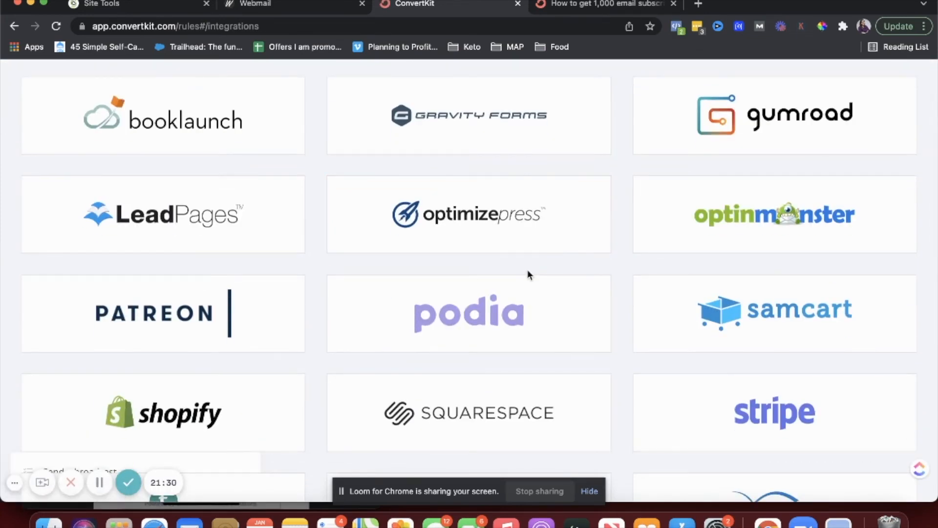
scroll(528, 274, "down", 3)
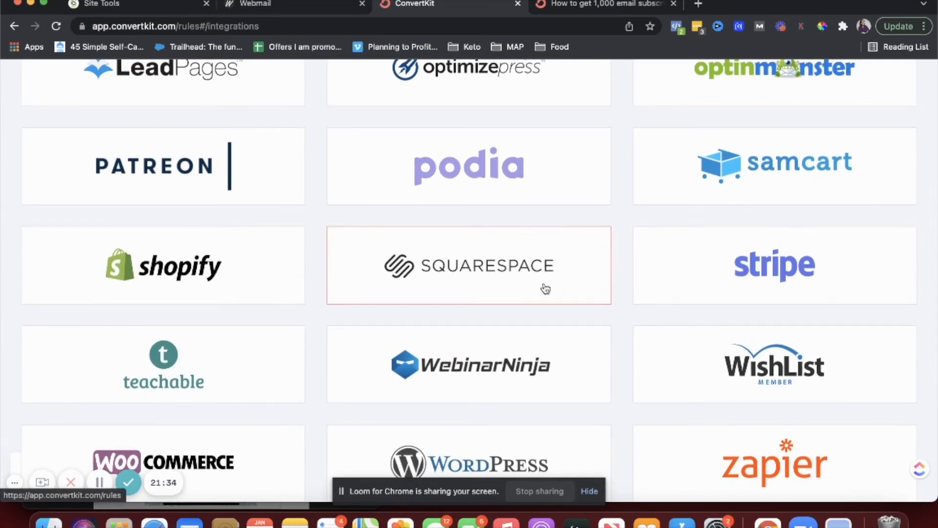
scroll(462, 330, "down", 3)
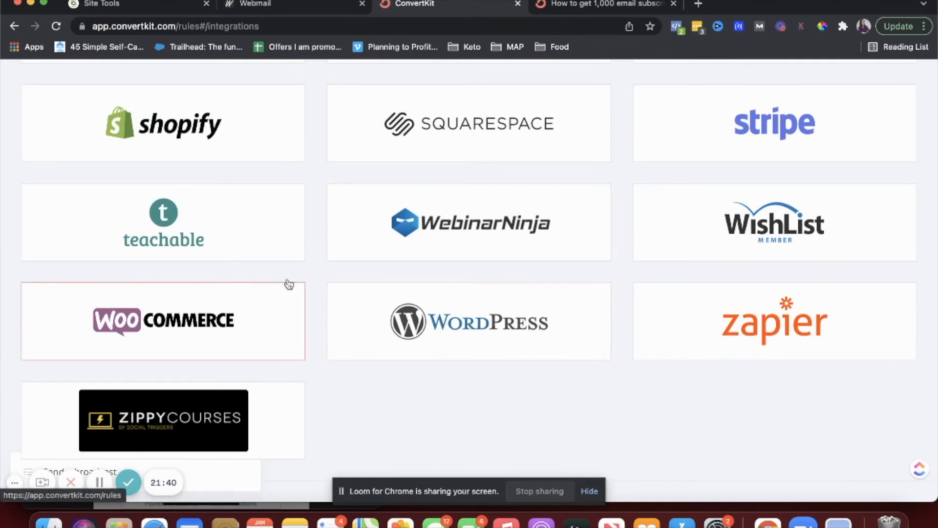
scroll(342, 257, "up", 8)
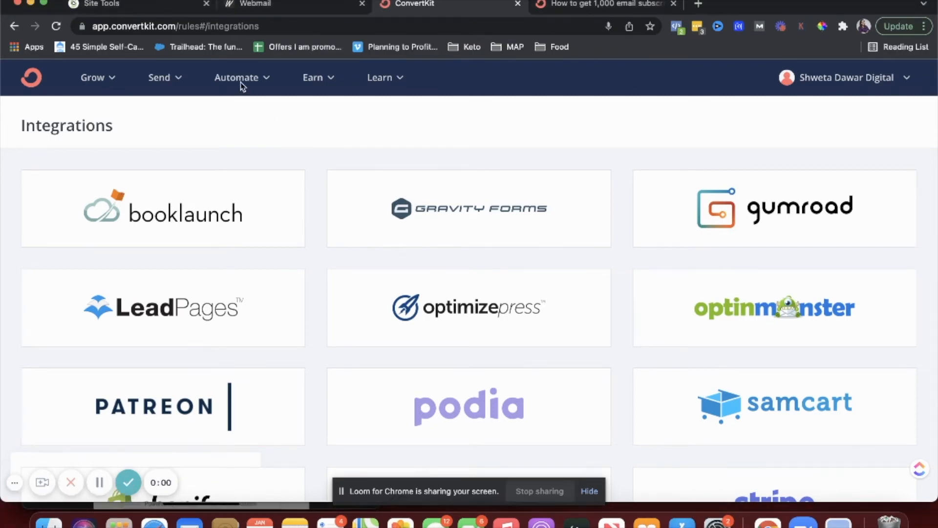
Step: Go to the automation rules page and start a new rule
left_click(241, 83)
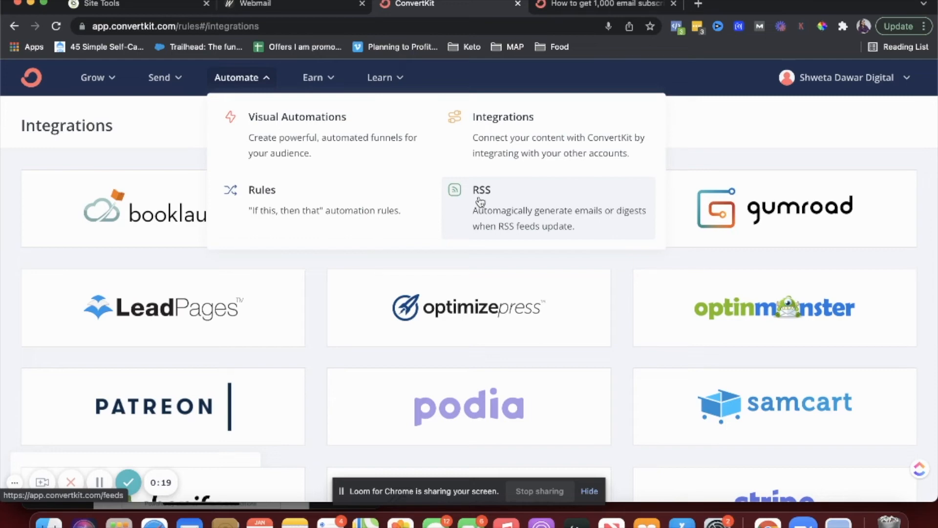
left_click(349, 209)
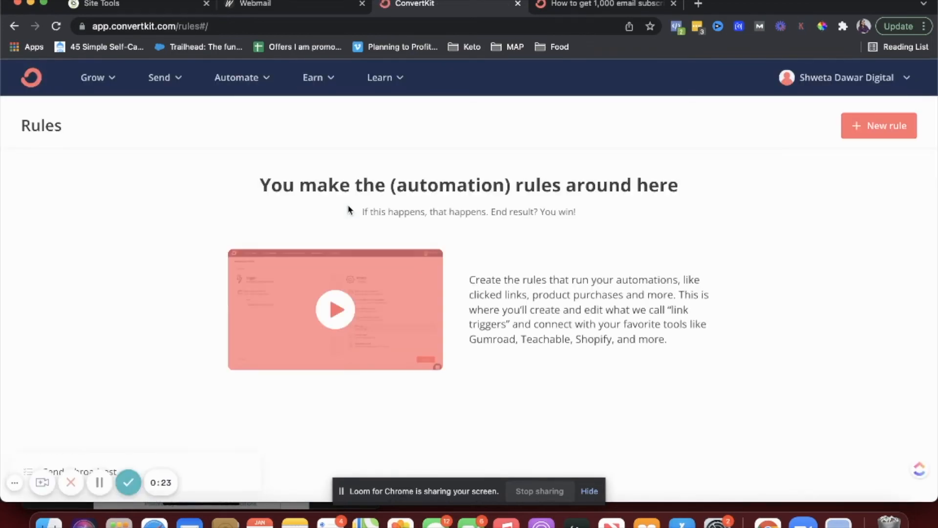
left_click(849, 125)
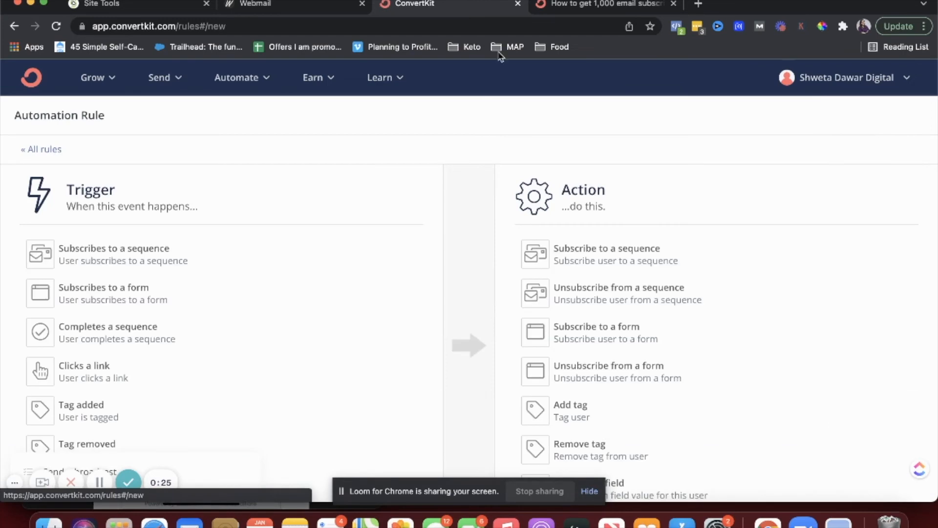
left_click(236, 79)
left_click(170, 113)
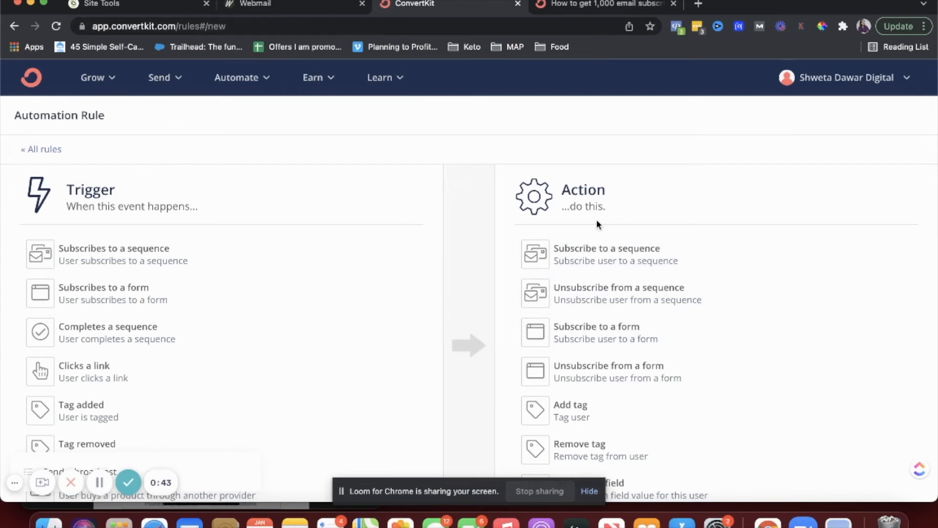
Step: Set the rule's trigger to "Clicks a link" and look over the available actions
scroll(375, 204, "down", 3)
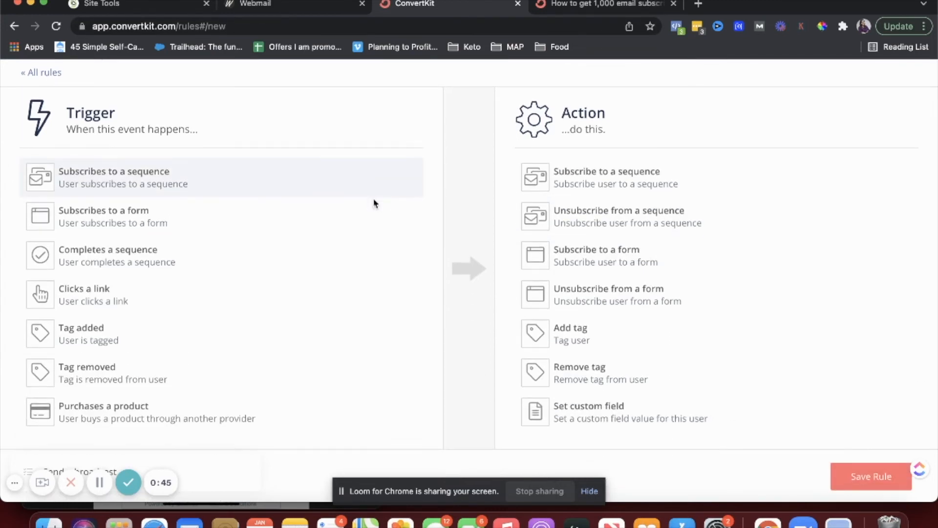
left_click(97, 305)
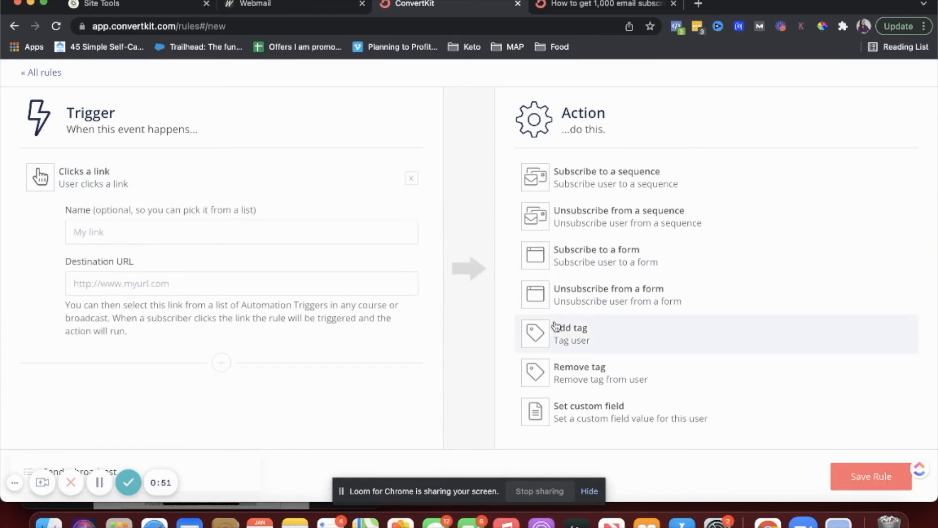
scroll(556, 325, "down", 2)
scroll(580, 282, "up", 2)
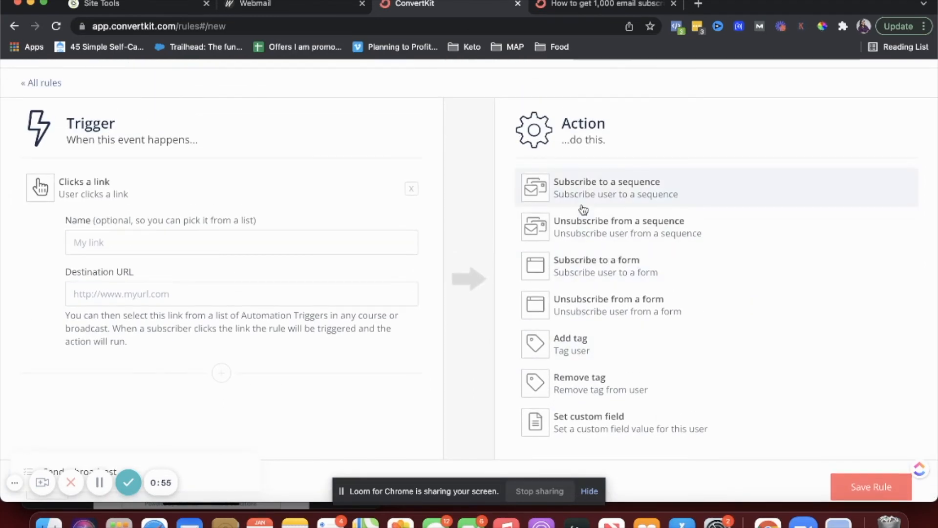
Step: Name the trigger link "youtube" and set its destination URL to the personal YouTube channel address
left_click(314, 242)
left_click(261, 288)
type("youtu")
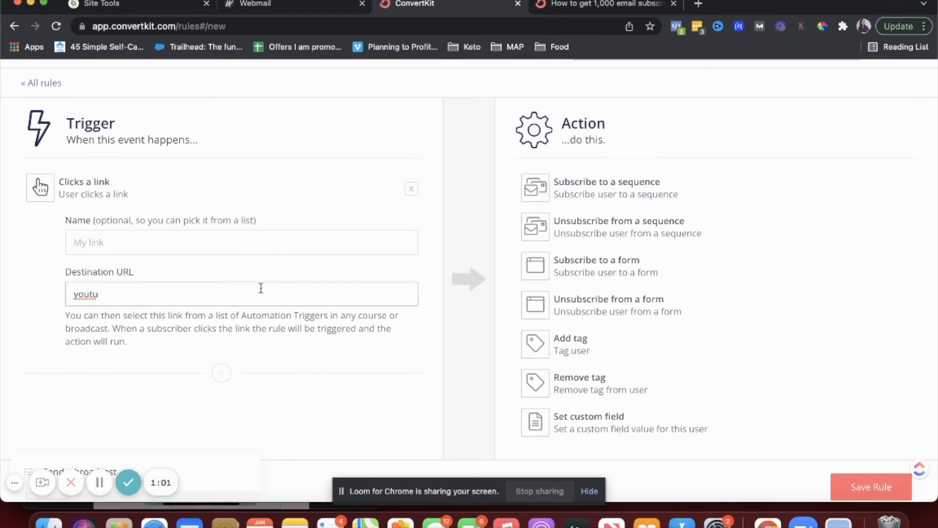
type("be.c")
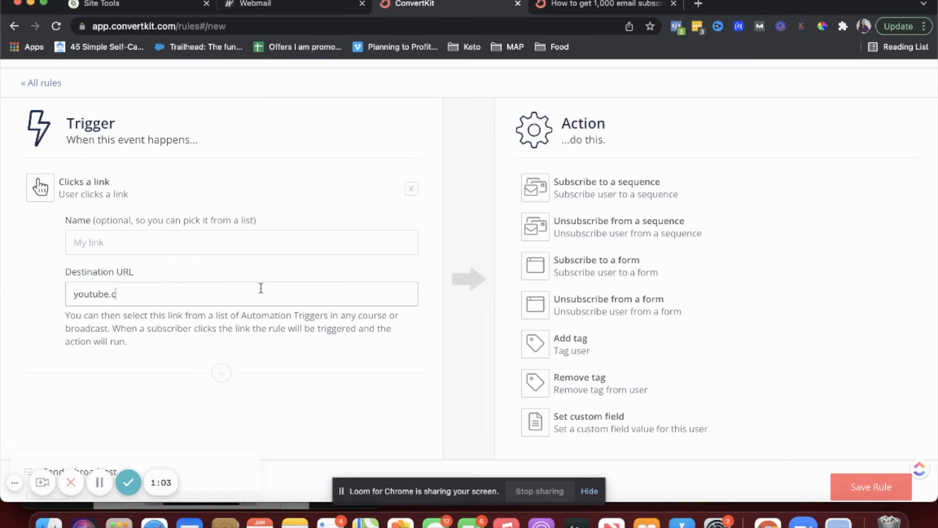
type("om/c/s")
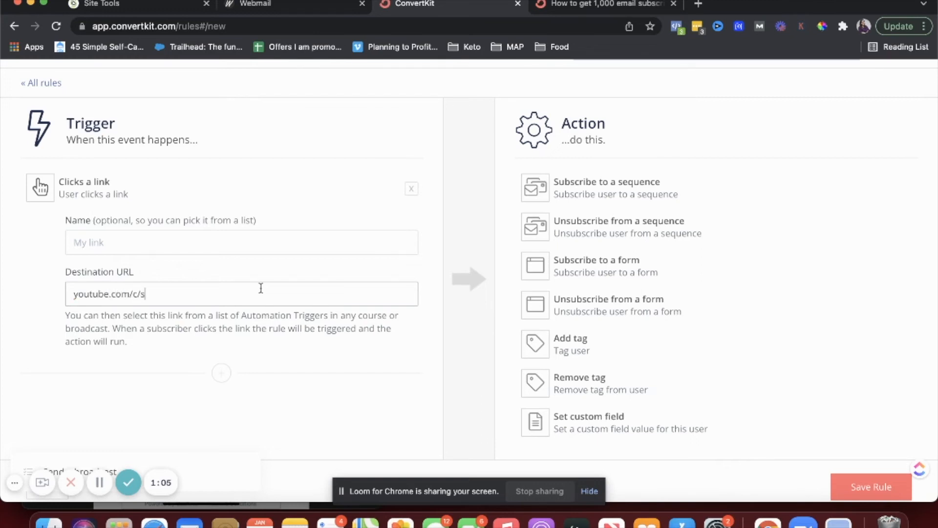
type("hwetadawar")
triple_click(193, 299)
left_click(144, 247)
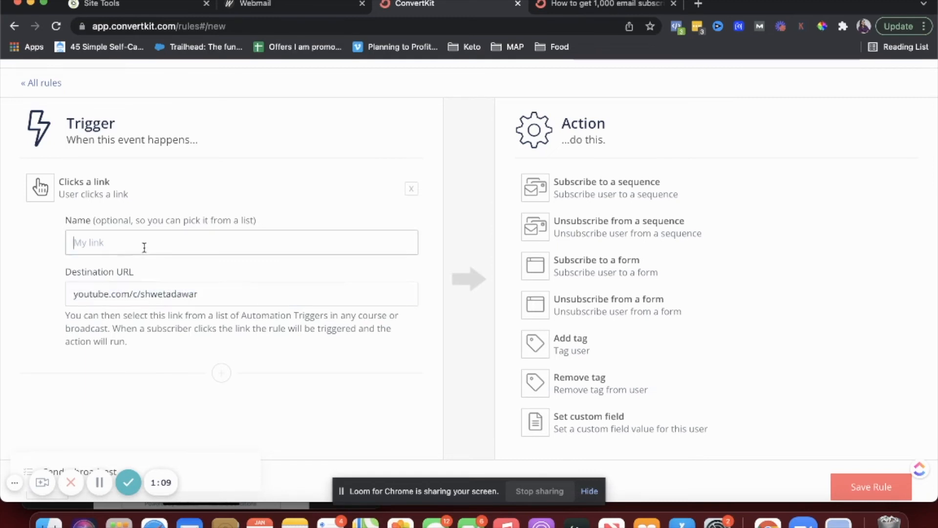
type("youtube")
Step: Set the rule's action to subscribe to the "youtube workshop" sequence and save the rule
left_click(580, 204)
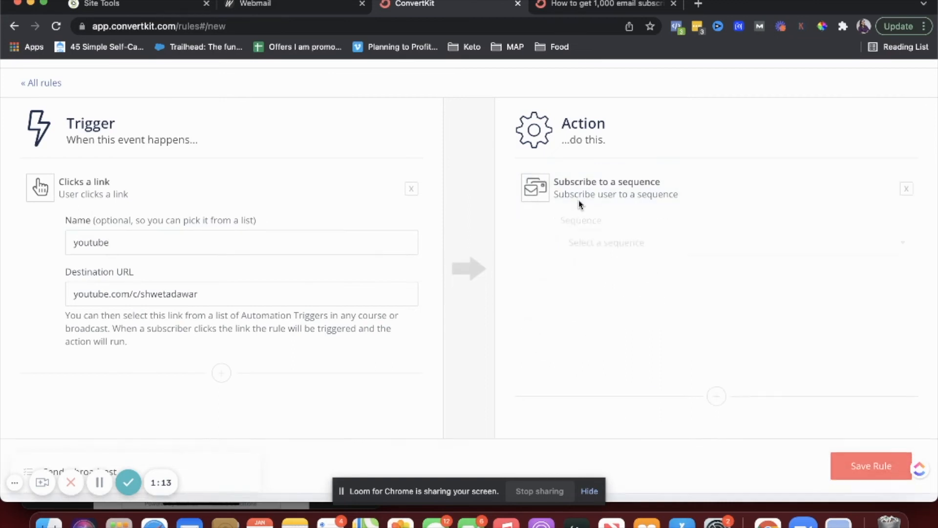
left_click(601, 247)
left_click(600, 302)
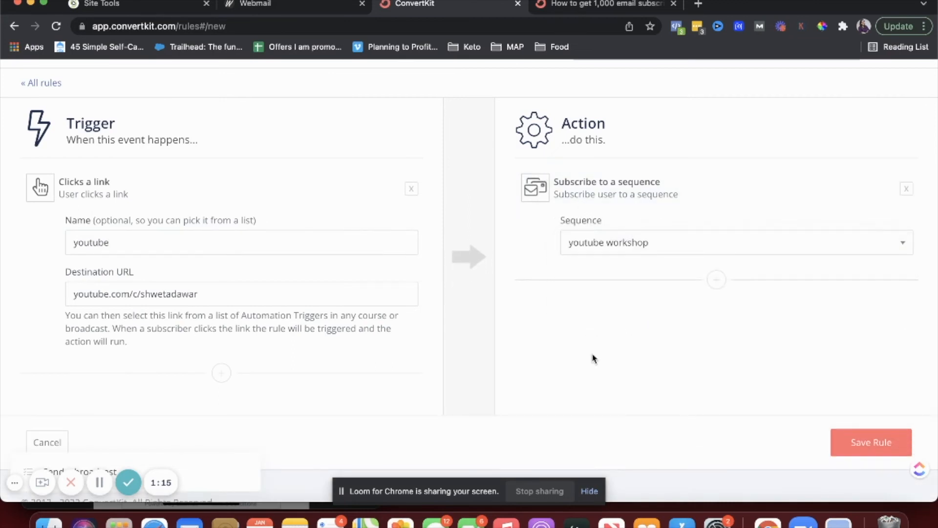
scroll(594, 358, "down", 1)
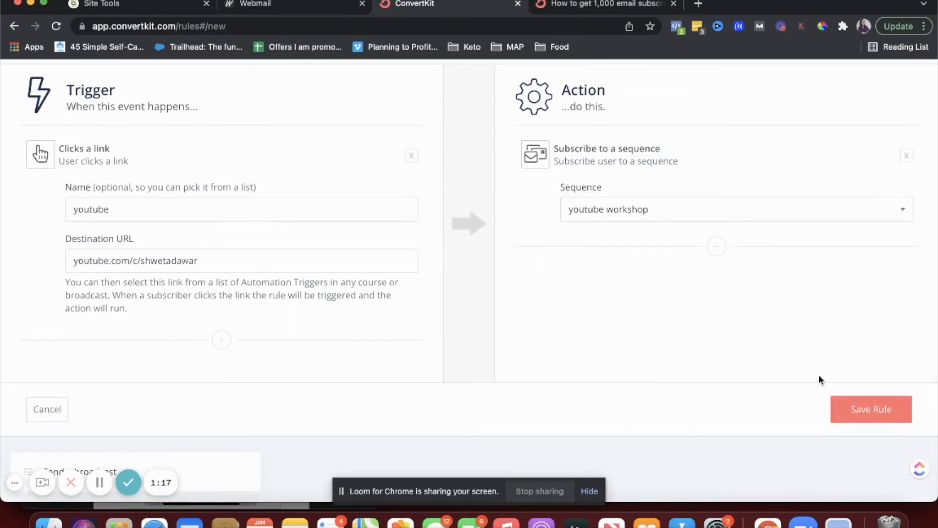
left_click(854, 417)
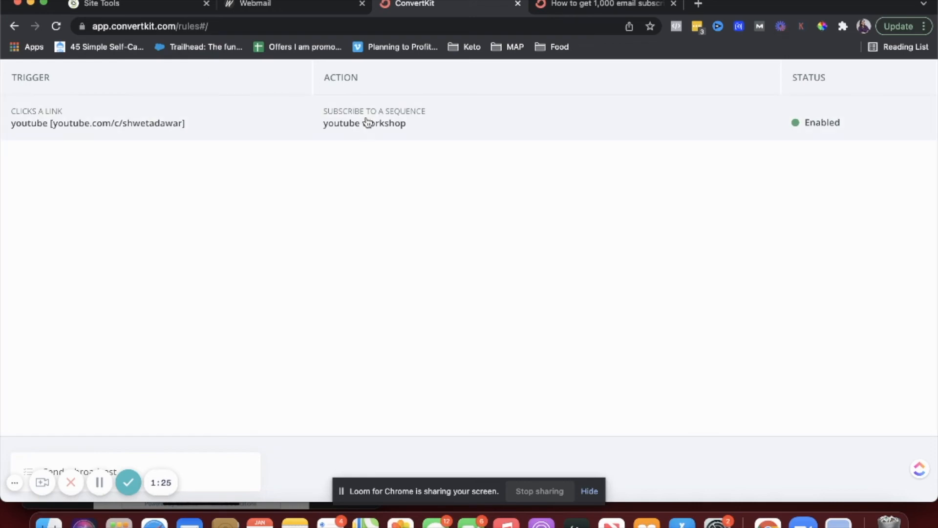
scroll(368, 123, "up", 2)
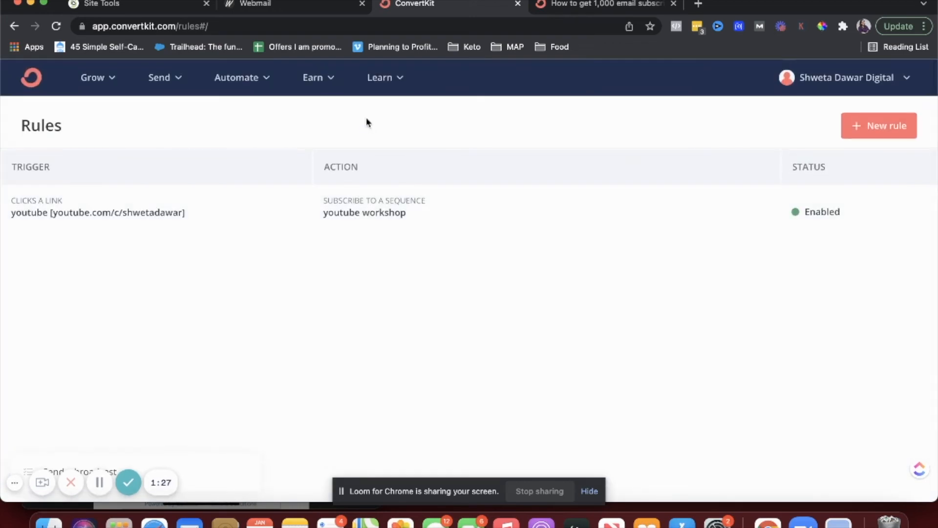
left_click(889, 126)
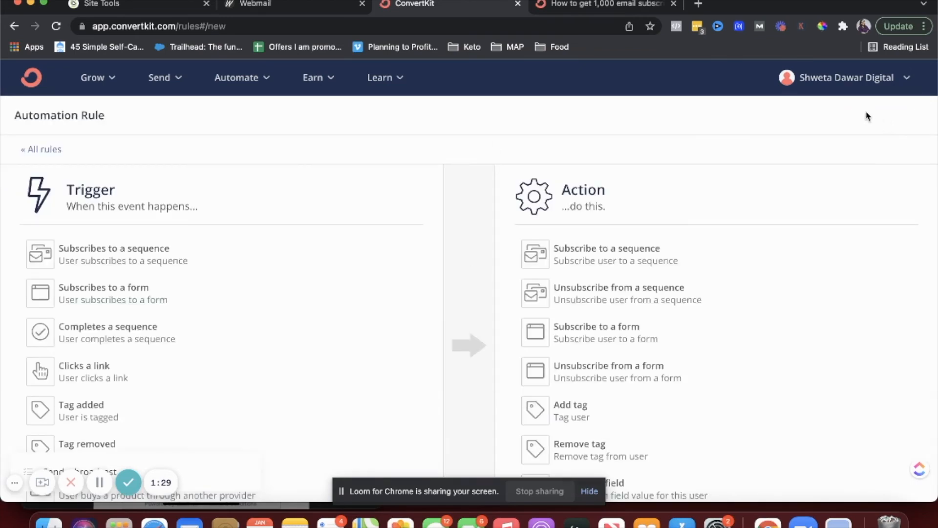
scroll(93, 353, "down", 2)
left_click(108, 240)
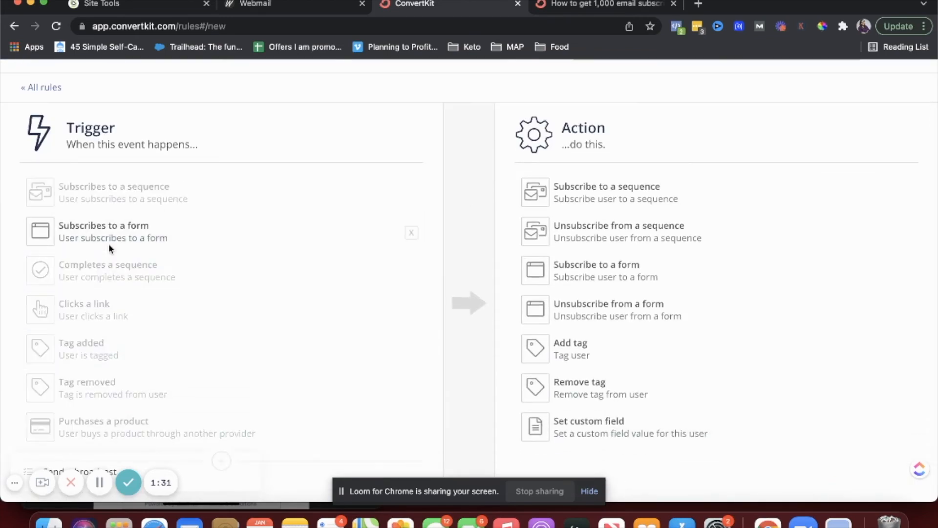
left_click(118, 254)
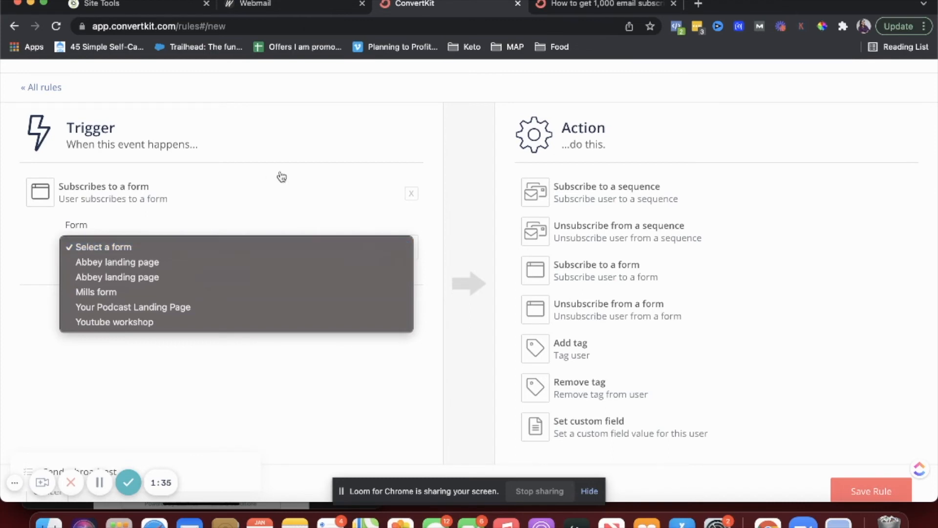
left_click(125, 322)
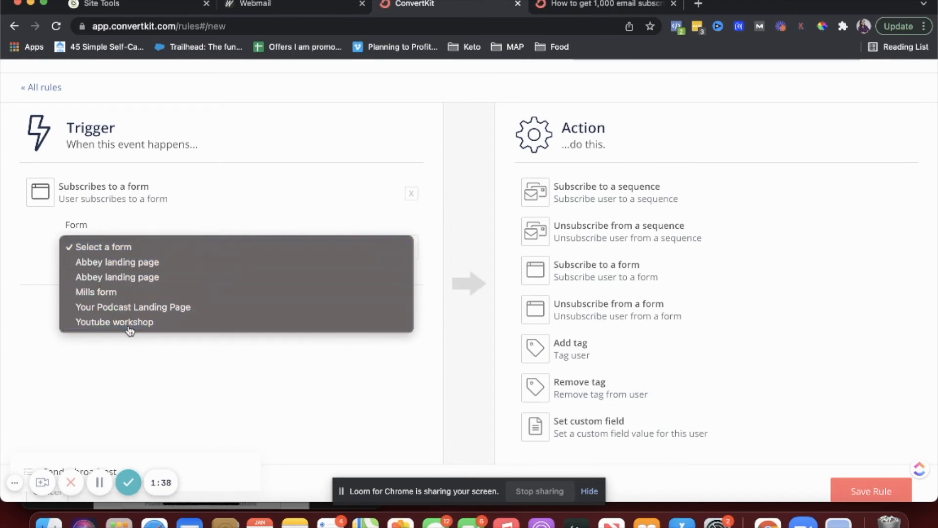
left_click(567, 186)
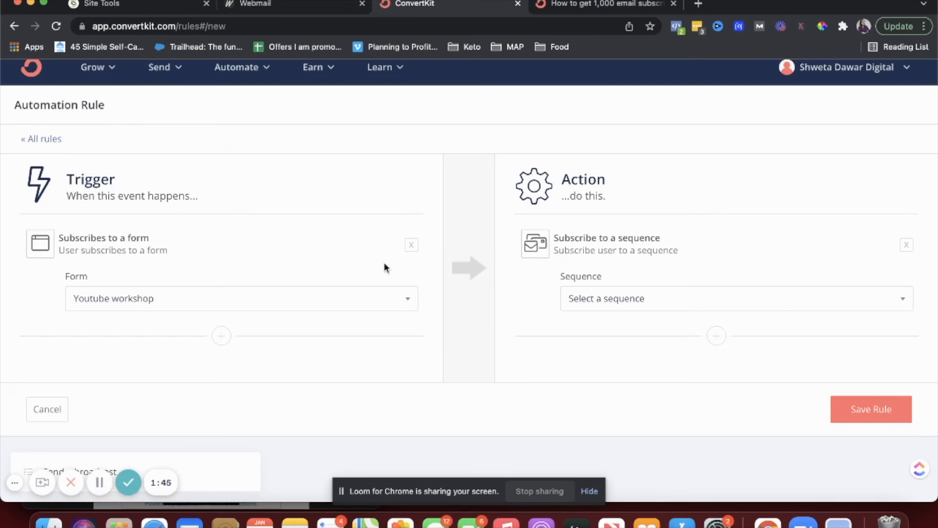
left_click(308, 304)
left_click(308, 299)
left_click(239, 305)
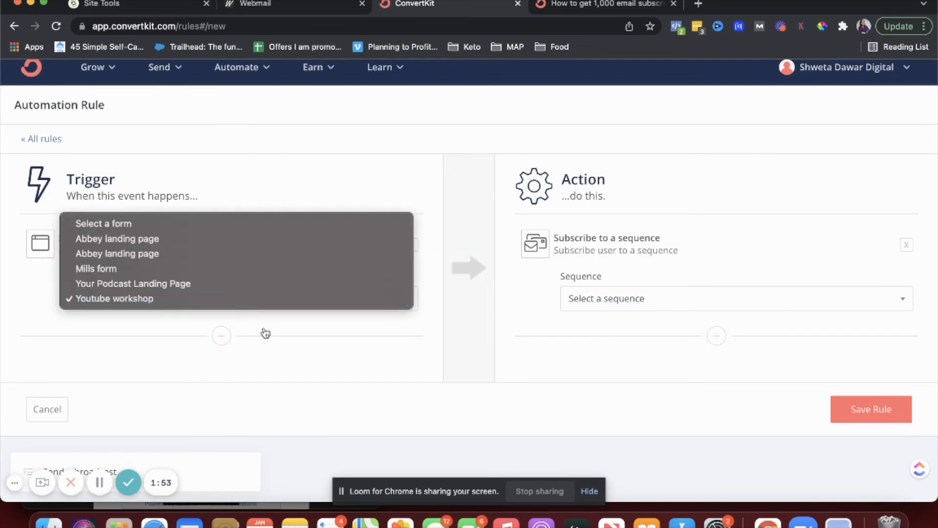
left_click(291, 351)
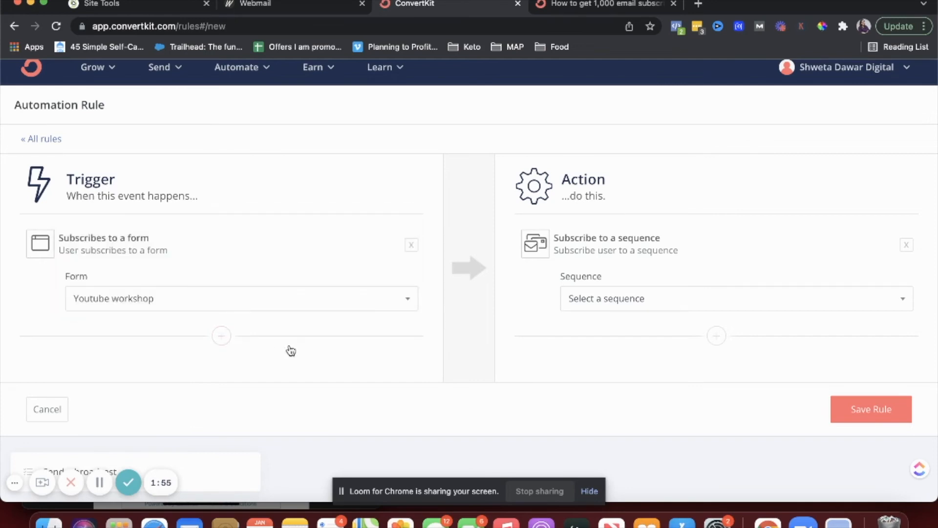
left_click(240, 71)
left_click(212, 291)
left_click(216, 297)
left_click(61, 416)
Step: Start a new rule with a "Clicks a link" trigger named "ebbok" and the destination URL waitlist.com/ebbook
left_click(875, 116)
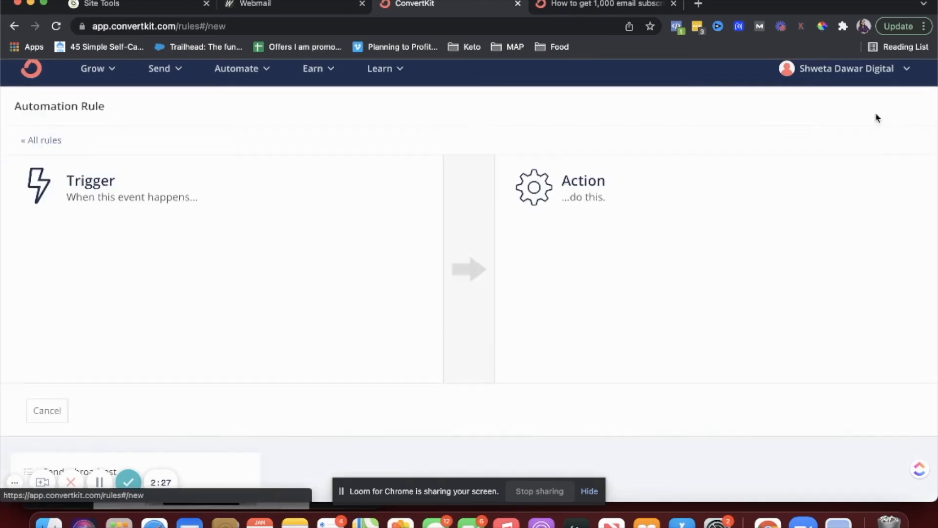
scroll(119, 278, "down", 2)
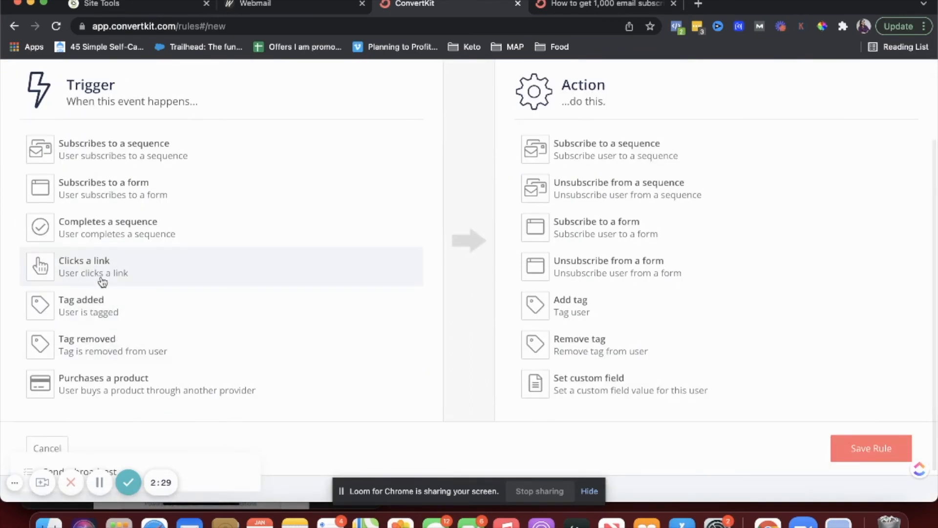
left_click(101, 279)
left_click(110, 206)
type("ebbok")
left_click(87, 254)
type("waitlist.com/ebv")
key("BackSpace")
type("book")
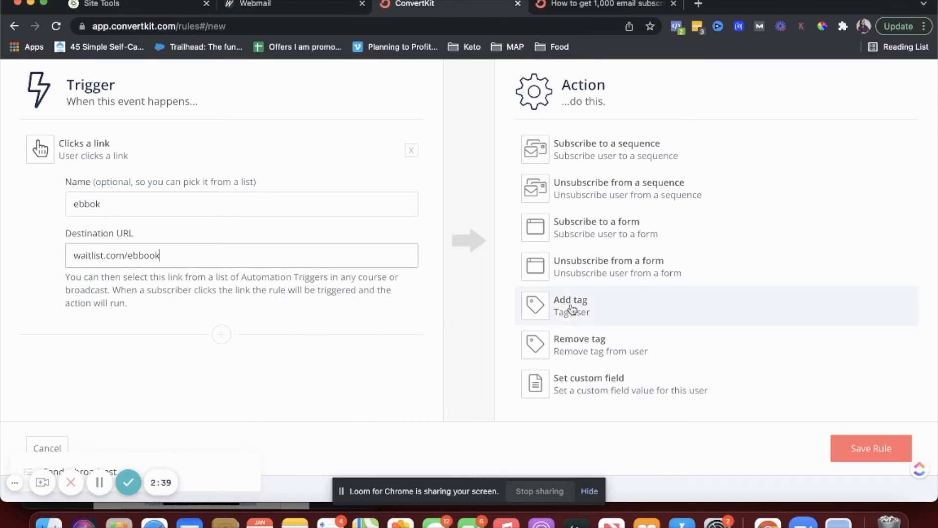
Step: Set the action to add a new tag called "ebook interest" and save the rule
left_click(573, 308)
left_click(600, 210)
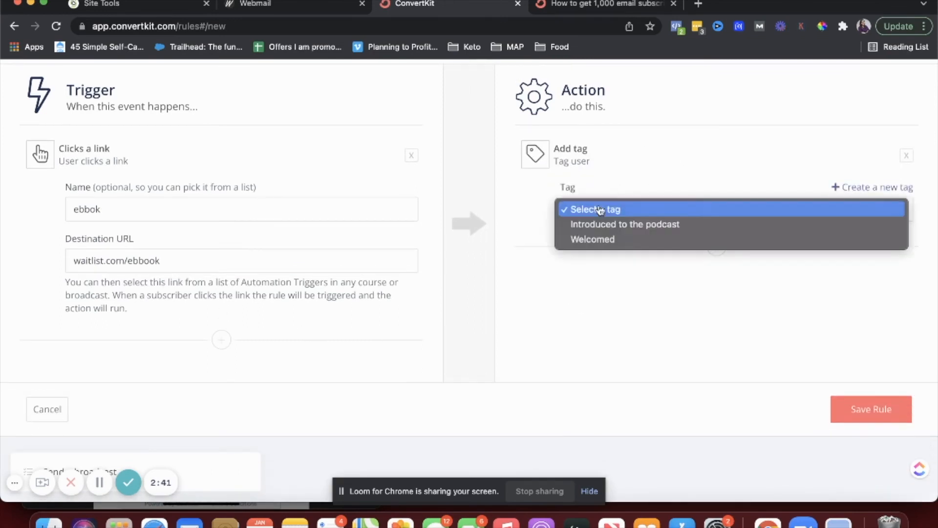
left_click(847, 188)
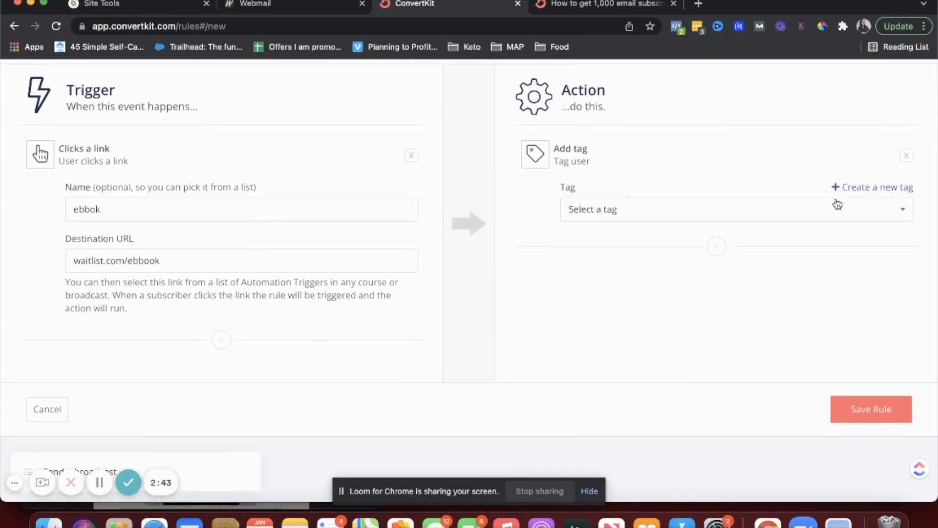
left_click(852, 188)
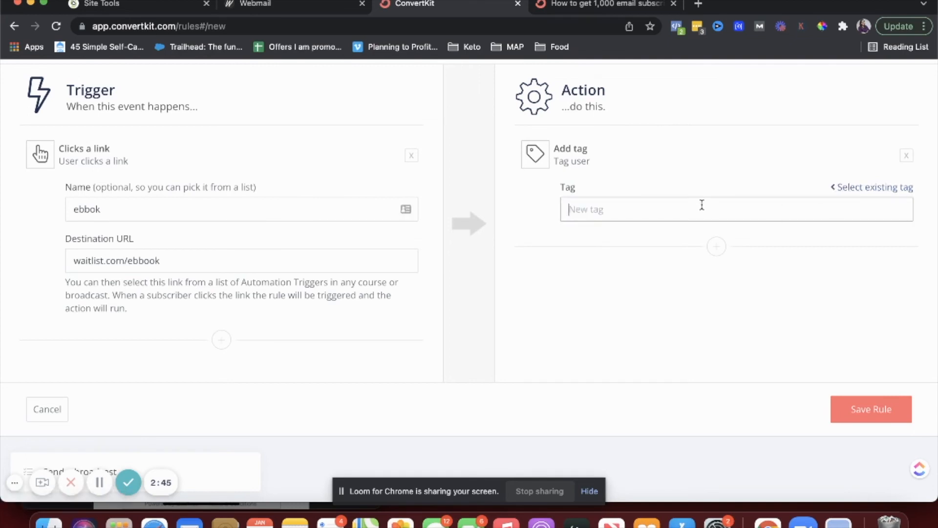
type("ebook interest")
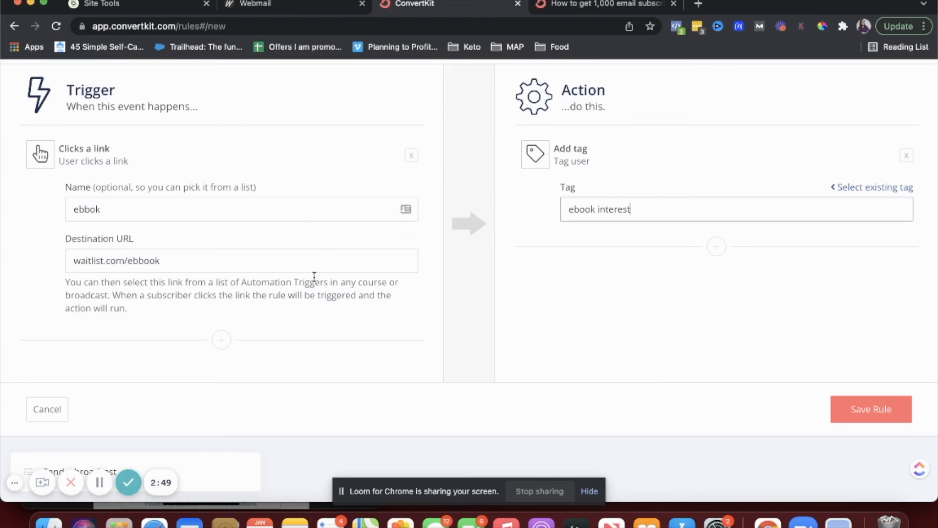
left_click(853, 420)
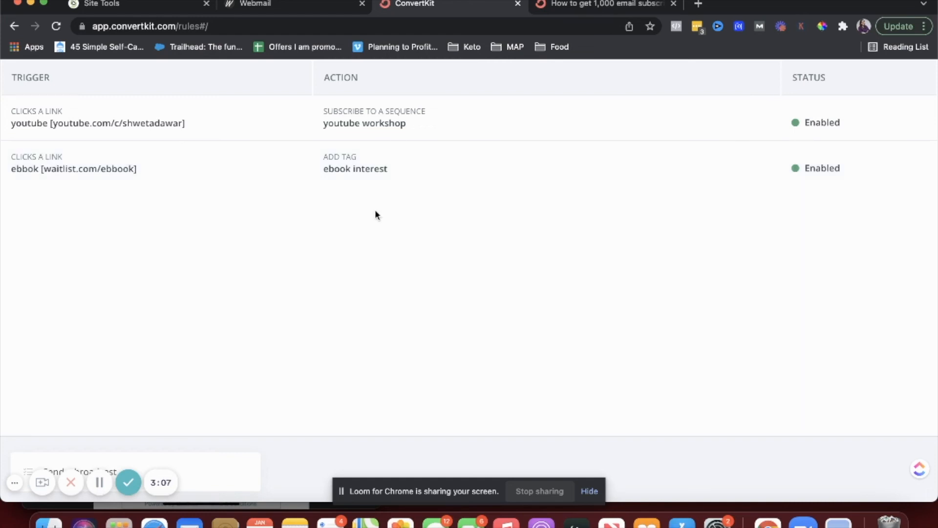
Step: Look over the automation, learning and earning options, and open the products page
scroll(375, 210, "up", 2)
left_click(239, 80)
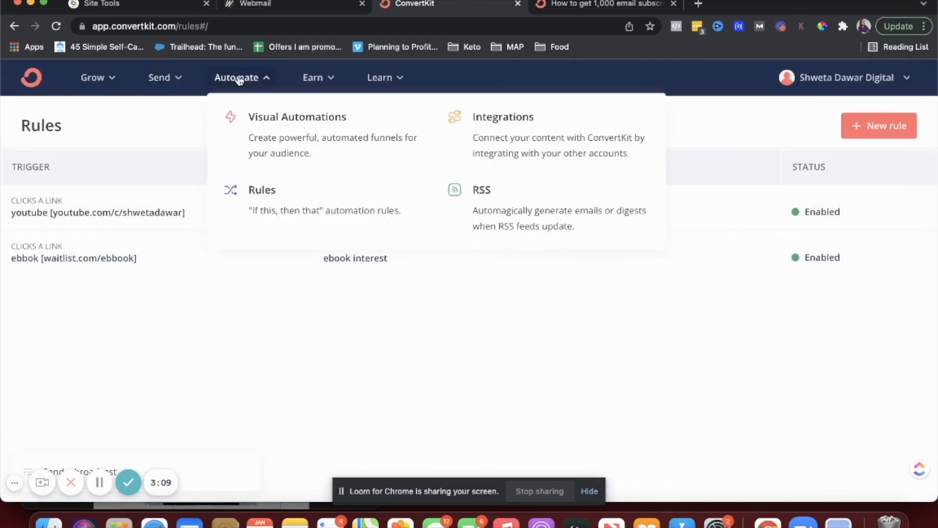
left_click(379, 78)
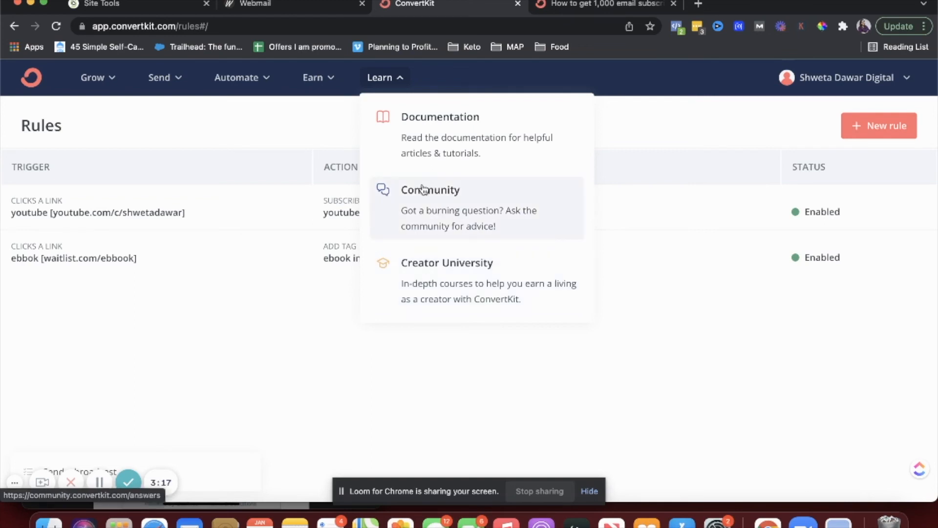
left_click(323, 78)
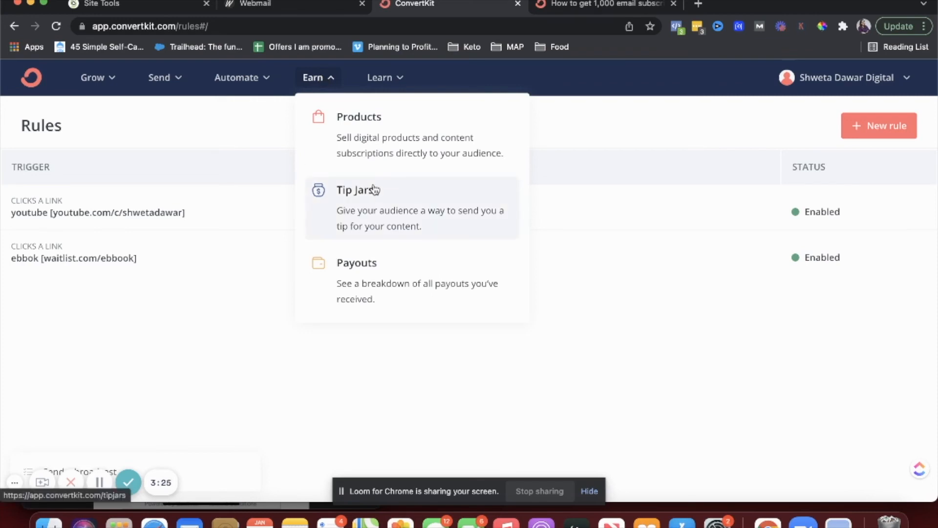
left_click(362, 139)
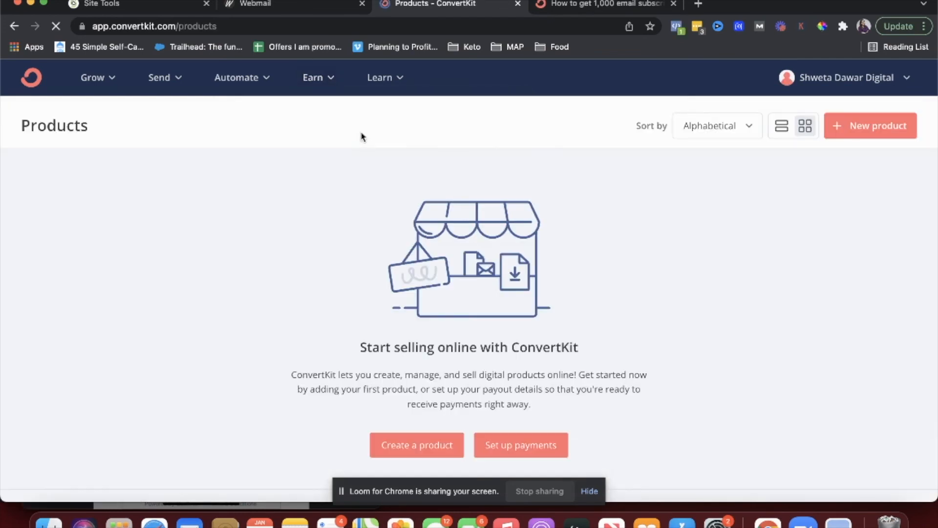
scroll(518, 296, "down", 2)
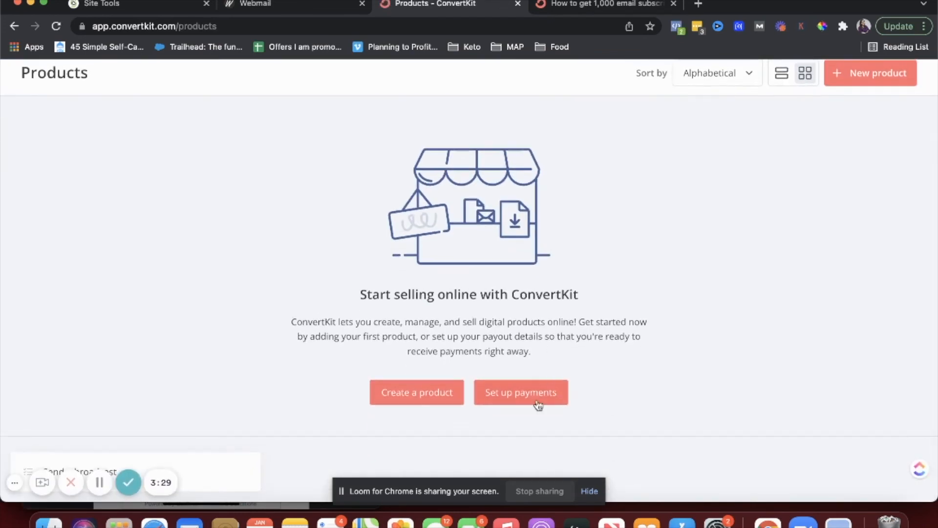
Step: View the Stripe payout setup form for an individual account and return to the products page without filling it in
left_click(522, 396)
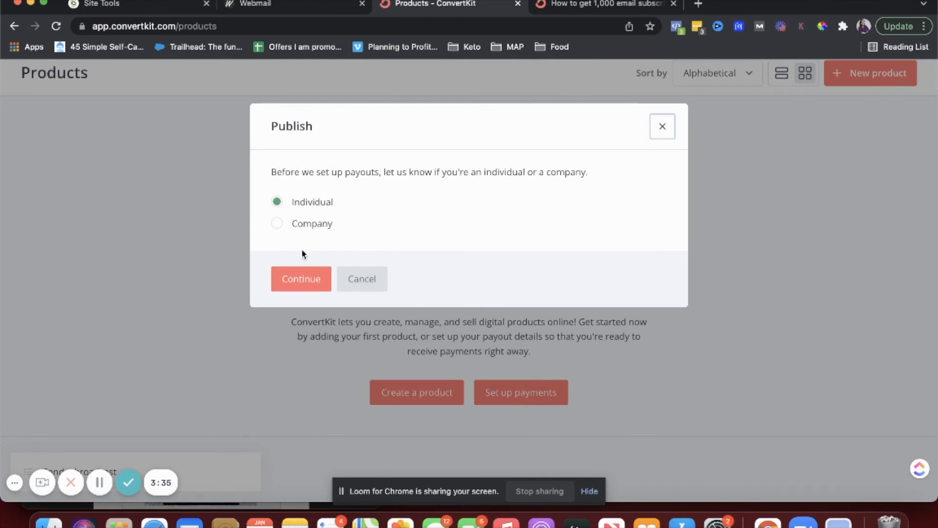
left_click(303, 279)
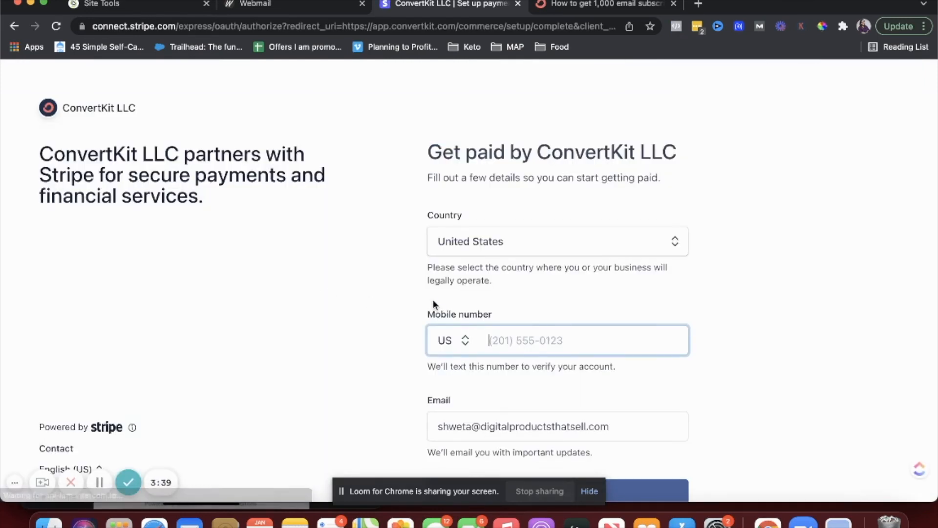
scroll(433, 303, "down", 3)
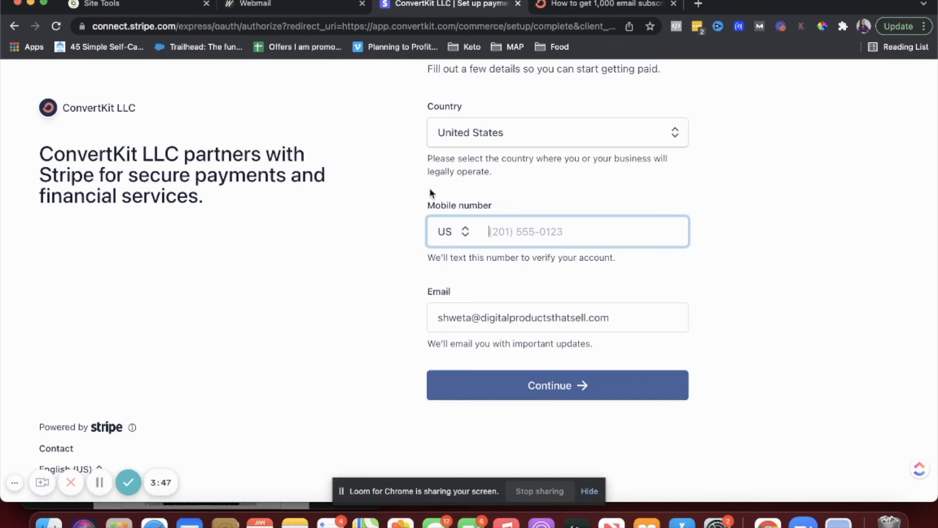
scroll(464, 186, "up", 3)
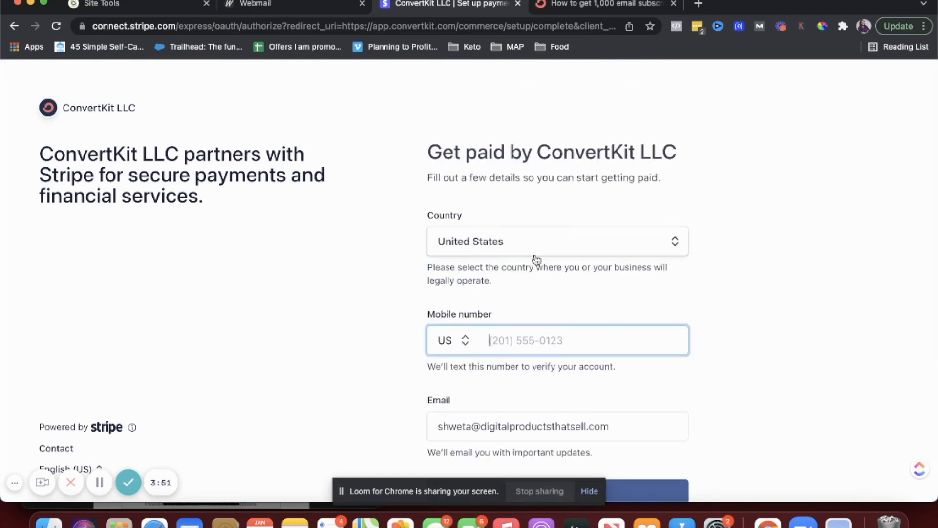
left_click(14, 26)
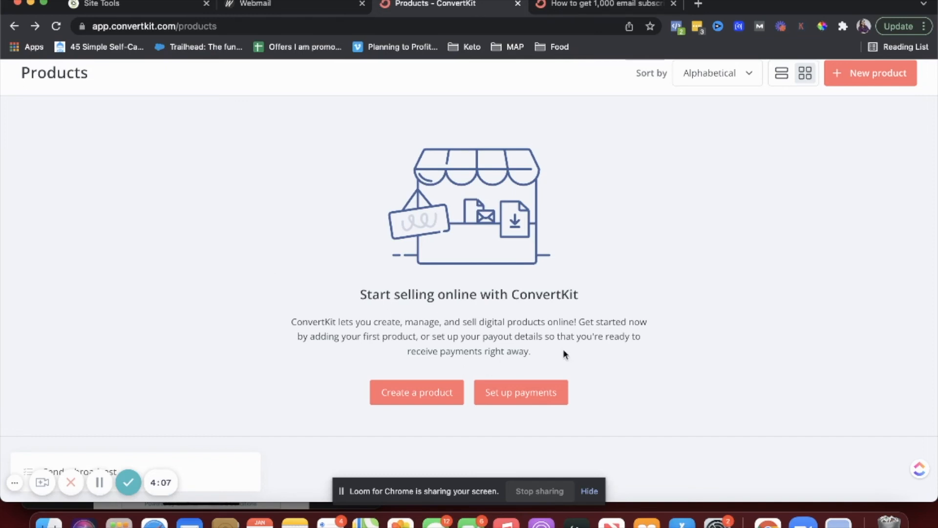
Step: Start creating a new product and name it "Youtube ebook"
left_click(425, 390)
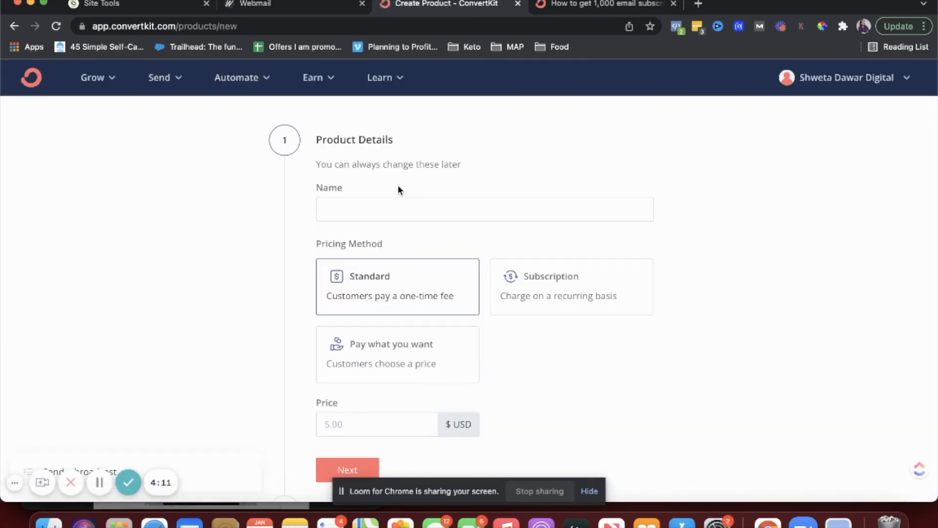
left_click(411, 206)
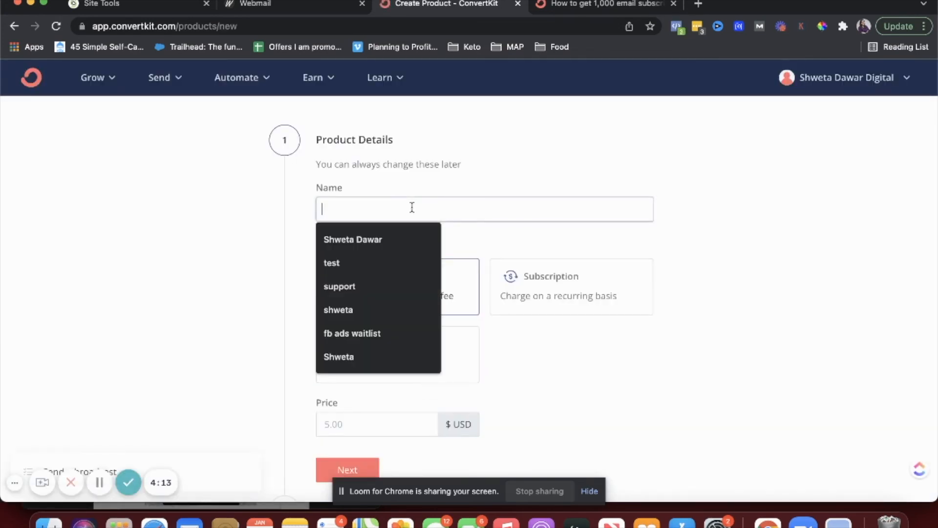
type("Youtube ebook")
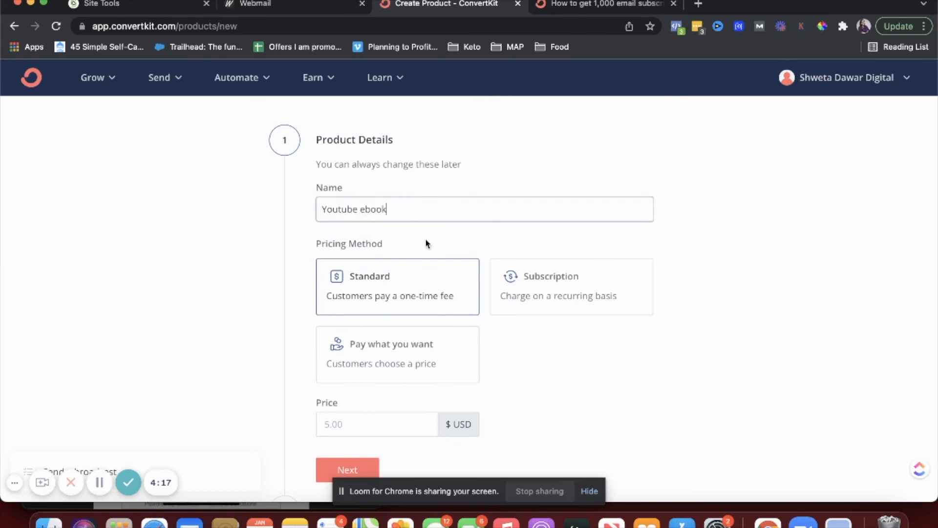
scroll(426, 243, "down", 1)
Step: Choose Standard one-time pricing for the product, set the price to 50 USD, and continue to the fulfillment section
left_click(349, 291)
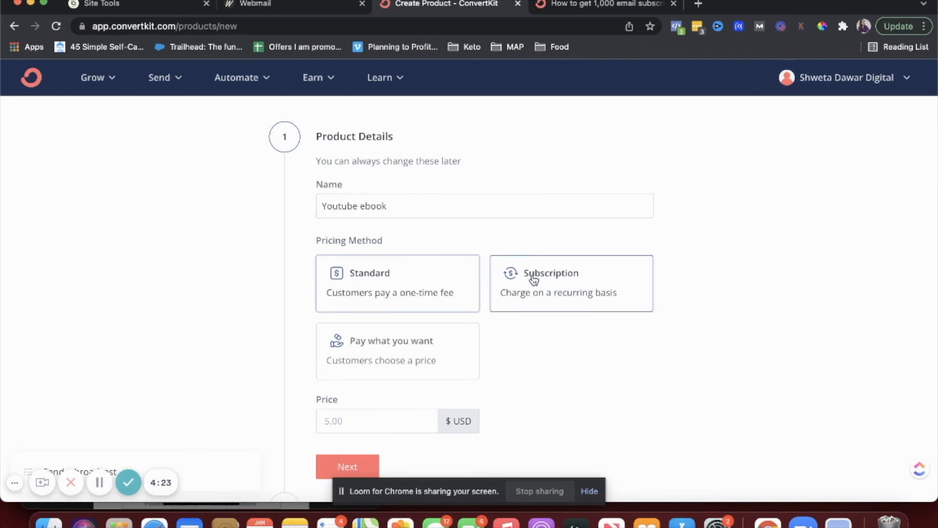
scroll(533, 279, "down", 2)
left_click(360, 292)
left_click(379, 245)
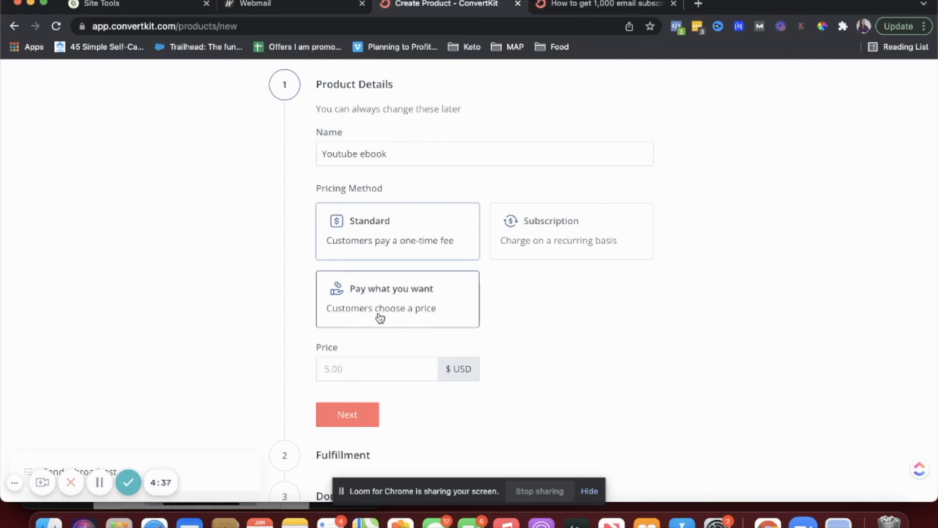
left_click(373, 369)
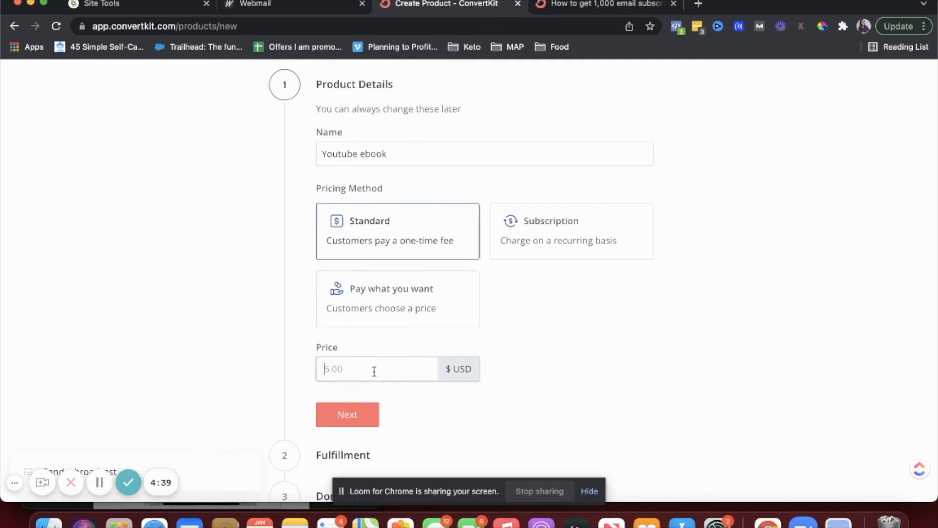
type("50")
scroll(237, 346, "down", 2)
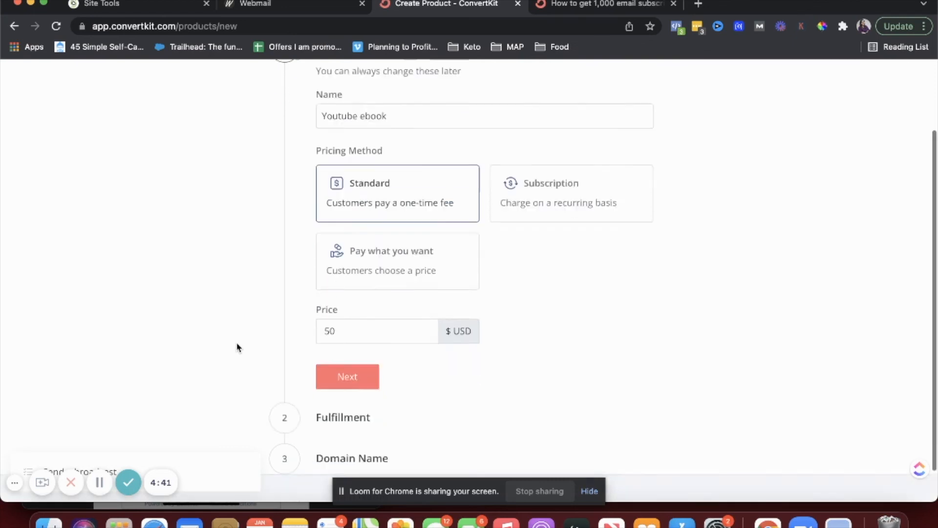
left_click(355, 348)
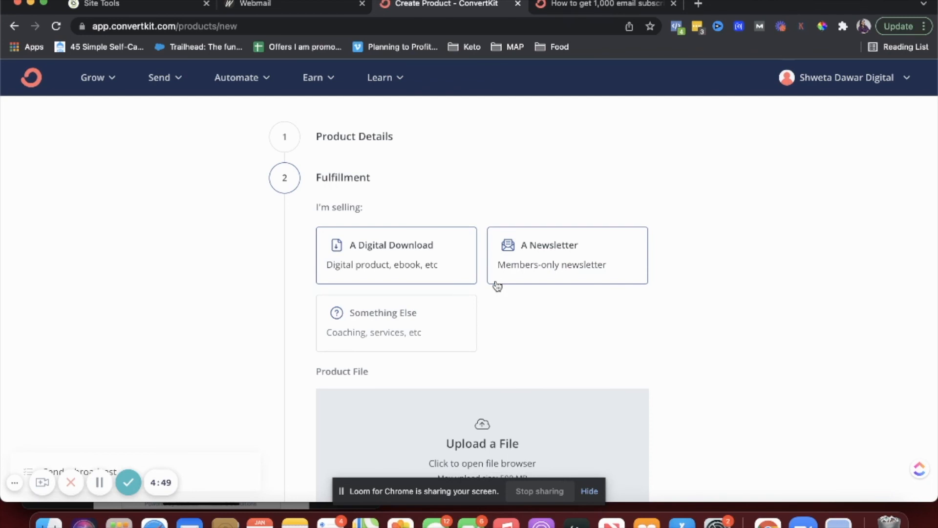
Step: Try the A Newsletter and Something Else fulfillment options, and return the selection to A Digital Download
left_click(540, 263)
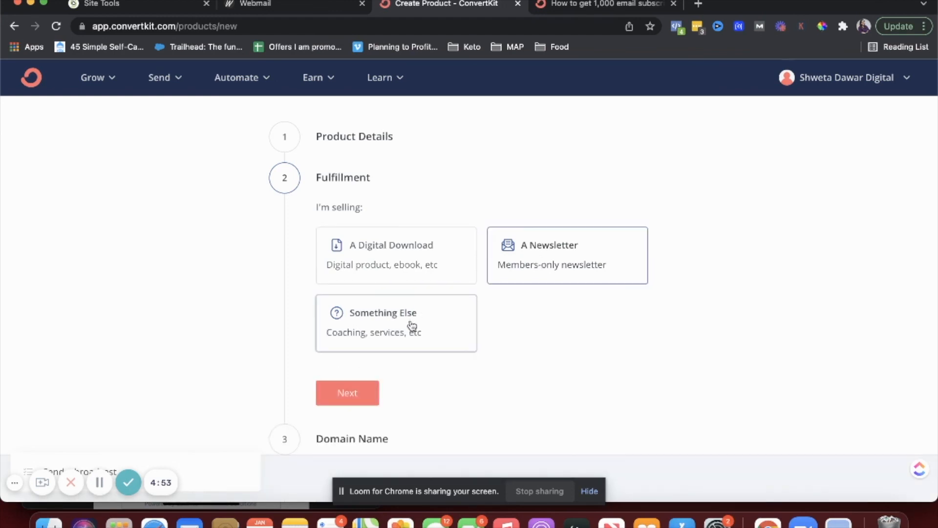
scroll(412, 325, "down", 1)
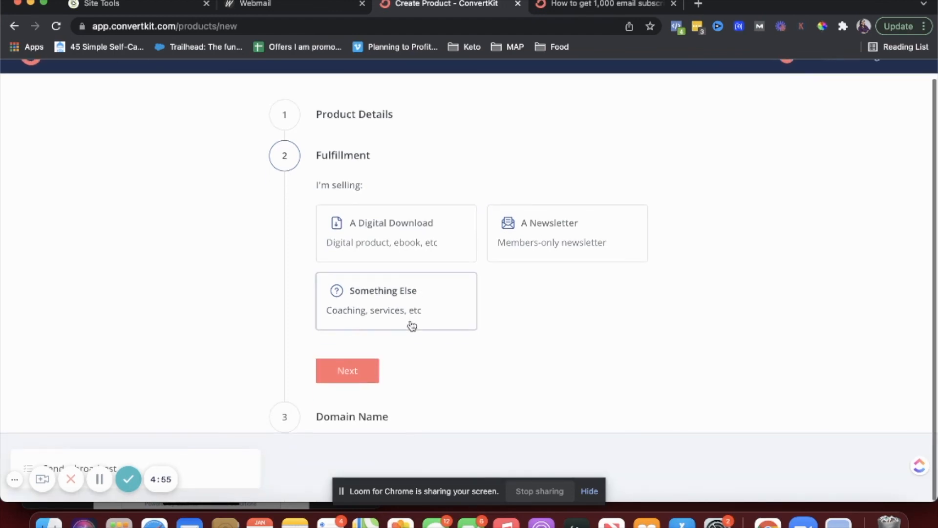
left_click(386, 242)
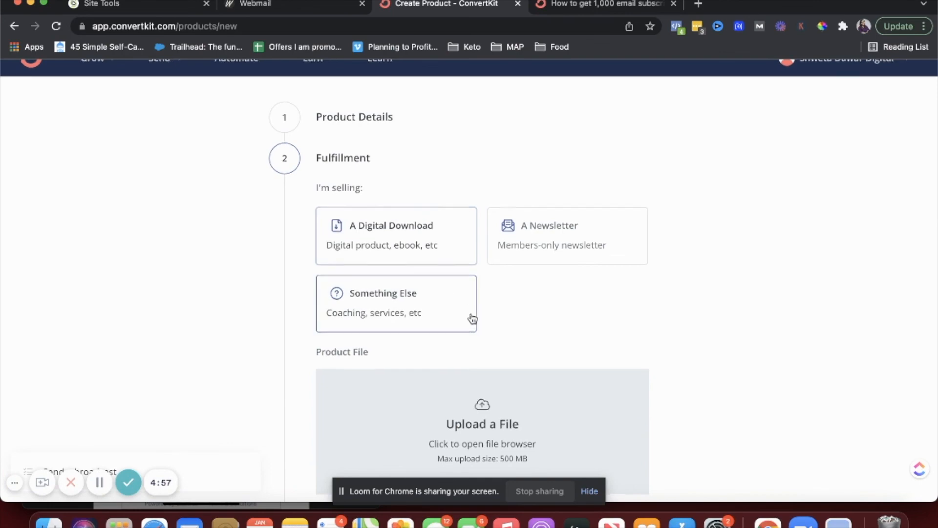
Step: Upload "Facebook ads for beginners.pdf" from Downloads as the product file and continue to the domain name section
scroll(471, 317, "down", 3)
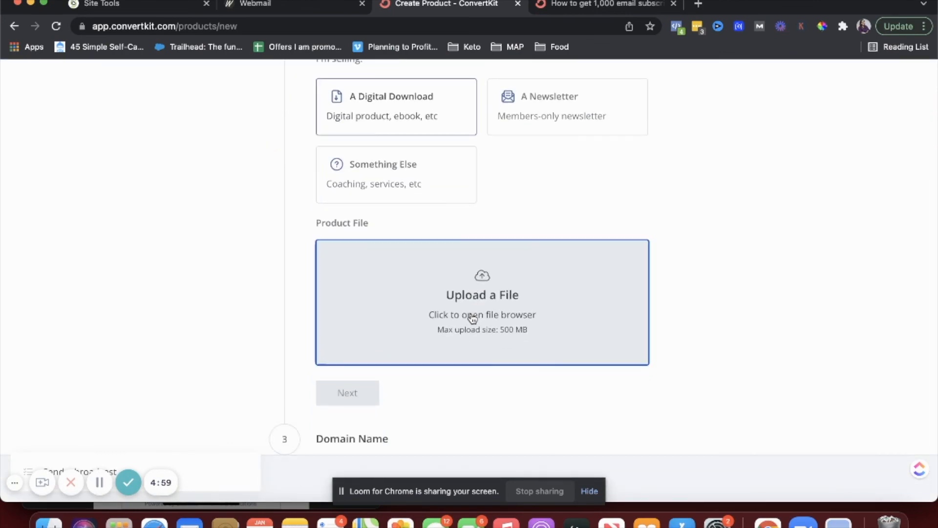
left_click(472, 318)
scroll(382, 237, "down", 5)
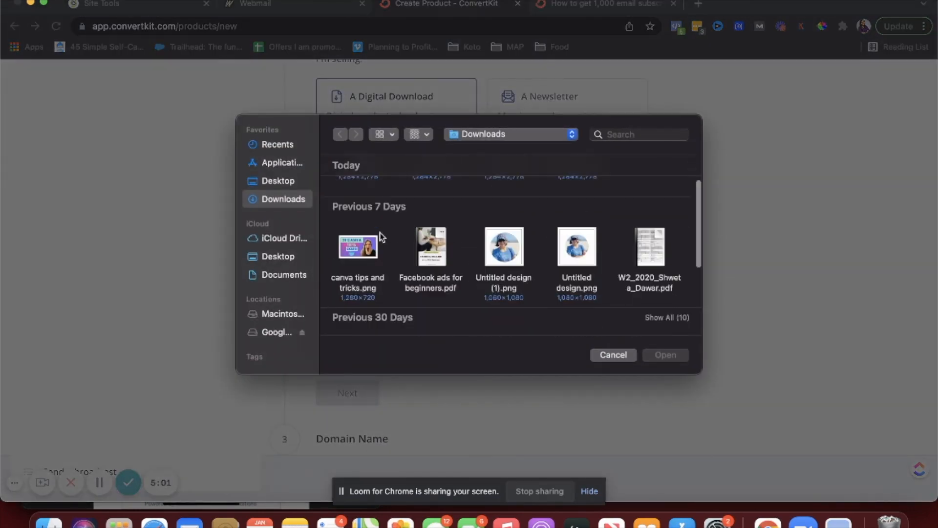
left_click(430, 188)
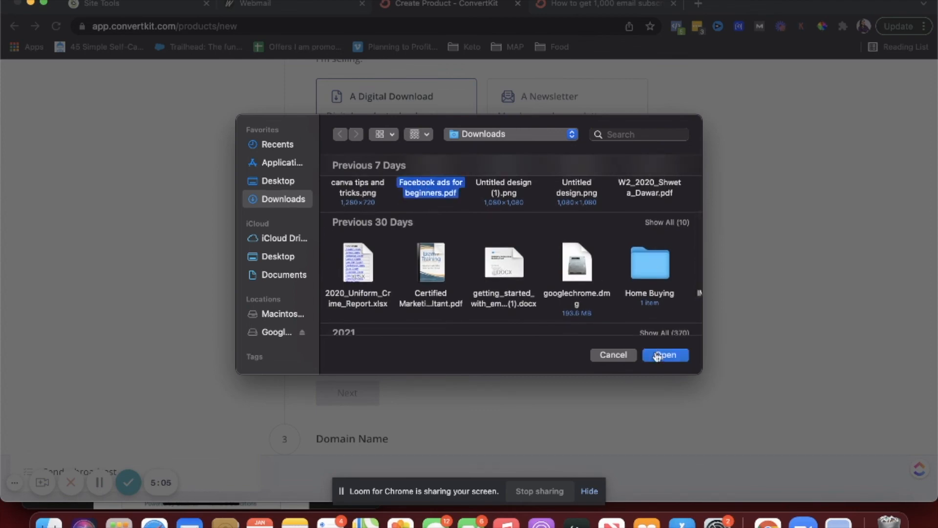
left_click(666, 355)
scroll(558, 283, "down", 1)
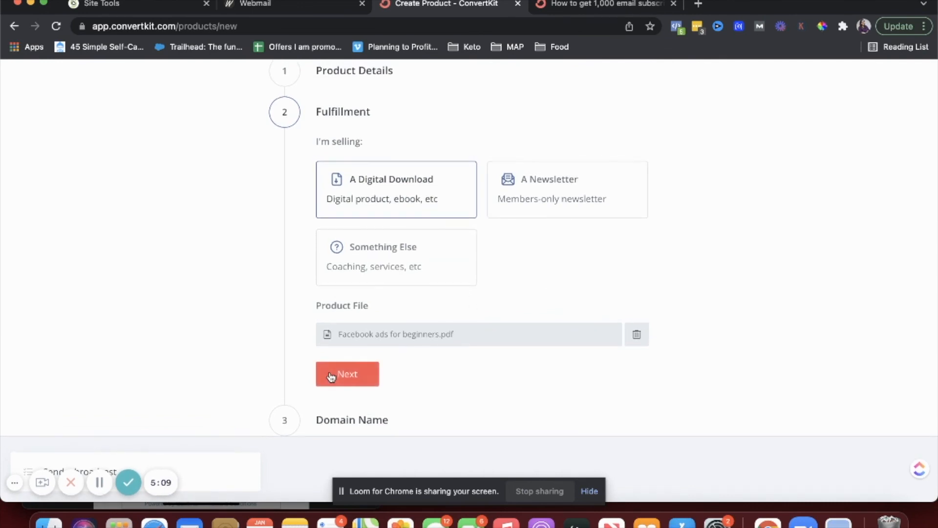
left_click(332, 375)
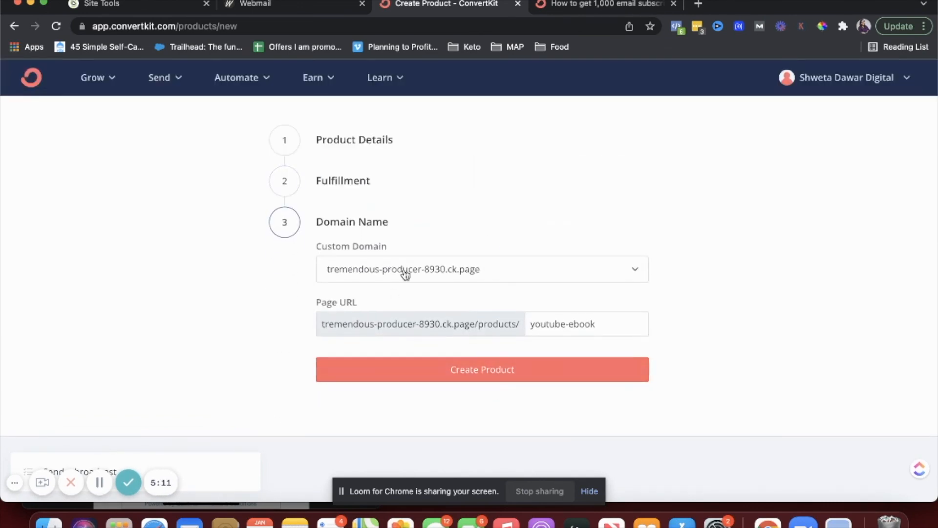
Step: Set the custom domain to email.digitalproductsthatsell.com, keep the youtube-ebook page URL, and create the product
left_click(403, 277)
left_click(403, 328)
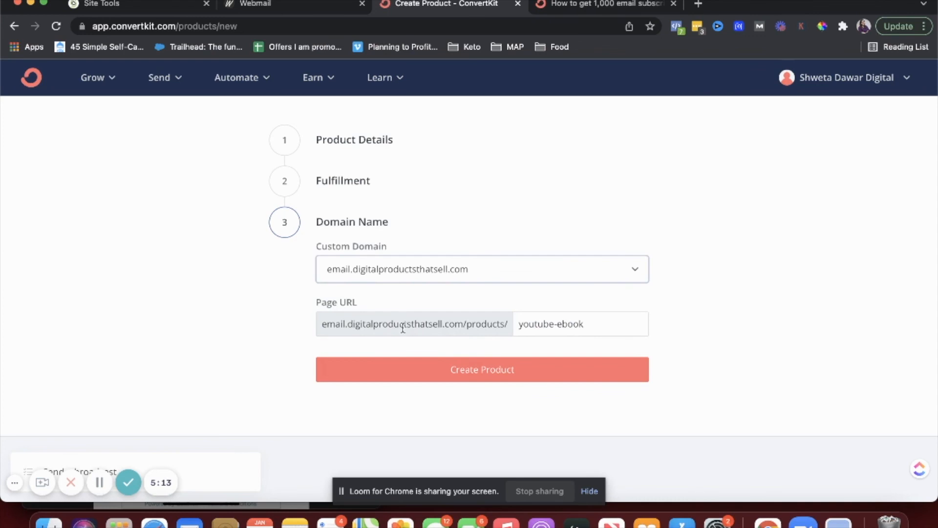
left_click(586, 325)
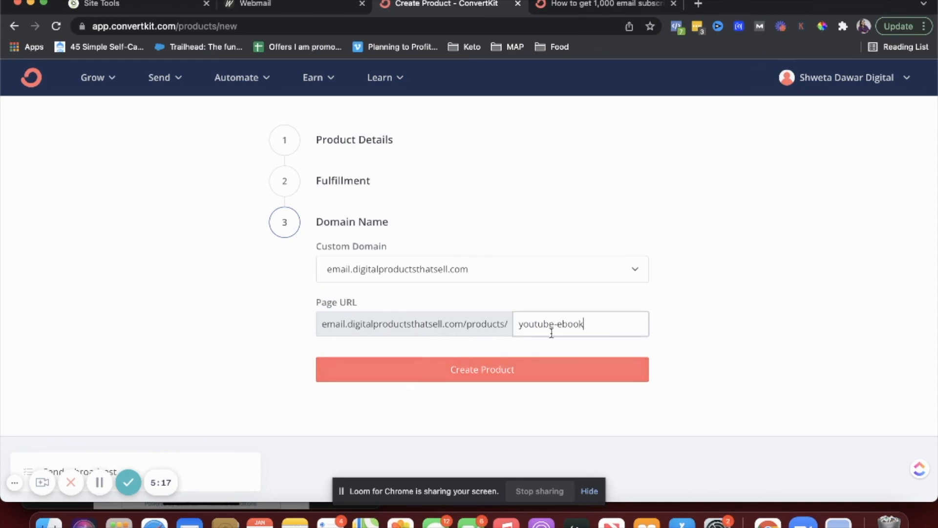
left_click(502, 380)
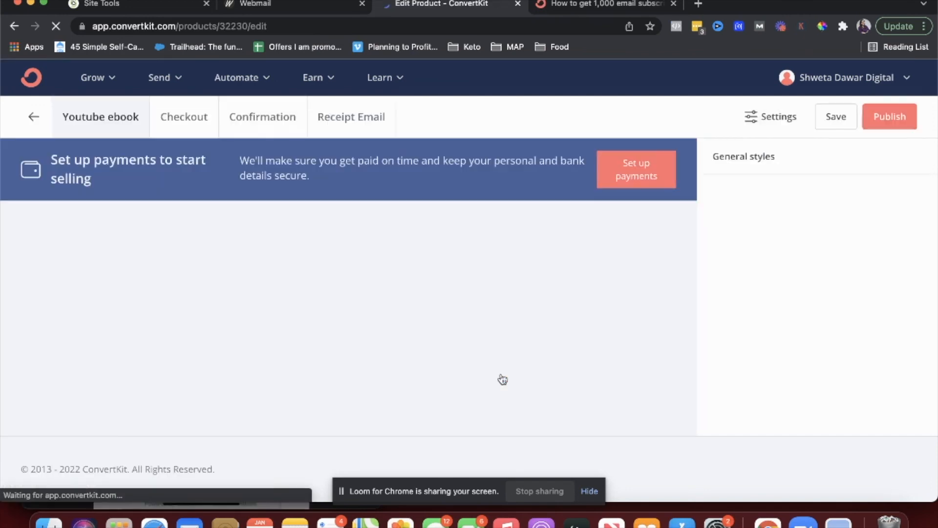
Step: Look over the product page layout and the settings available for its image, title and description text
scroll(502, 379, "down", 2)
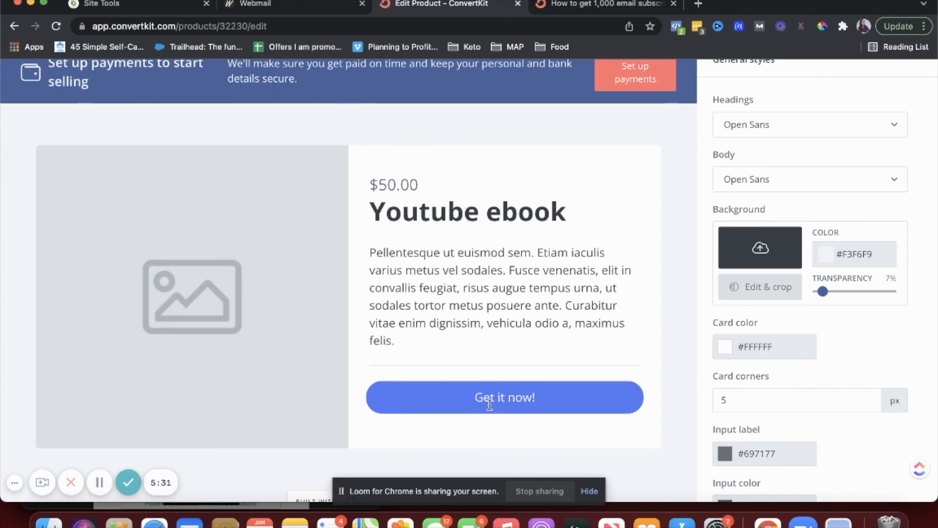
scroll(273, 258, "down", 2)
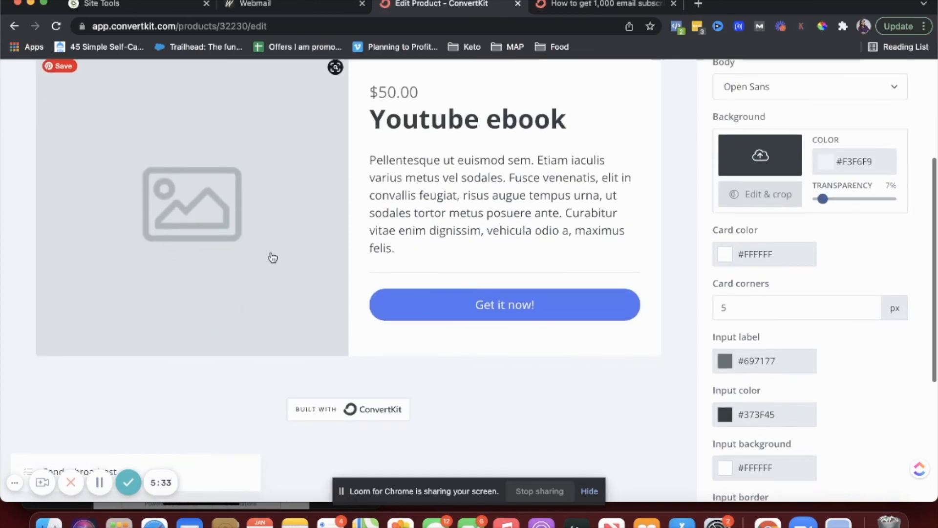
left_click(233, 230)
scroll(688, 197, "up", 3)
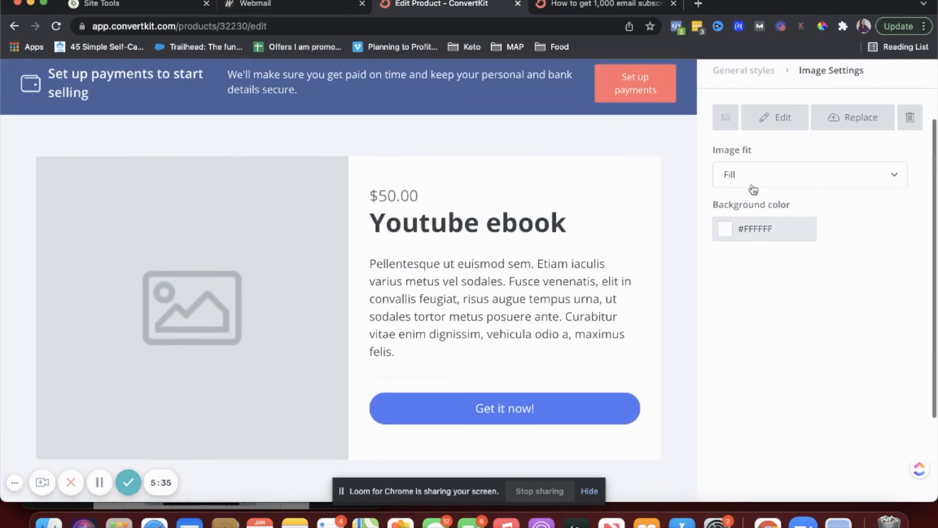
left_click(516, 220)
triple_click(506, 296)
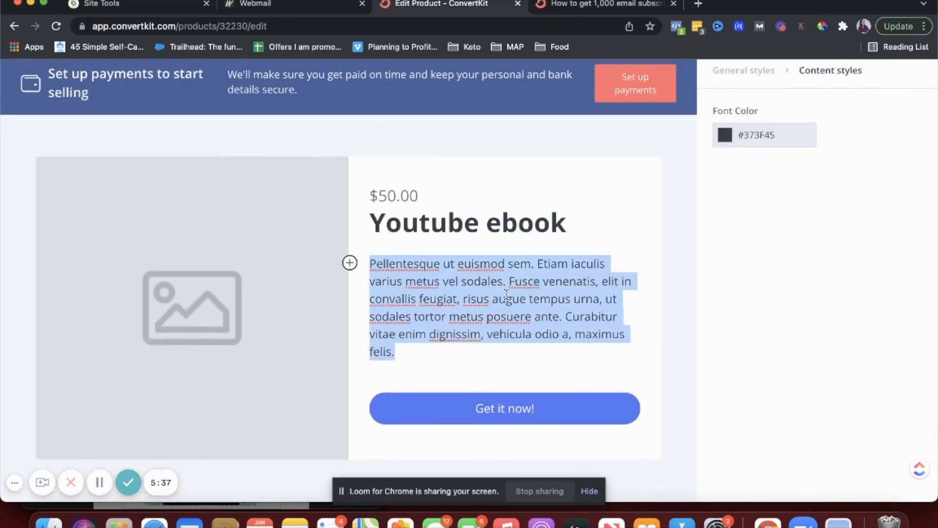
Step: Look through the content blocks that can be inserted at the description, and view the product title's style options
scroll(507, 295, "down", 3)
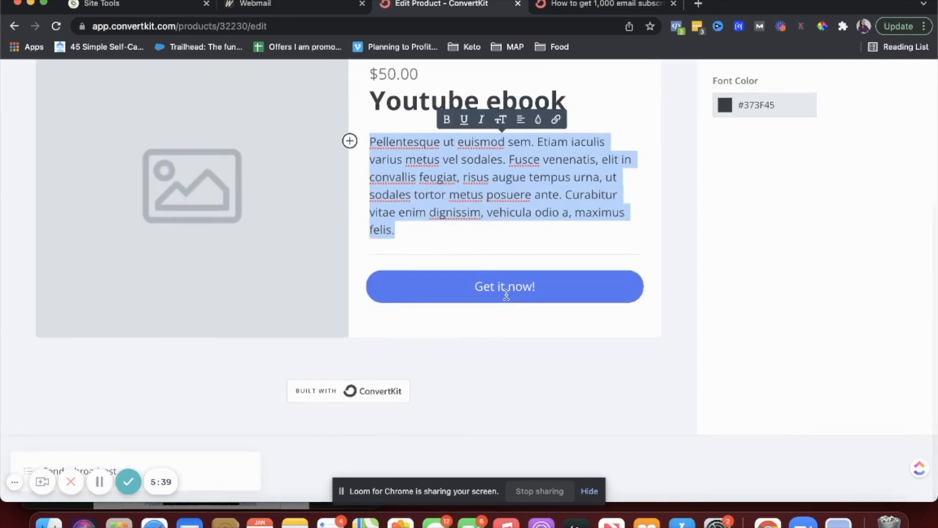
scroll(503, 293, "up", 2)
left_click(350, 220)
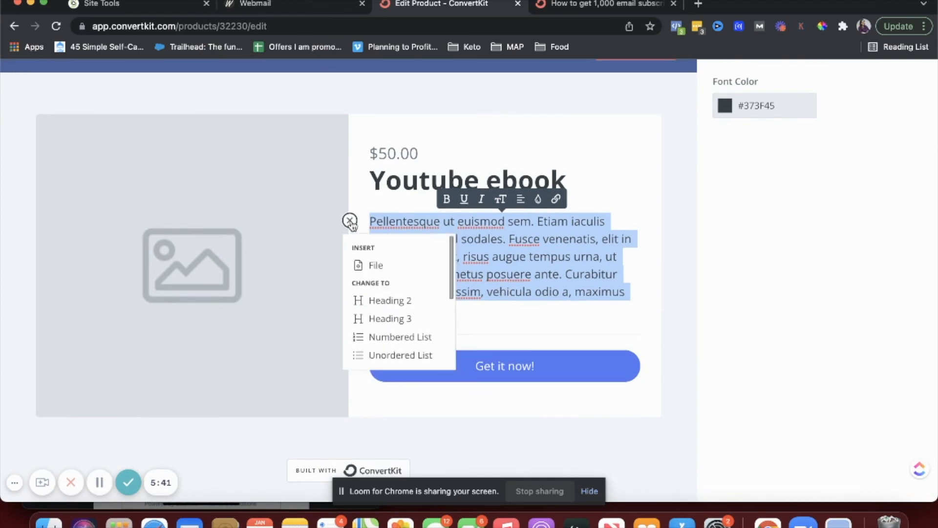
scroll(373, 302, "down", 5)
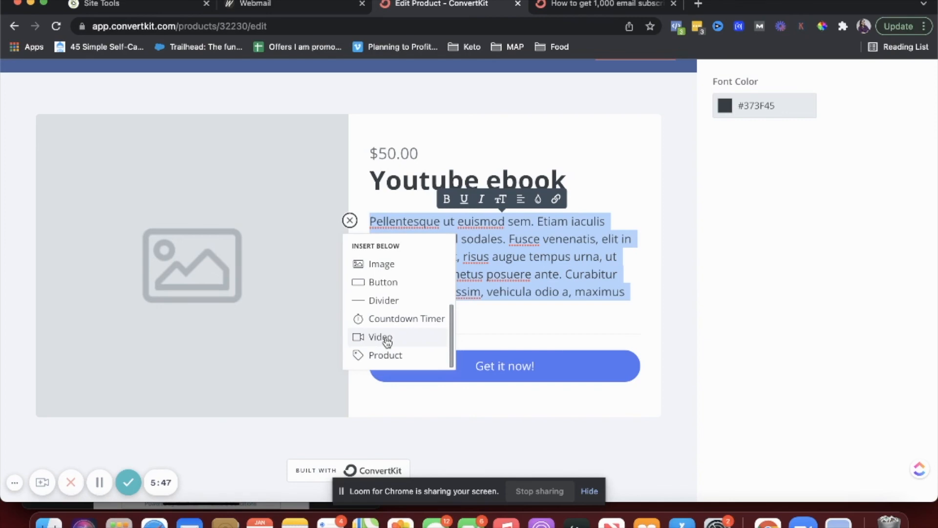
left_click(543, 177)
scroll(544, 166, "up", 3)
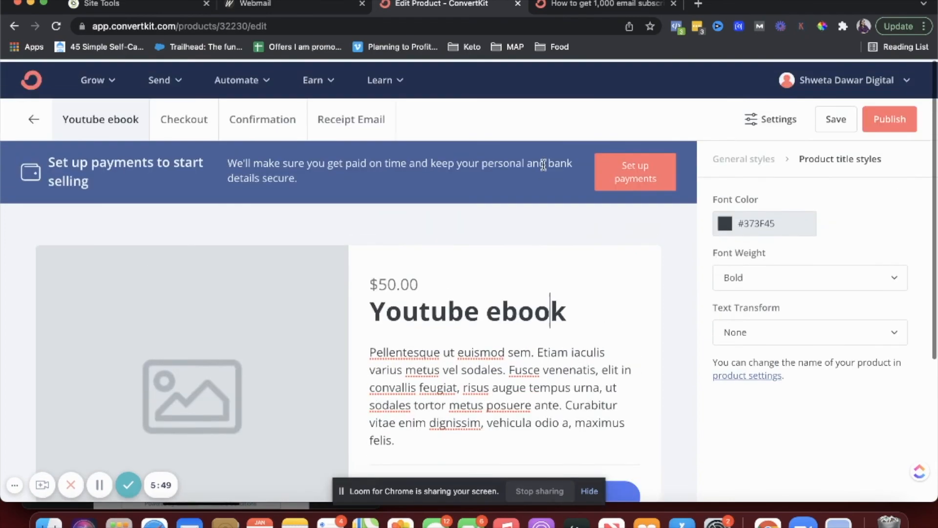
scroll(543, 165, "down", 5)
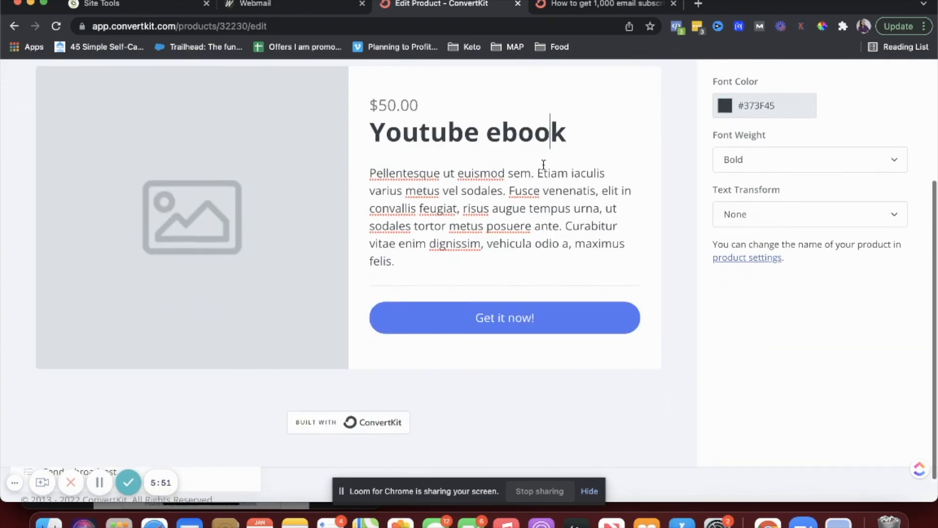
scroll(544, 165, "down", 1)
scroll(543, 164, "up", 2)
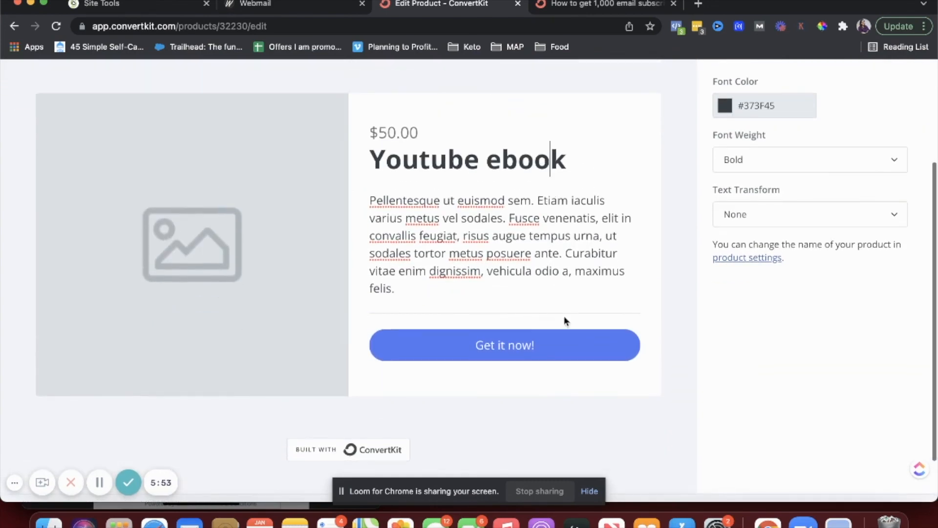
Step: Change the "Get it now!" purchase button's background color to pink #F359C7
left_click(549, 349)
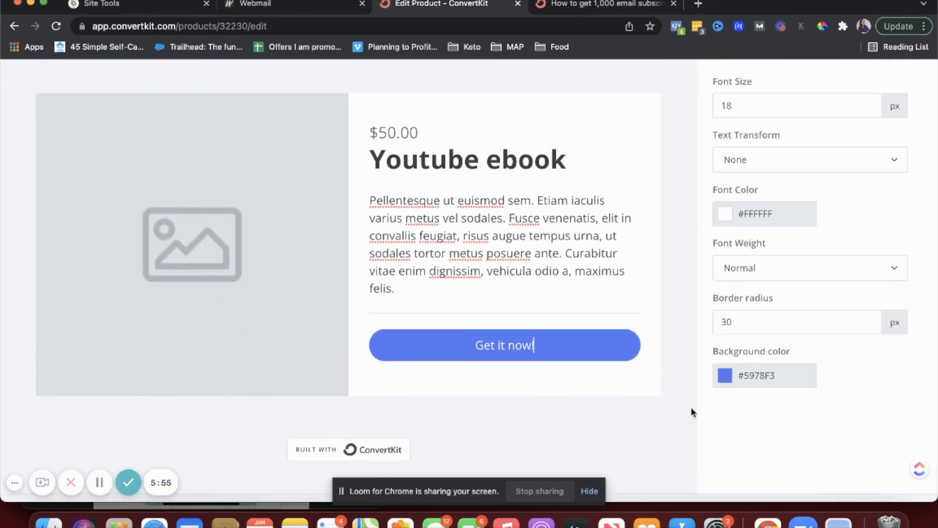
left_click(725, 375)
scroll(745, 418, "down", 2)
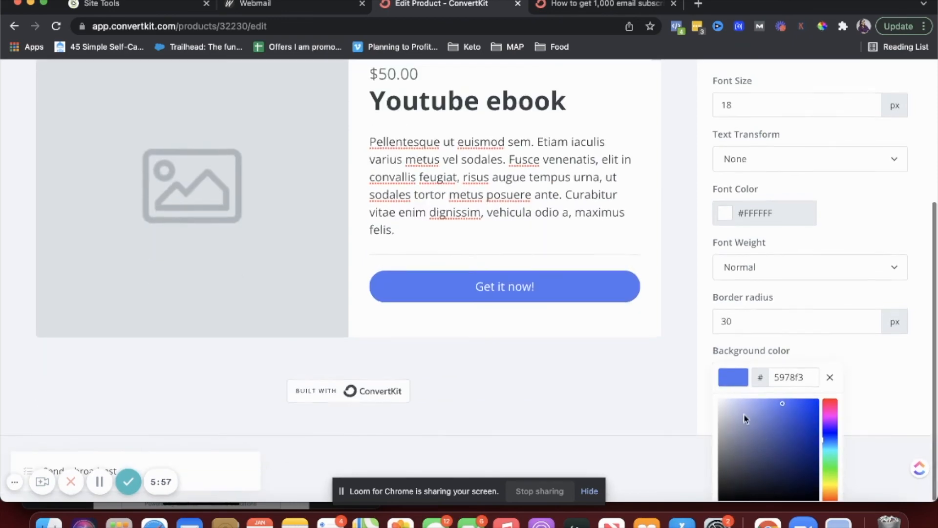
left_click(831, 415)
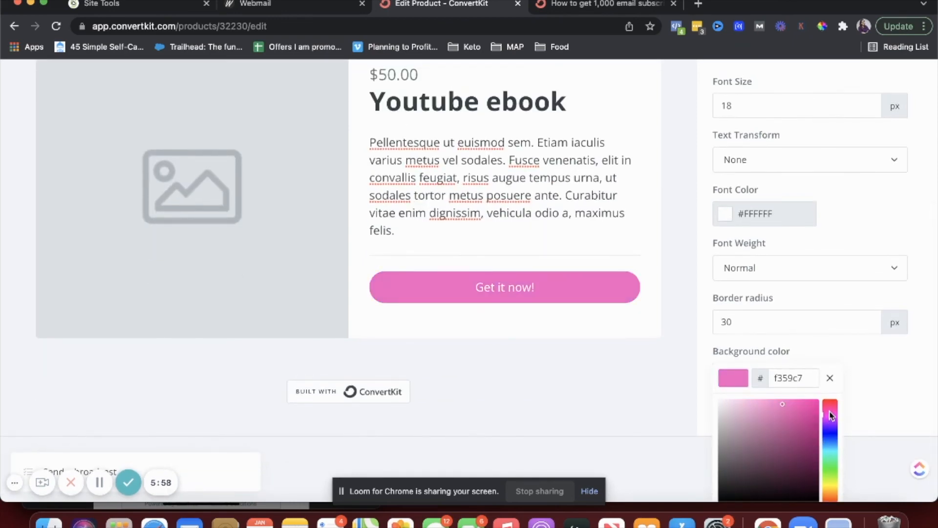
left_click(644, 418)
scroll(603, 299, "up", 5)
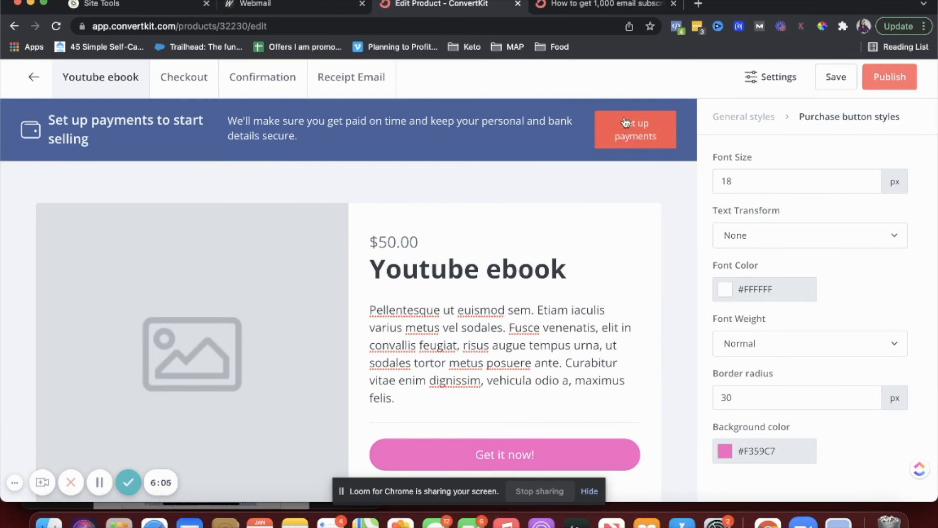
scroll(614, 275, "down", 3)
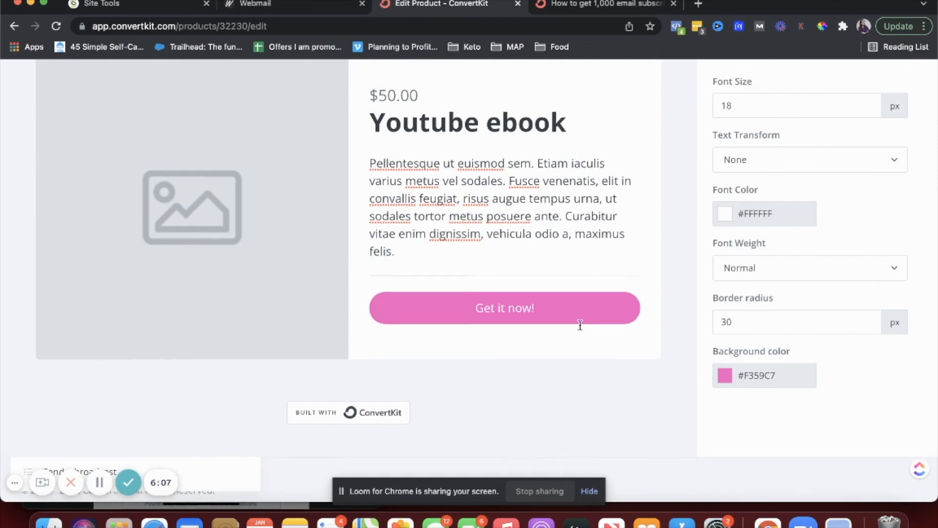
scroll(580, 324, "up", 1)
scroll(579, 324, "up", 2)
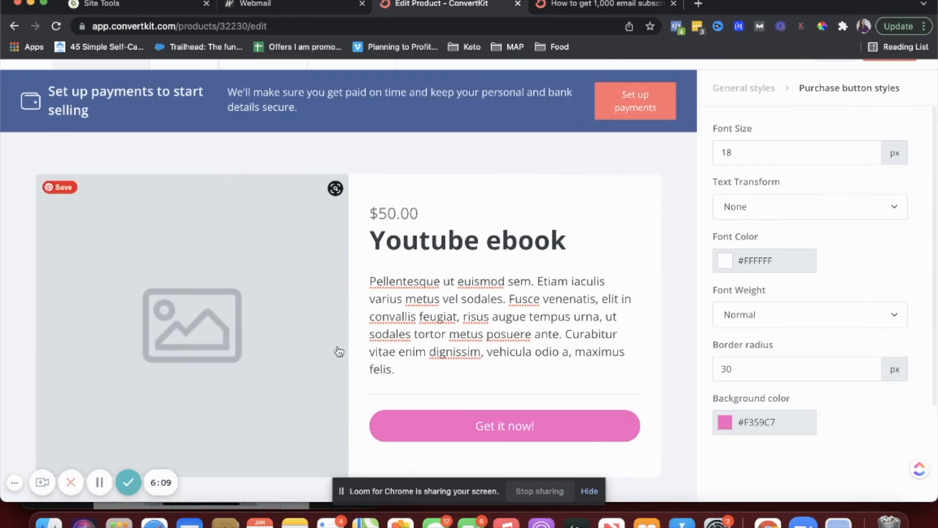
Step: Check the product's details and discount code settings, and leave the product settings without saving changes
scroll(772, 253, "up", 2)
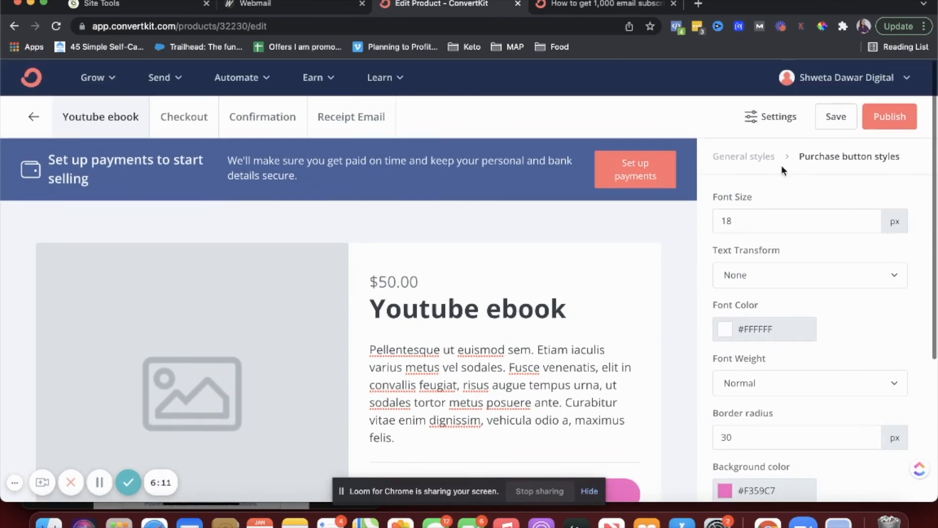
left_click(774, 128)
scroll(362, 264, "down", 2)
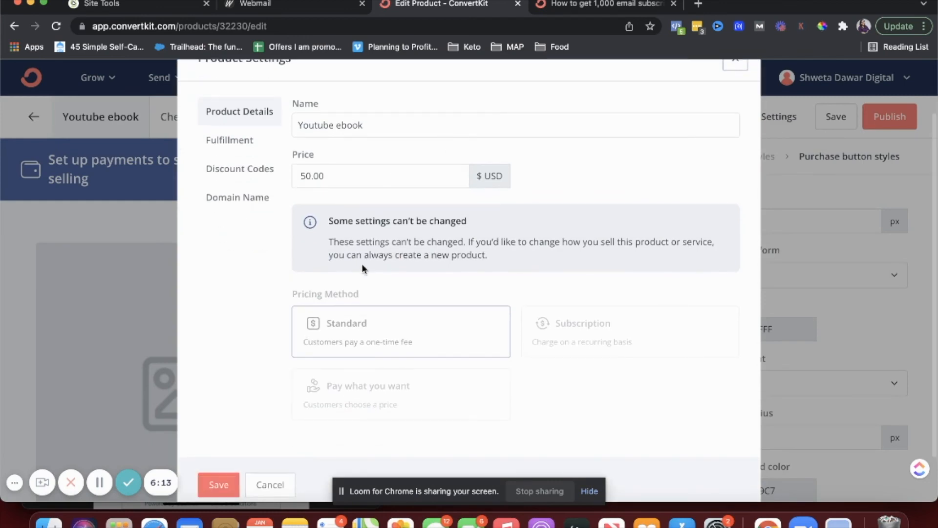
left_click(240, 165)
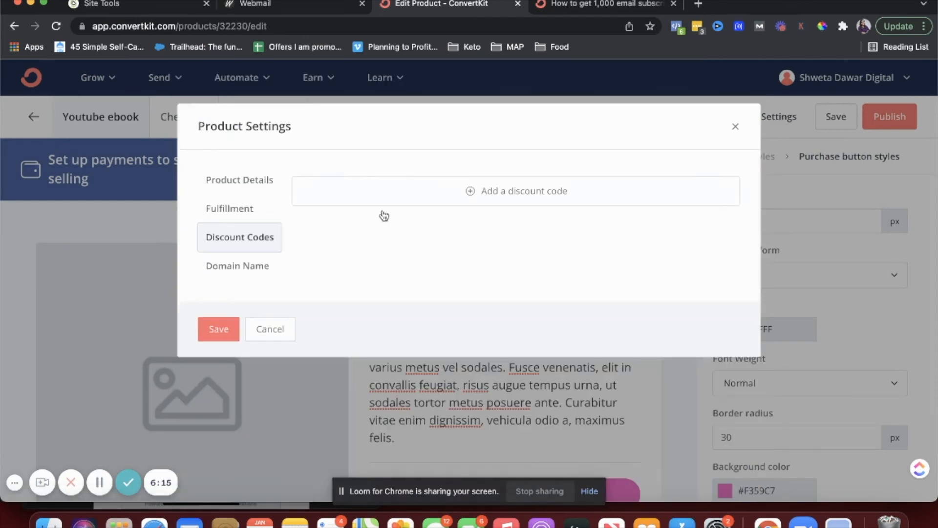
left_click(268, 337)
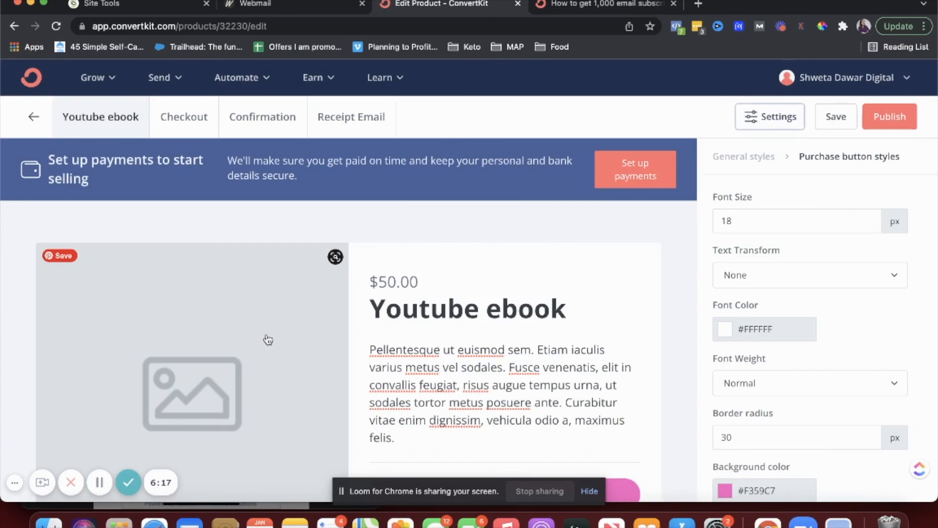
Step: Try to publish the Youtube ebook product, and dismiss the payment setup dialog
scroll(572, 266, "down", 3)
scroll(571, 264, "up", 3)
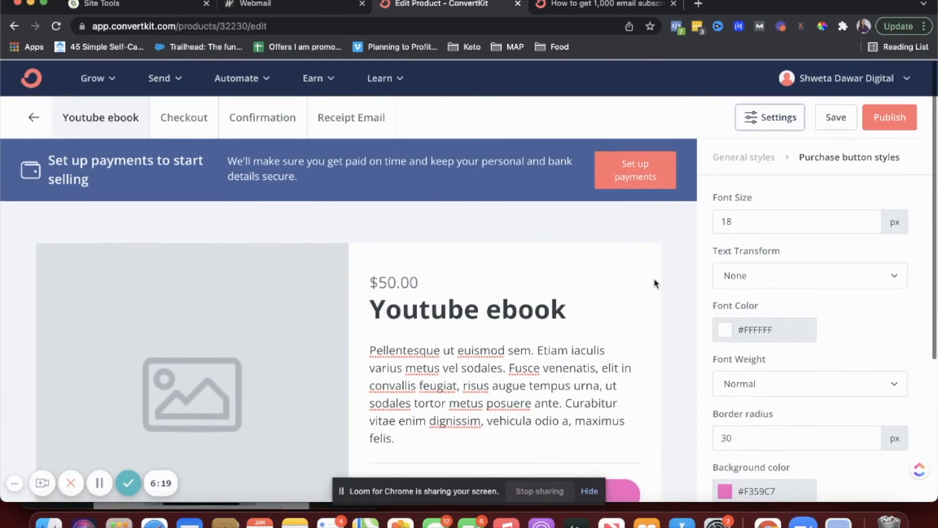
left_click(882, 125)
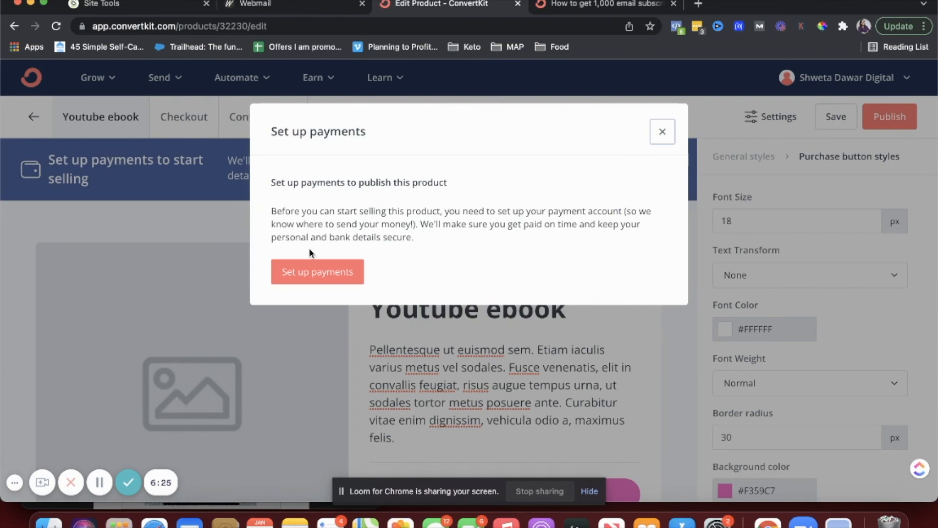
left_click(661, 132)
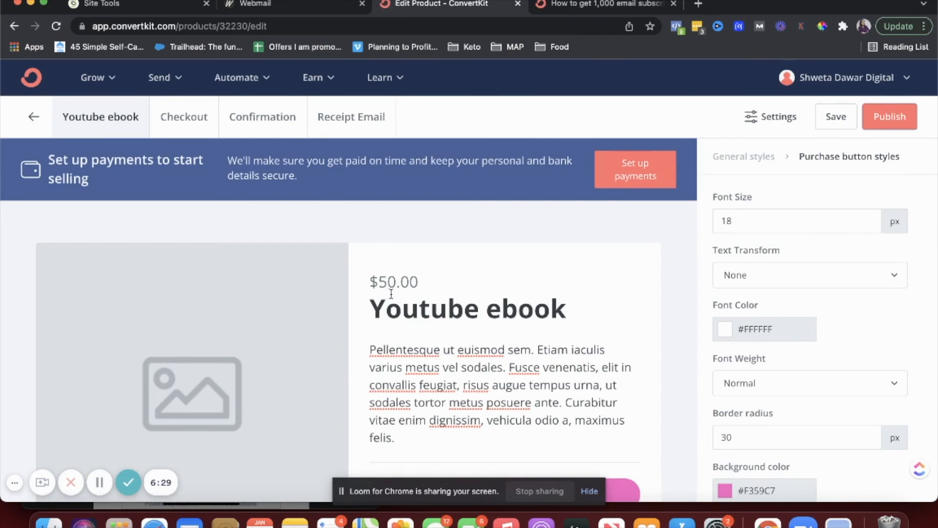
scroll(391, 293, "down", 3)
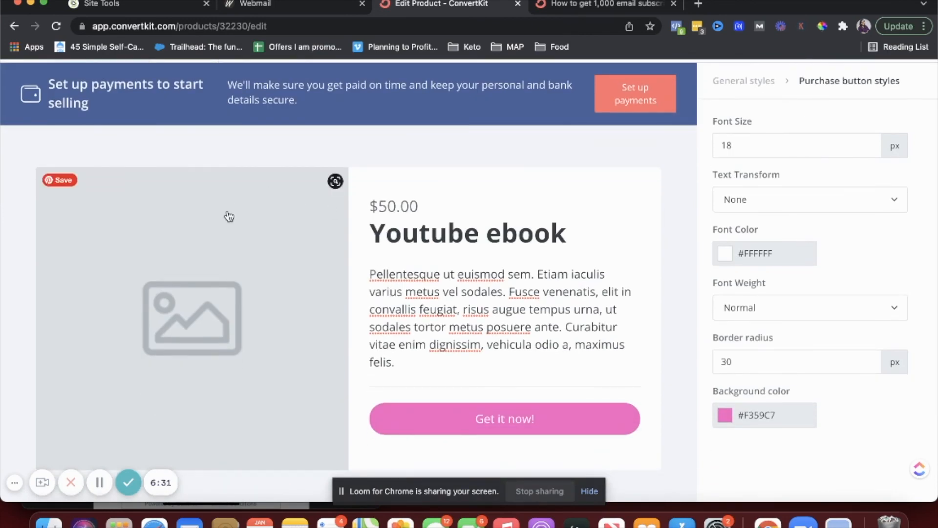
scroll(320, 240, "up", 3)
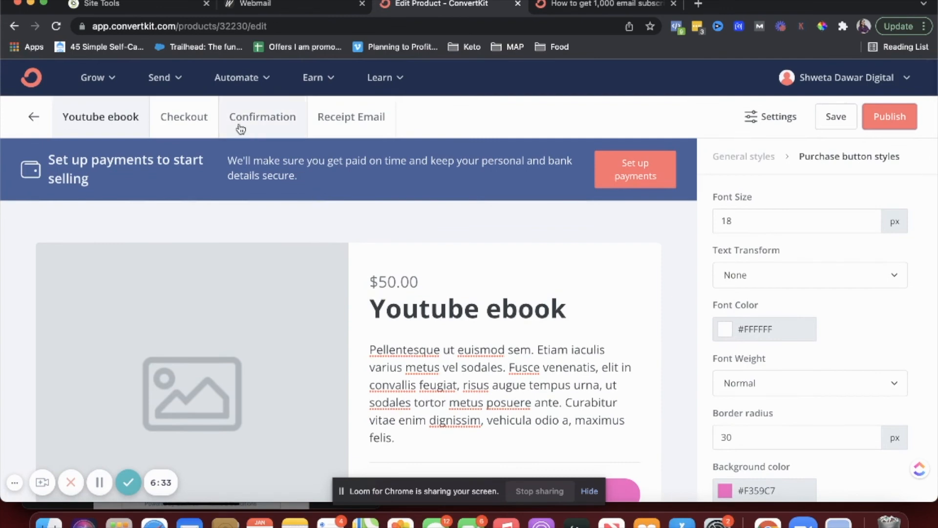
Step: Return to the products overview and look over the Youtube ebook draft
left_click(34, 119)
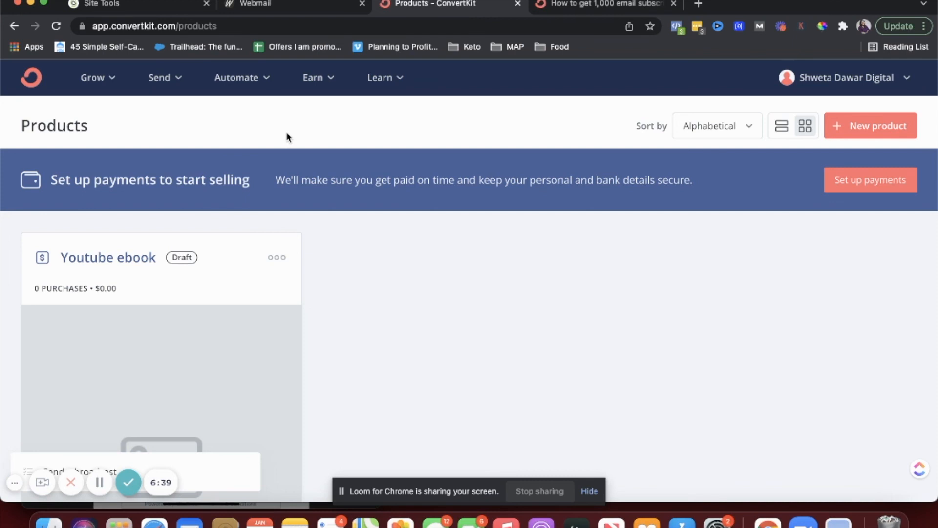
scroll(320, 239, "down", 2)
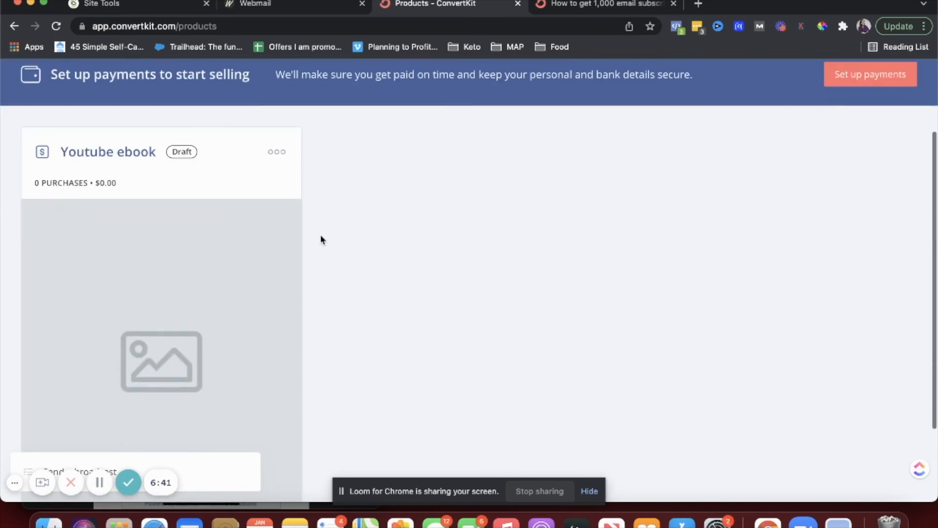
scroll(128, 226, "up", 2)
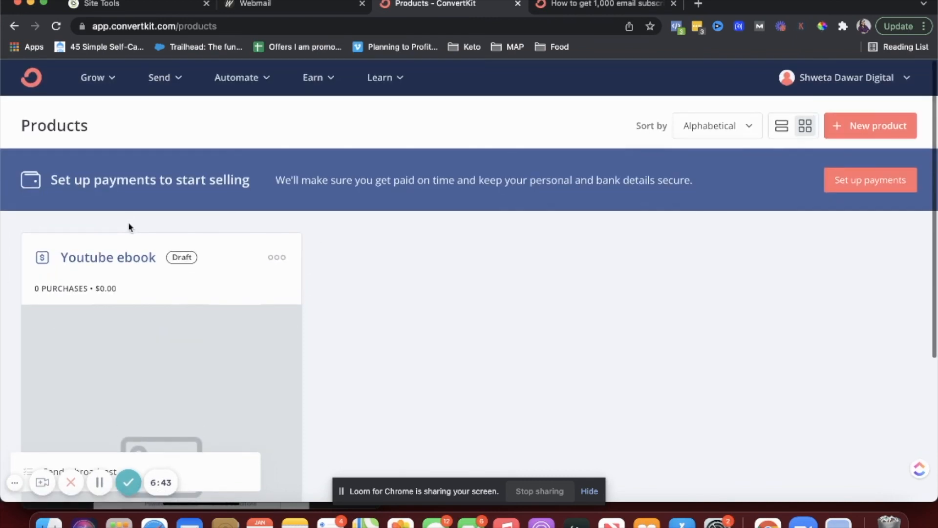
Step: Start a new tip jar named "youtube tip" and proceed to its domain settings
left_click(313, 77)
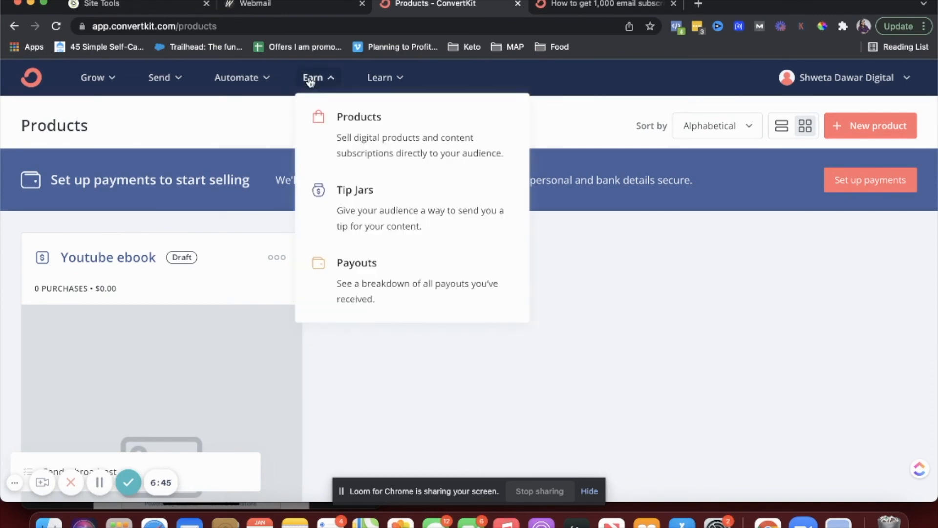
left_click(412, 237)
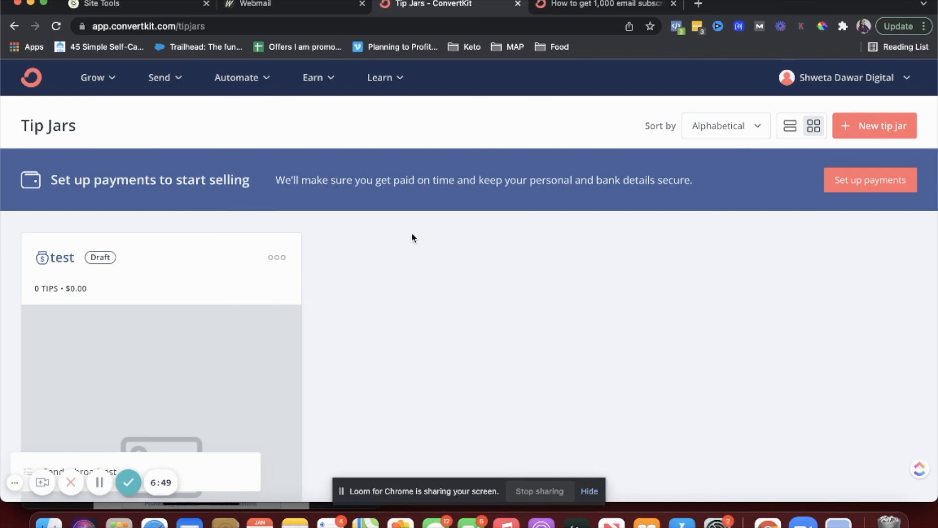
left_click(863, 123)
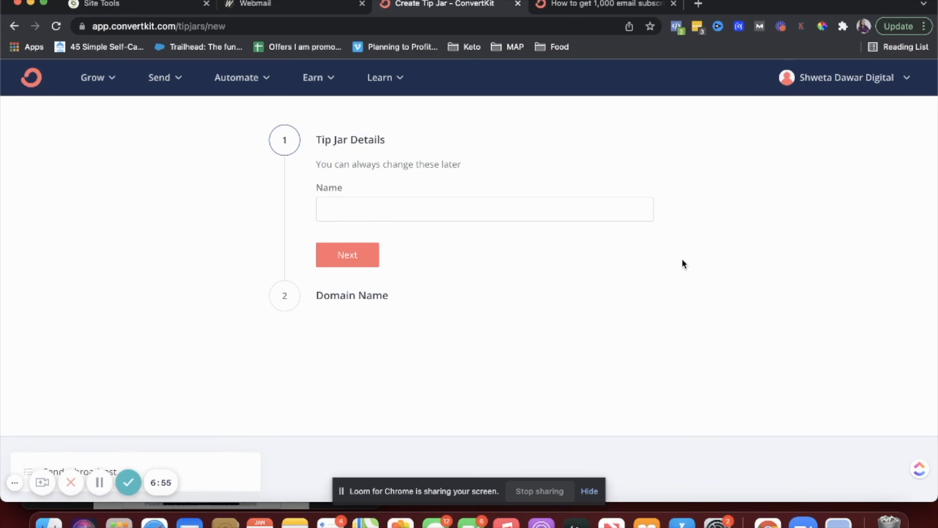
left_click(590, 212)
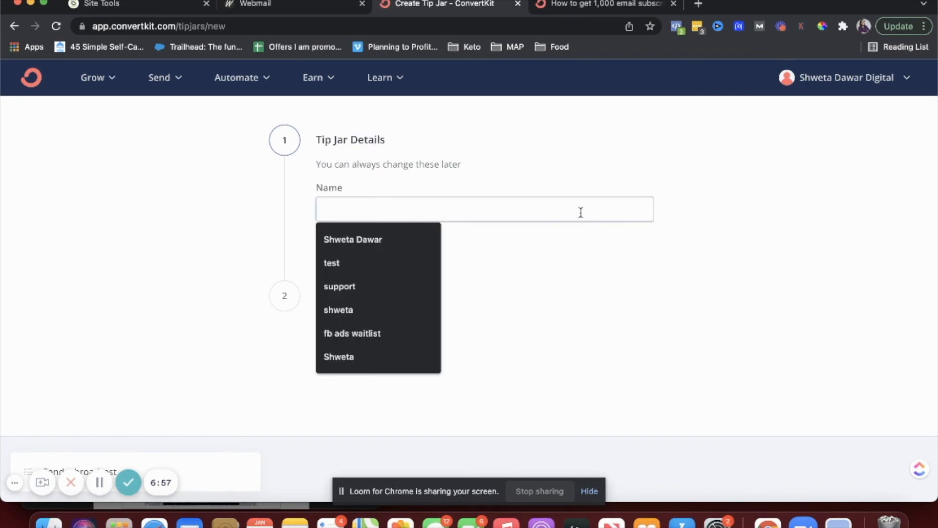
left_click(470, 191)
left_click(472, 213)
type("youtube tip")
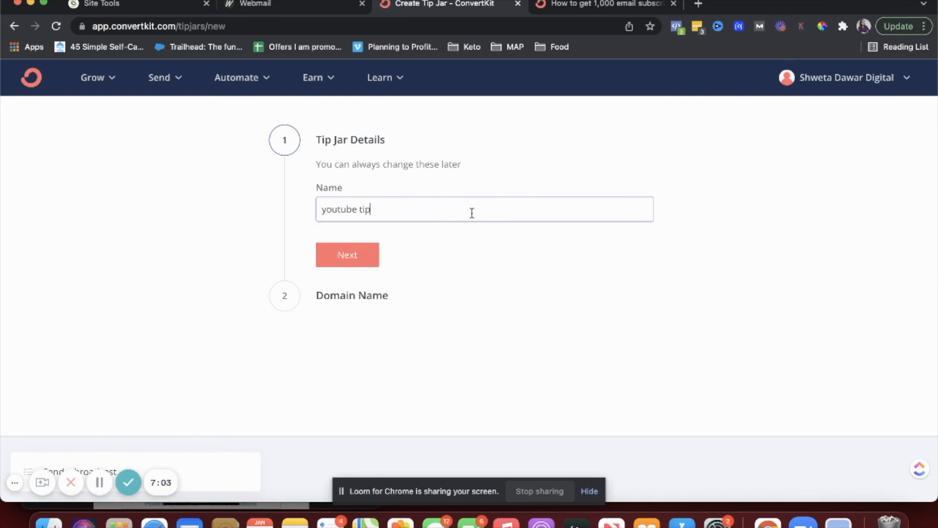
left_click(345, 251)
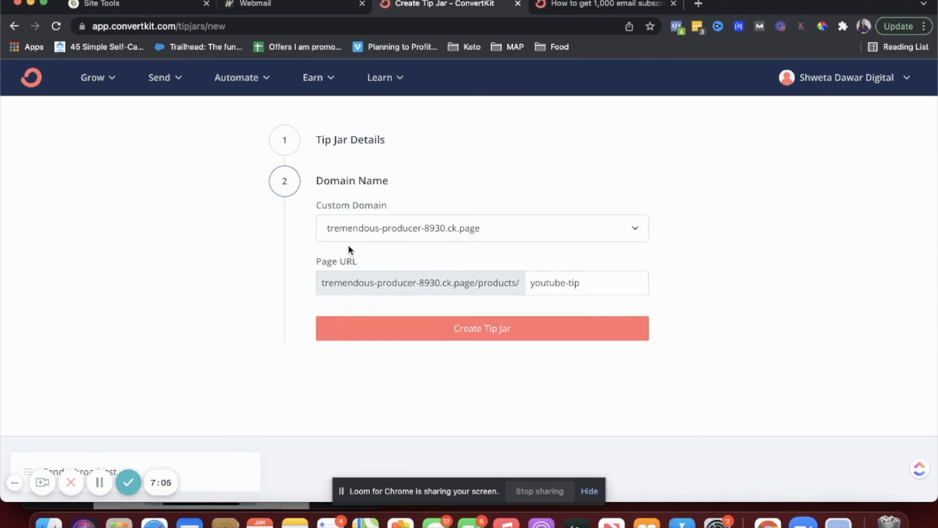
Step: Set the tip jar's custom domain to email.digitalproductsthatsell.com, keep the youtube-tip page URL, and create the tip jar
left_click(388, 228)
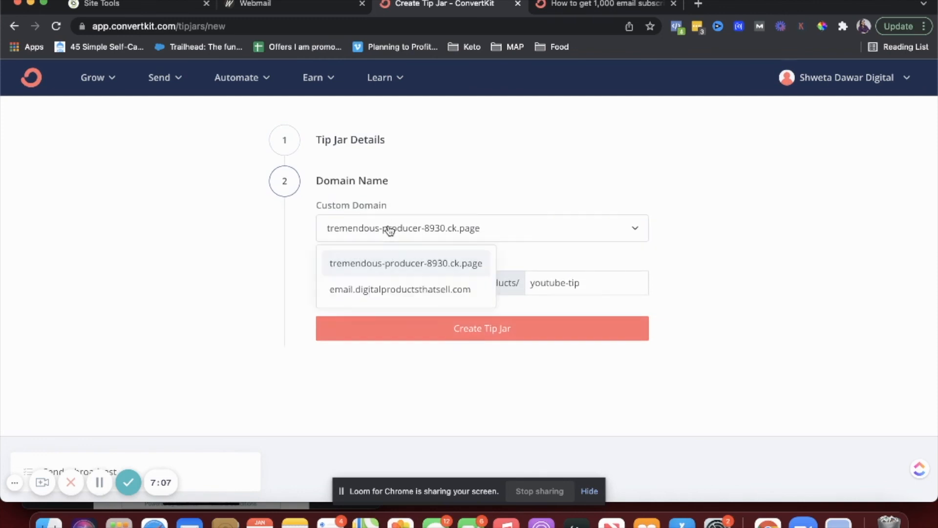
left_click(386, 290)
left_click(523, 335)
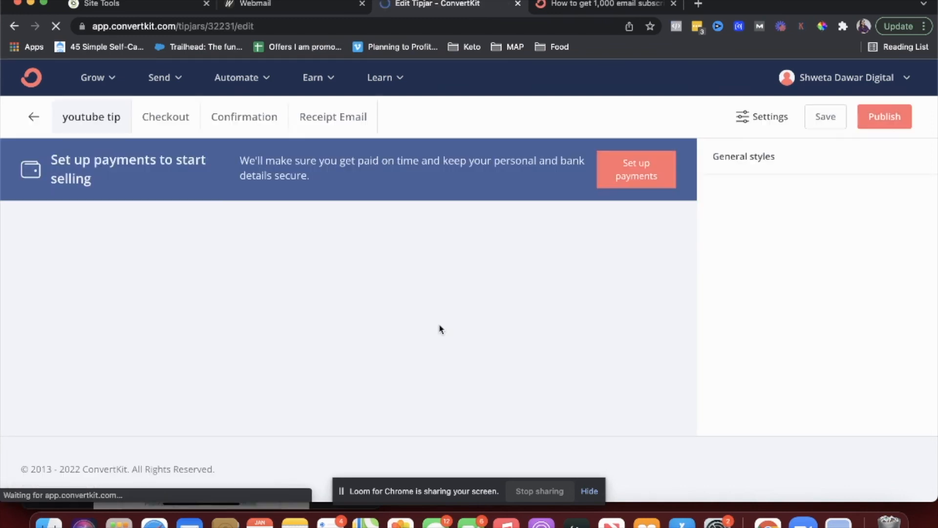
Step: Look over the tip jar page and its style settings, trying the "Other amount" tip option
scroll(395, 297, "down", 2)
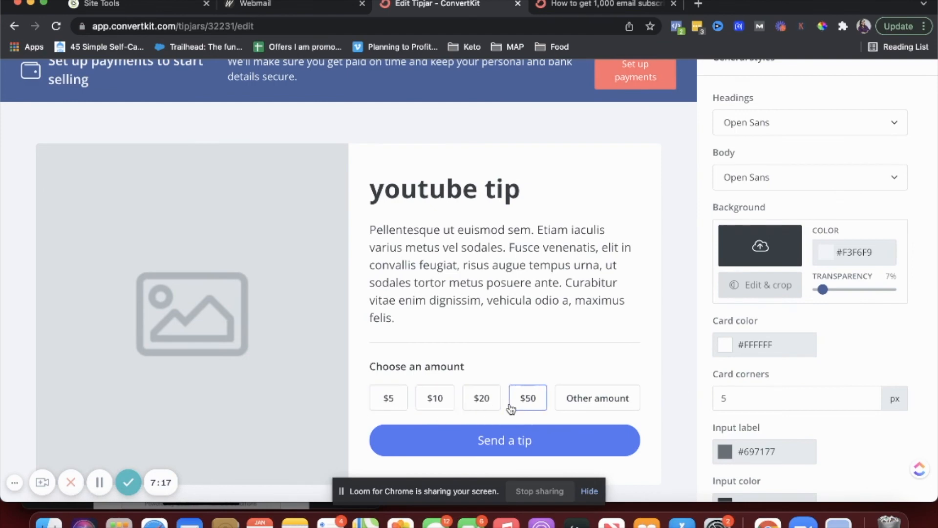
left_click(588, 412)
scroll(588, 412, "down", 2)
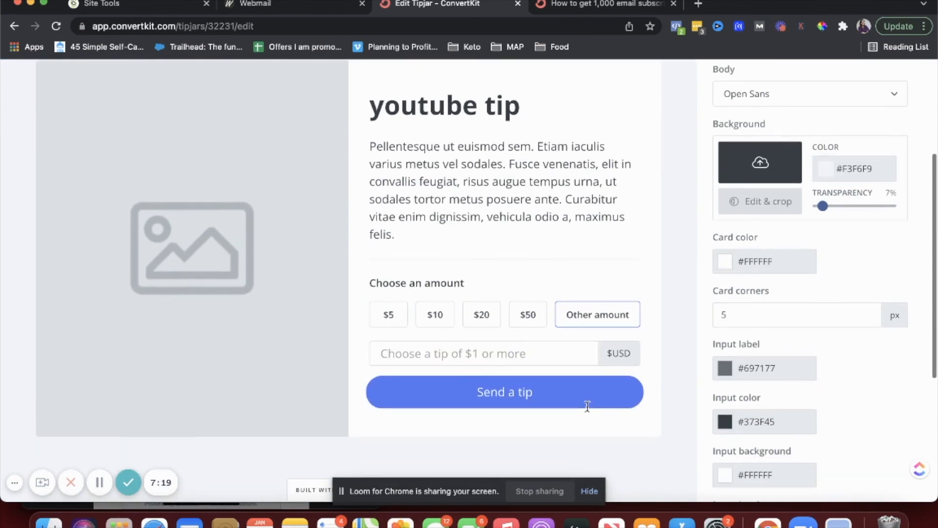
scroll(540, 390, "down", 2)
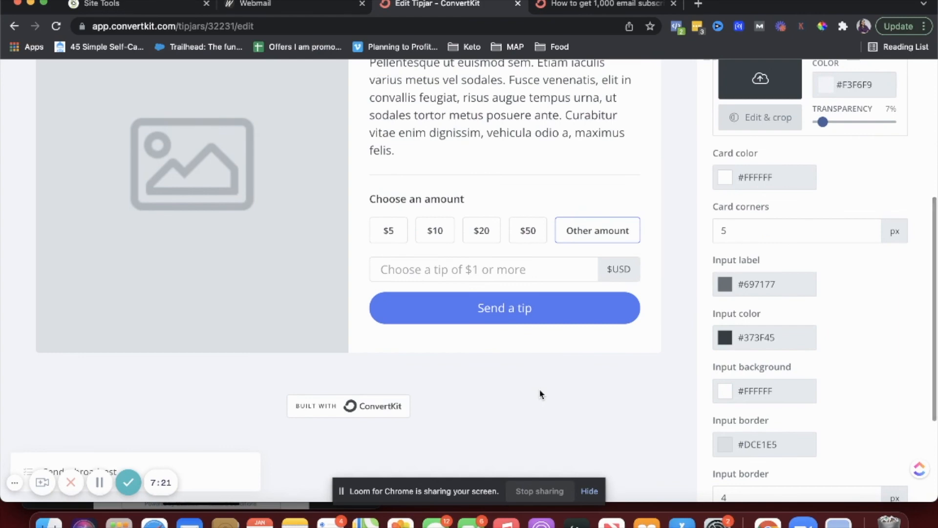
scroll(540, 394, "up", 6)
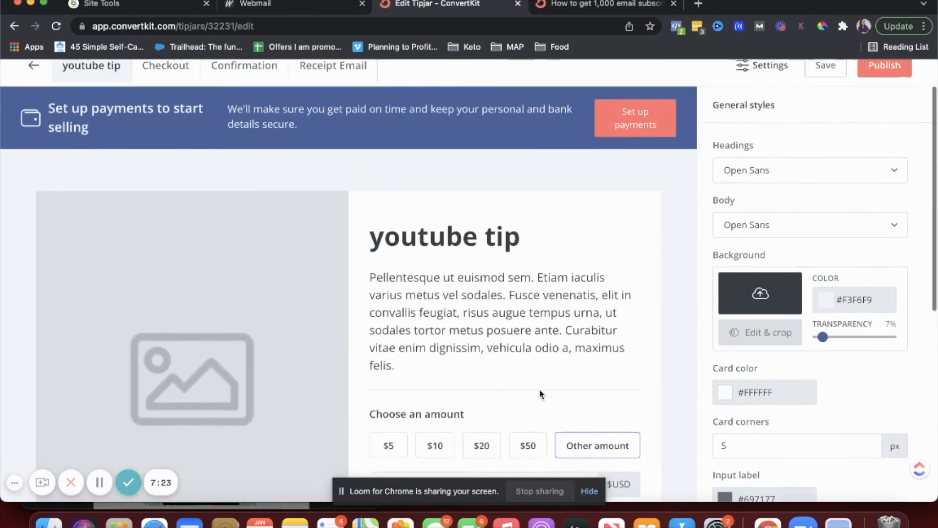